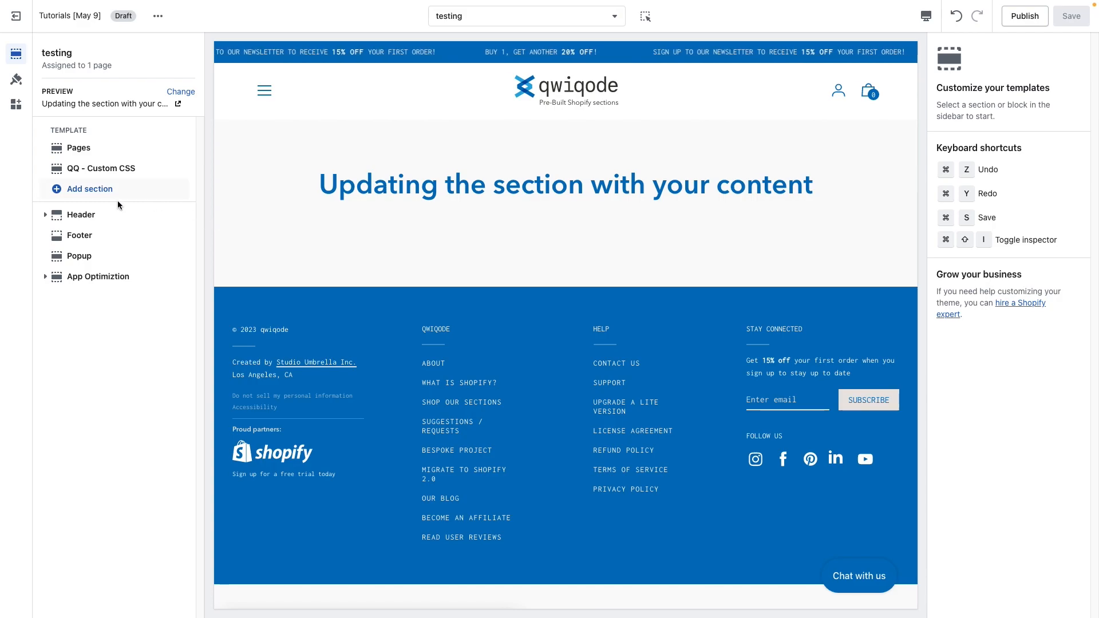
Step: Add the QQ - Image Gallery section to the template by searching for image gallery
click(91, 190)
text(image gall)
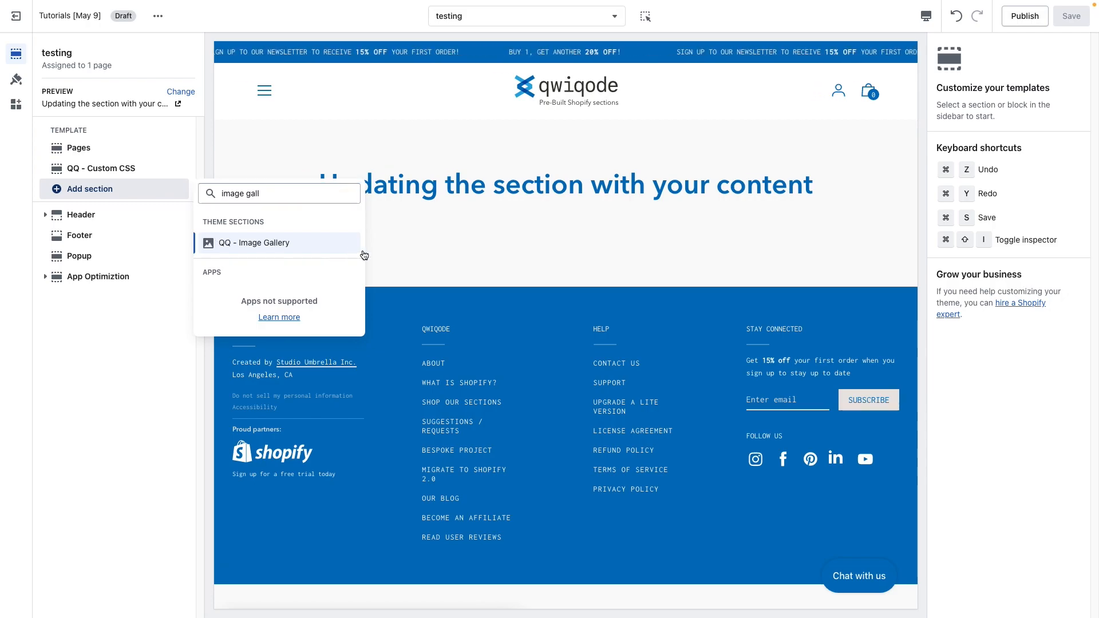
click(350, 243)
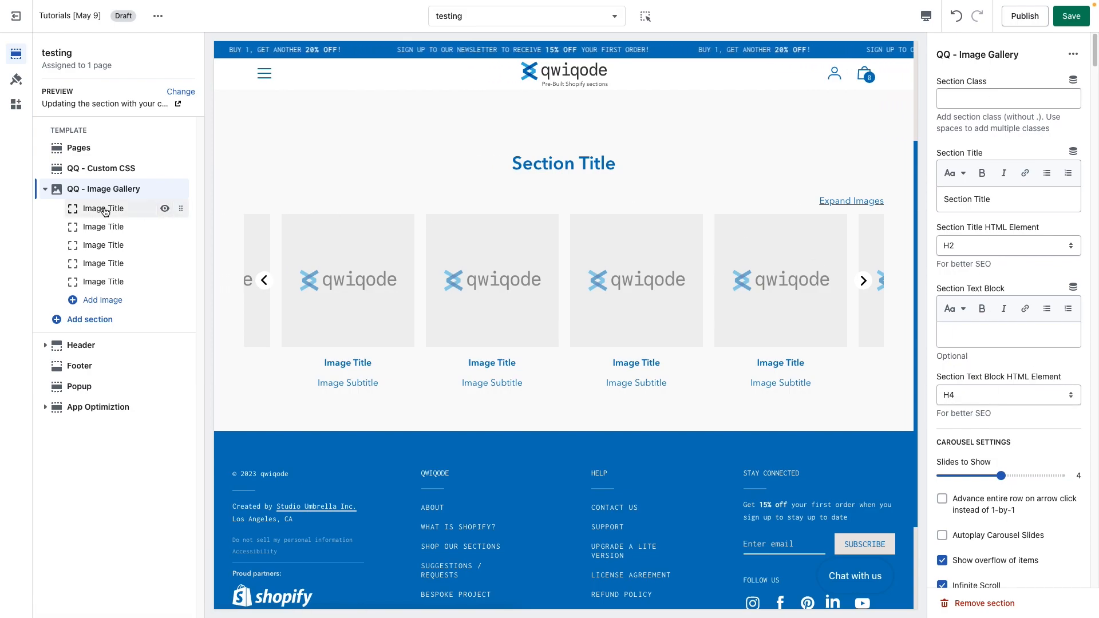
Step: Set the first image block's image to young-female-models-denim from the store library
click(105, 210)
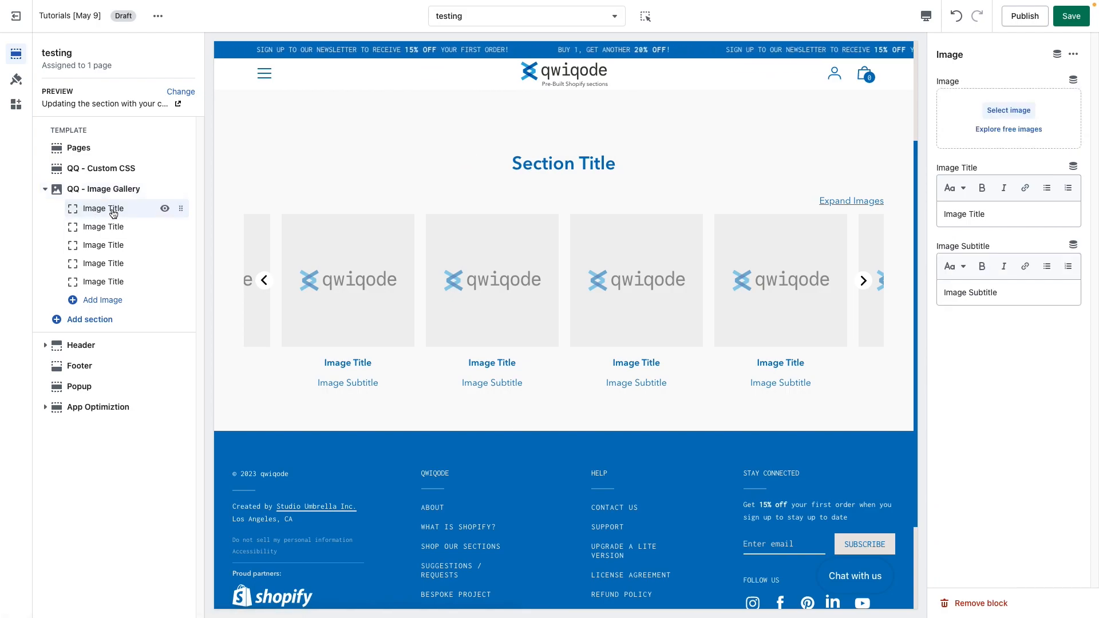
click(1010, 110)
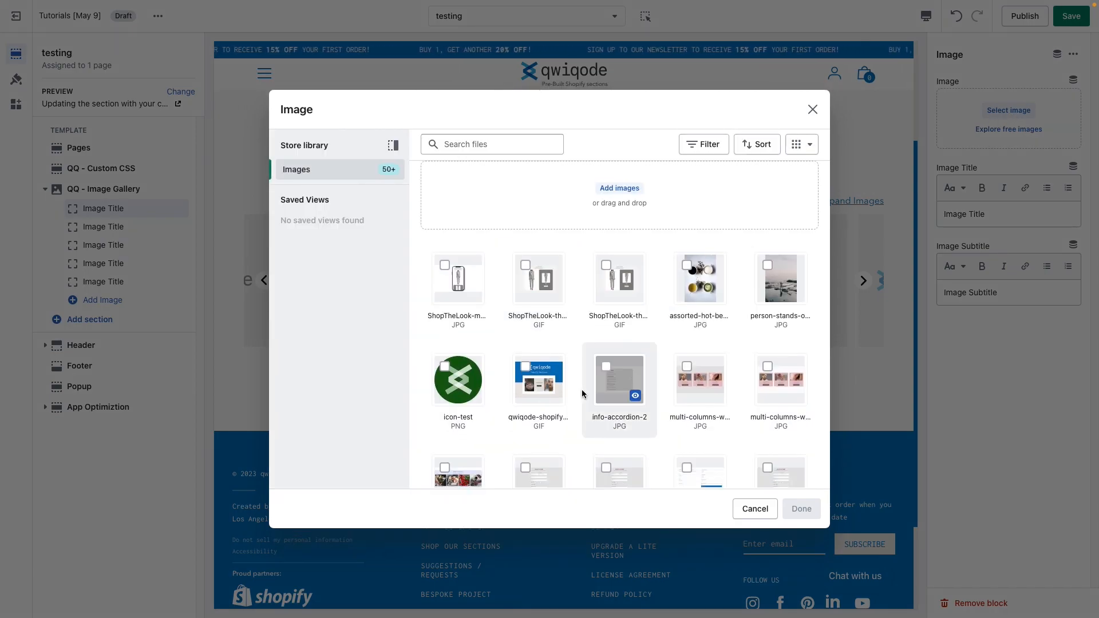
scroll(582, 392, down, 10)
click(538, 420)
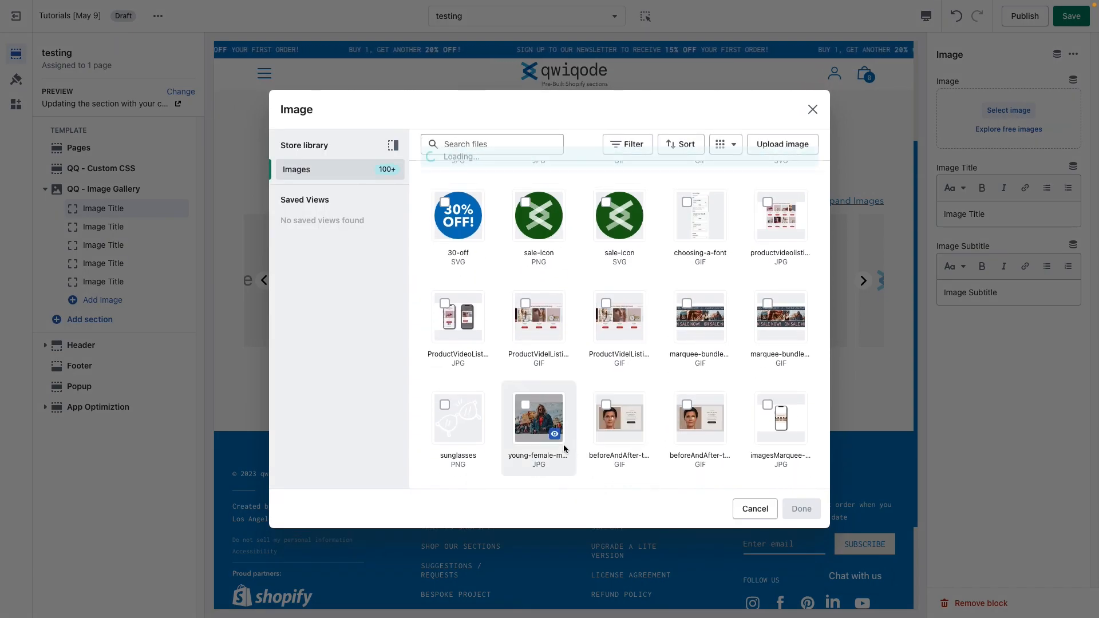
click(801, 509)
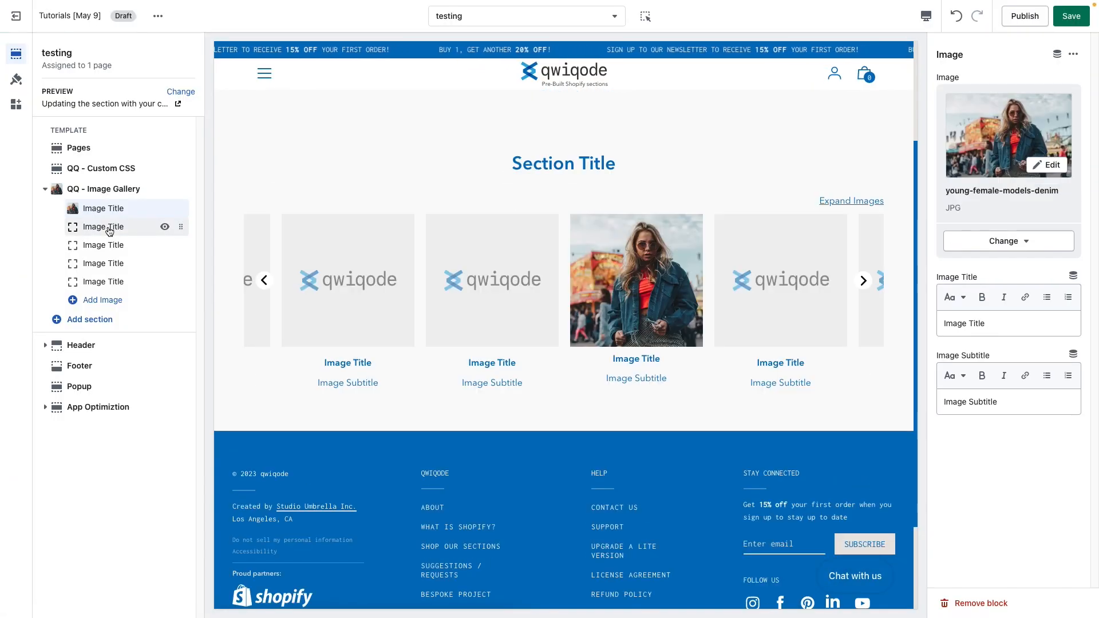
Step: Select several library images, including woman-wearing and modern-woman, for the remaining image blocks
click(117, 232)
click(1009, 110)
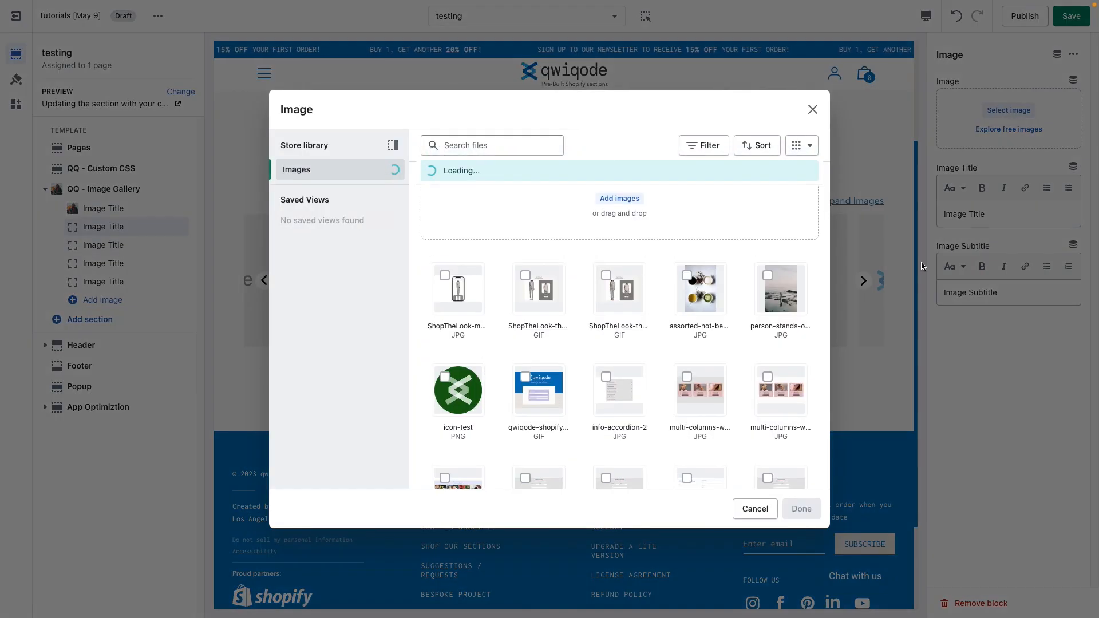
scroll(649, 421, down, 5)
scroll(649, 421, down, 10)
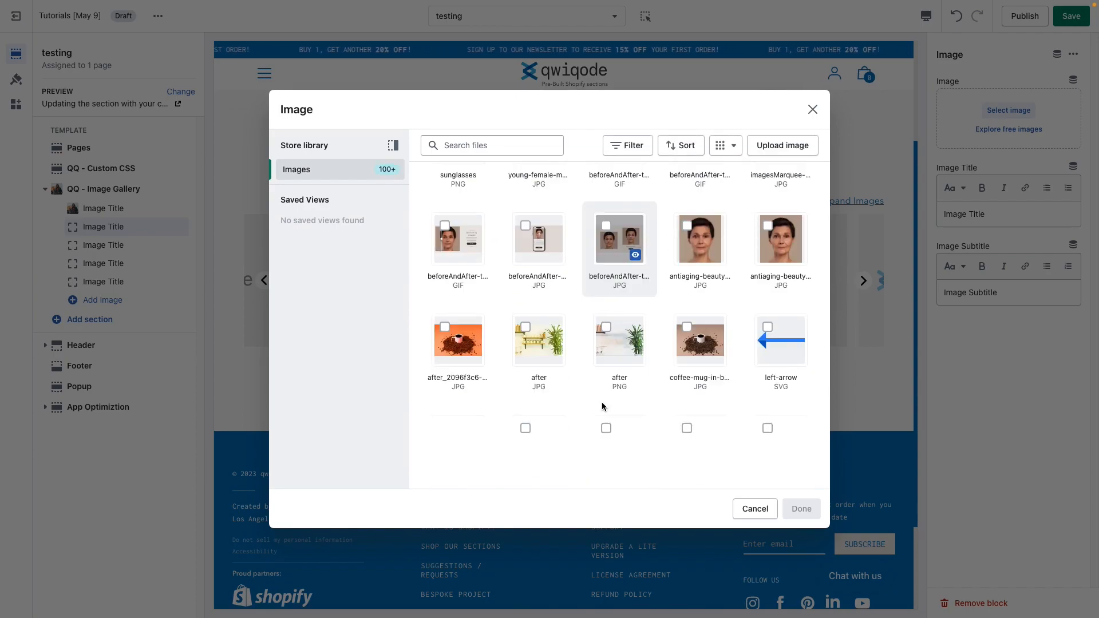
click(537, 318)
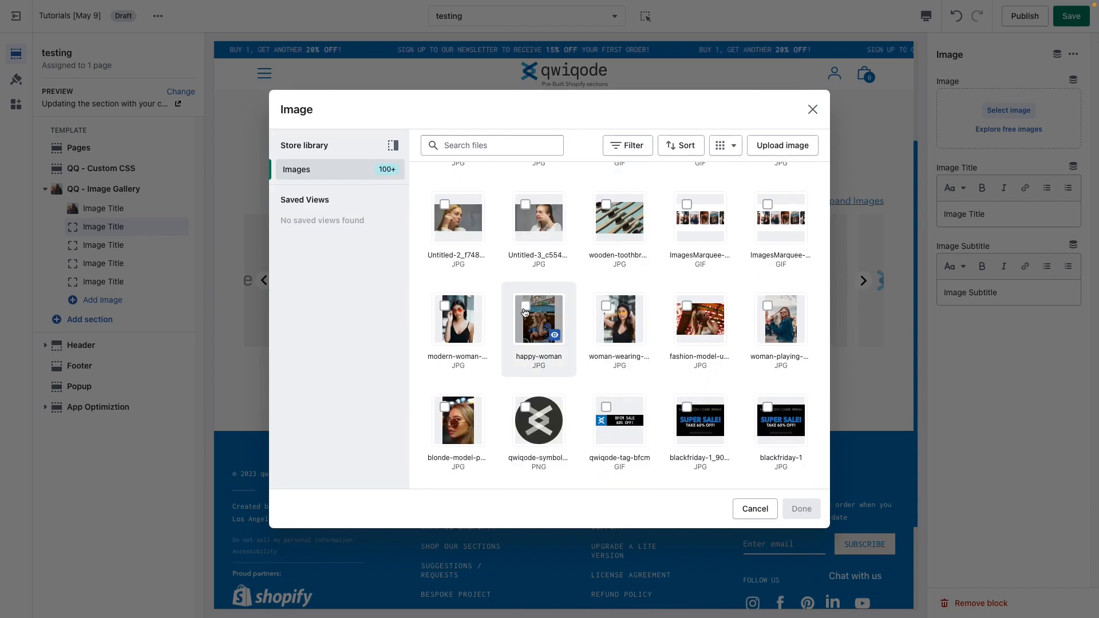
click(607, 320)
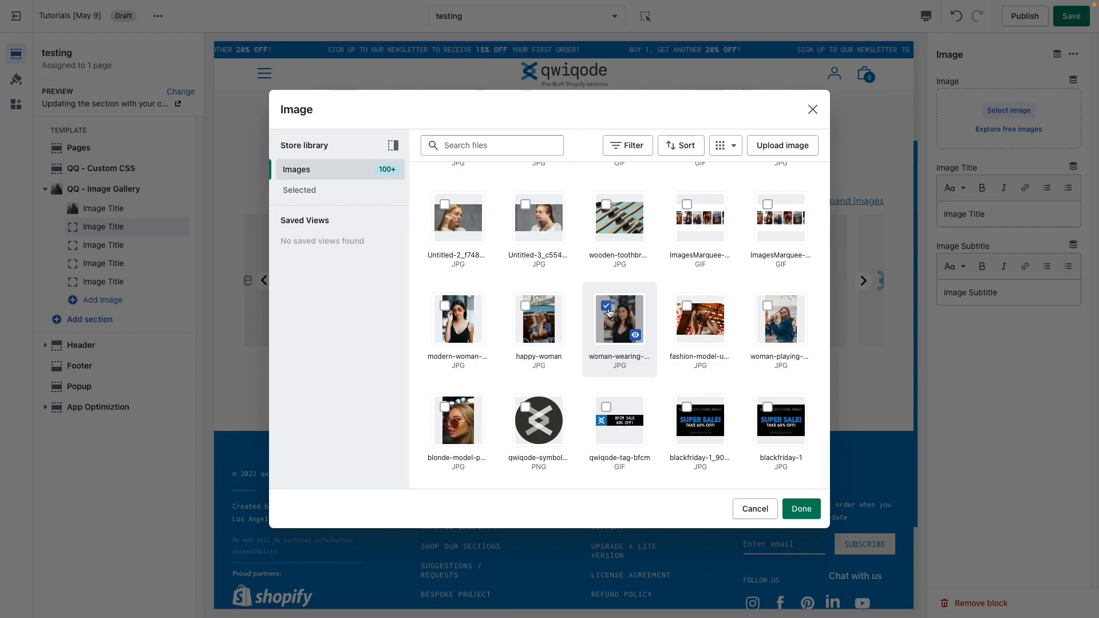
click(436, 306)
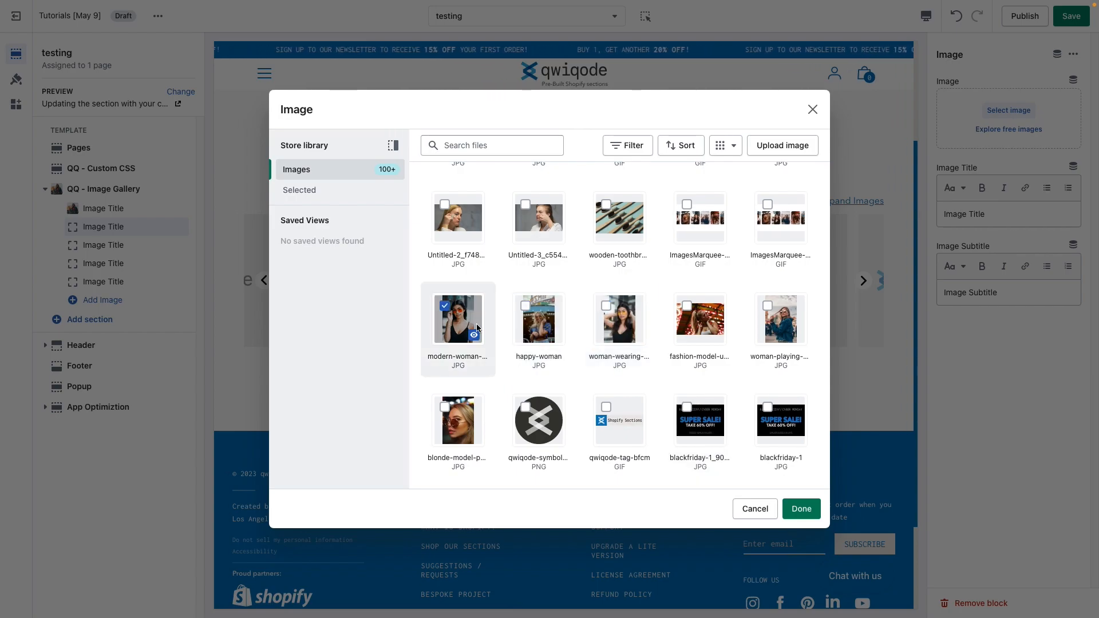
click(802, 508)
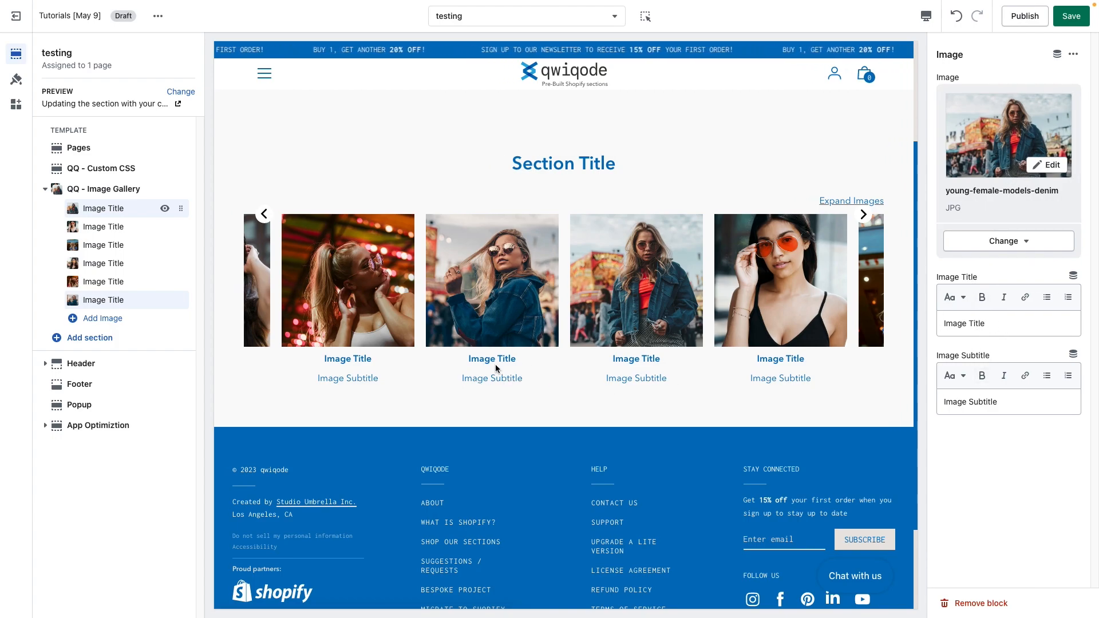
drag(1016, 403, 978, 403)
triple_click(1038, 403)
key(BackSpace)
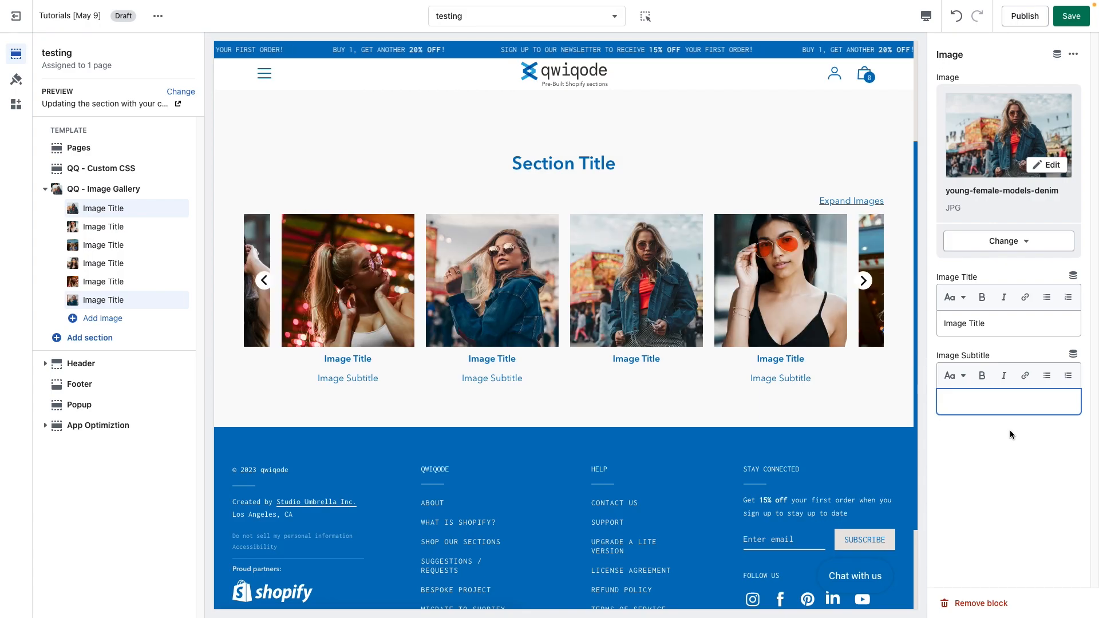
key(ctrl+z)
Step: Append 1 to the first image block's title and subtitle
click(1000, 324)
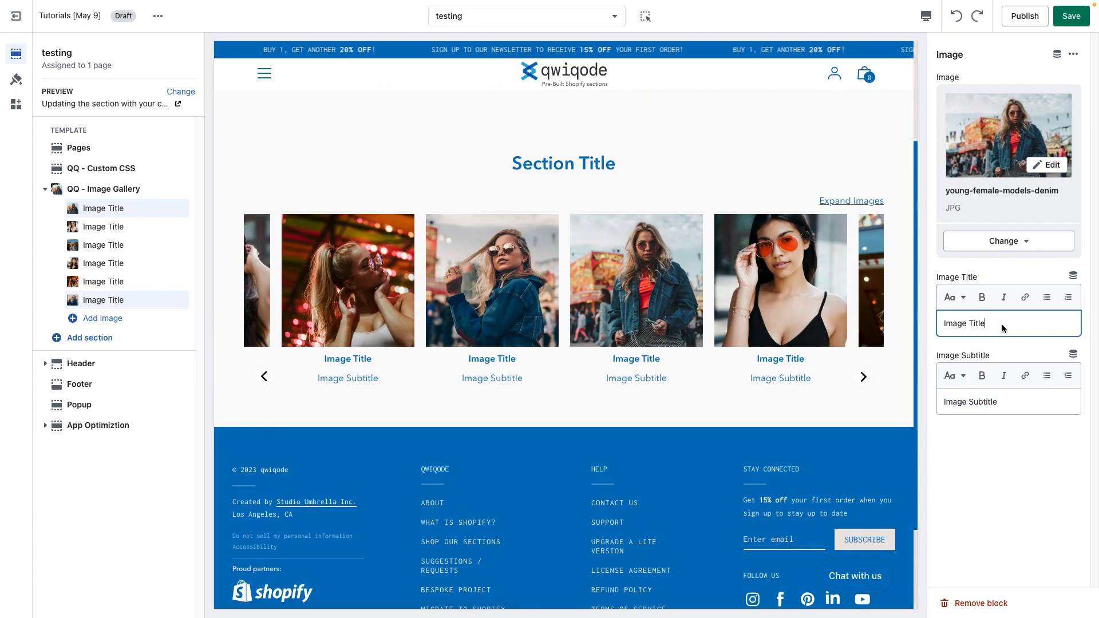
click(1006, 404)
text(1)
Step: Append 2 to the second image block's title and subtitle
click(131, 227)
click(1008, 326)
text(2)
click(1030, 406)
text(2)
Step: Append 3 to the third image block's title and subtitle
click(110, 247)
click(997, 323)
text(3)
click(1014, 402)
text(3)
Step: Append 4 to the fourth image block's title and subtitle
click(100, 263)
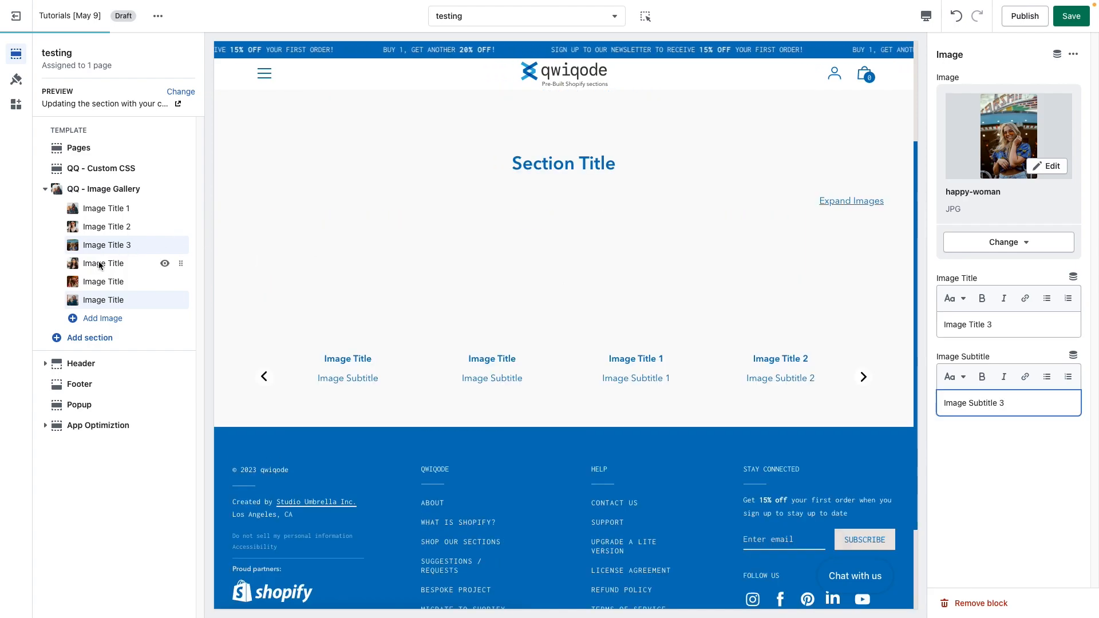
click(987, 324)
text(4)
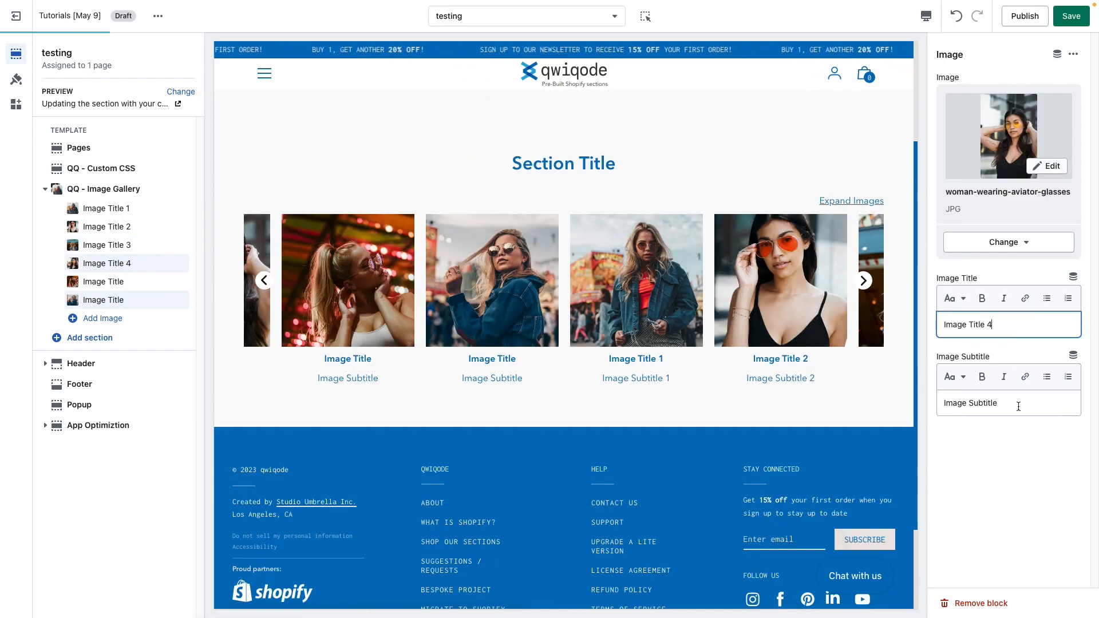
click(1019, 404)
text(4)
Step: Append 5 to the fifth image block's title and subtitle
click(124, 284)
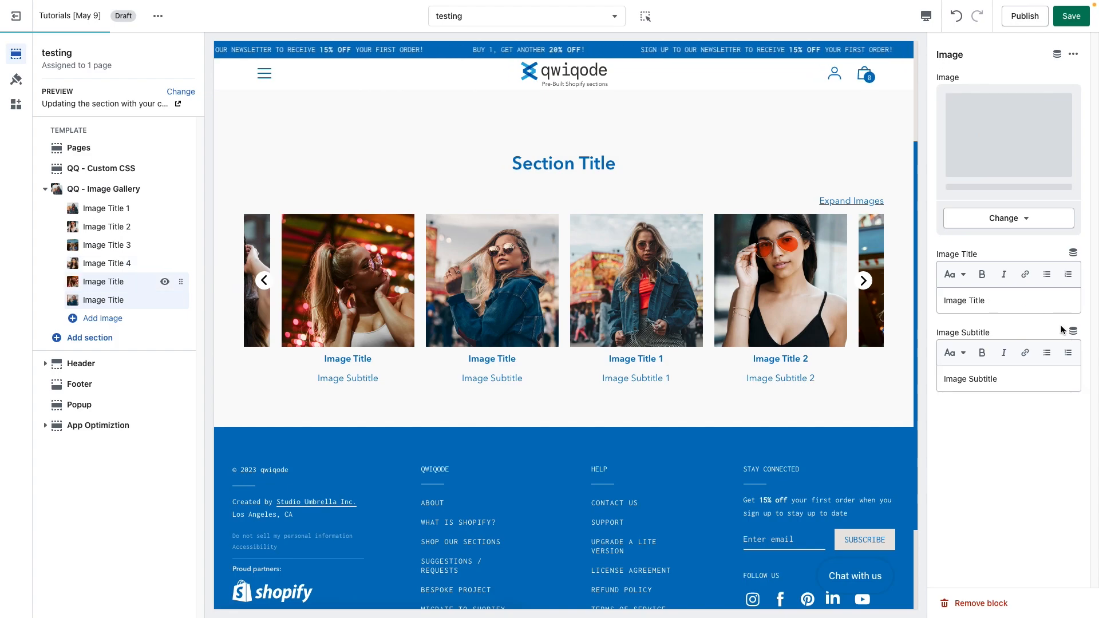
click(1009, 334)
text(5)
click(1017, 413)
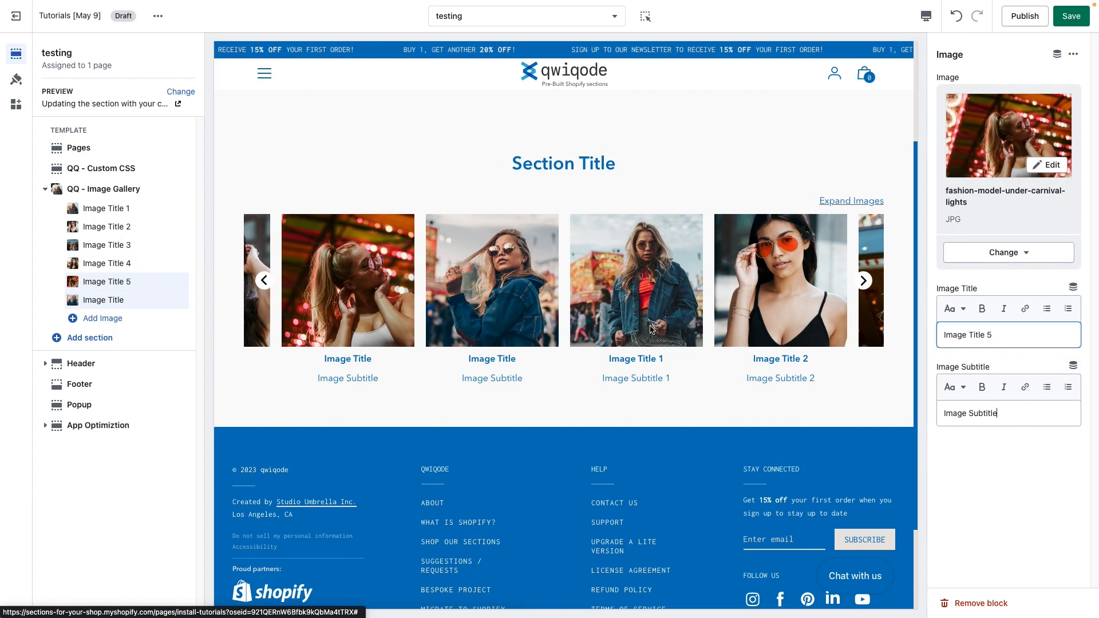
text(5)
Step: Append 6 to the sixth image block's title and subtitle
click(103, 300)
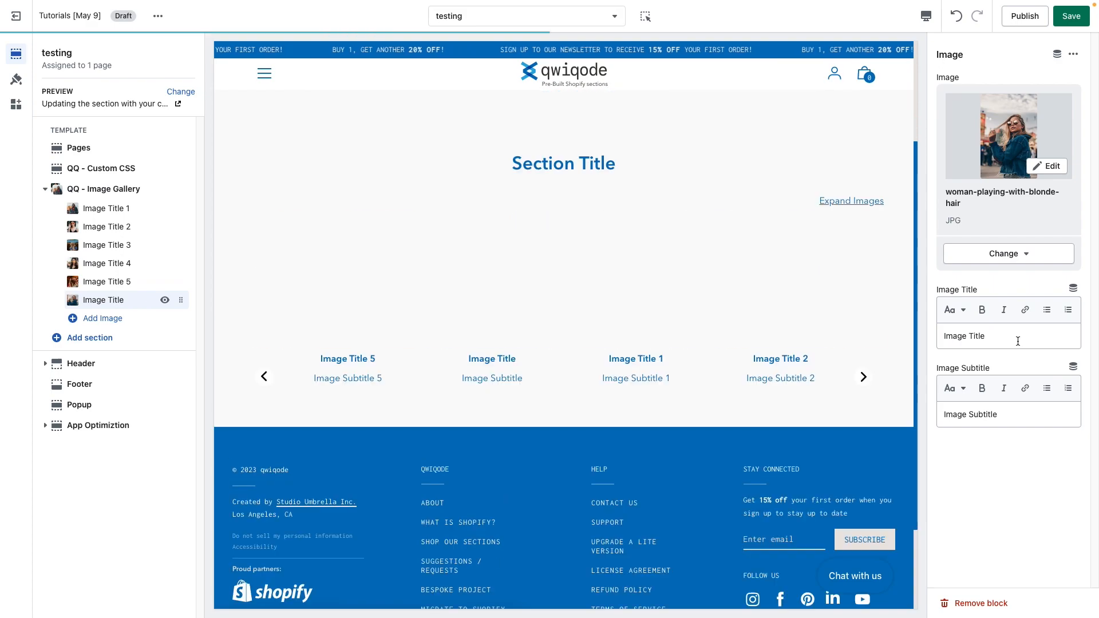
click(1017, 340)
text(6)
click(1024, 411)
text(6)
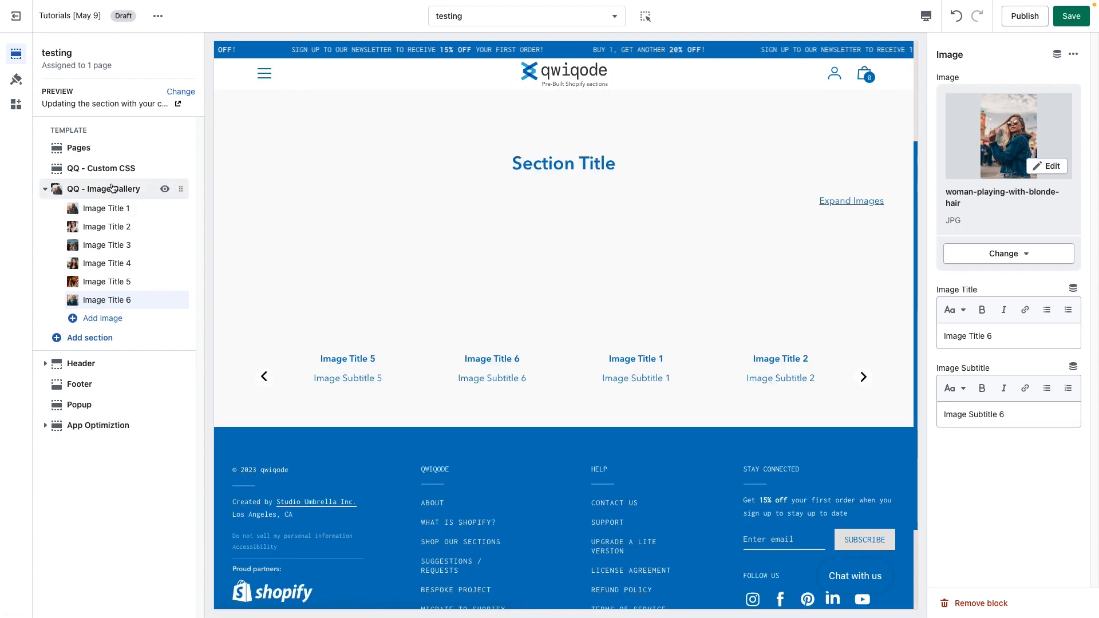
Step: Examine the gallery section's title in the preview and its Section Title and HTML element settings
click(112, 188)
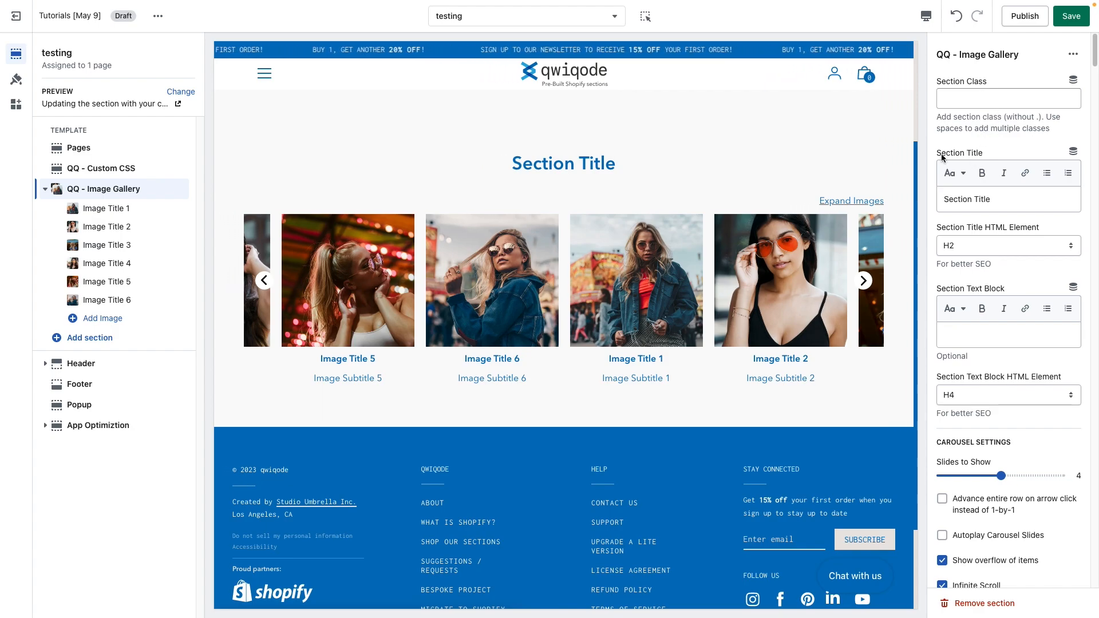
drag(605, 163, 483, 191)
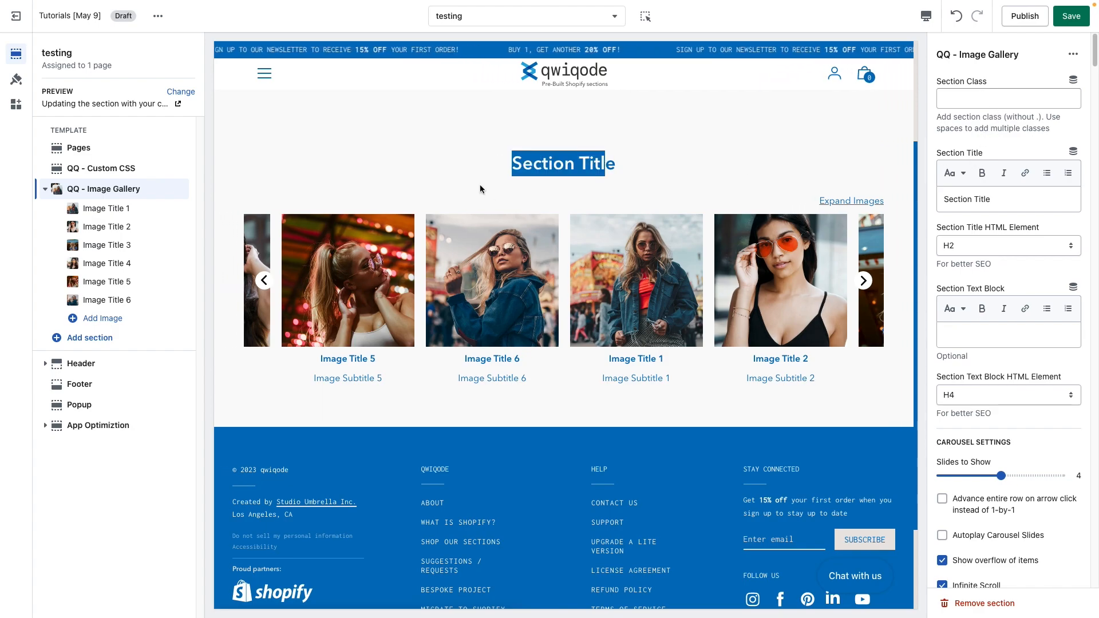
click(597, 163)
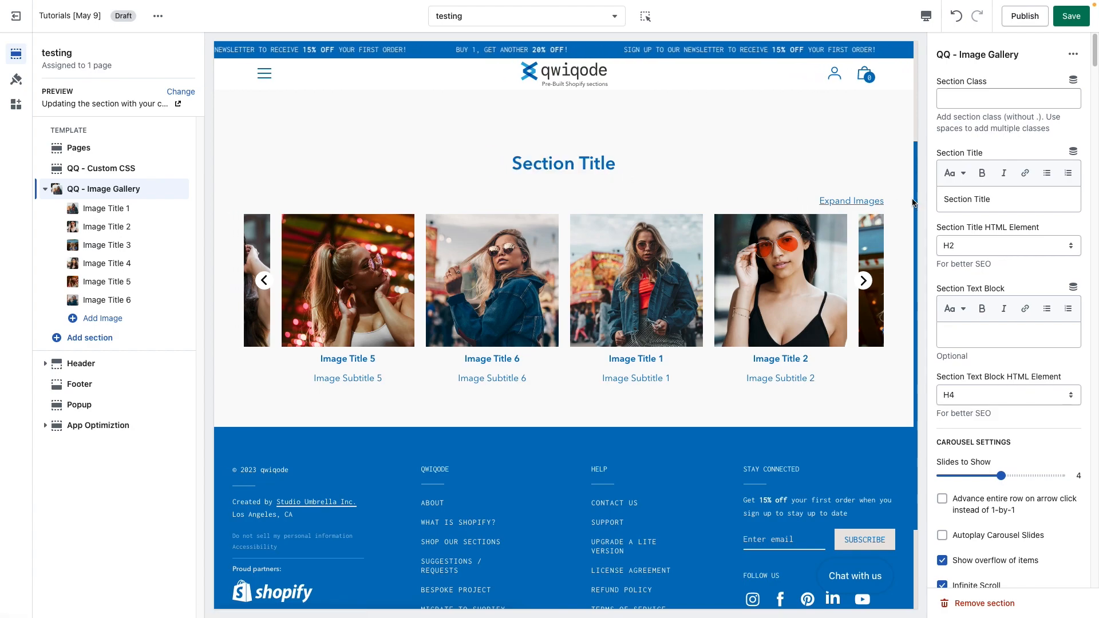
drag(1015, 200, 938, 205)
click(1000, 200)
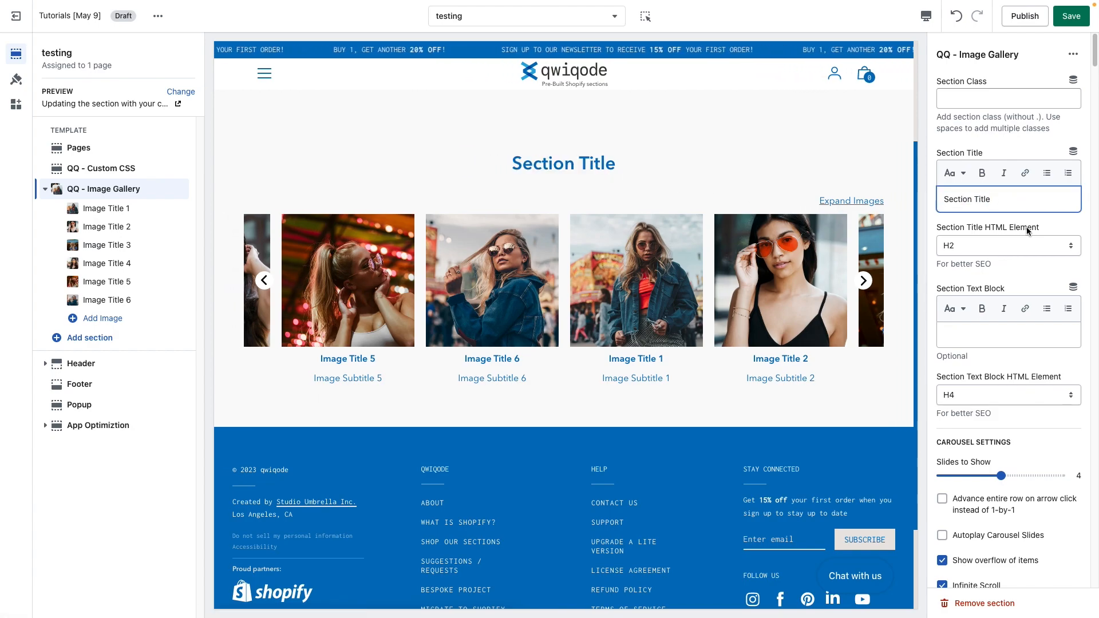
drag(1028, 229, 955, 229)
click(999, 229)
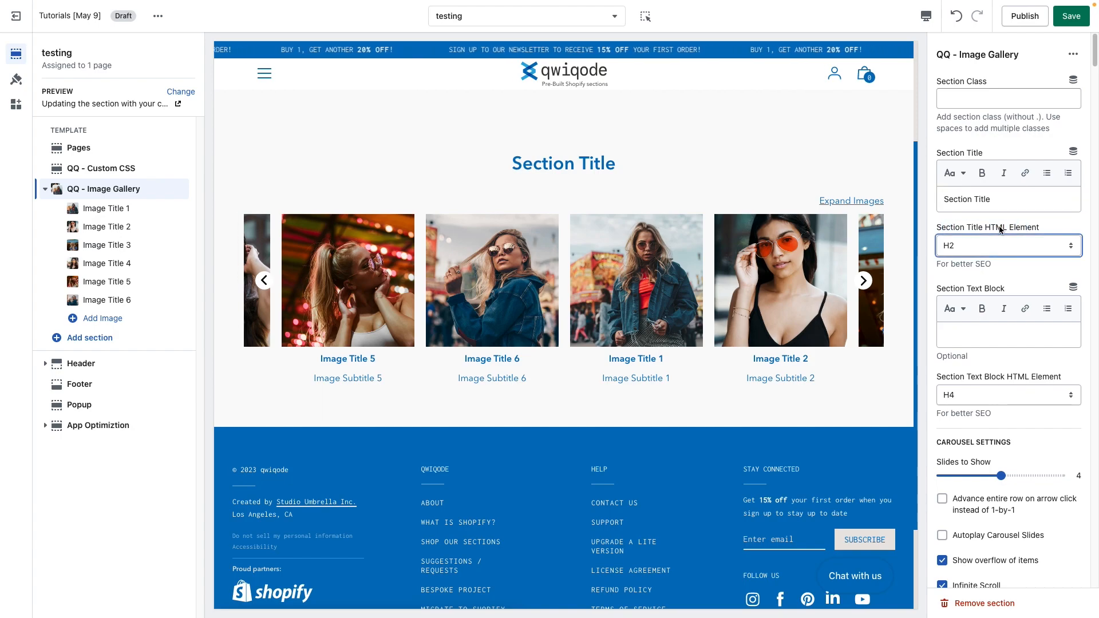
Step: Switch the section title's HTML element to H3 and back to H2
click(985, 251)
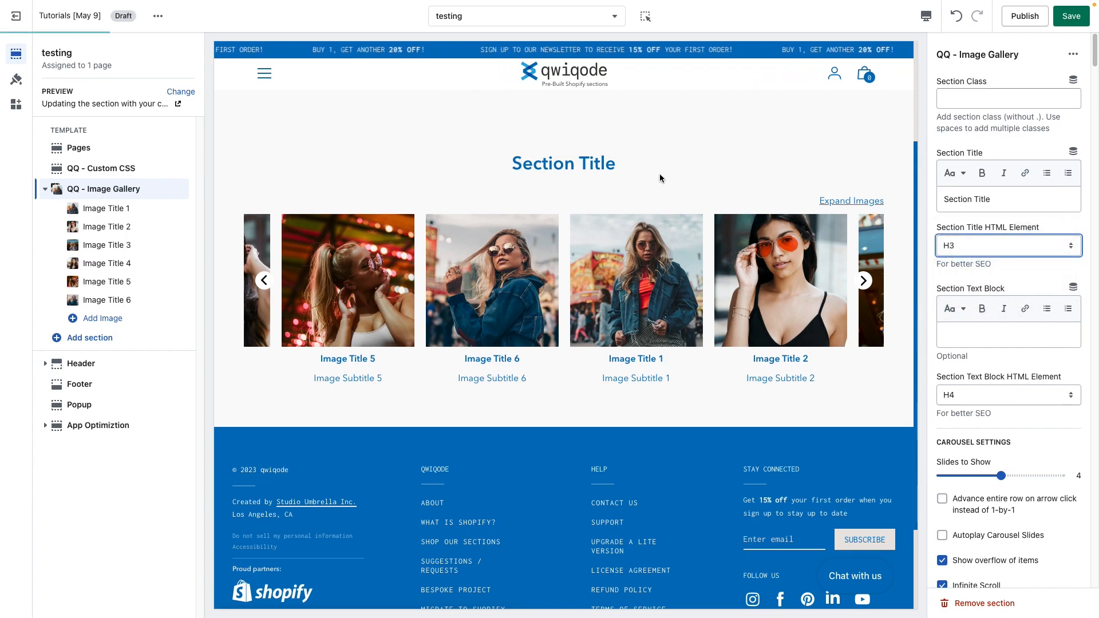
click(992, 250)
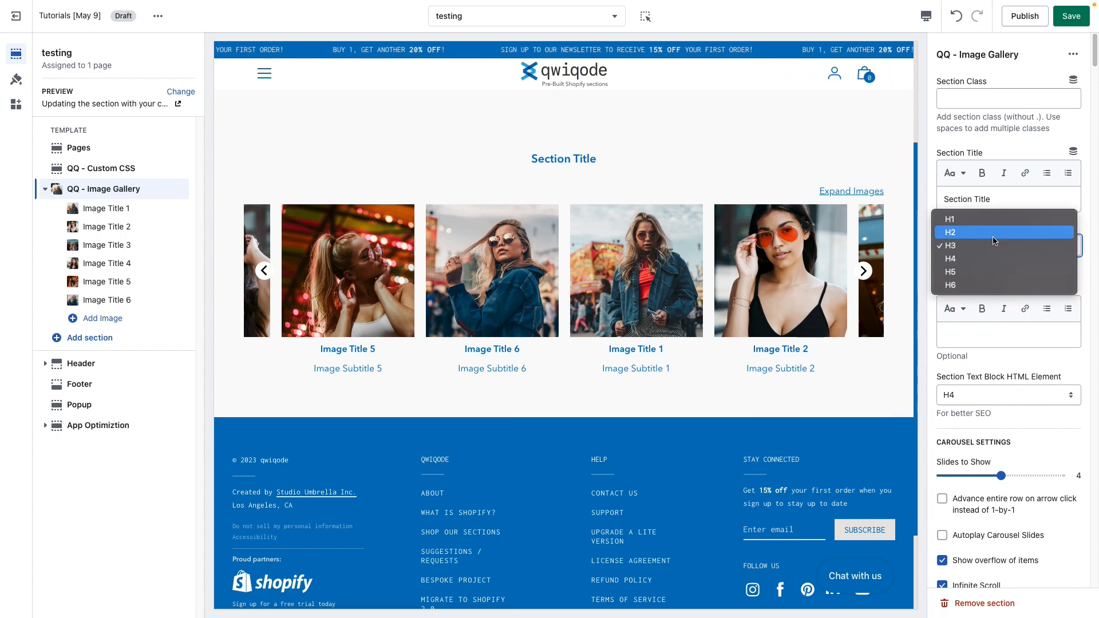
key(Escape)
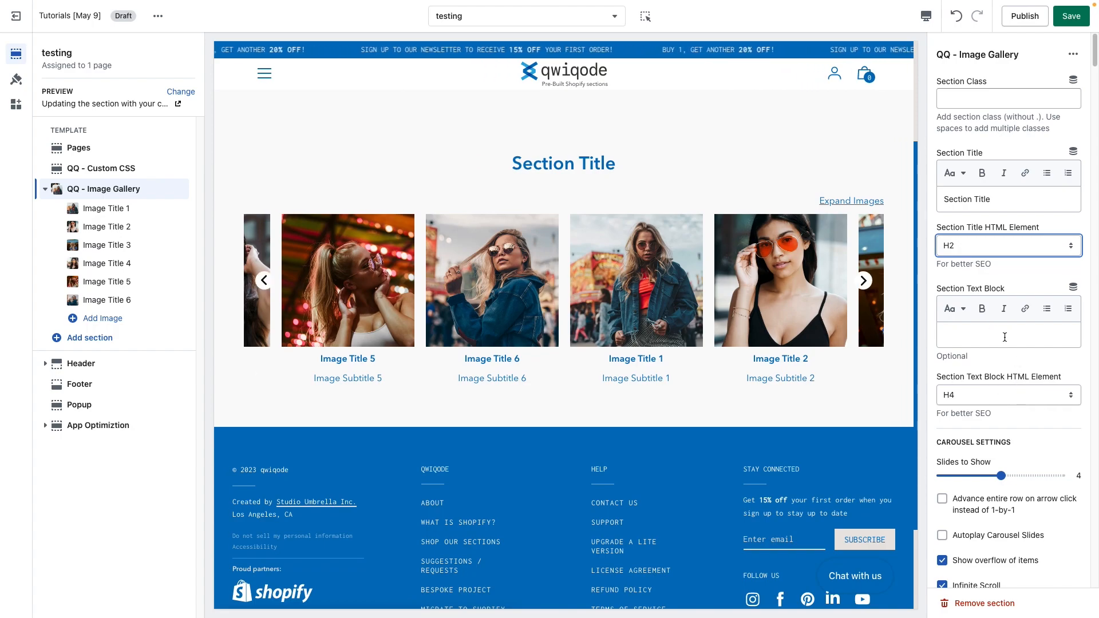
Step: Enter "This is a text block" as the gallery section's text block
click(978, 265)
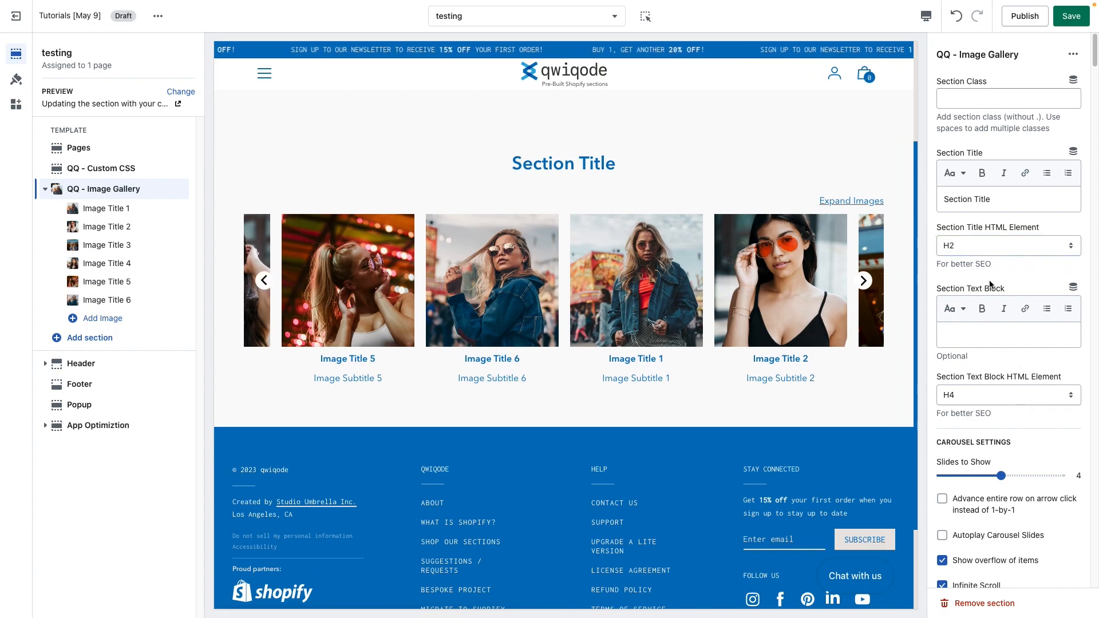
click(974, 335)
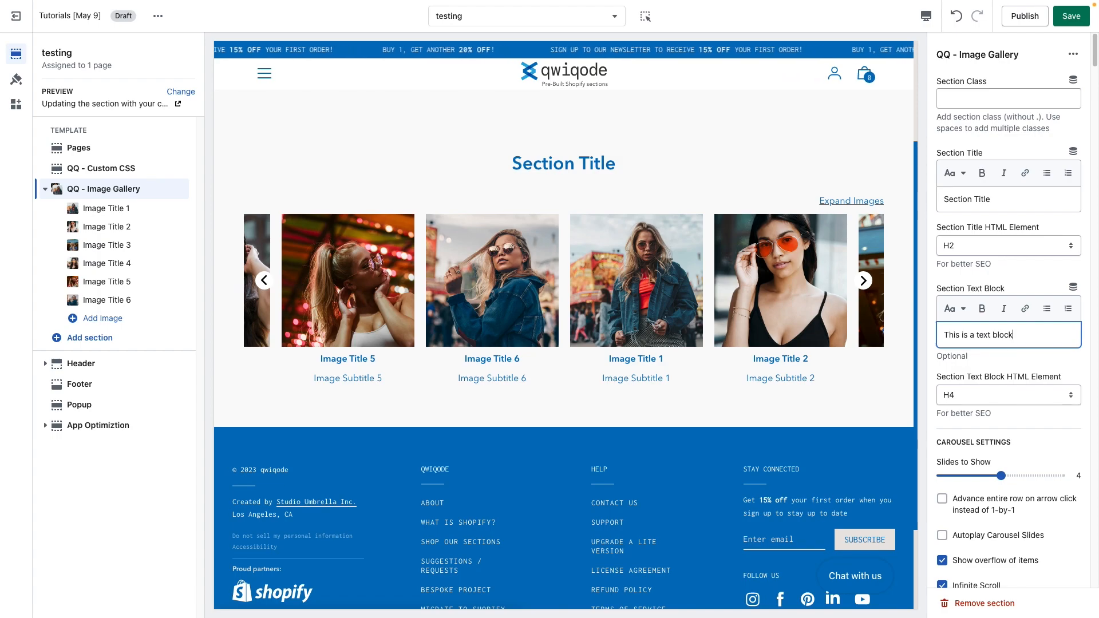
mouse_move(527, 200)
mouse_down()
mouse_move(626, 202)
mouse_move(547, 199)
mouse_up()
click(586, 202)
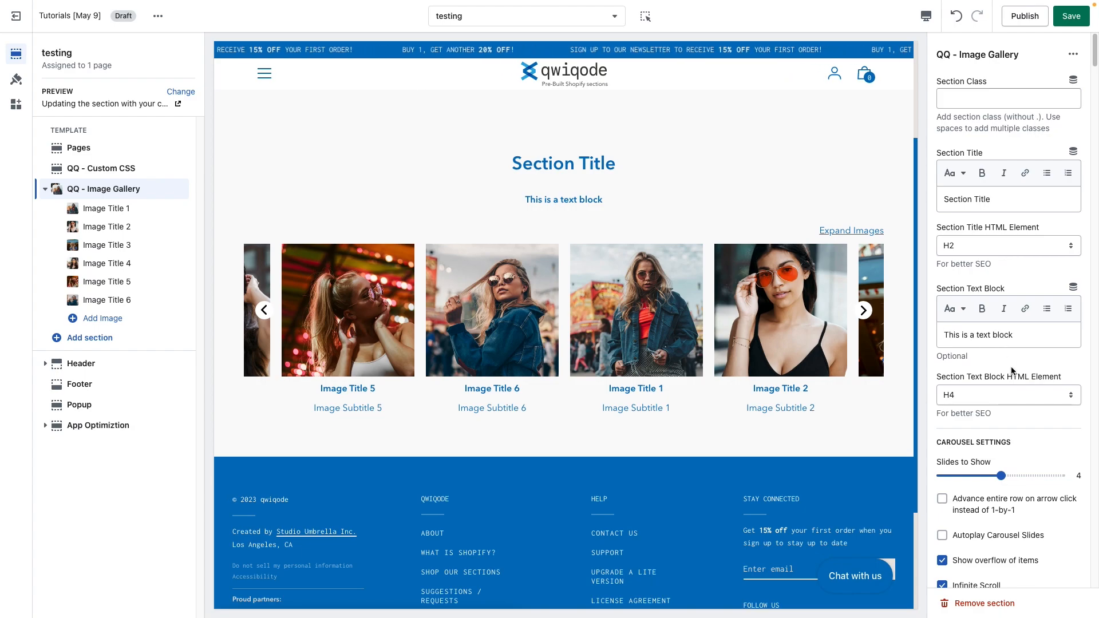
Step: Review the heading level options for the section text block's HTML element
scroll(980, 389, down, 1)
click(970, 375)
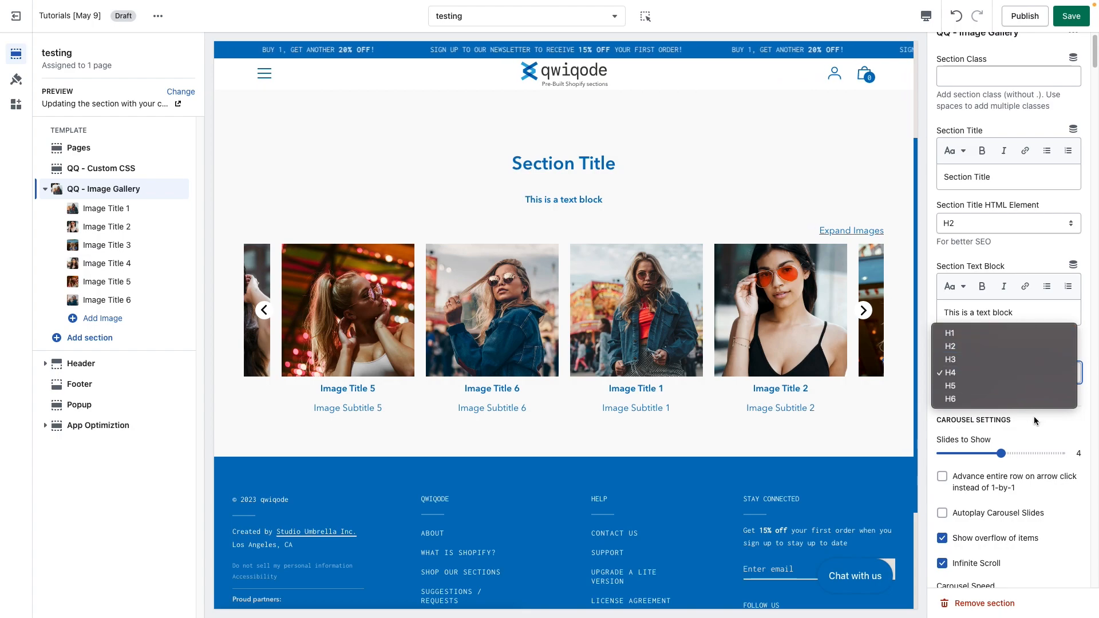
click(1046, 423)
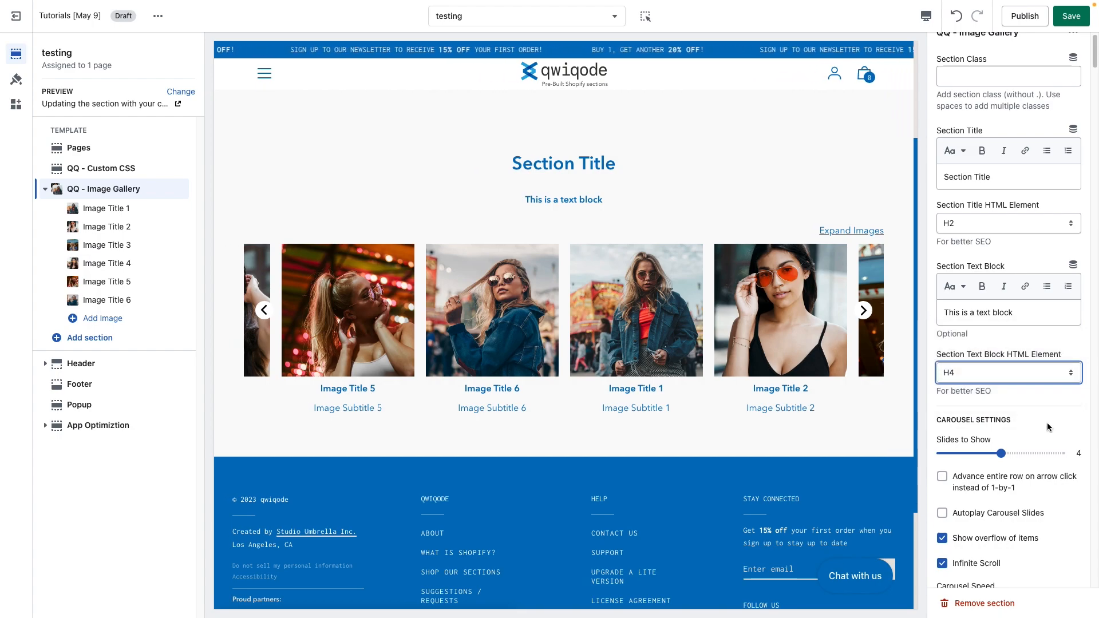
Step: Advance the gallery carousel in the preview to browse through its slides
scroll(1035, 420, down, 4)
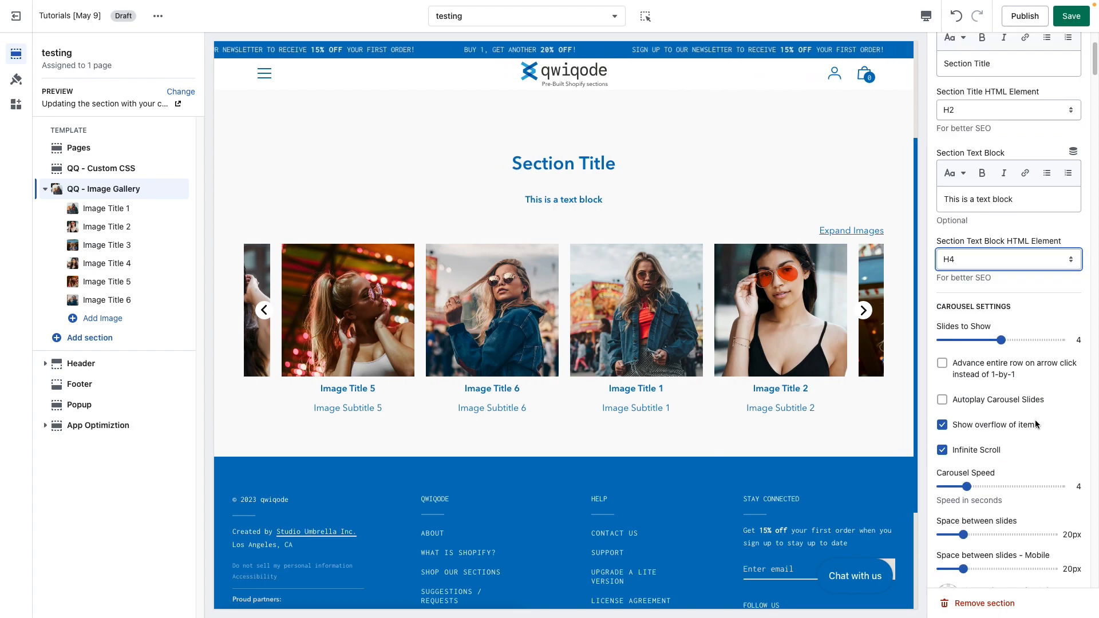
click(864, 312)
click(864, 314)
click(864, 312)
click(864, 312)
click(864, 312)
click(864, 312)
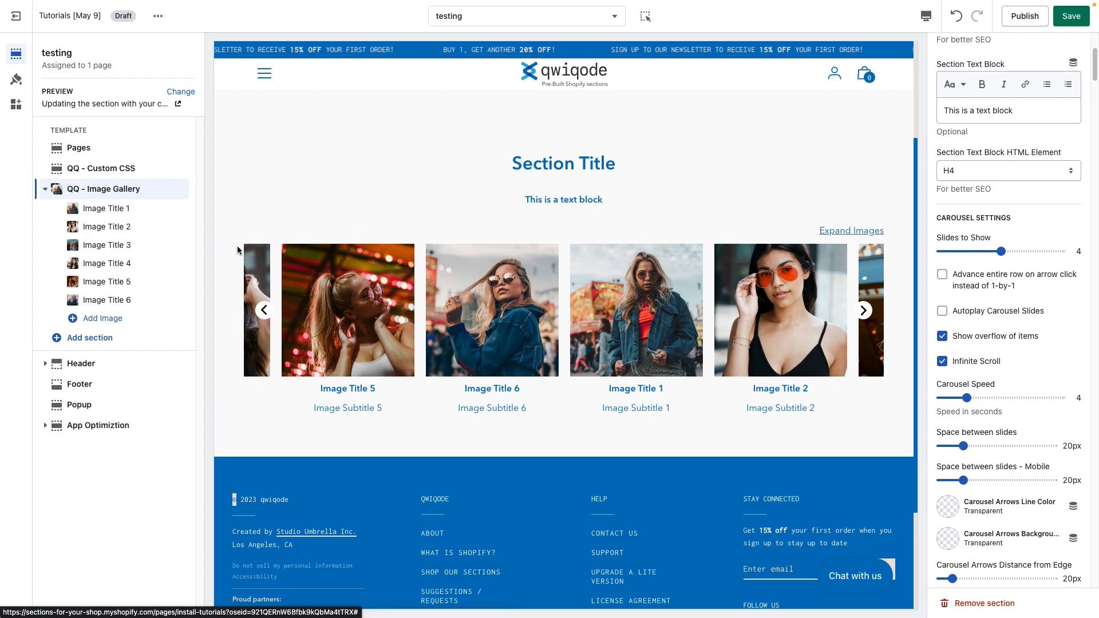
Step: Set the carousel's Slides to Show to 3
drag(1001, 251, 1065, 258)
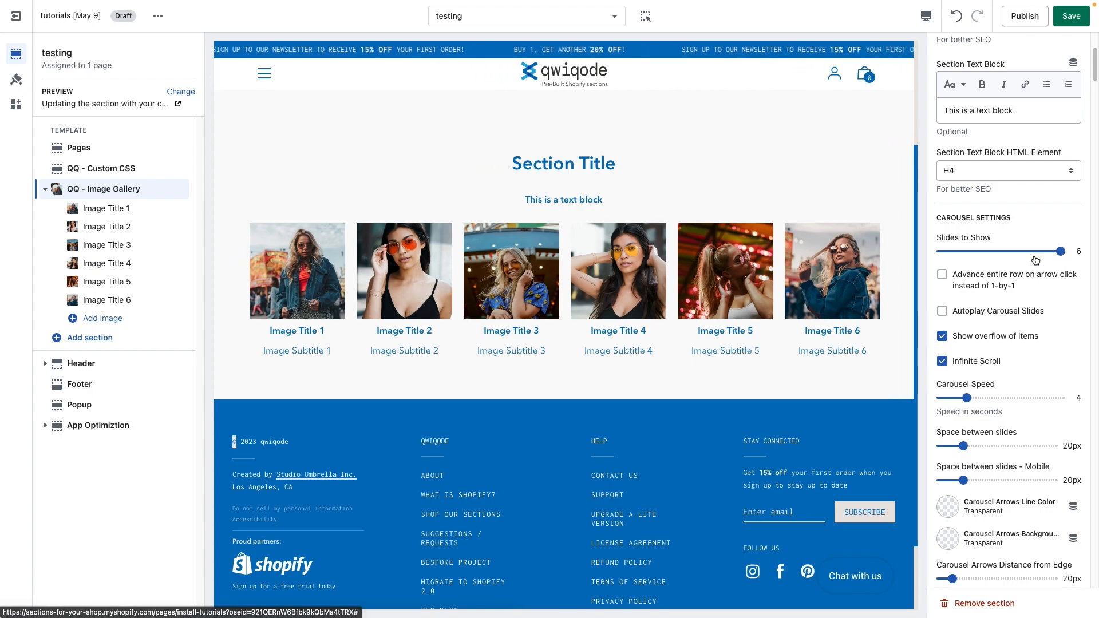
drag(1016, 252, 1000, 252)
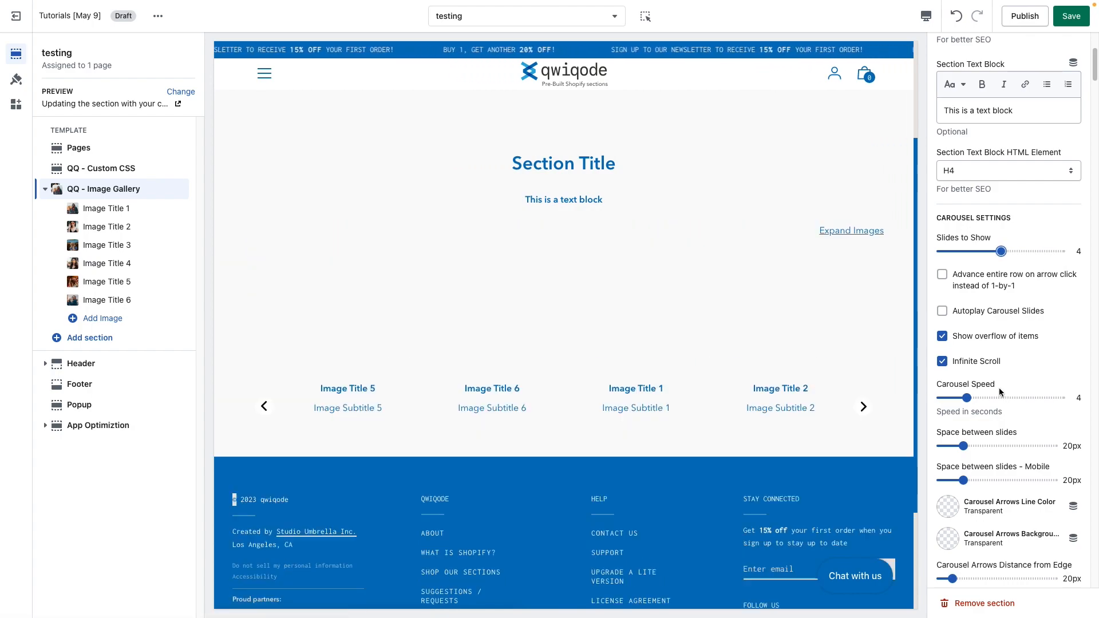
click(953, 253)
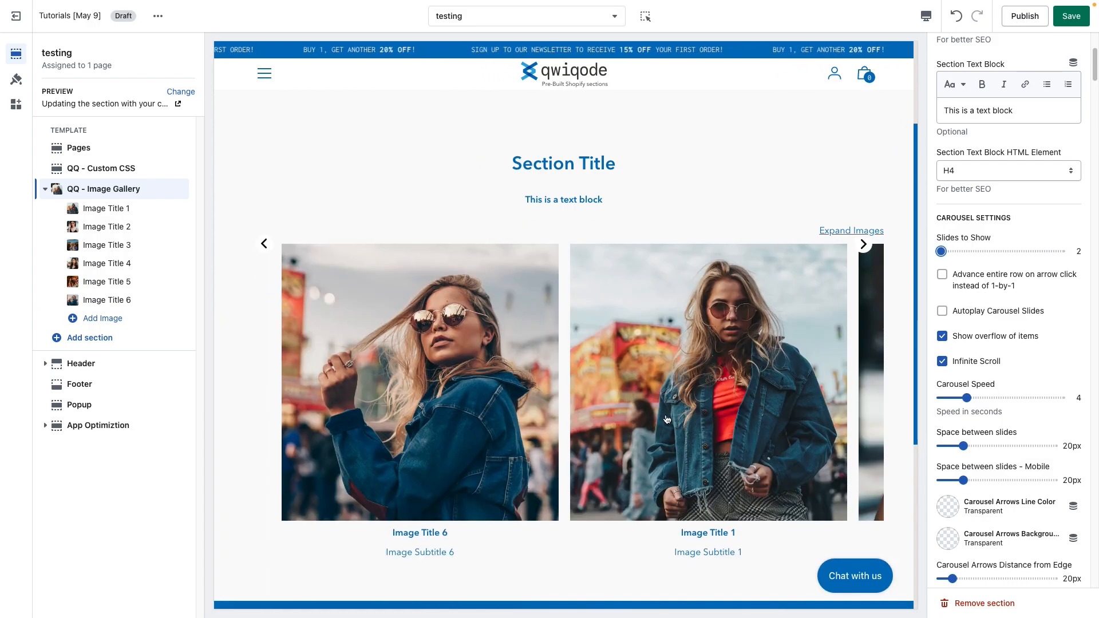
click(976, 252)
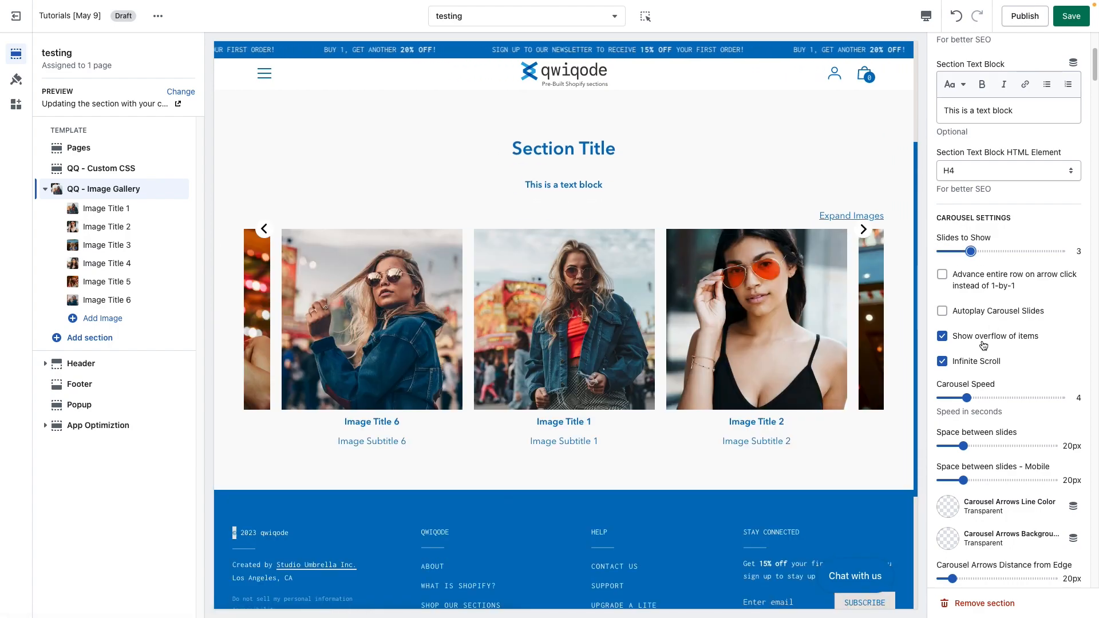
Step: Try advancing the entire row on arrow click in the preview, then turn that option off and step through the slides
click(942, 276)
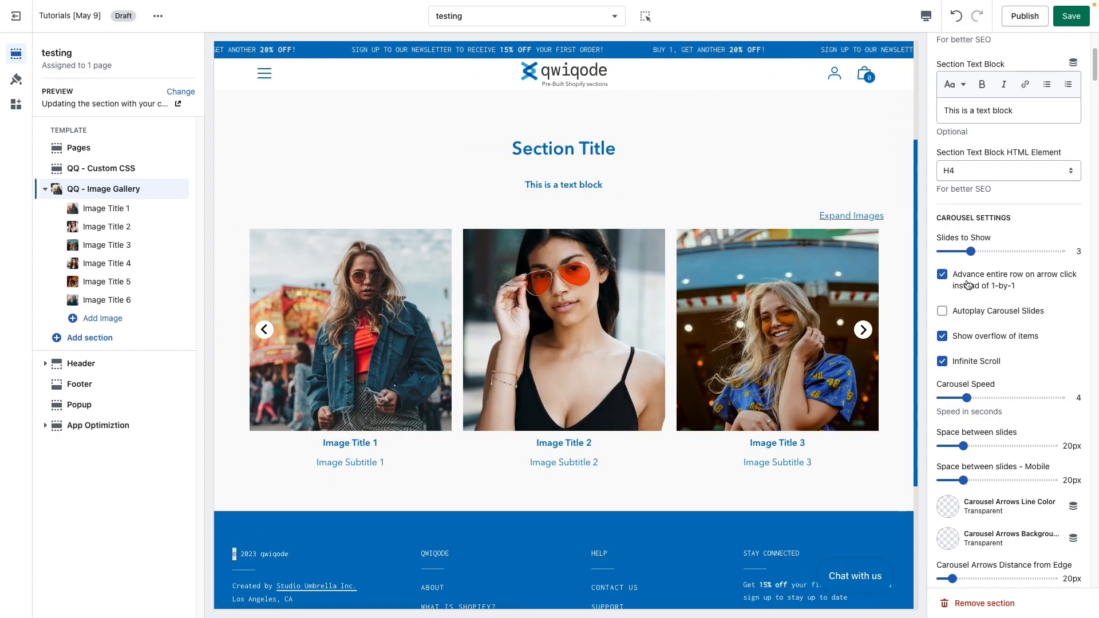
click(862, 329)
click(862, 230)
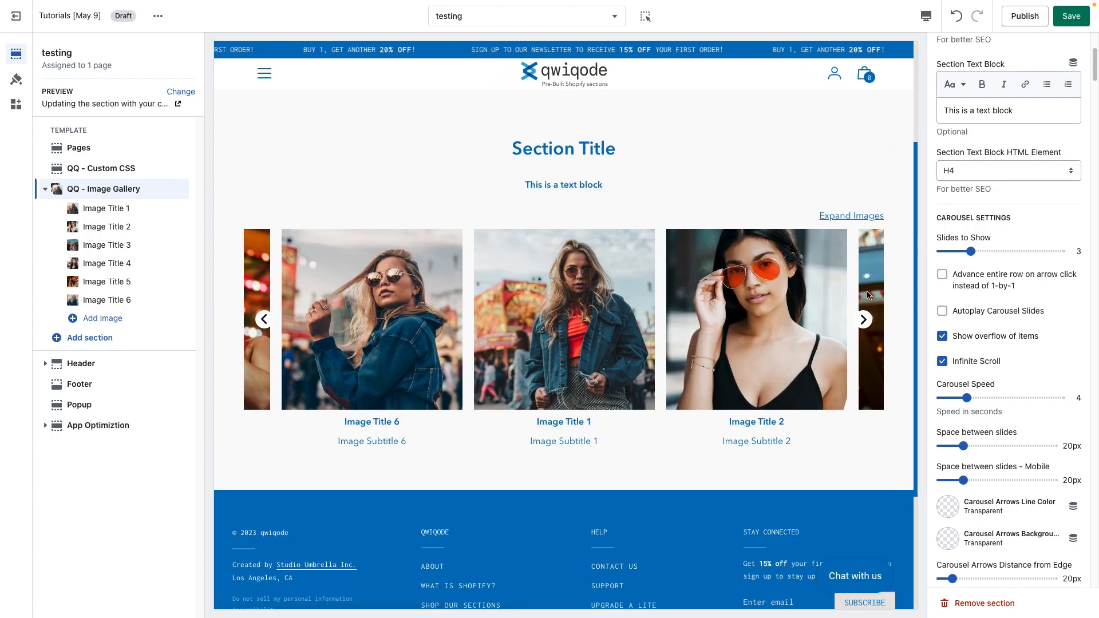
click(863, 320)
click(864, 320)
click(864, 319)
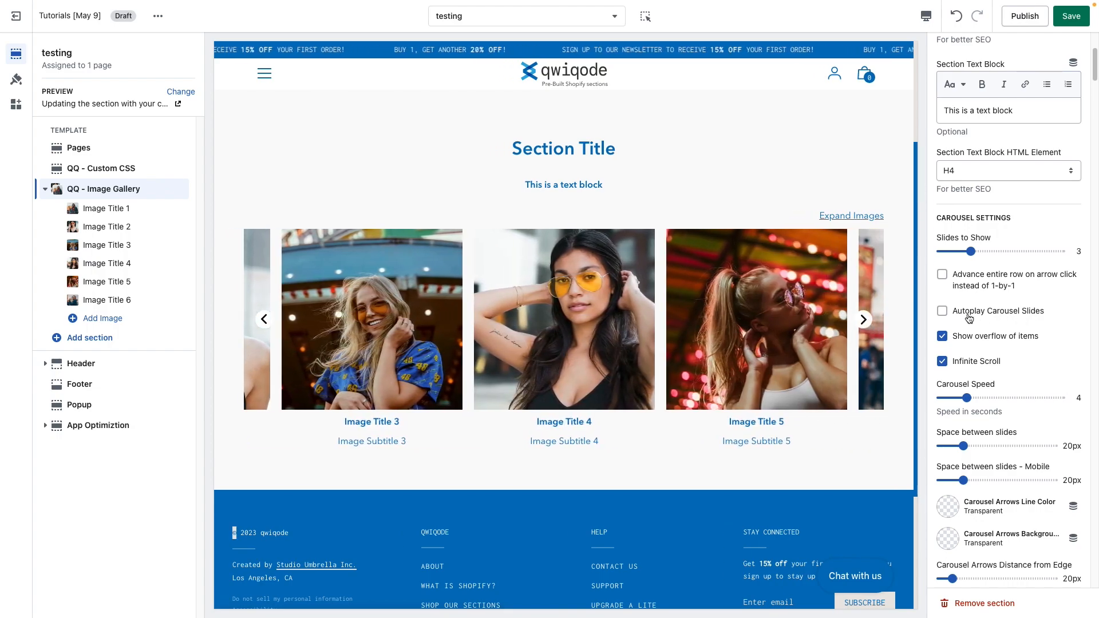
Step: Set the carousel speed to 2 seconds, switching autoplay on for testing and off again
click(942, 312)
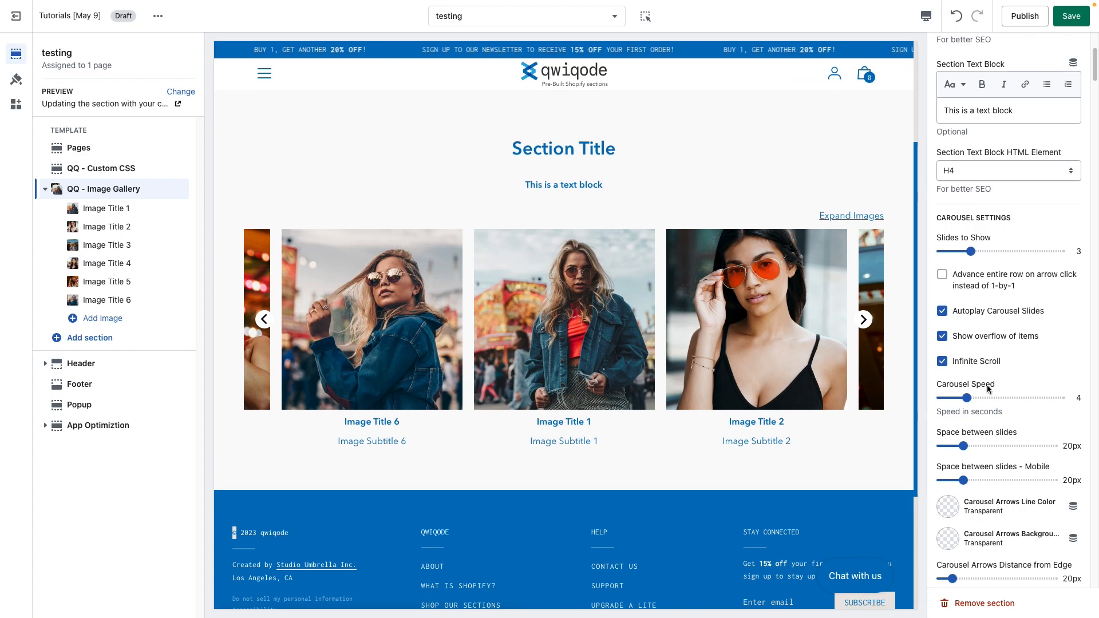
drag(966, 399, 947, 398)
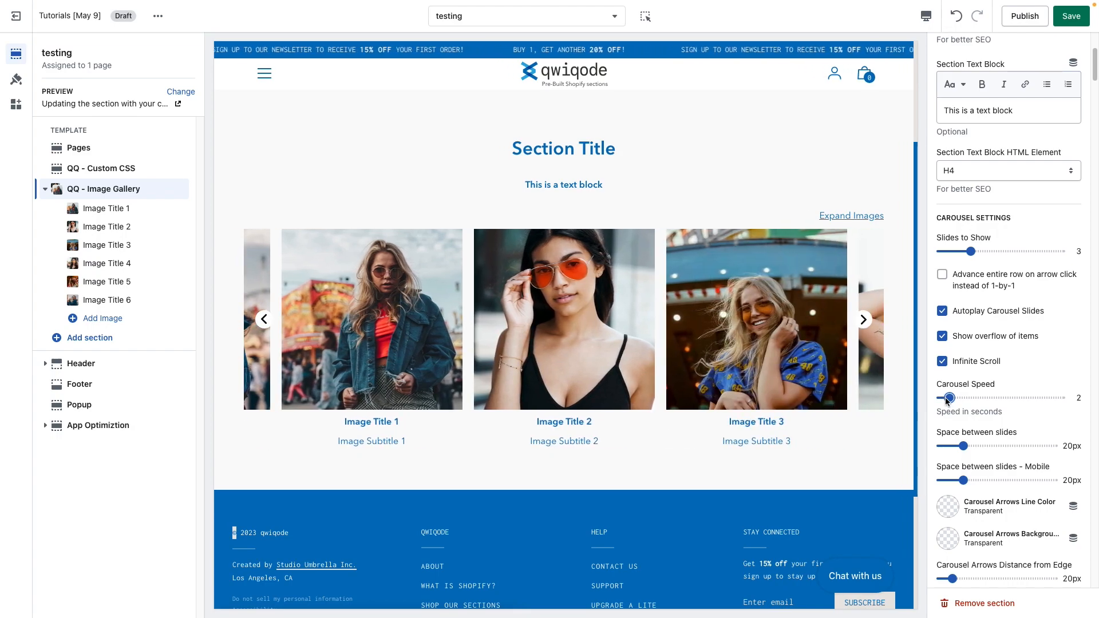
click(942, 311)
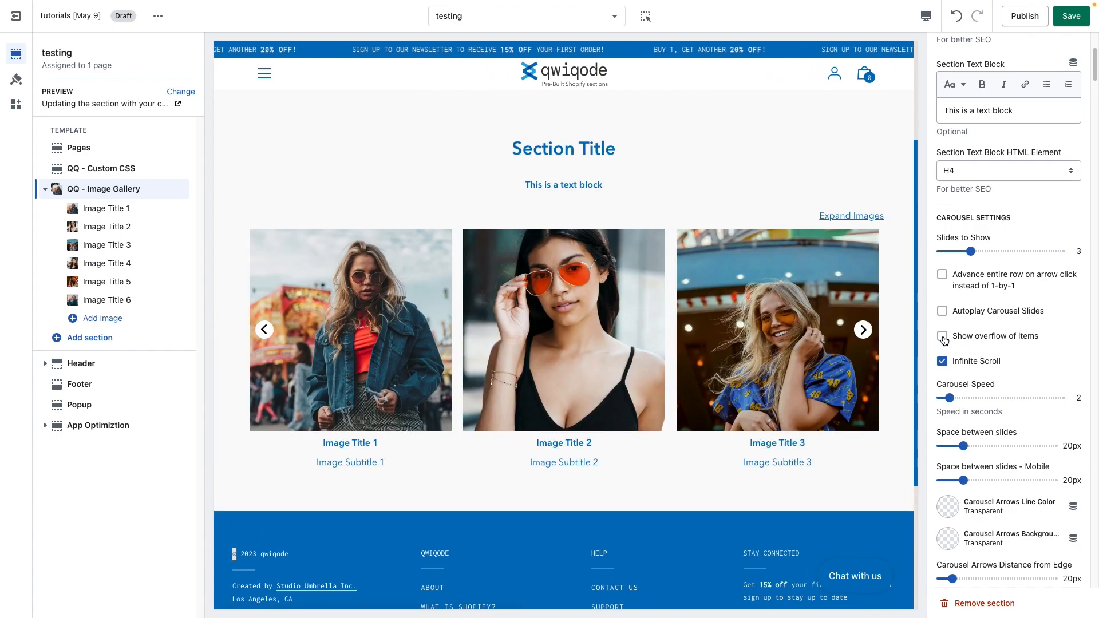
Step: Preview the carousel slides without item overflow, then turn showing overflow of items back on
click(863, 330)
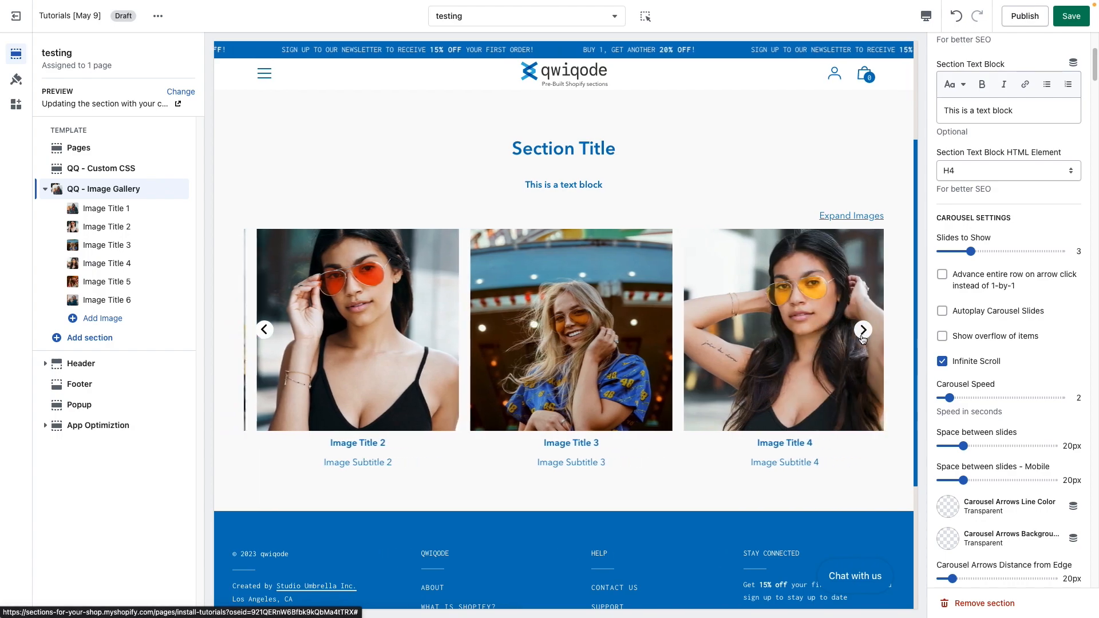
click(863, 331)
click(863, 330)
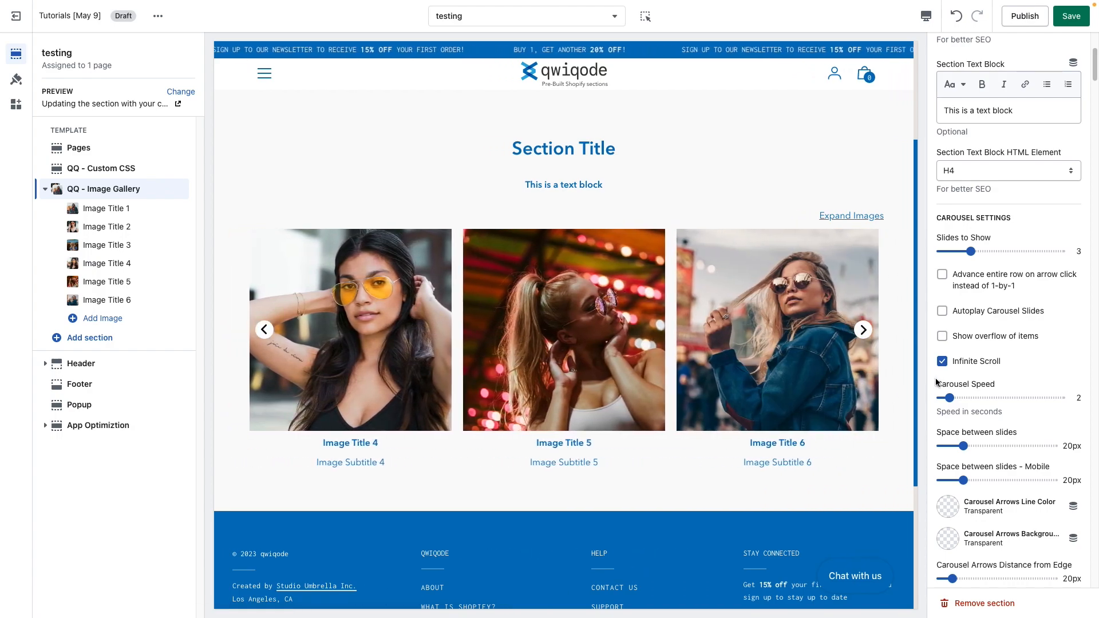
click(942, 337)
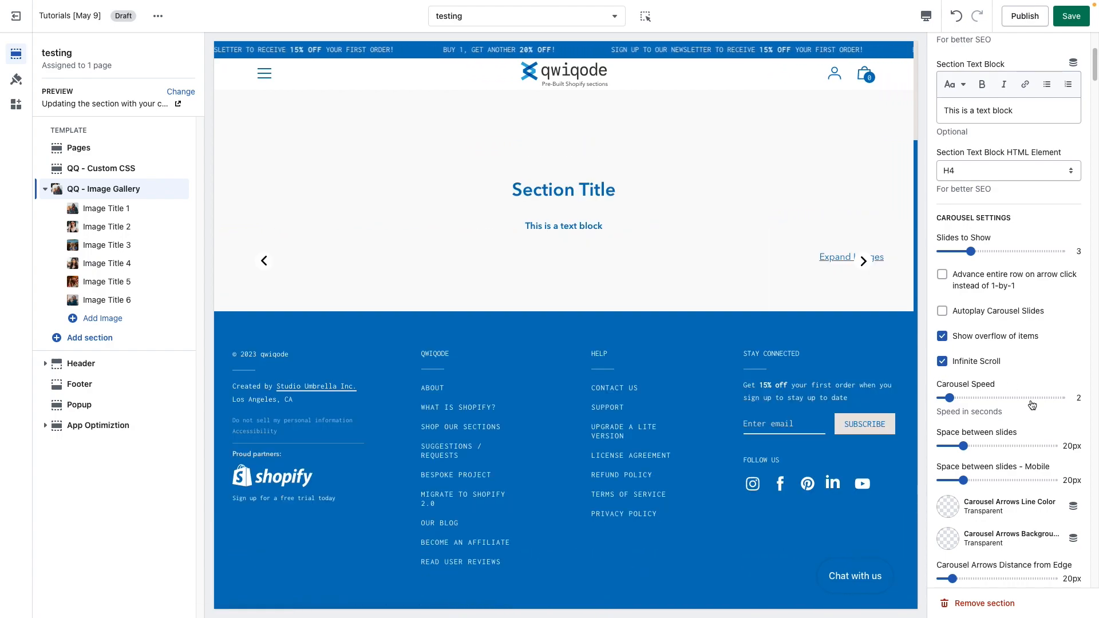
Step: Test the carousel arrows with infinite scroll disabled, then re-enable infinite scroll
click(942, 362)
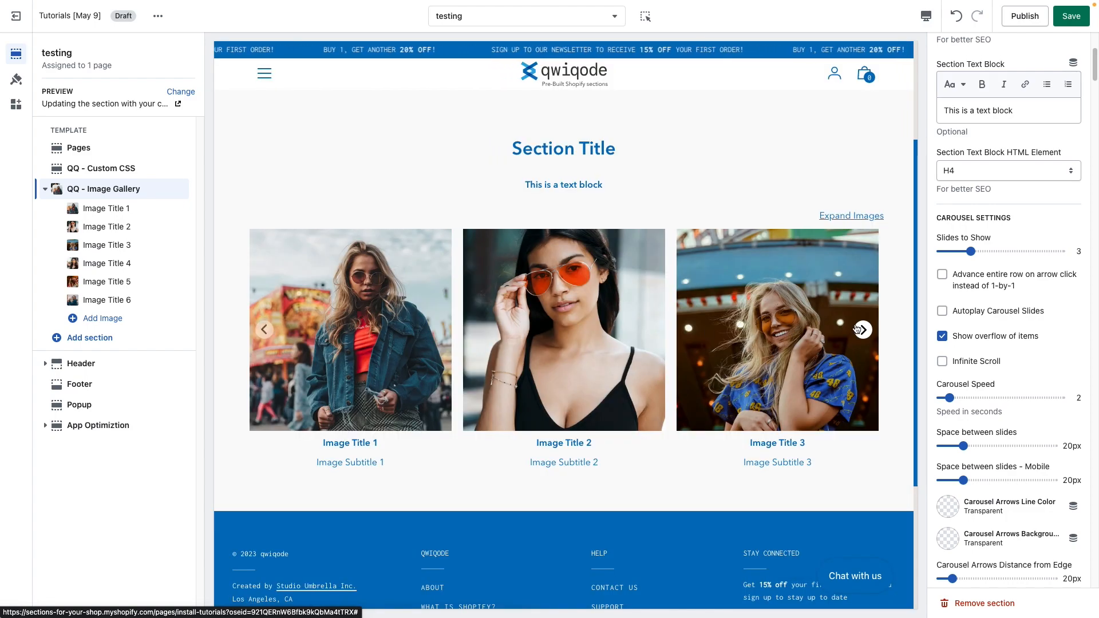
click(862, 330)
click(862, 330)
click(863, 331)
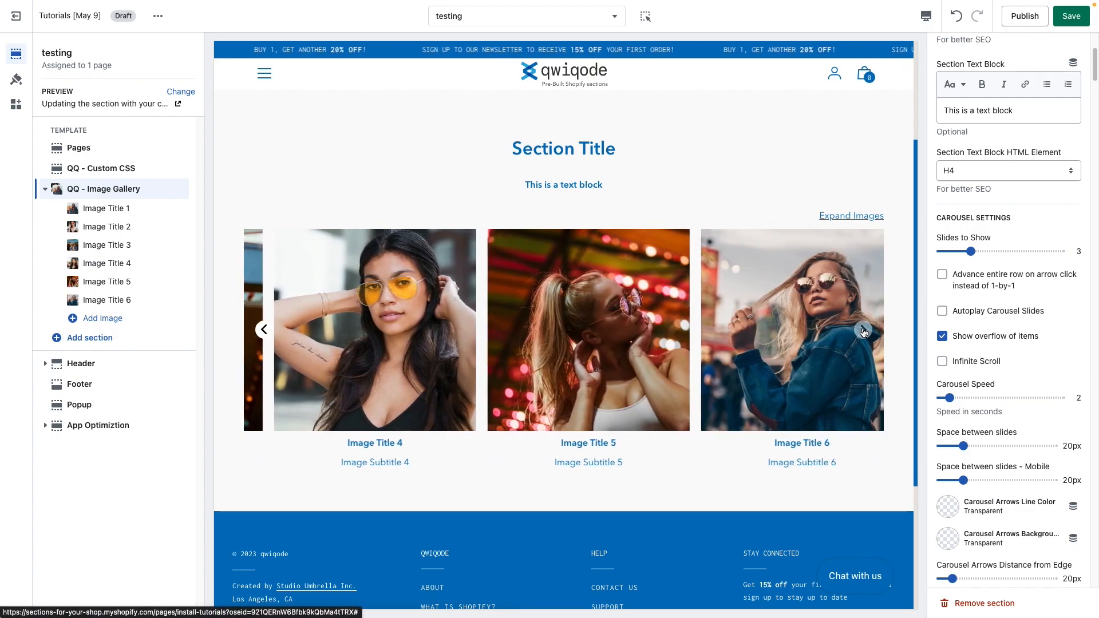
click(863, 331)
click(886, 368)
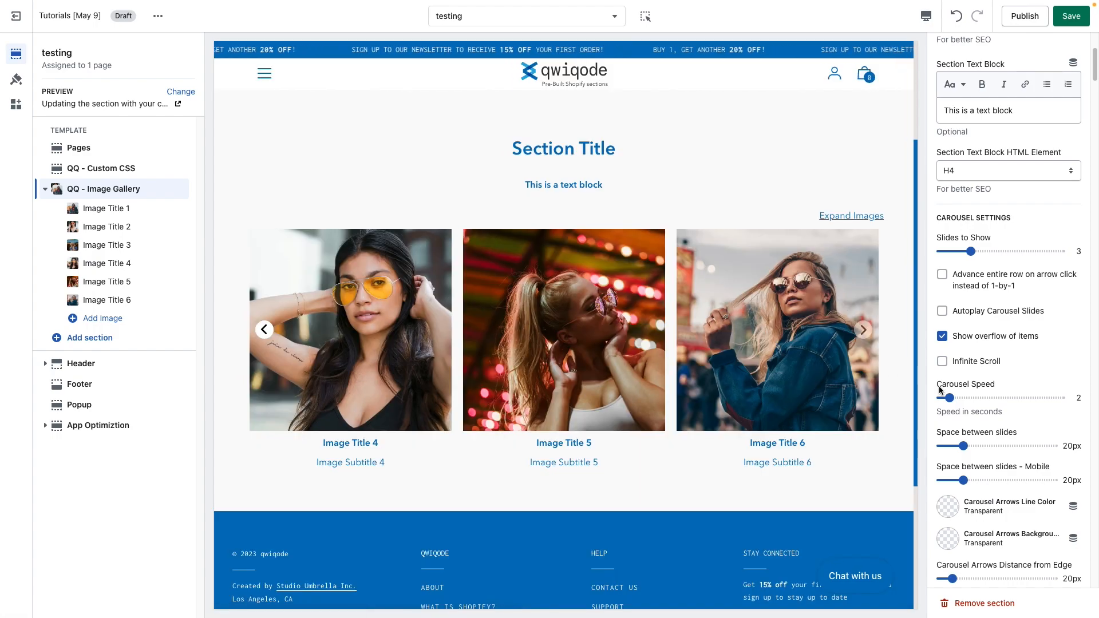
click(948, 364)
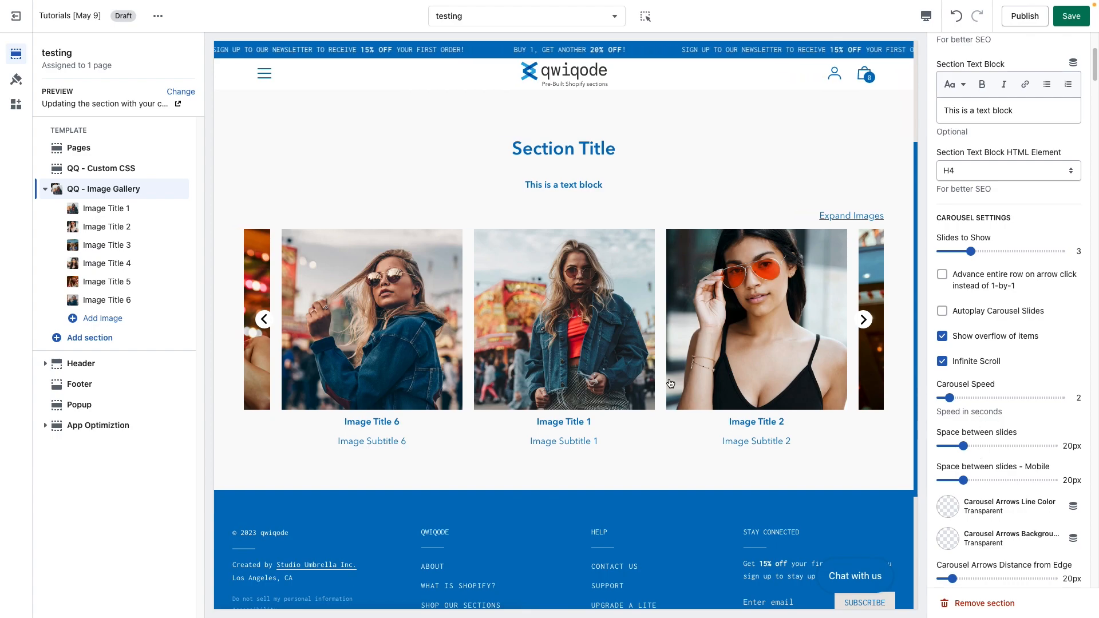
Step: Set the space between slides to 4px
click(265, 325)
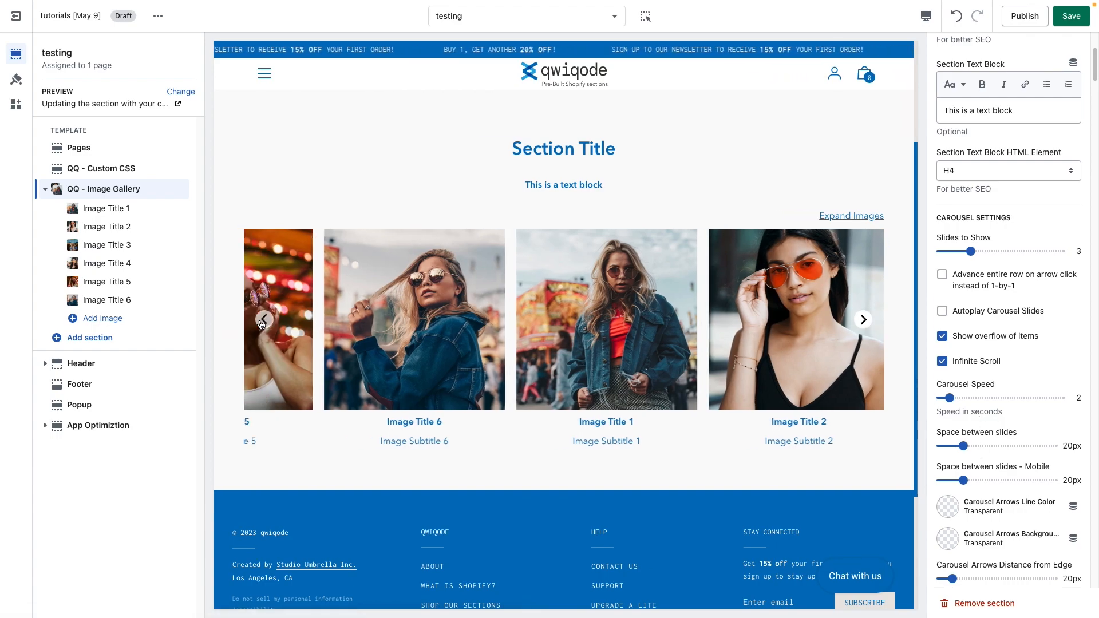
click(263, 325)
scroll(1000, 447, down, 3)
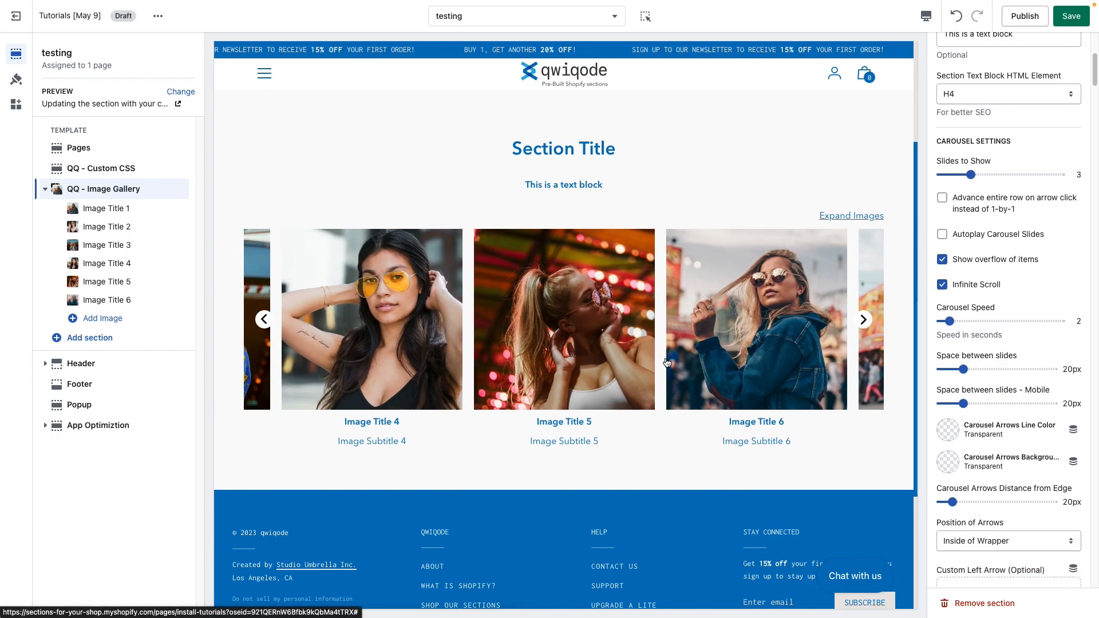
drag(965, 369, 1047, 392)
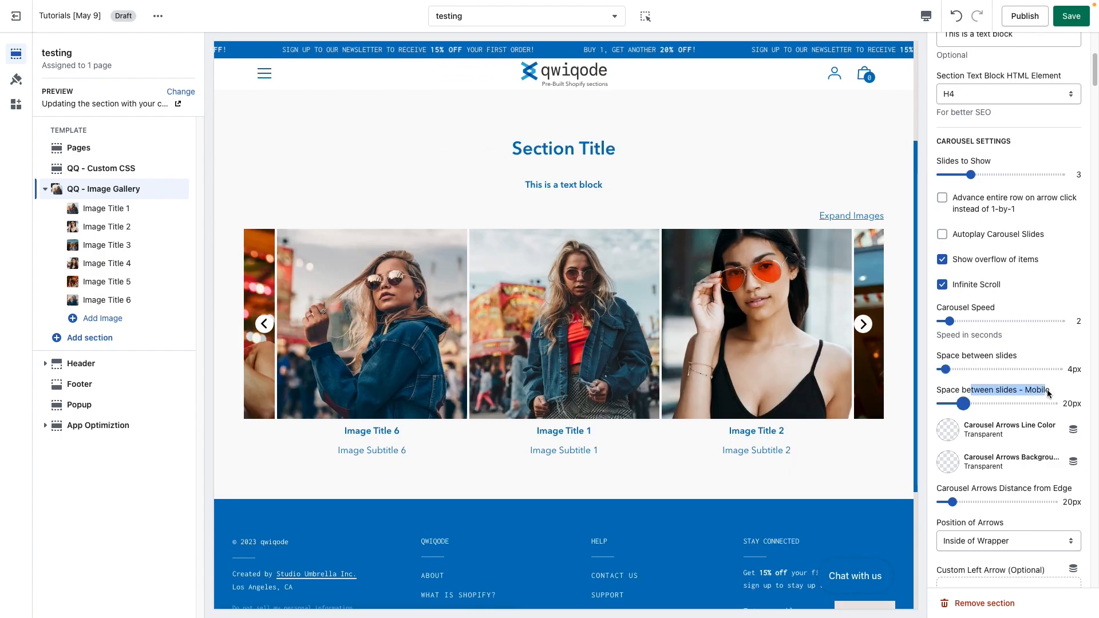
click(1023, 389)
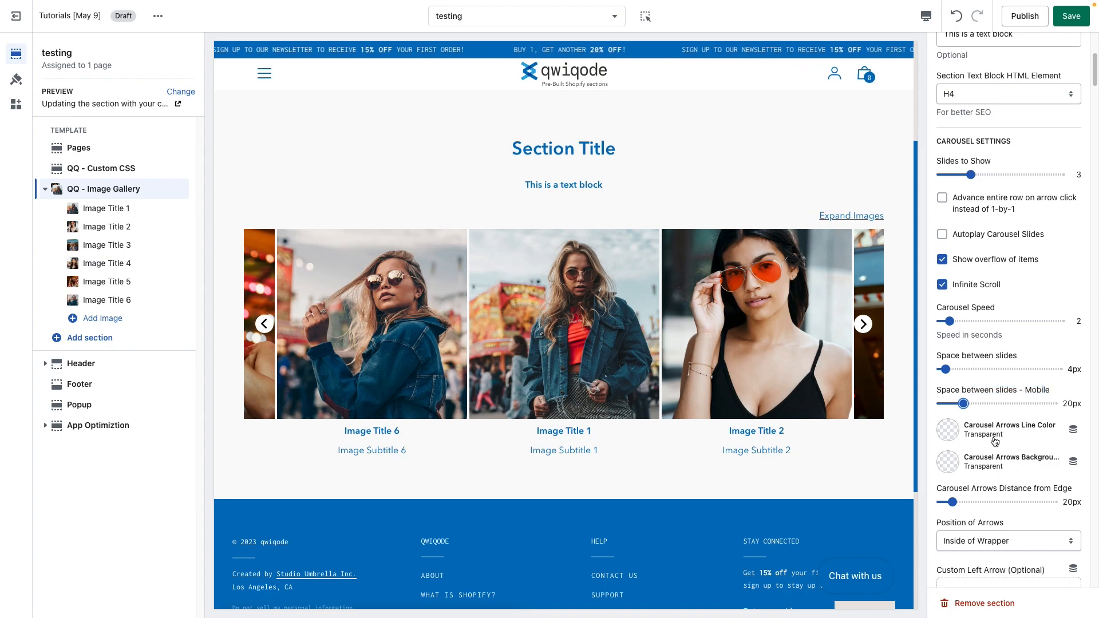
Step: Set the carousel arrows line color to white #FFFFFF
scroll(994, 440, down, 3)
scroll(994, 441, down, 2)
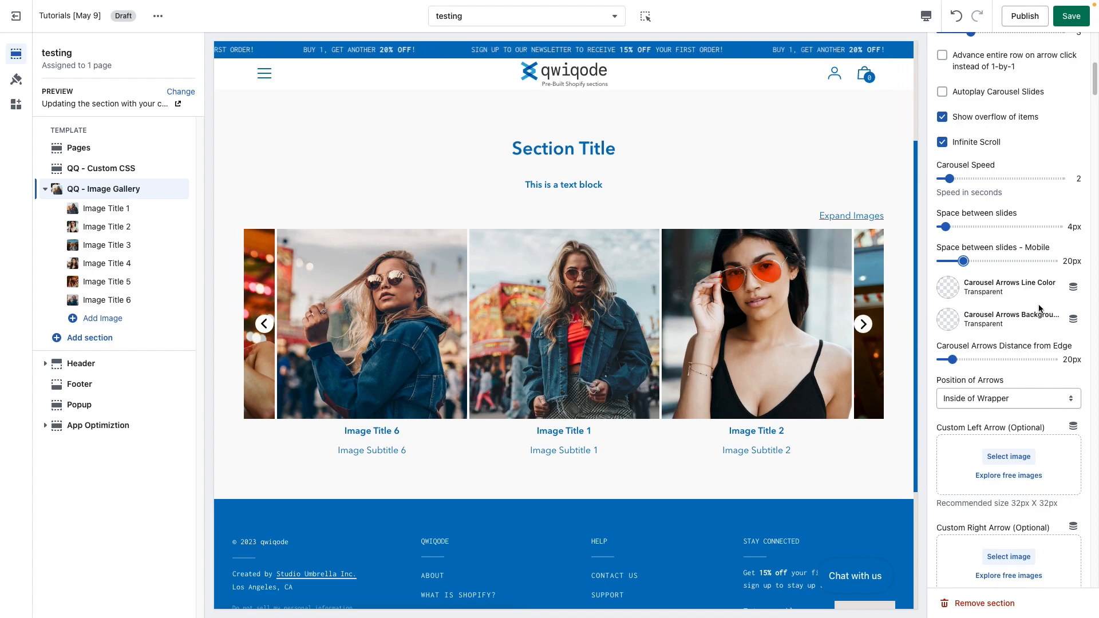
click(953, 292)
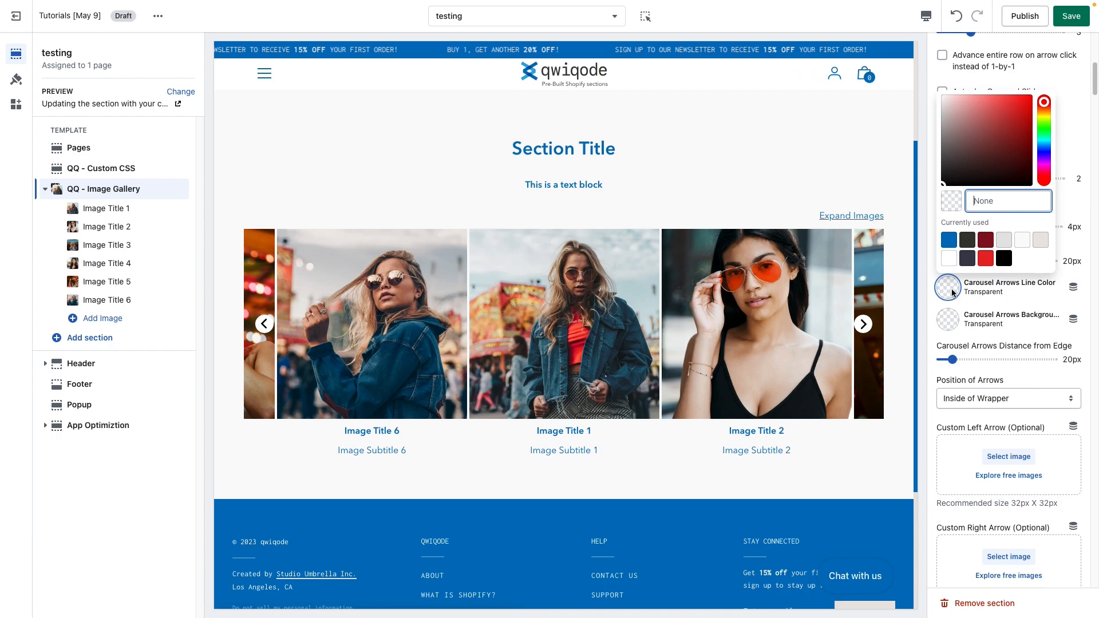
click(966, 242)
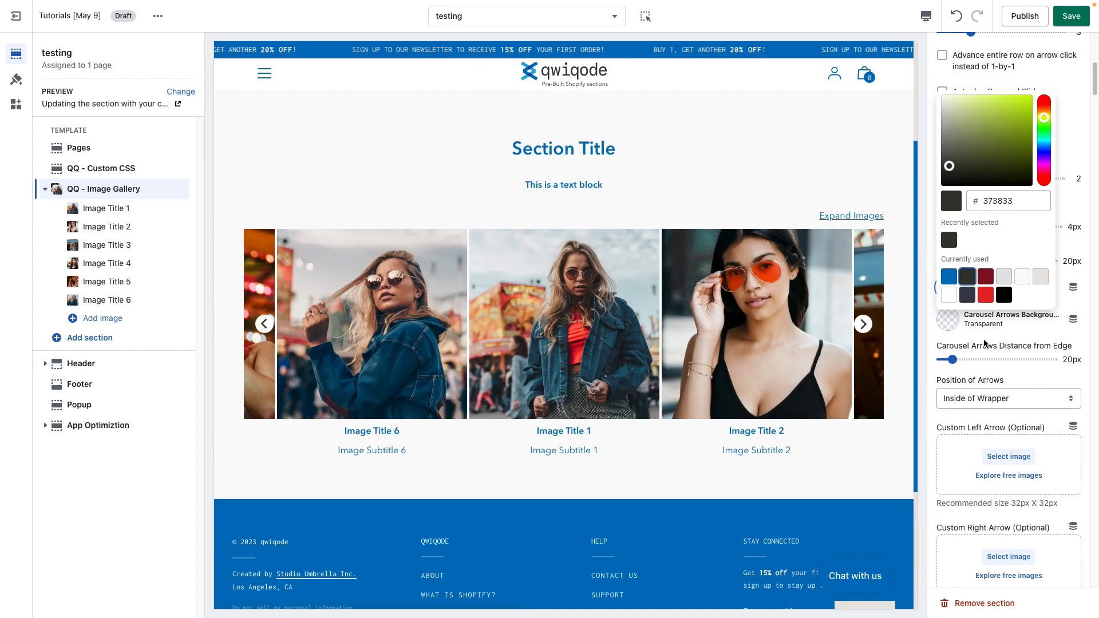
click(1025, 338)
click(948, 288)
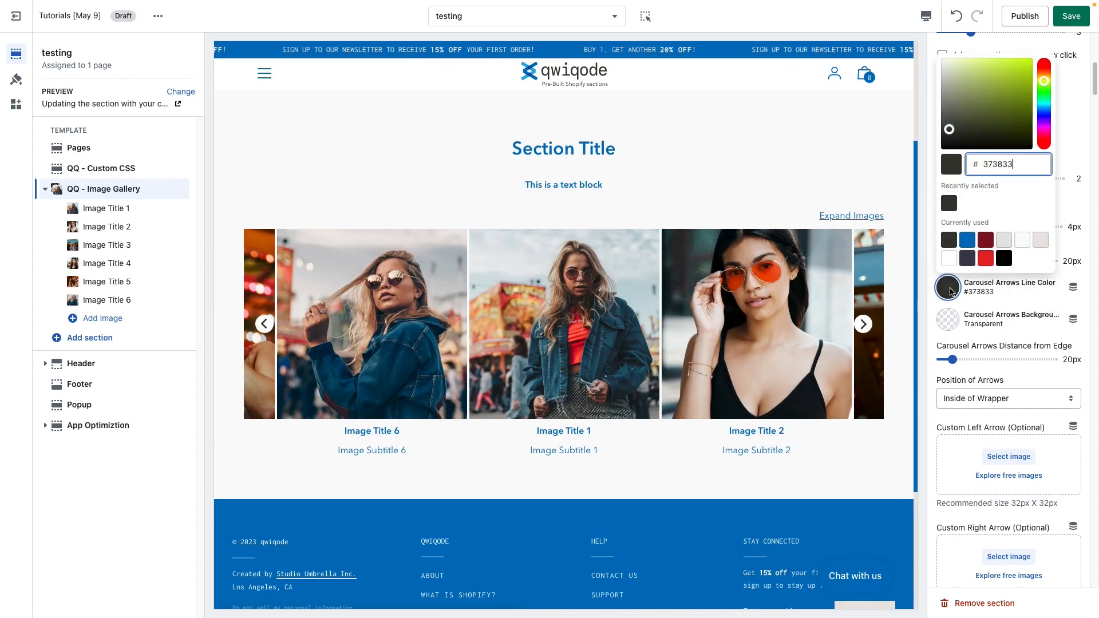
click(948, 258)
Step: Set the carousel arrows background color to #373833
click(947, 319)
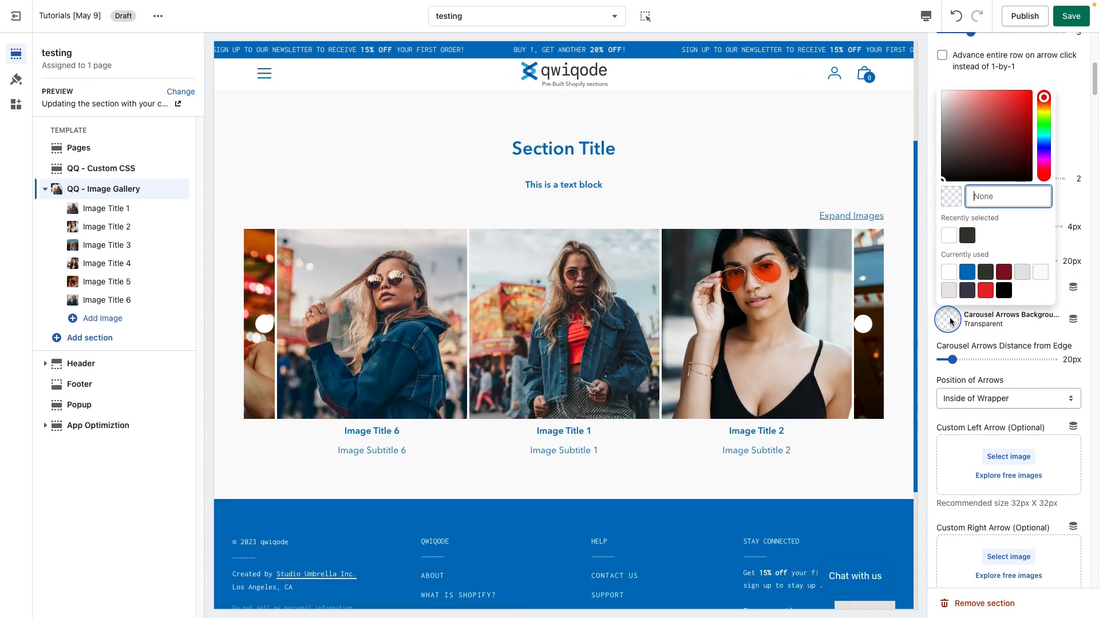
click(967, 235)
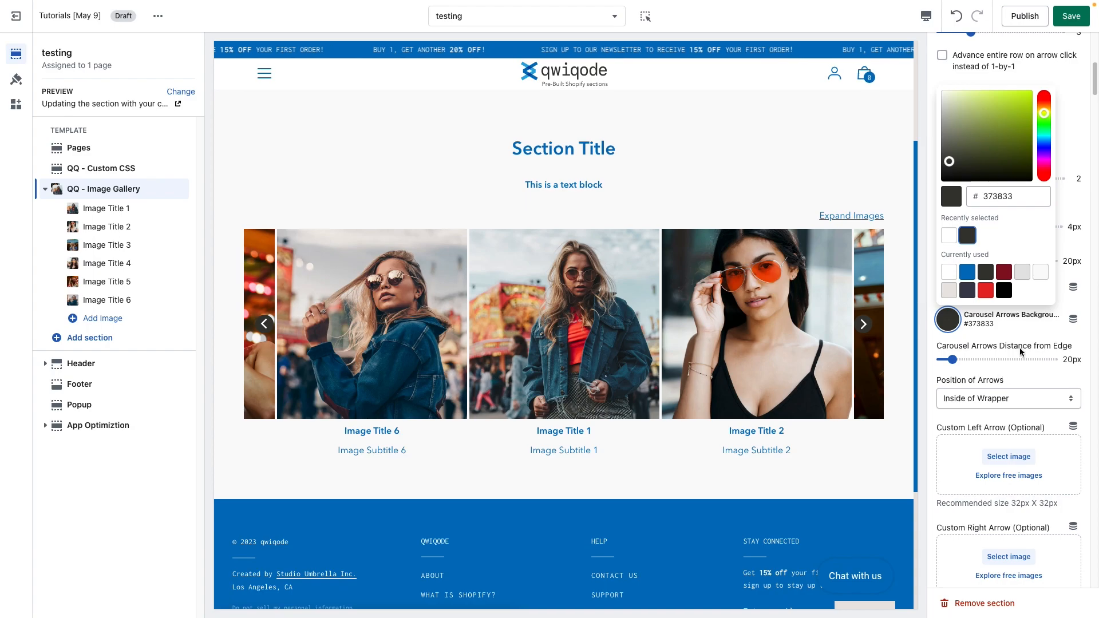
click(1027, 347)
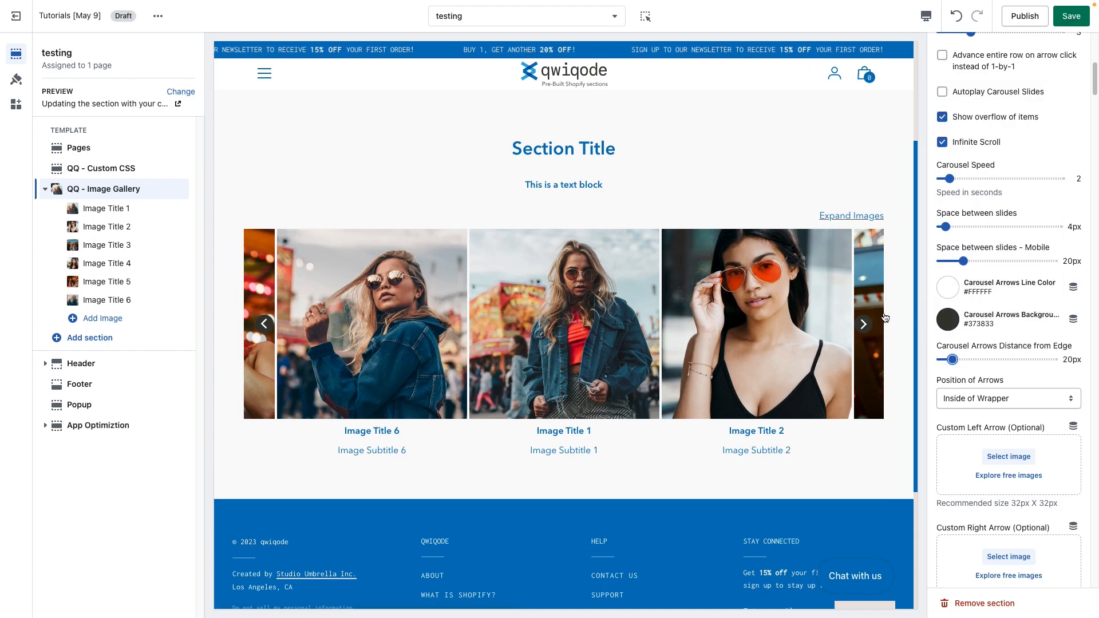
Step: Position the arrows Outside of Wrapper and set their distance from edge to 40px
drag(952, 360, 984, 359)
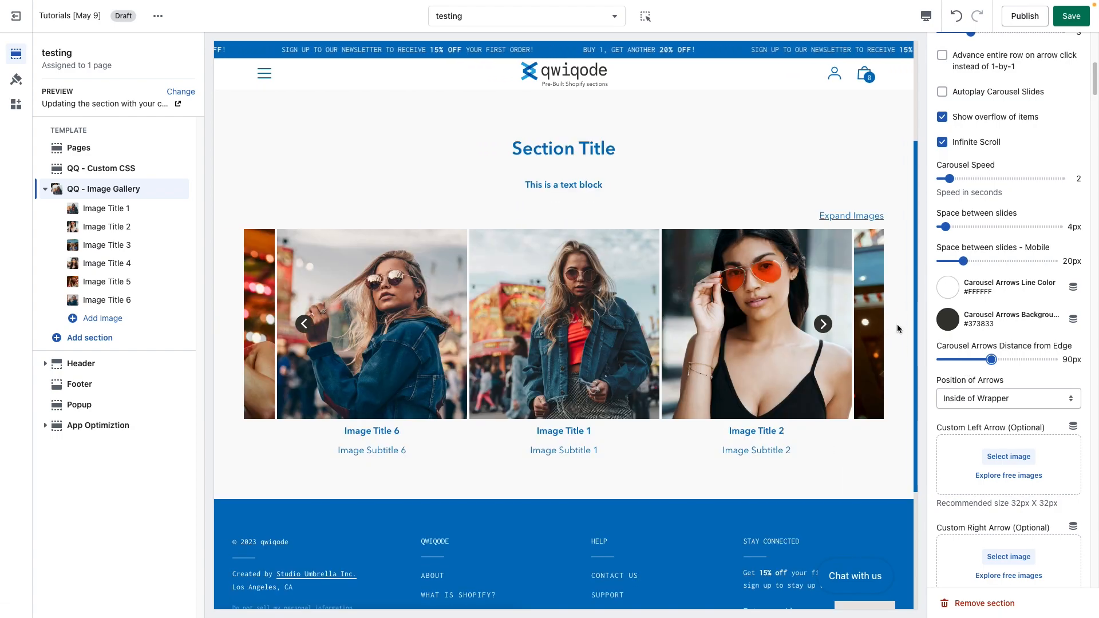
click(979, 401)
click(981, 411)
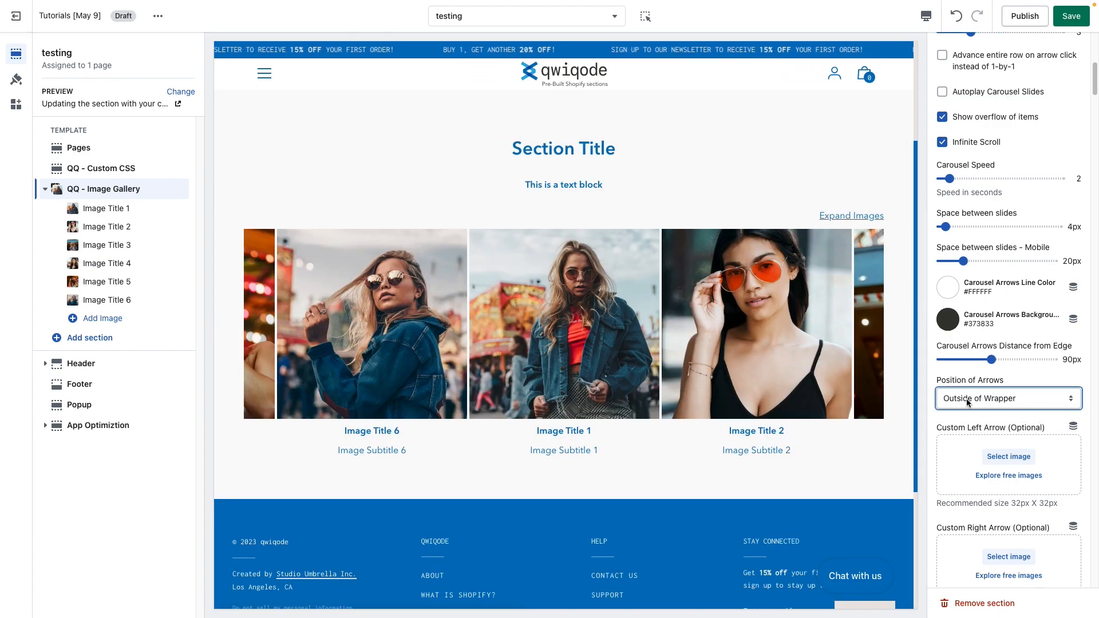
mouse_move(980, 360)
mouse_down()
mouse_move(951, 359)
mouse_move(961, 359)
mouse_up()
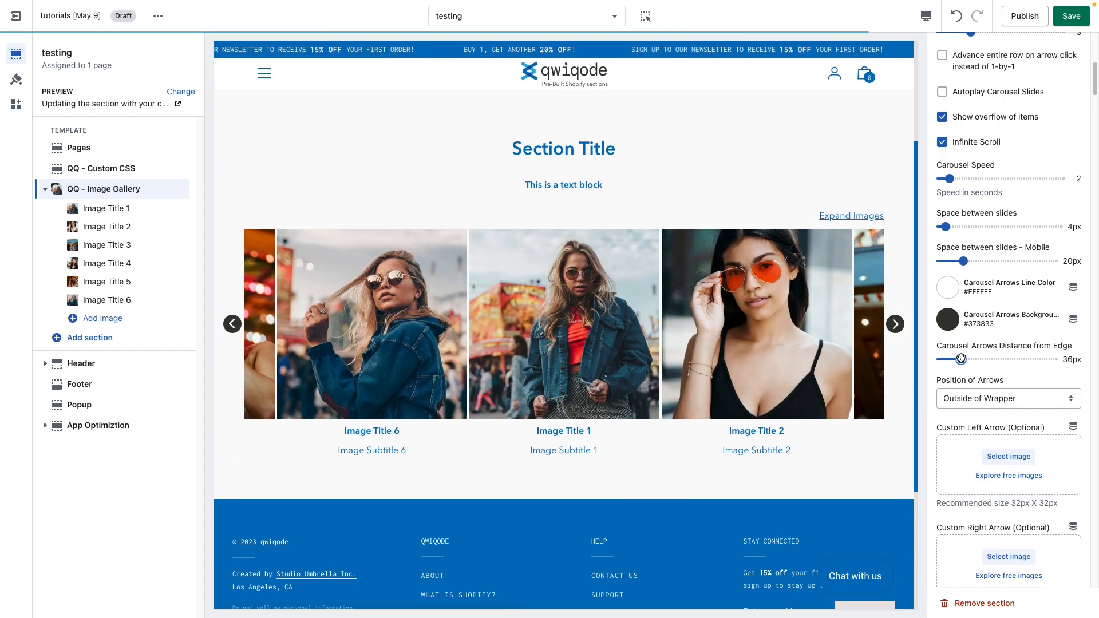
drag(961, 359, 963, 359)
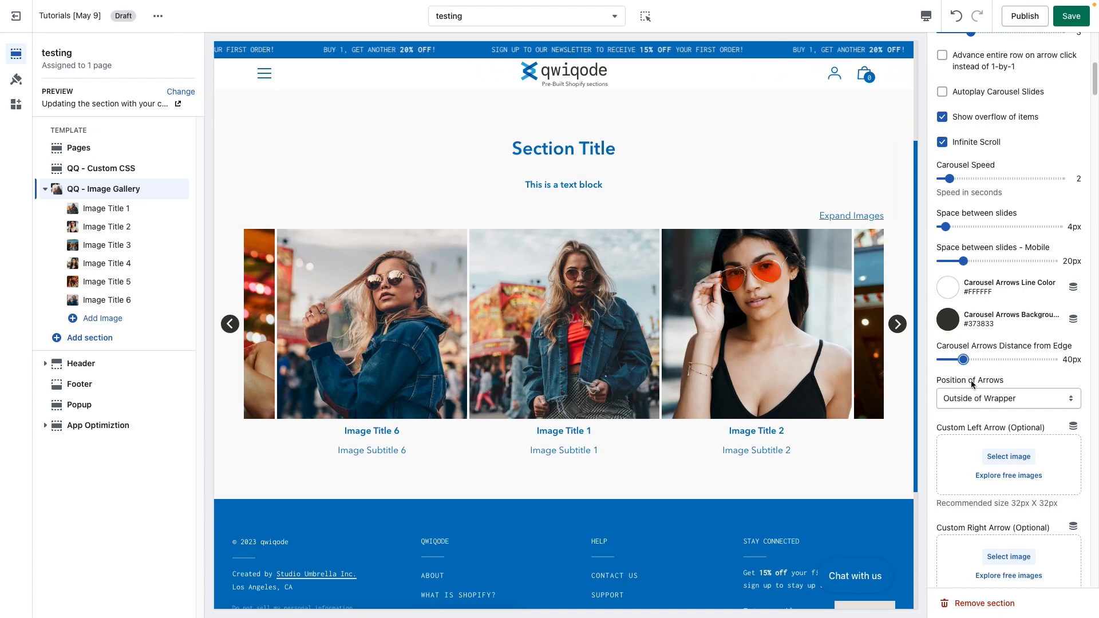
Step: Expand the gallery images into the grid view in the preview
scroll(970, 410, down, 3)
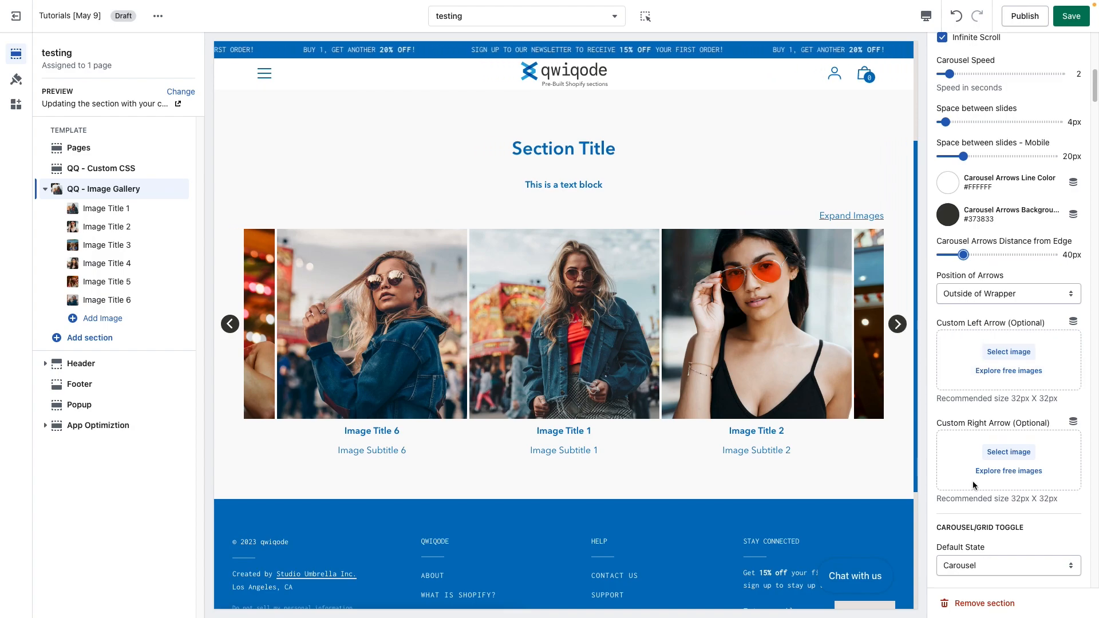
scroll(973, 485, down, 5)
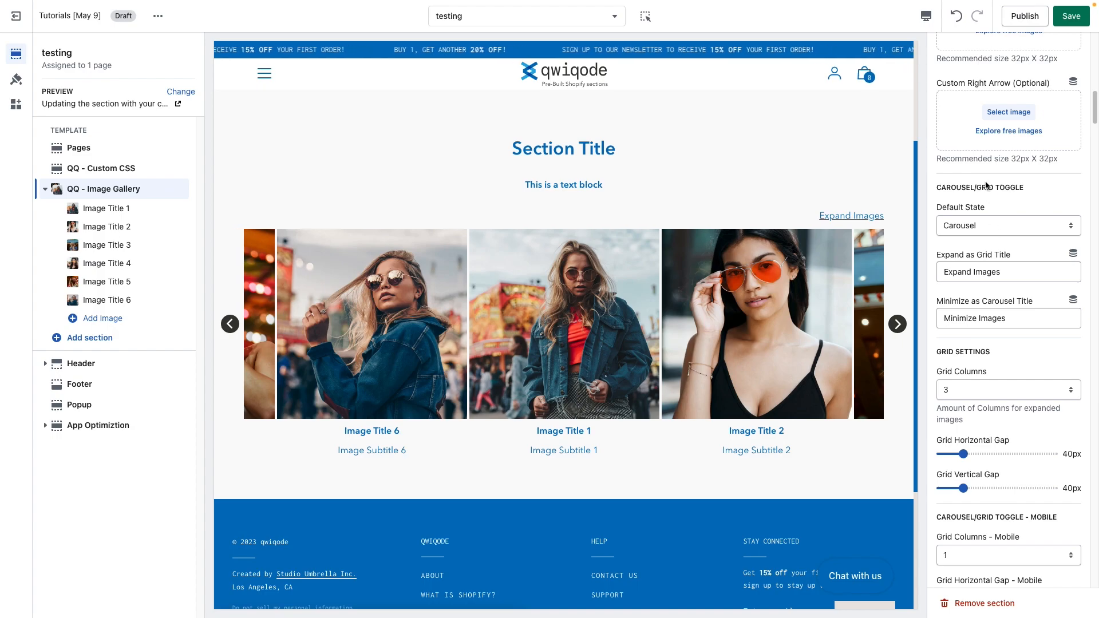
click(852, 216)
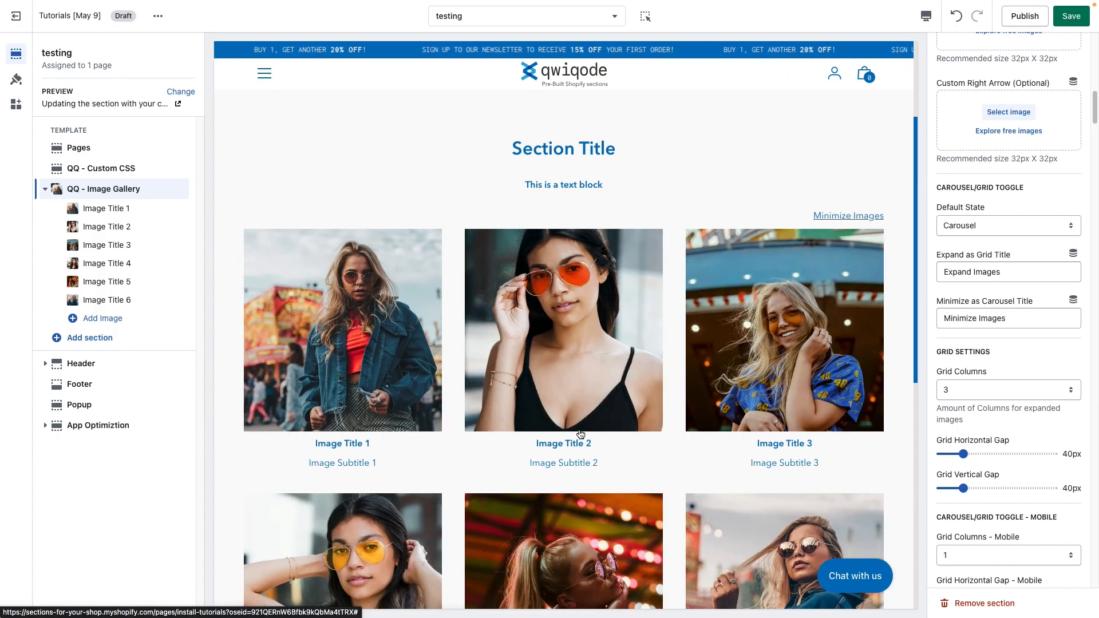
Step: Collapse the preview to the carousel and compare the Grid and Carousel default states, leaving Carousel selected
click(839, 216)
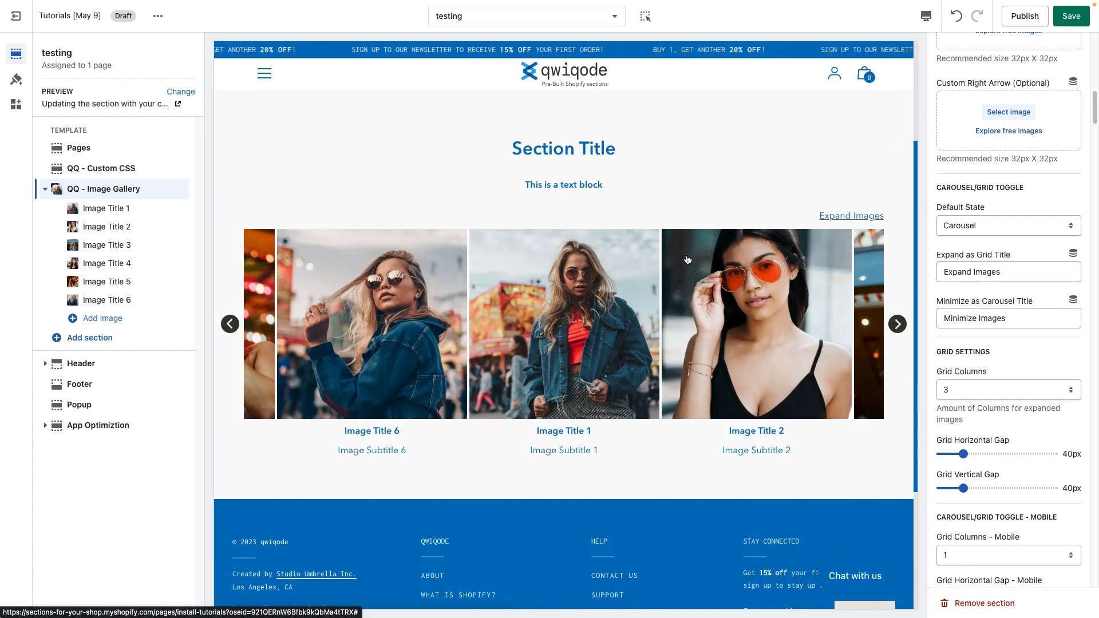
click(980, 224)
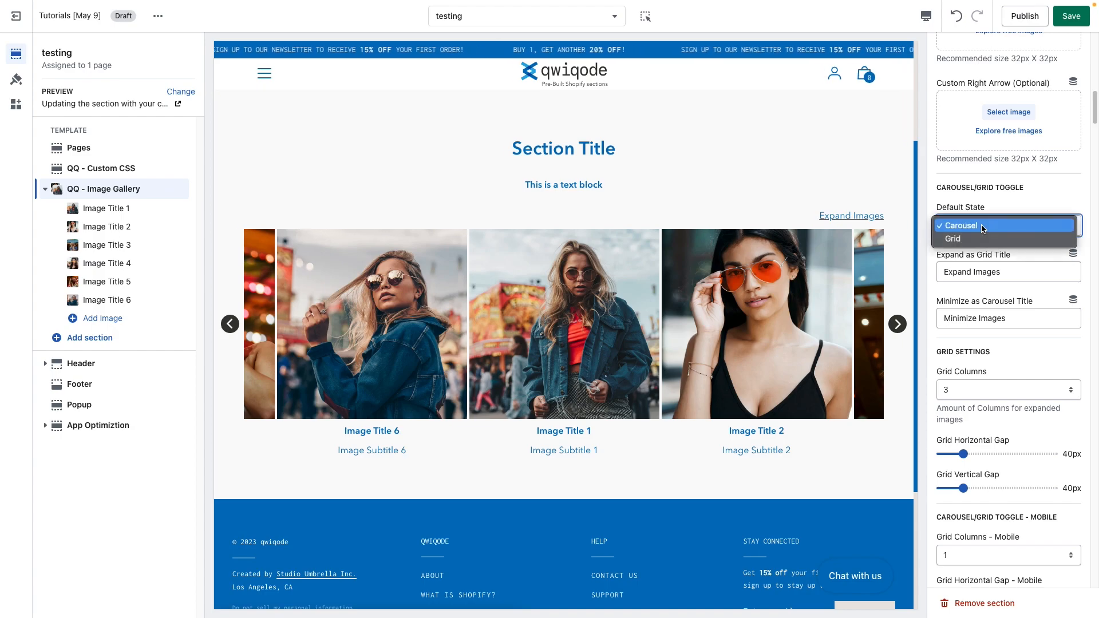
click(976, 239)
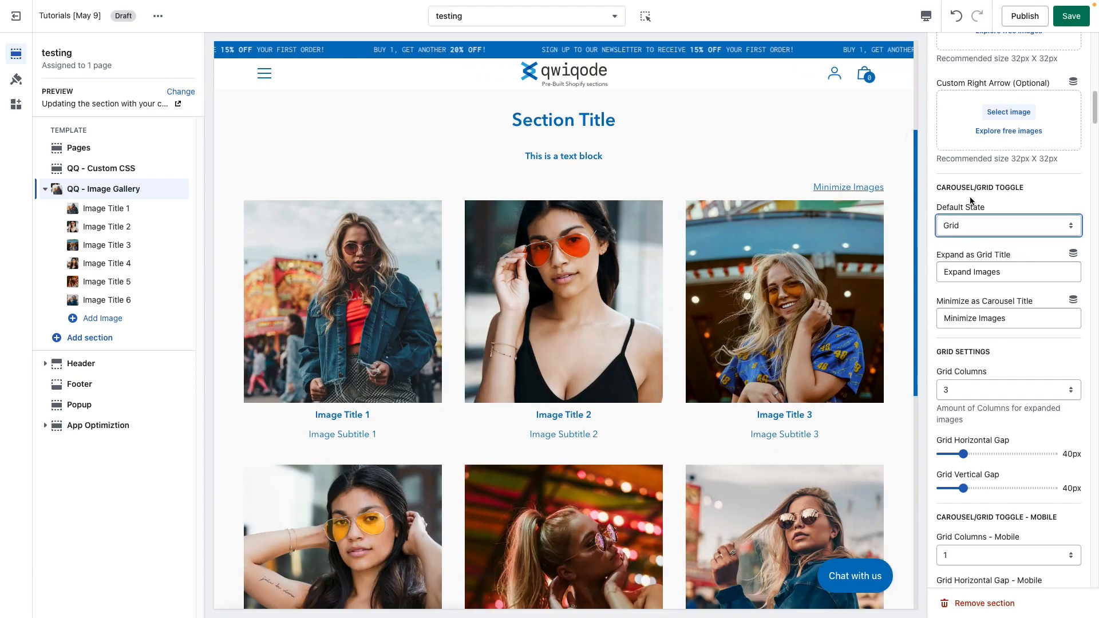
click(977, 219)
click(973, 212)
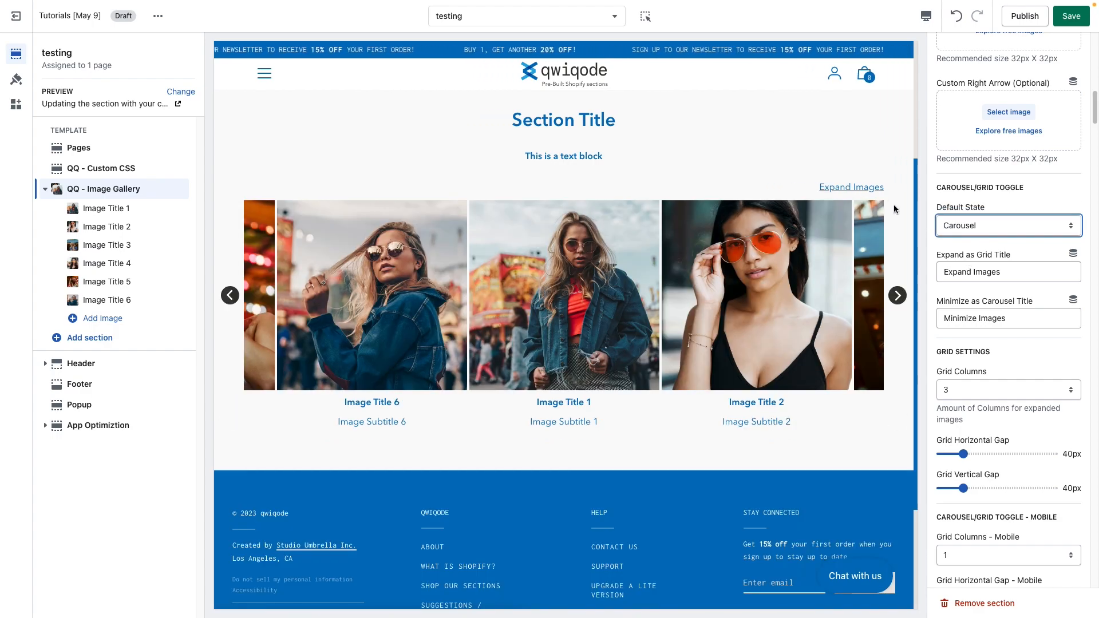
Step: Examine the expand and minimize toggle titles and test the toggle link in the preview
triple_click(992, 272)
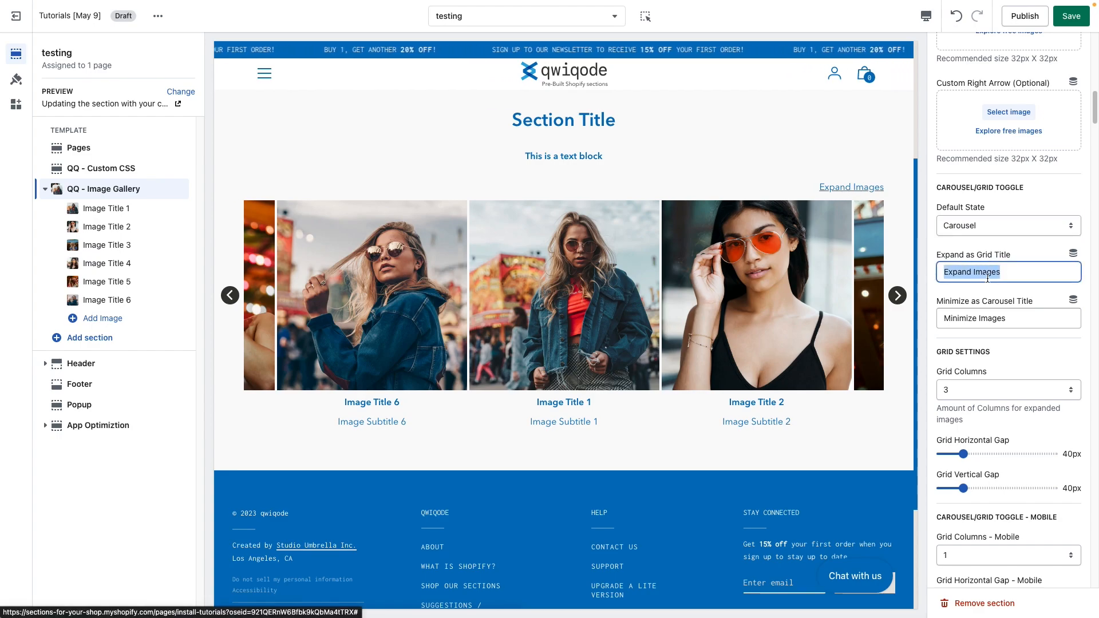
click(1011, 275)
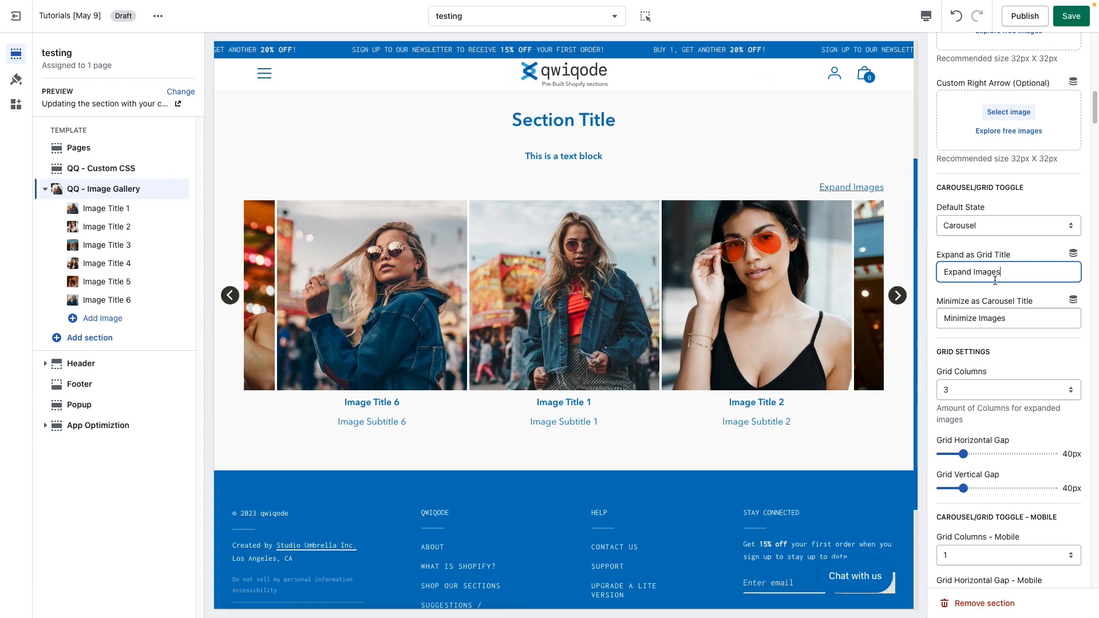
drag(1004, 274, 930, 268)
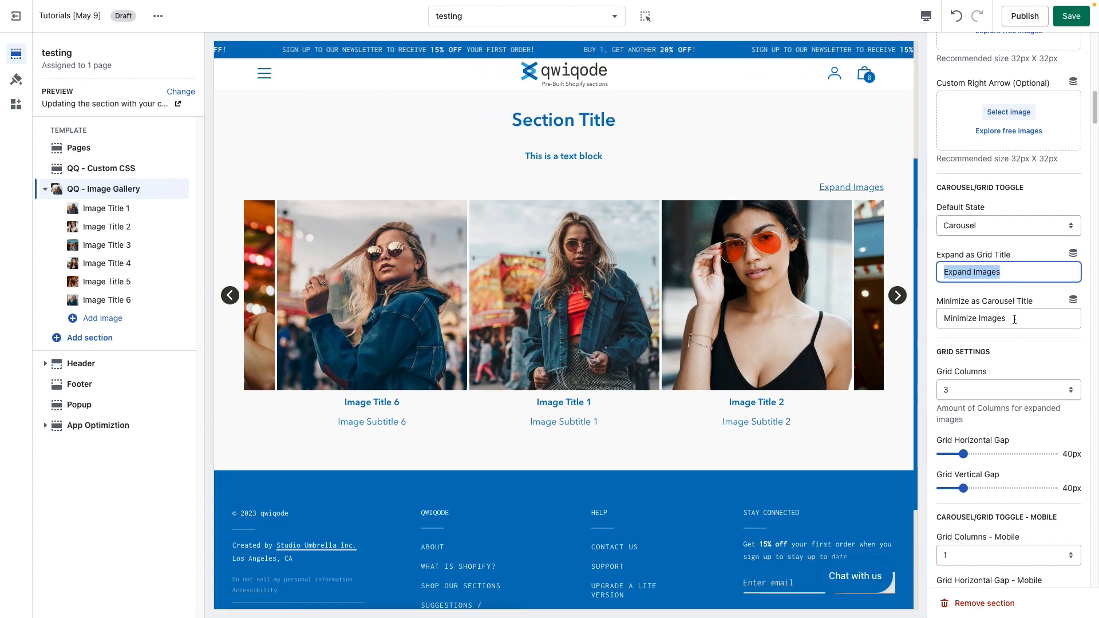
drag(989, 318, 940, 319)
click(855, 190)
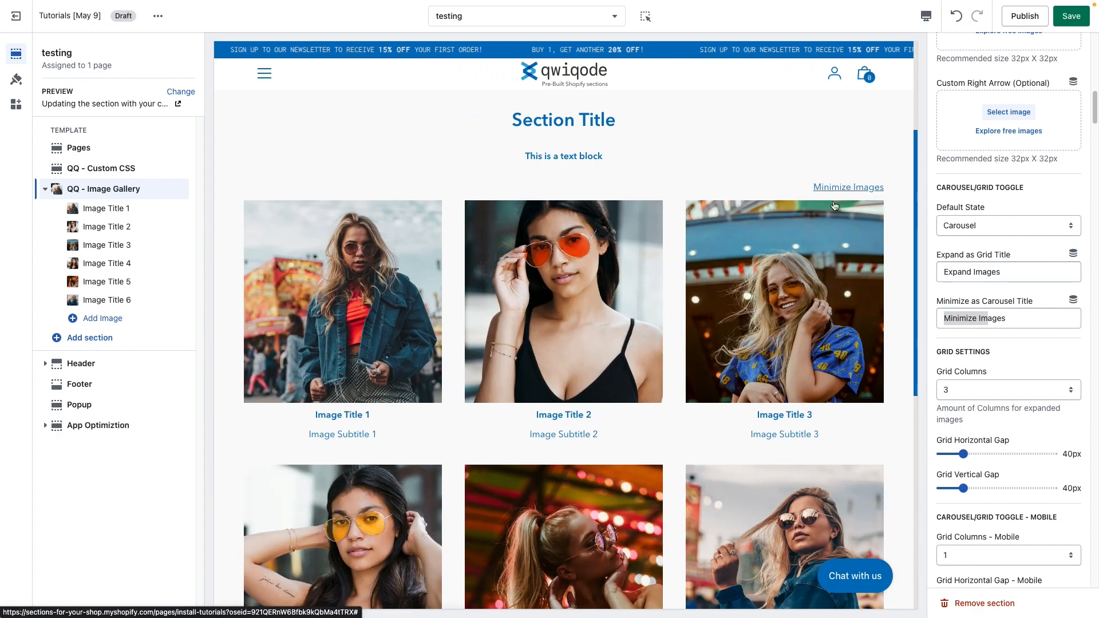
click(873, 191)
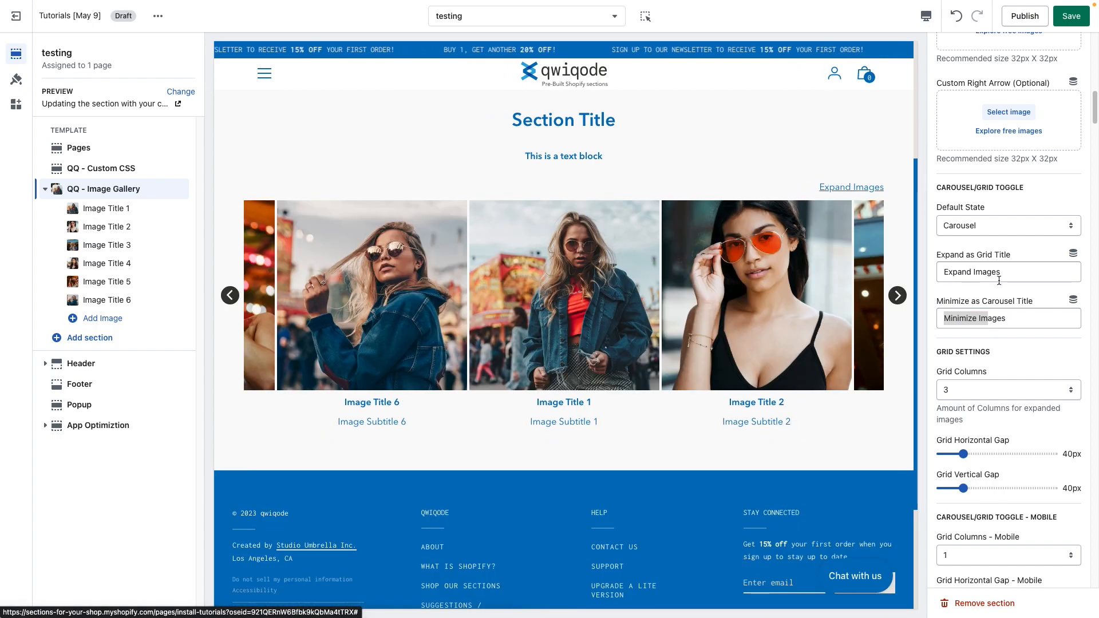
Step: Clear both the Expand as Grid Title and the Minimize as Carousel Title fields
drag(1000, 274, 932, 269)
key(BackSpace)
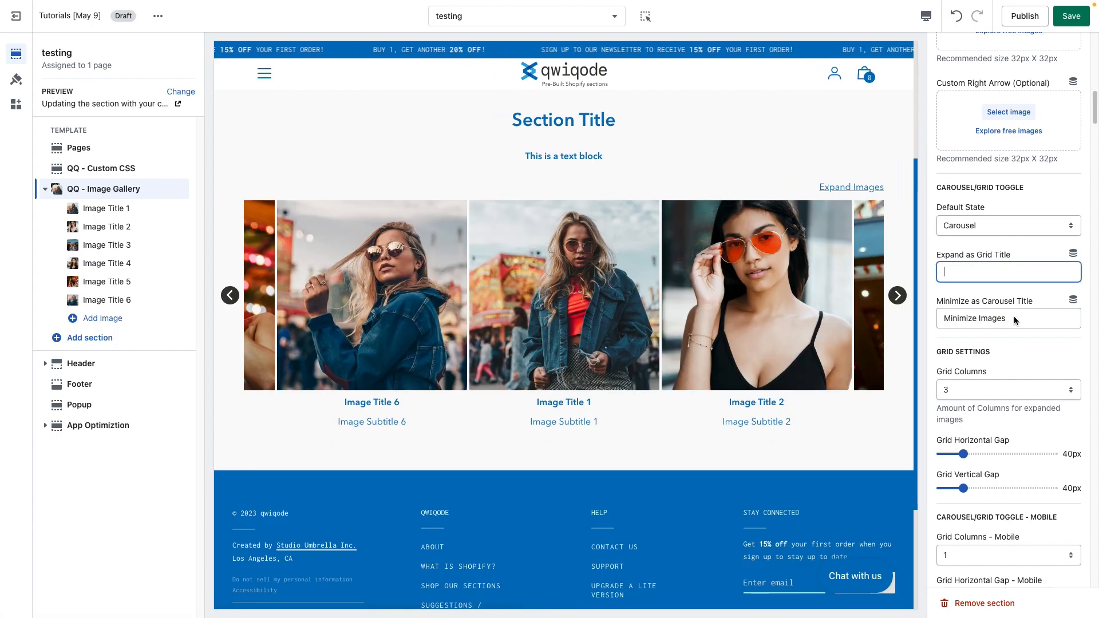
drag(944, 315, 987, 318)
click(1019, 322)
key(ctrl+a)
key(BackSpace)
click(1009, 343)
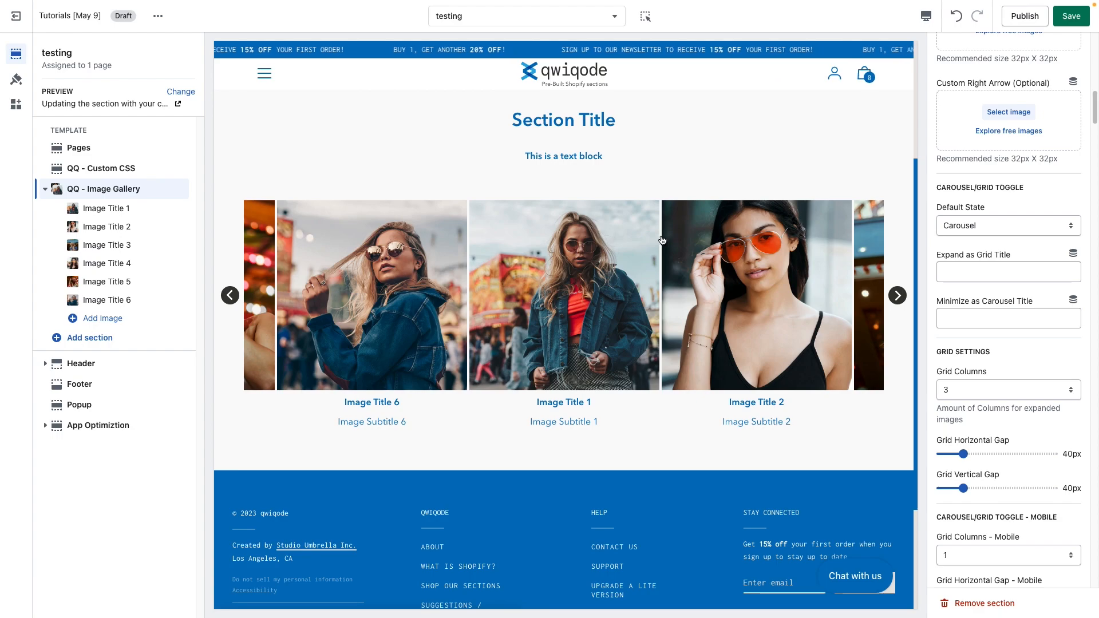
Step: Switch the default state to Grid and back to Carousel to preview the toggle without titles
click(976, 225)
click(973, 239)
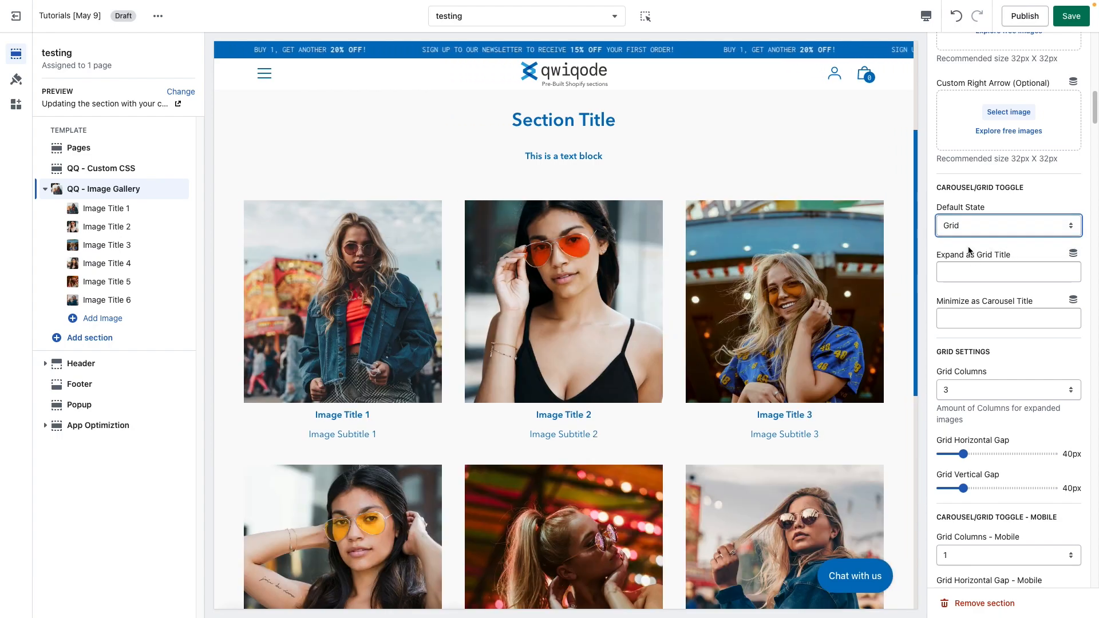
click(973, 229)
click(967, 212)
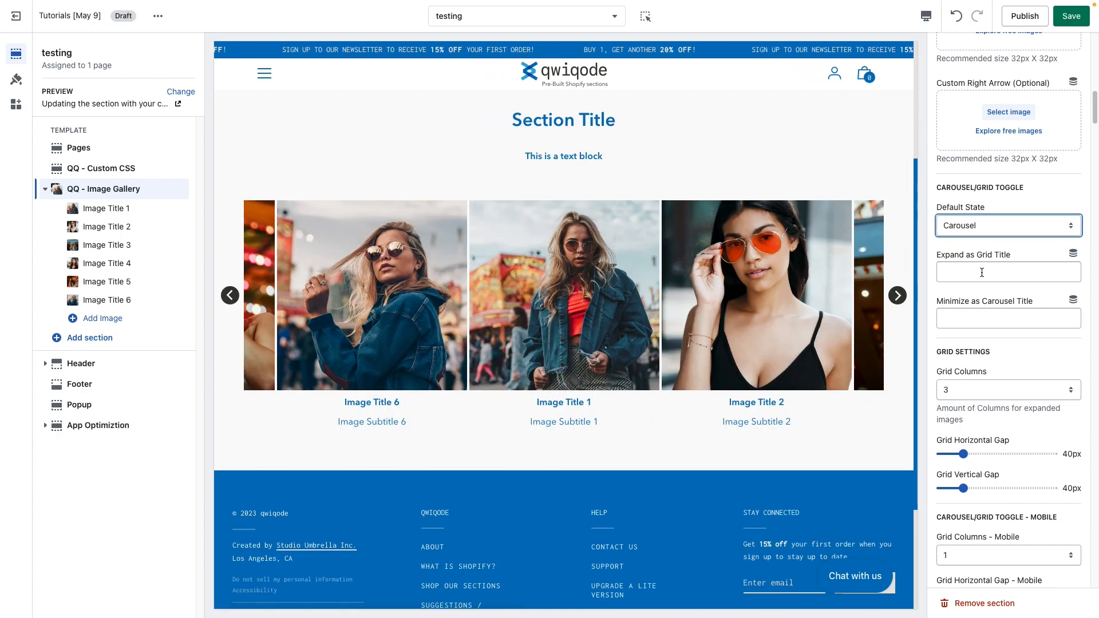
Step: Set the Expand as Grid Title to 'show grid' and the Minimize as Carousel Title to 'show carousel'
click(982, 273)
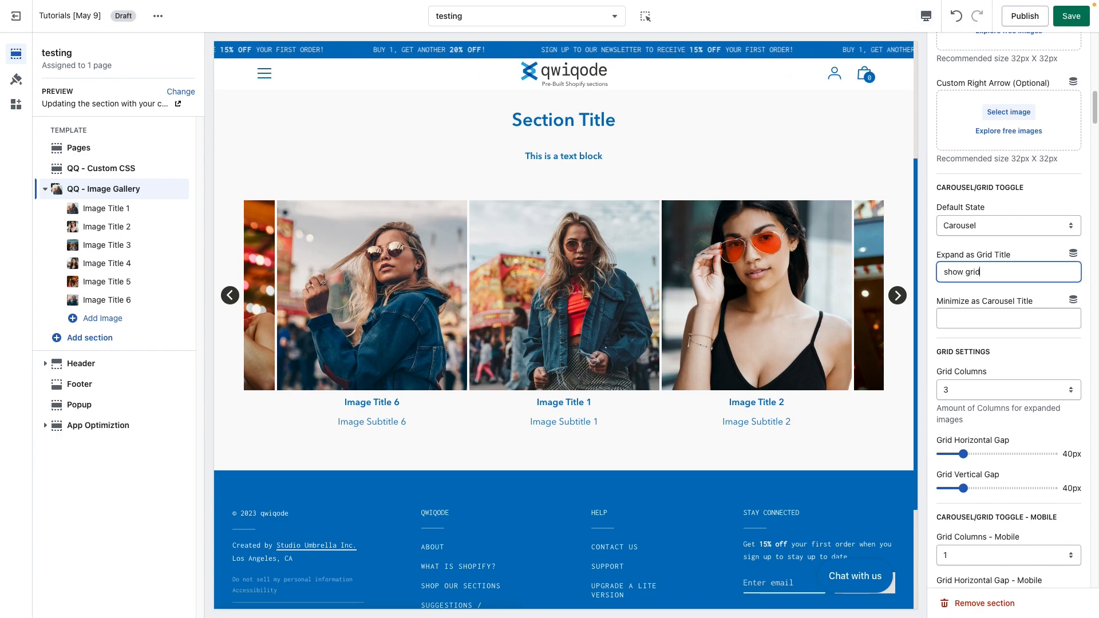
text(show grid)
click(1023, 318)
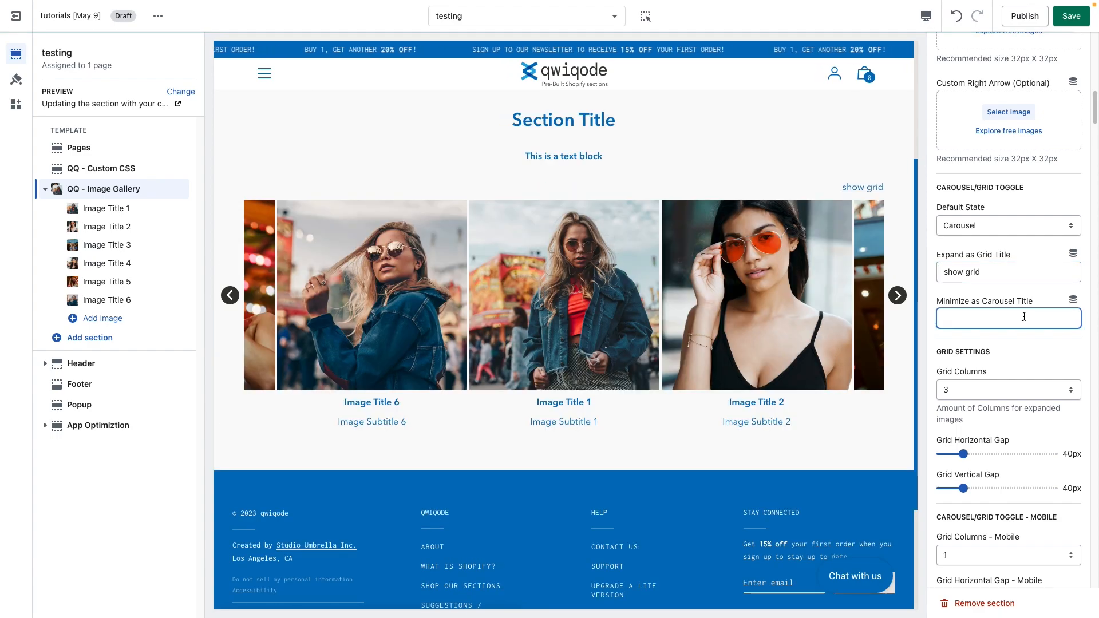
text(show c)
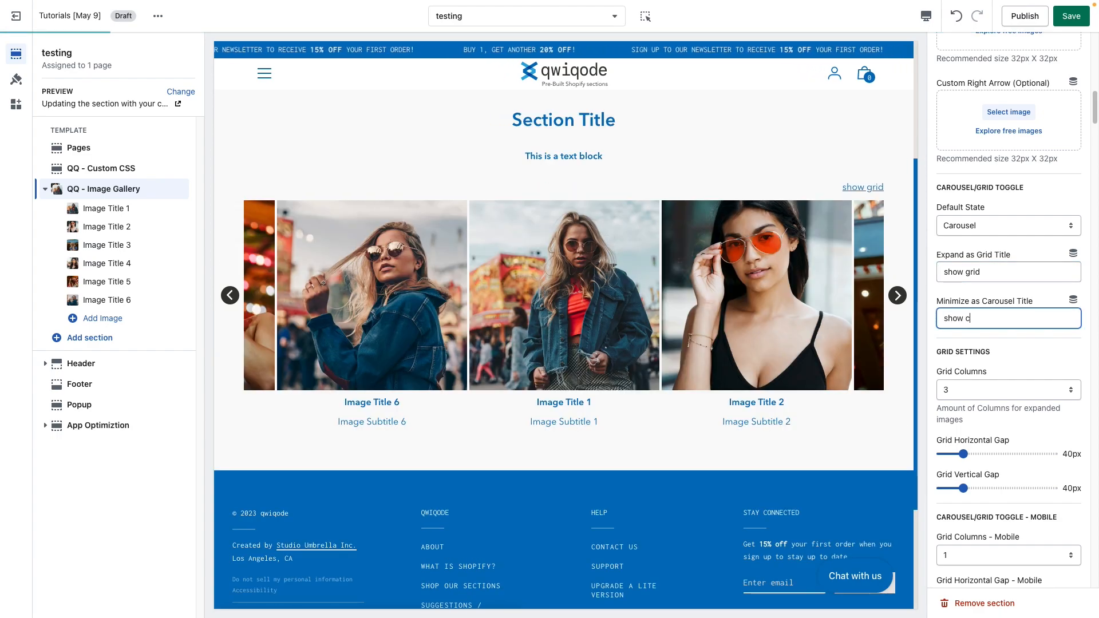
text(arousel)
click(1026, 350)
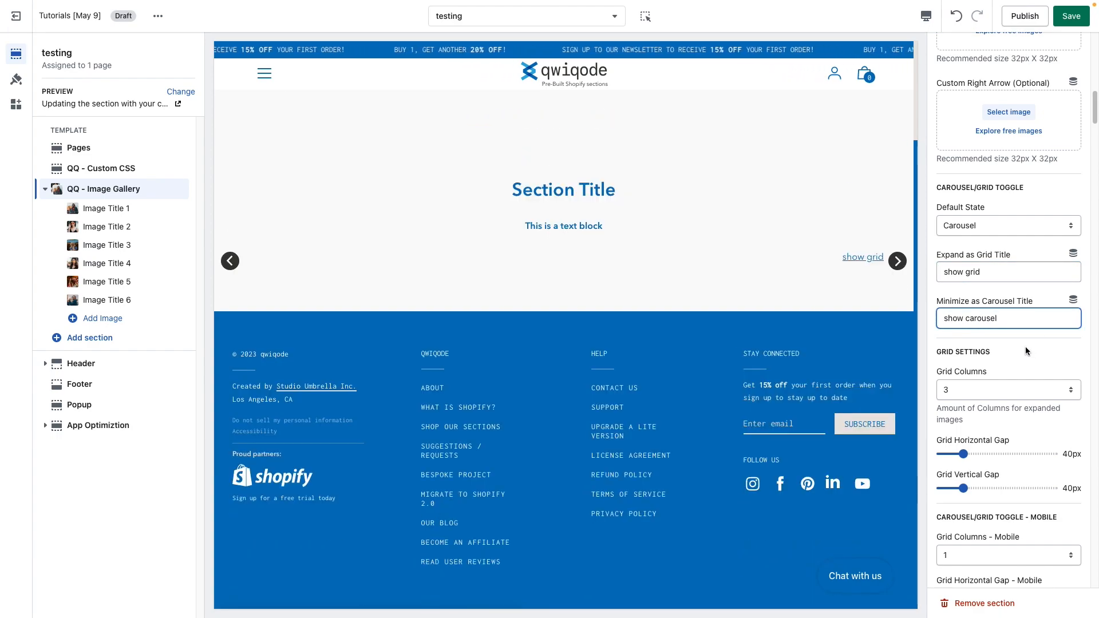
Step: Set the carousel/grid toggle's default state to Grid
click(968, 226)
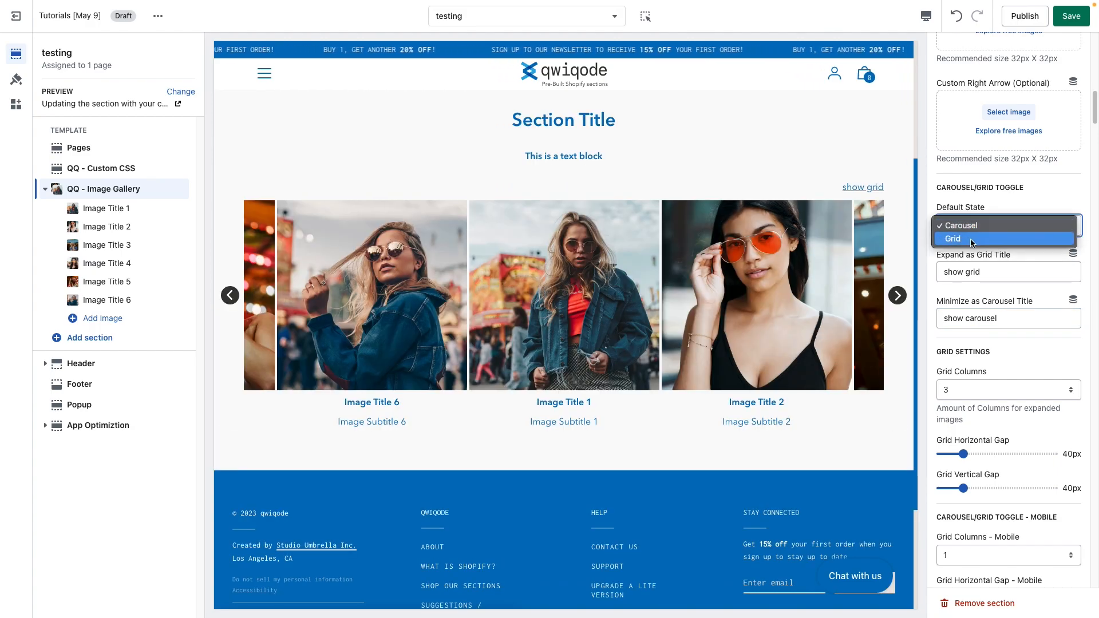
click(971, 239)
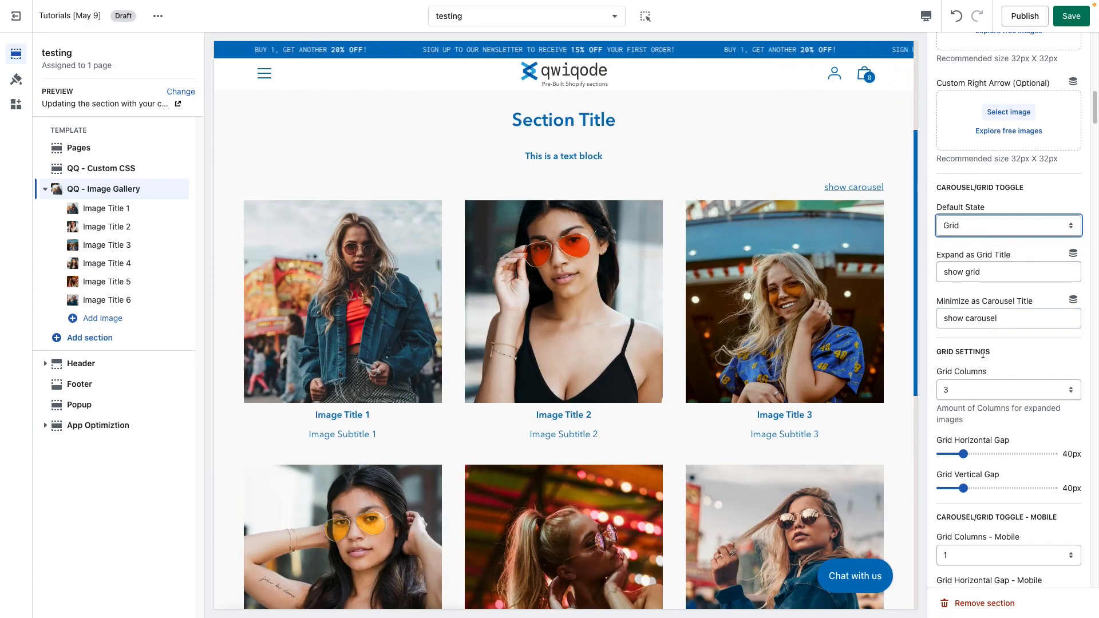
drag(982, 352, 936, 352)
Step: Try 4 and then 2 grid columns before returning to 3 columns
scroll(966, 353, down, 3)
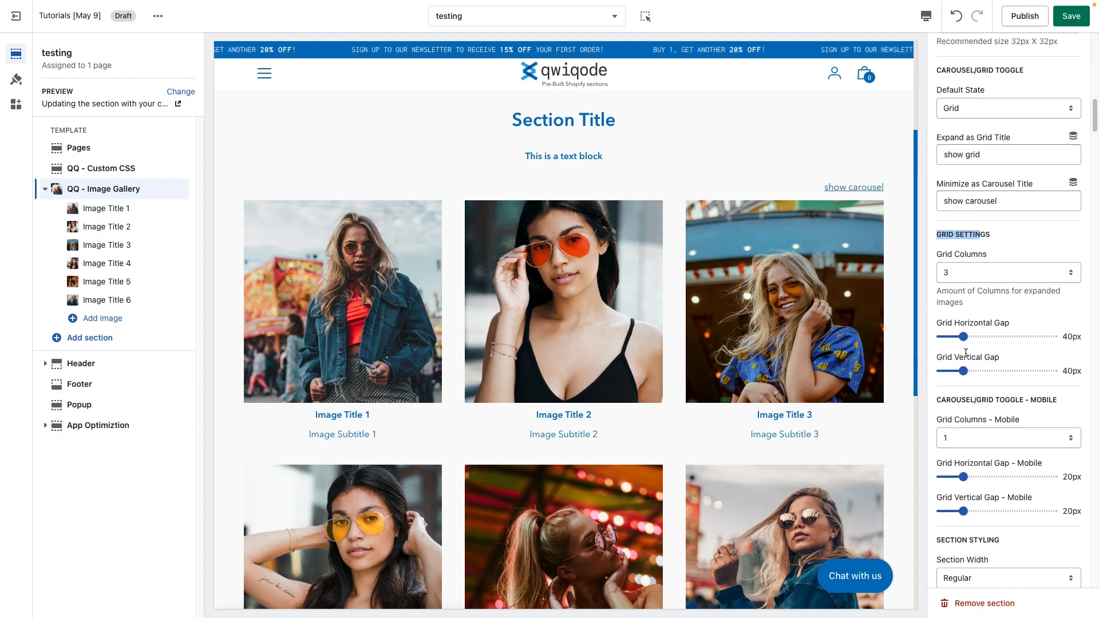
click(1006, 240)
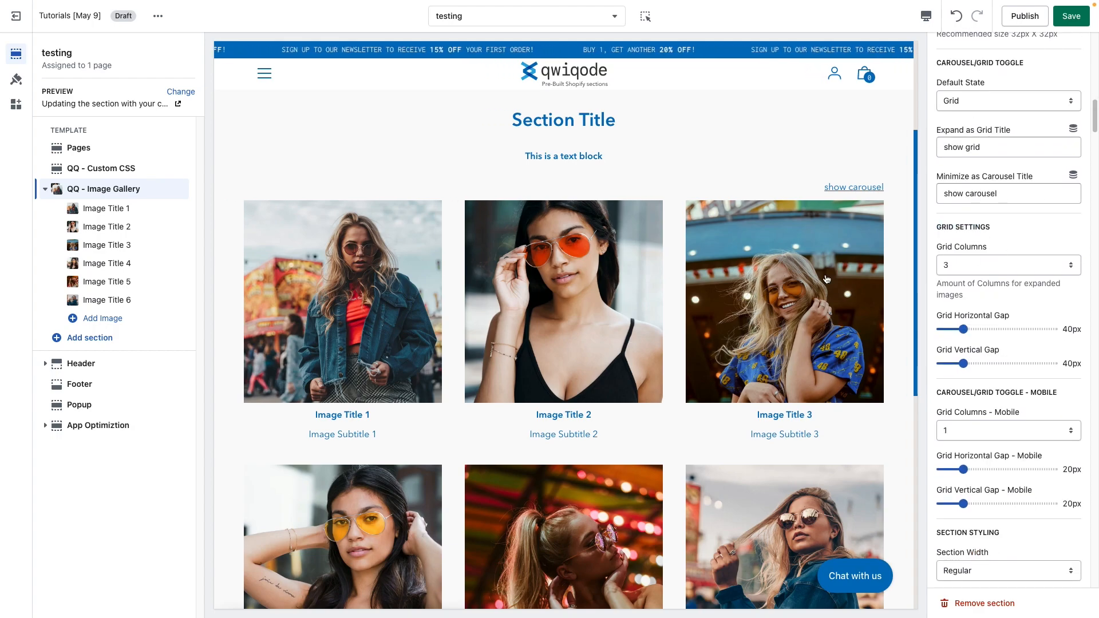
click(1017, 266)
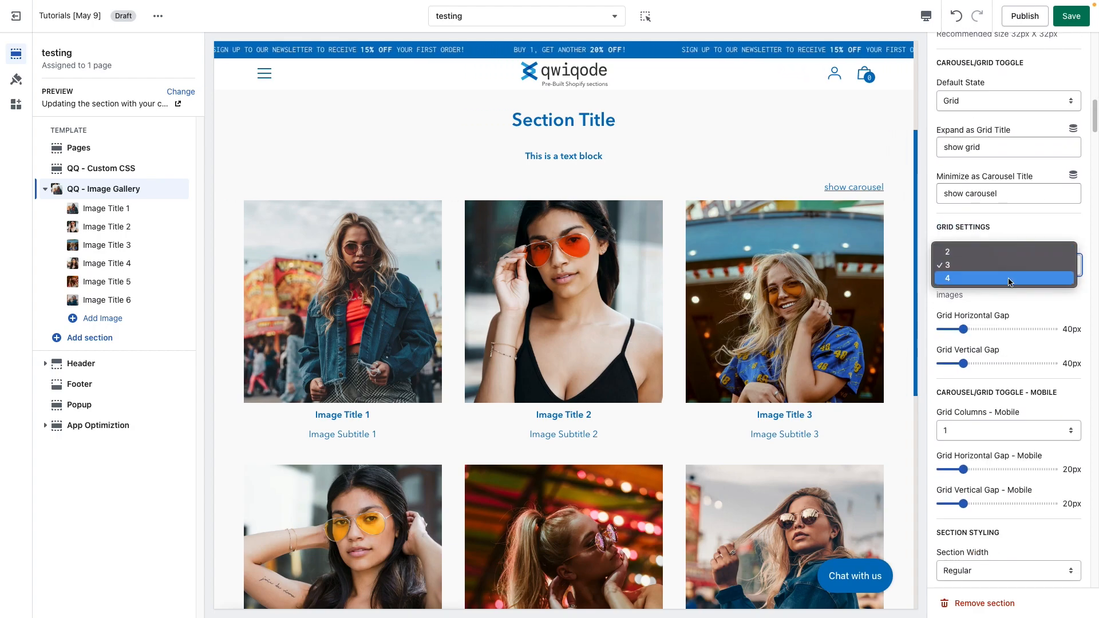
click(1016, 278)
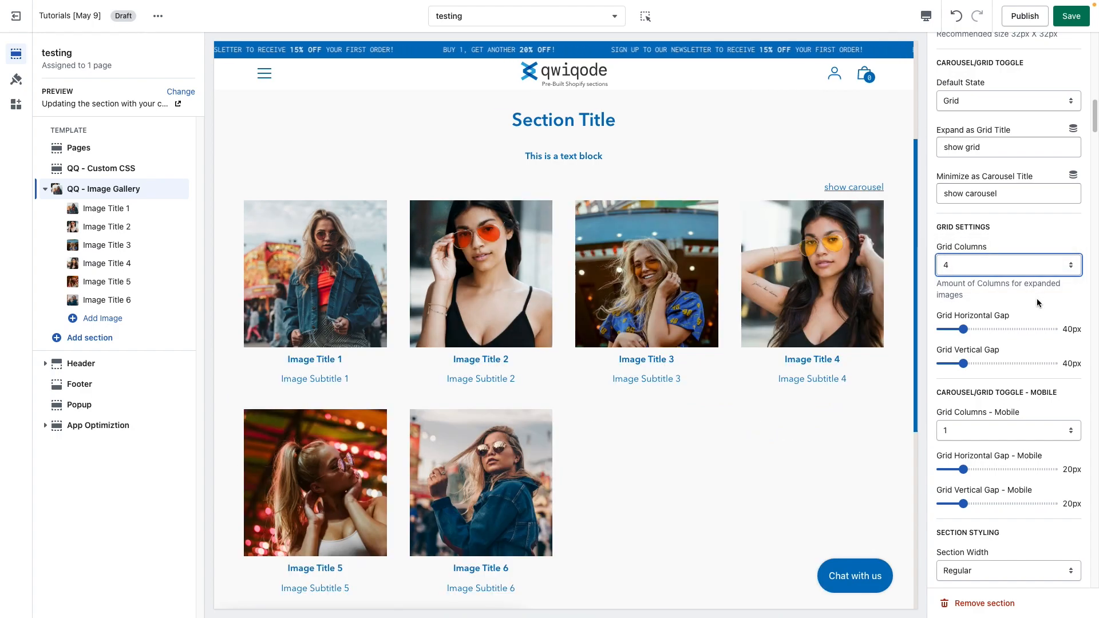
click(991, 261)
click(993, 245)
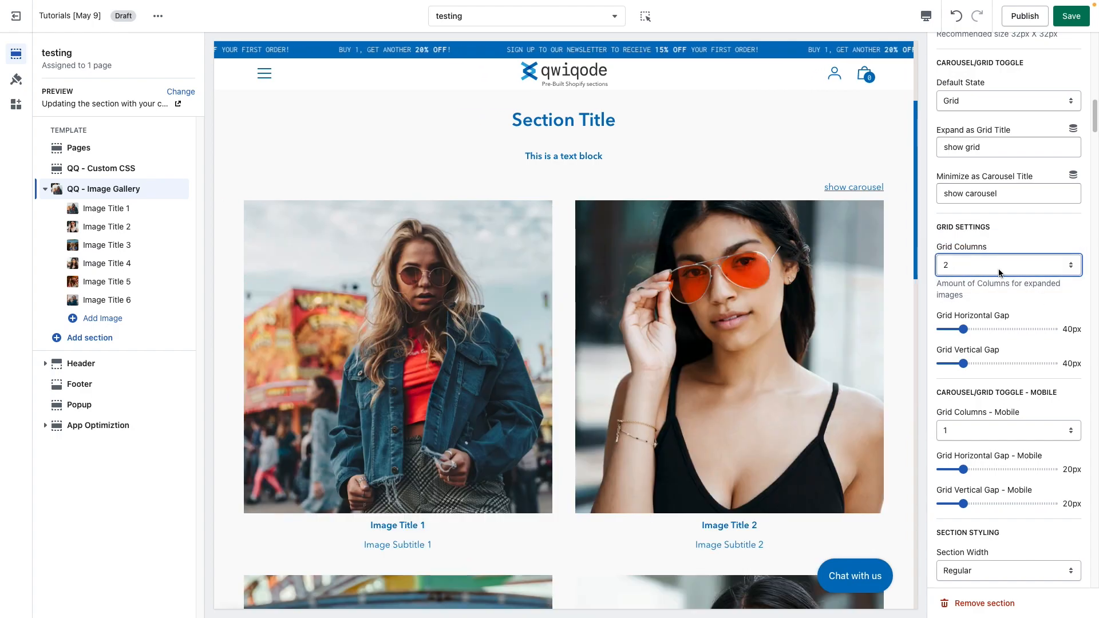
click(1001, 273)
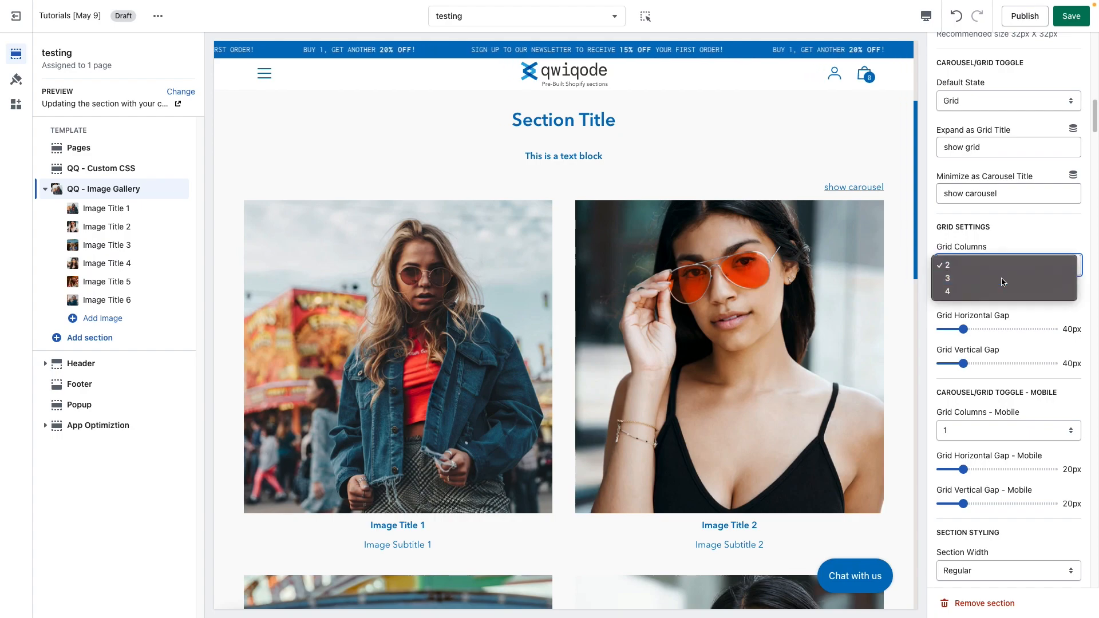
click(1001, 279)
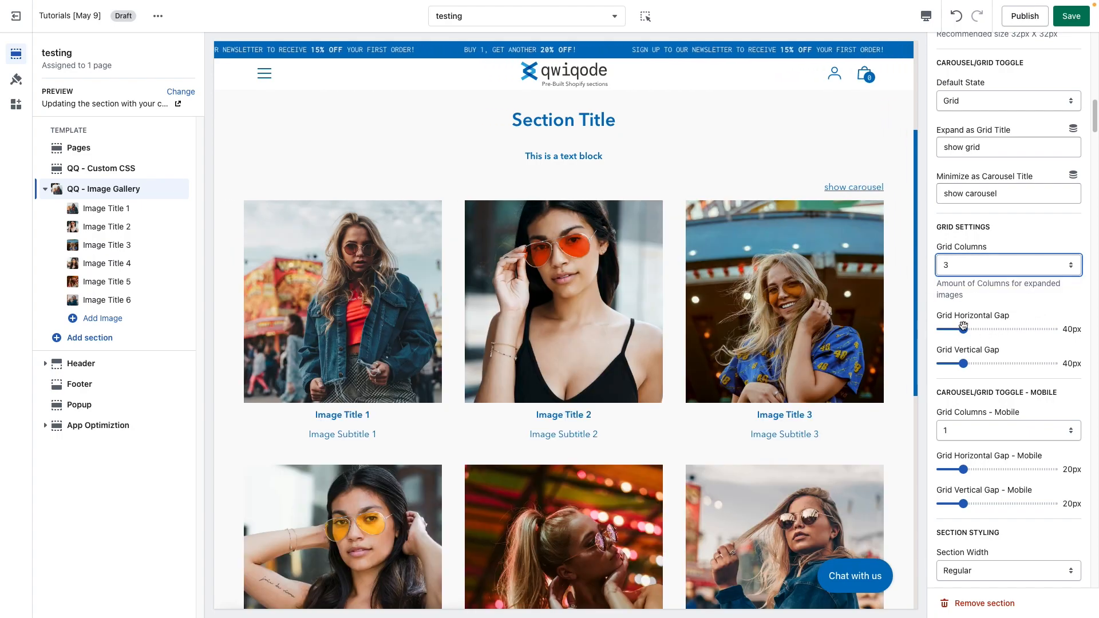
Step: Set the grid horizontal gap to 6px and the grid vertical gap to 28px
drag(958, 327, 943, 329)
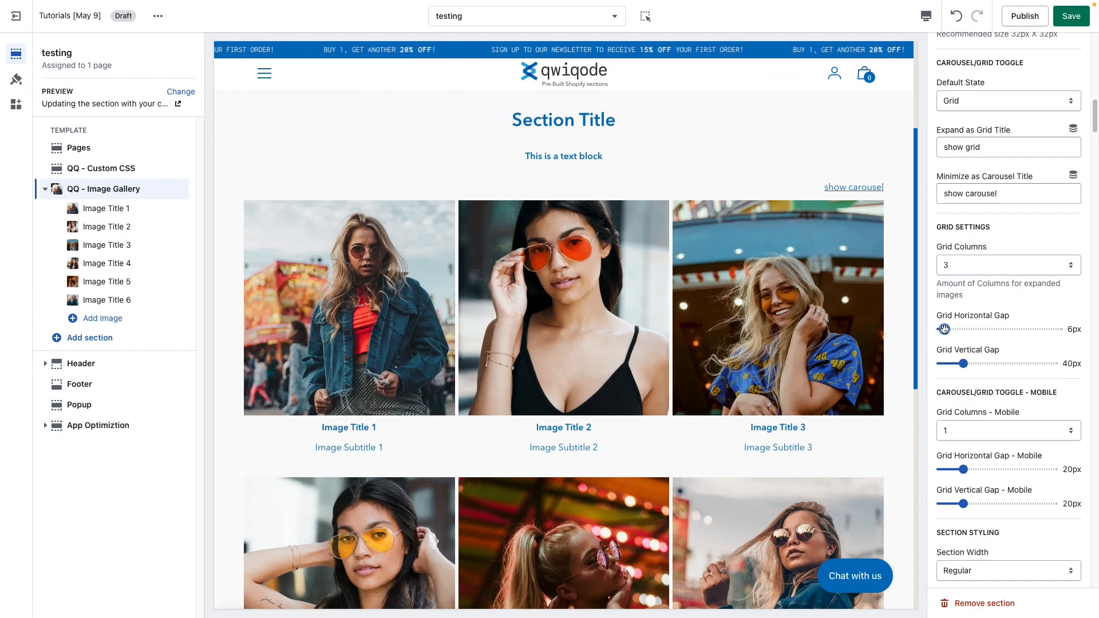
drag(963, 364, 985, 372)
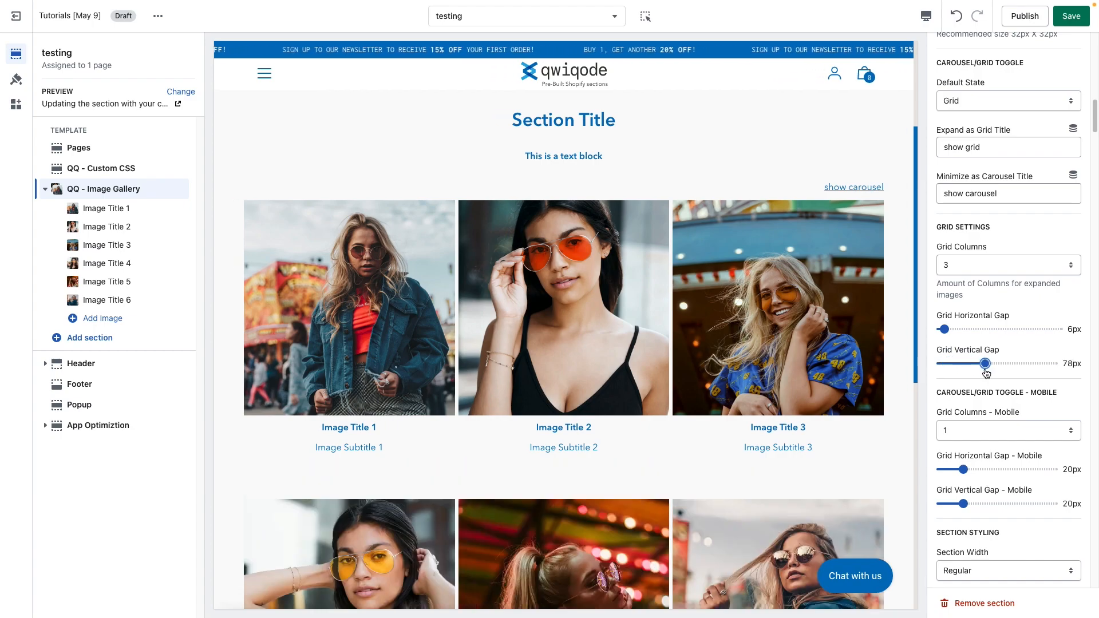
click(956, 364)
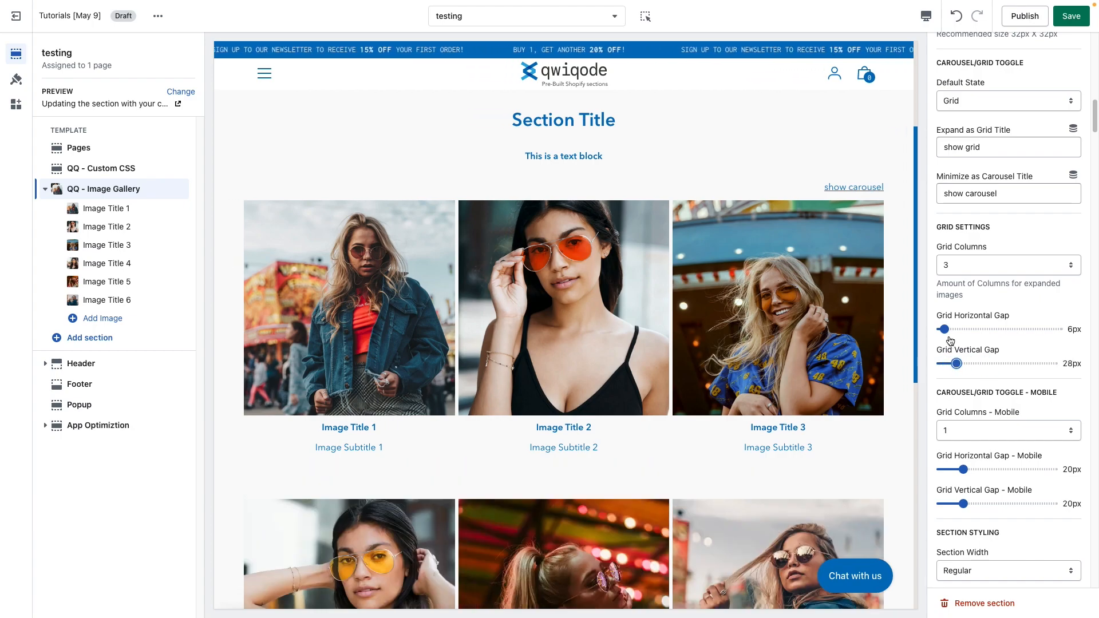
Step: Switch the preview to mobile view and scroll through the gallery
scroll(1000, 413, down, 2)
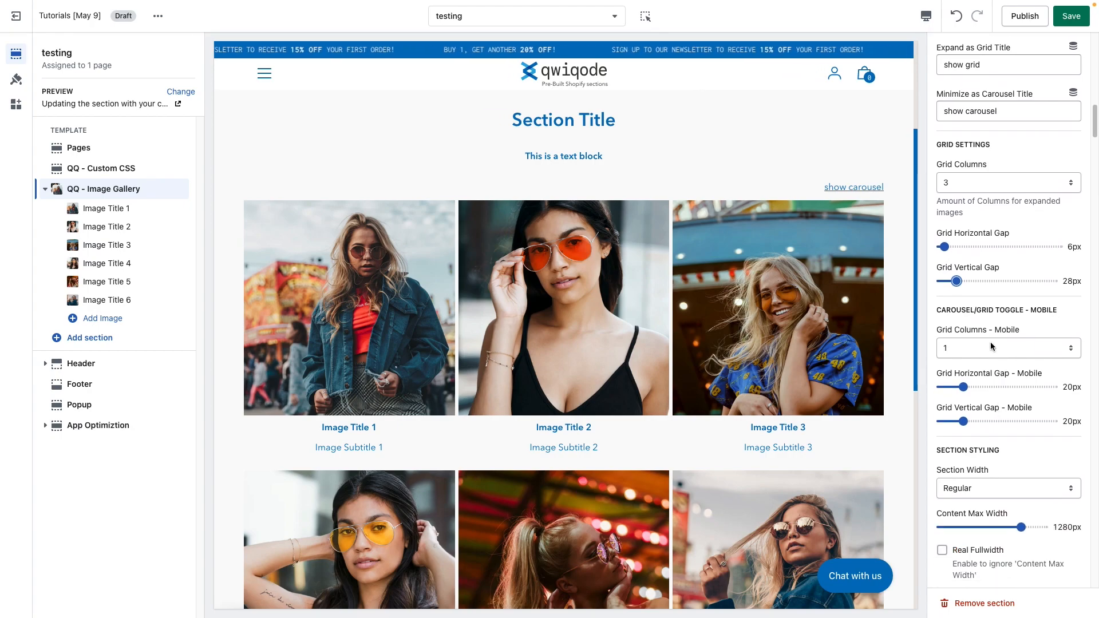
click(926, 16)
click(950, 44)
scroll(624, 378, down, 10)
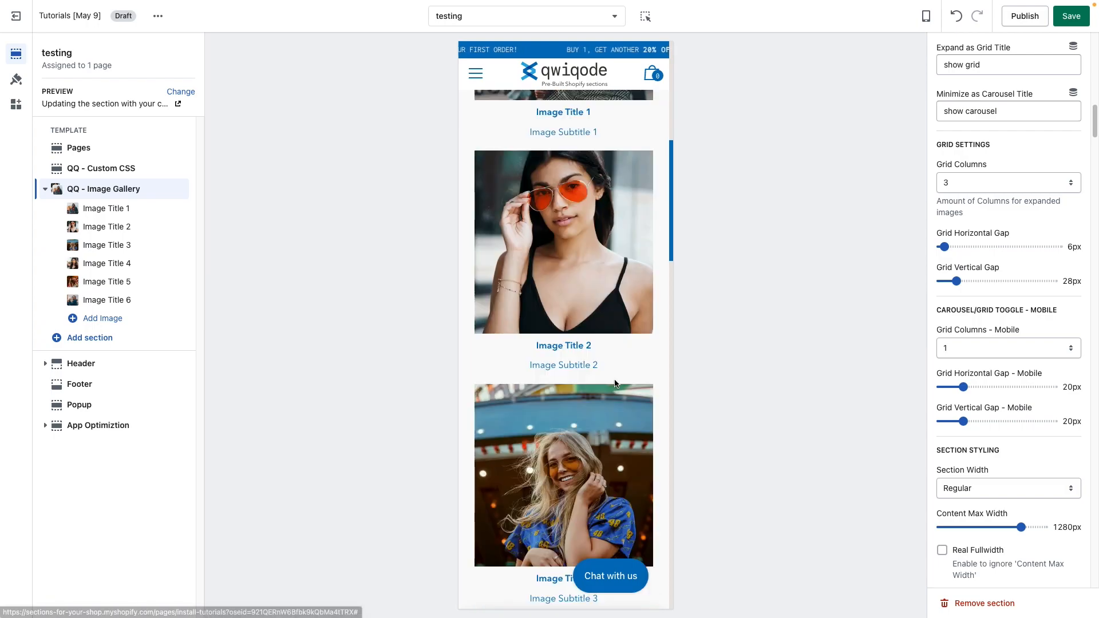
scroll(616, 383, up, 9)
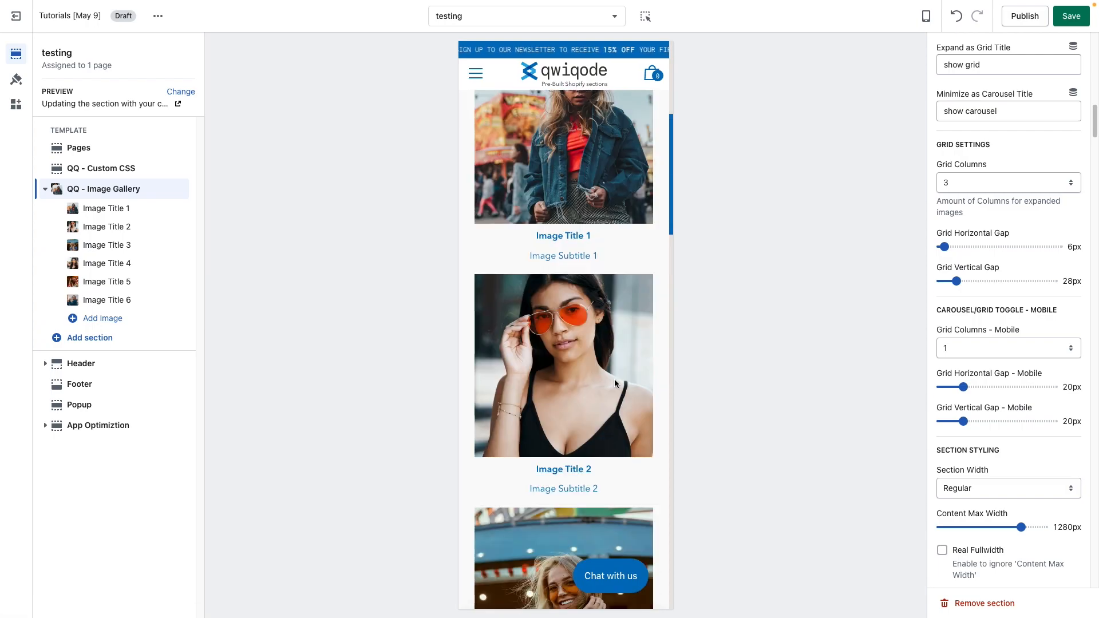
scroll(508, 412, up, 5)
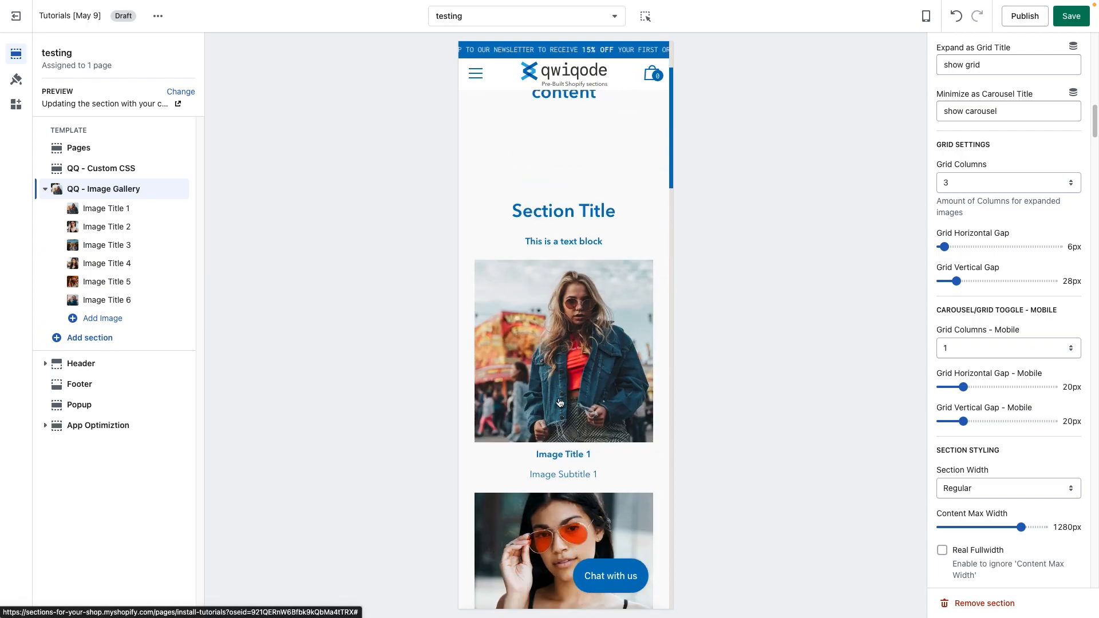
Step: Set mobile grid columns to 2, mobile horizontal gap to 8px and mobile vertical gap to 12px
click(1004, 348)
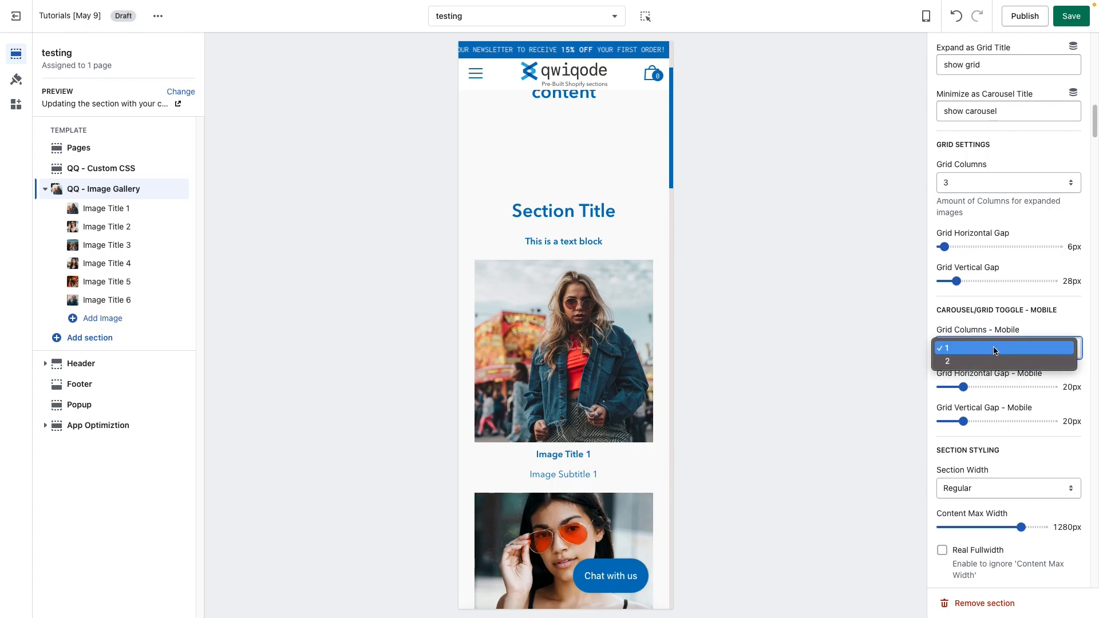
click(994, 361)
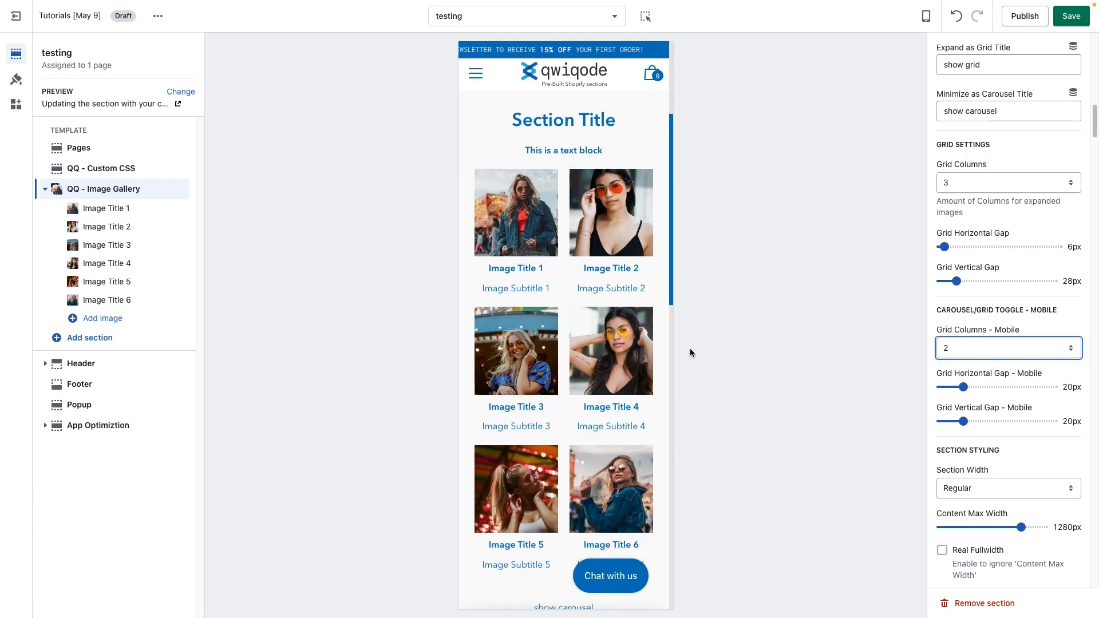
drag(963, 388, 954, 422)
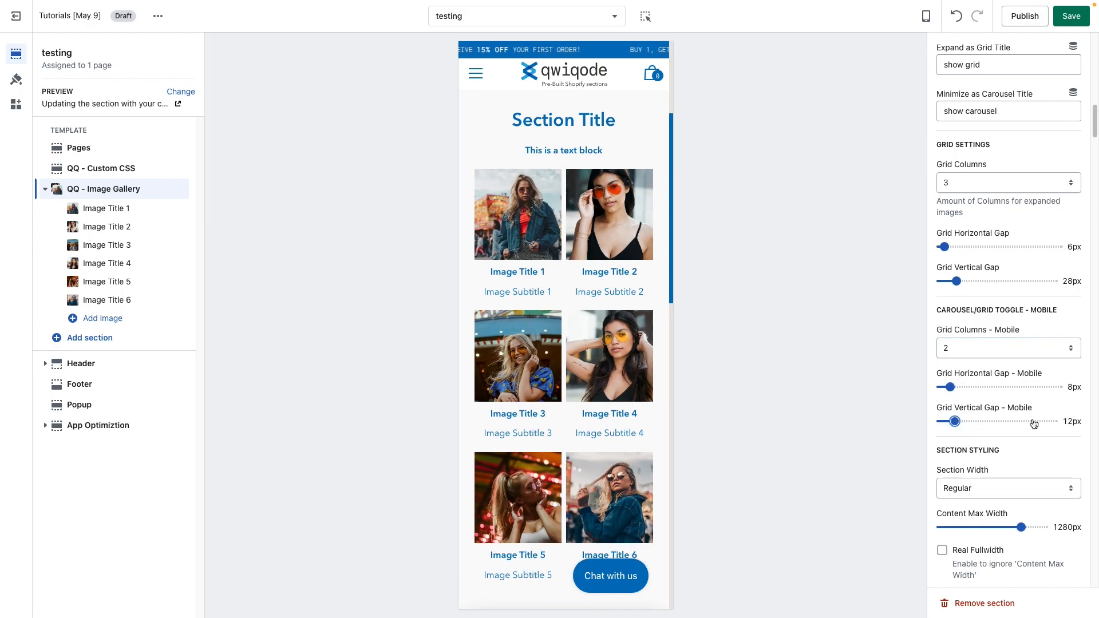
Step: Switch the theme preview back to desktop view
click(925, 16)
click(940, 53)
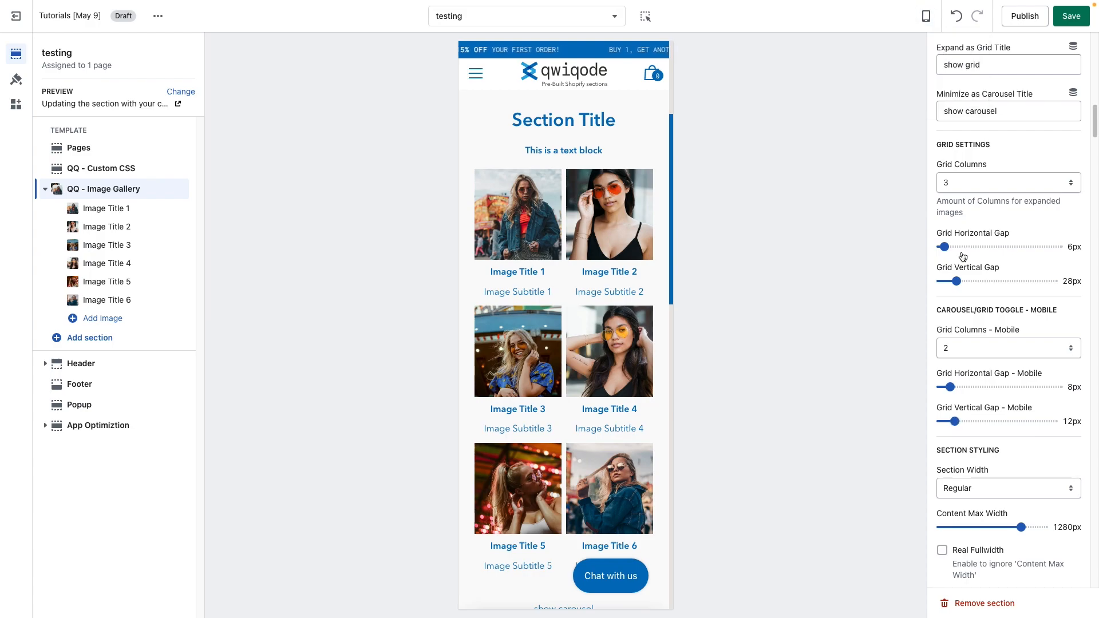
click(926, 16)
click(950, 65)
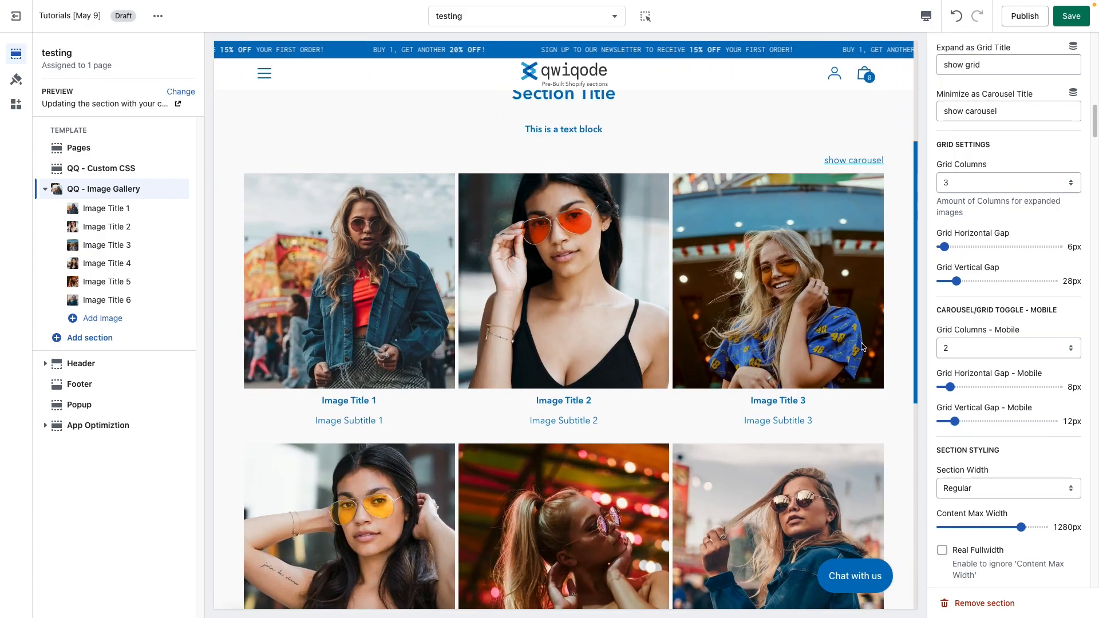
Step: Toggle the gallery preview to carousel using the show carousel link
scroll(988, 340, down, 5)
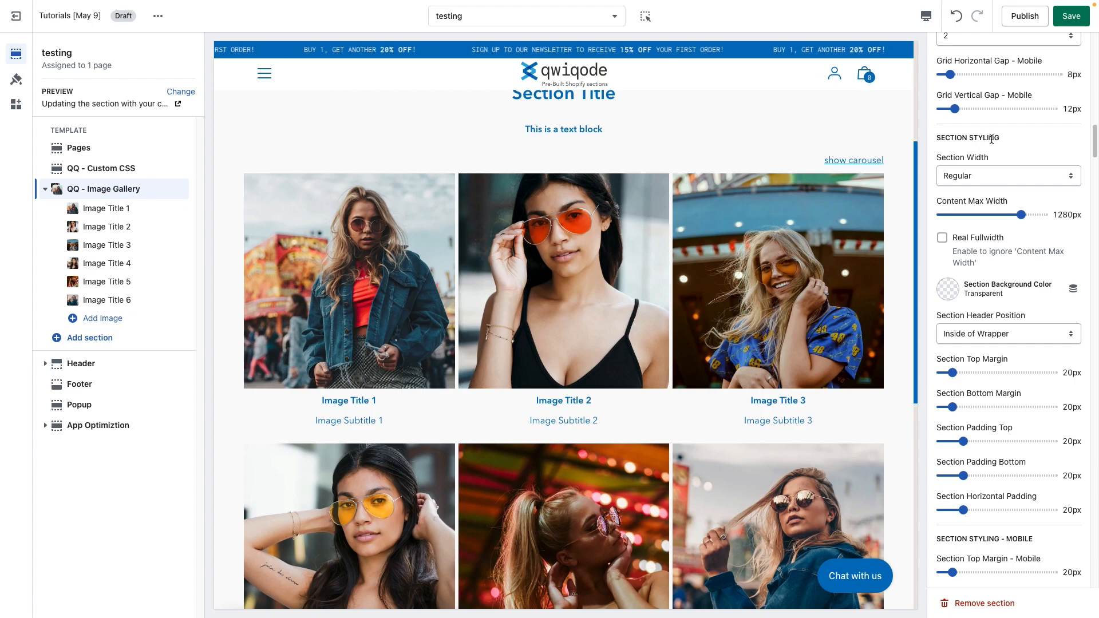
scroll(694, 243, up, 1)
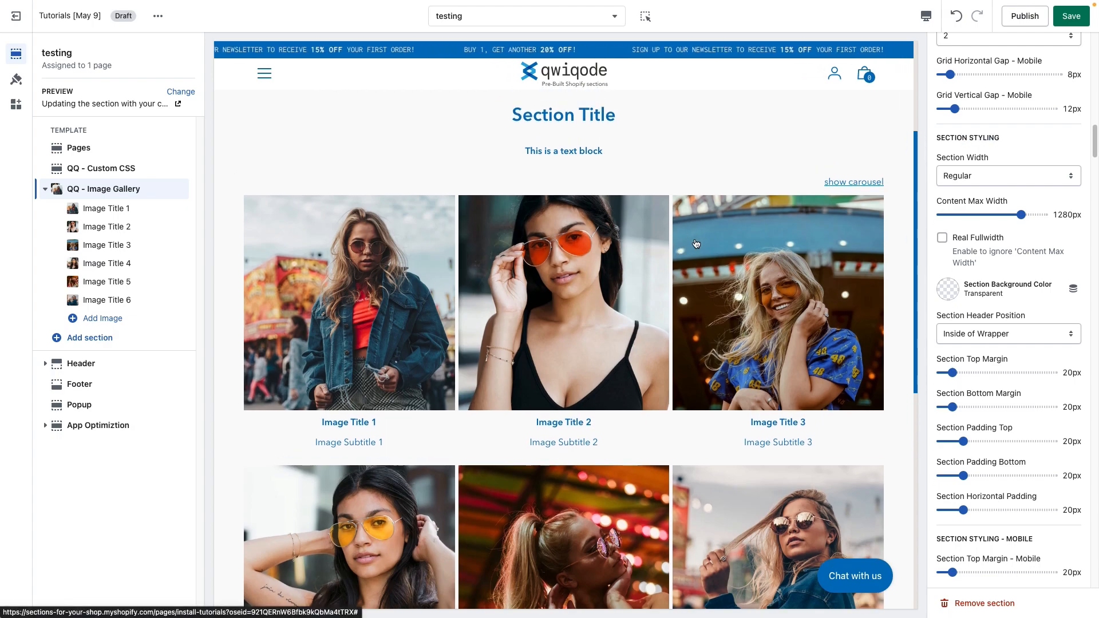
click(852, 182)
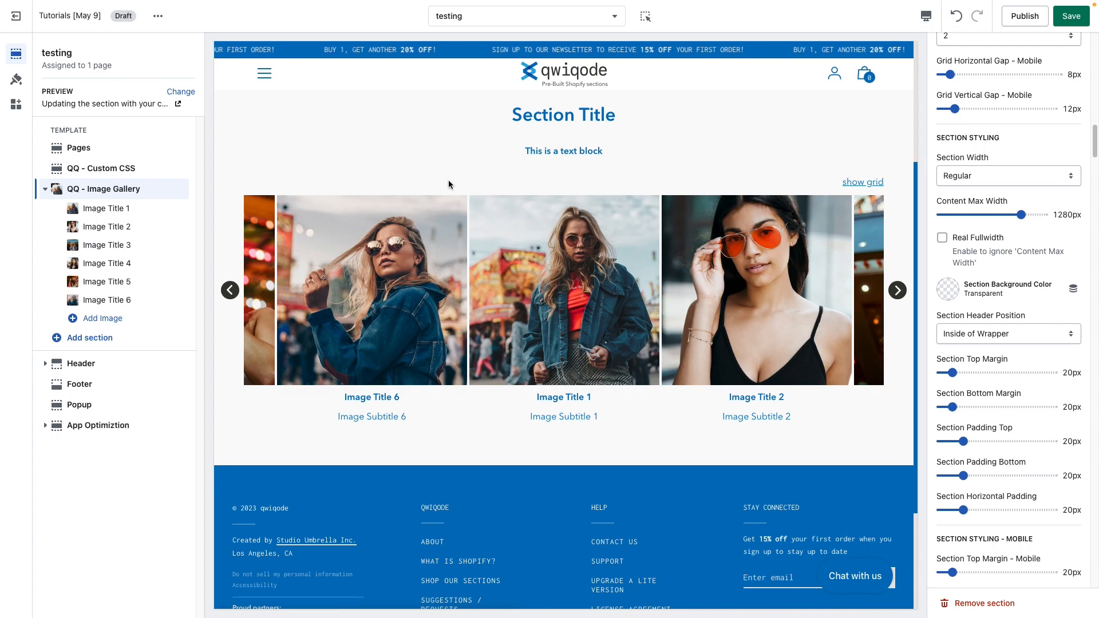
Step: Set the gallery's Default State to Carousel
scroll(609, 184, up, 2)
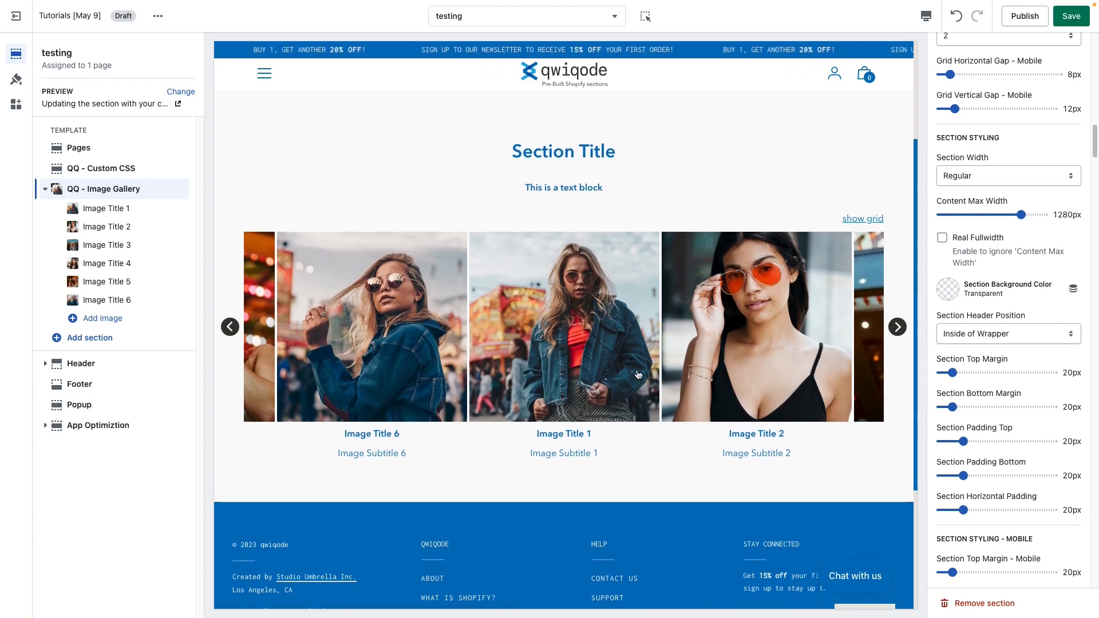
scroll(1025, 309, up, 4)
scroll(1018, 300, up, 5)
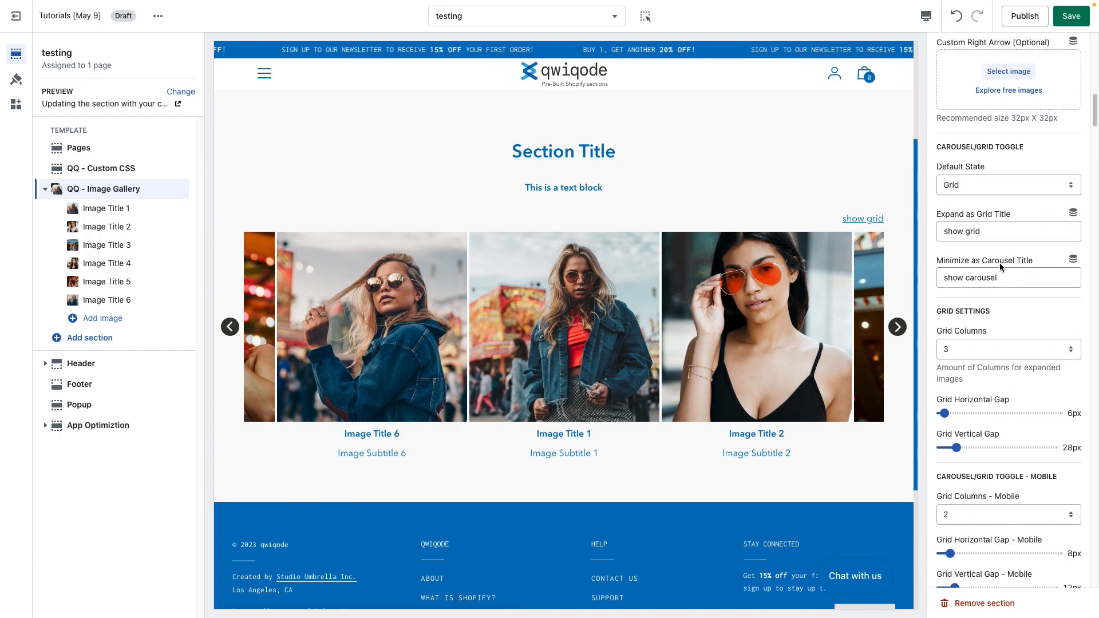
click(982, 183)
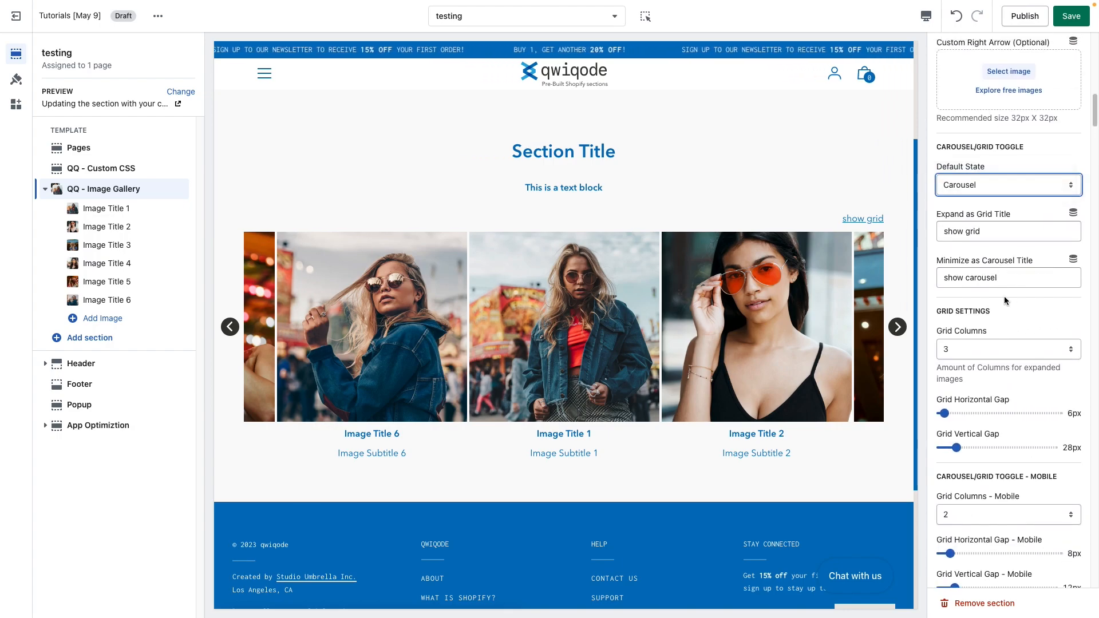
Step: Set the Content Max Width slider to 1120px
scroll(1003, 296, down, 9)
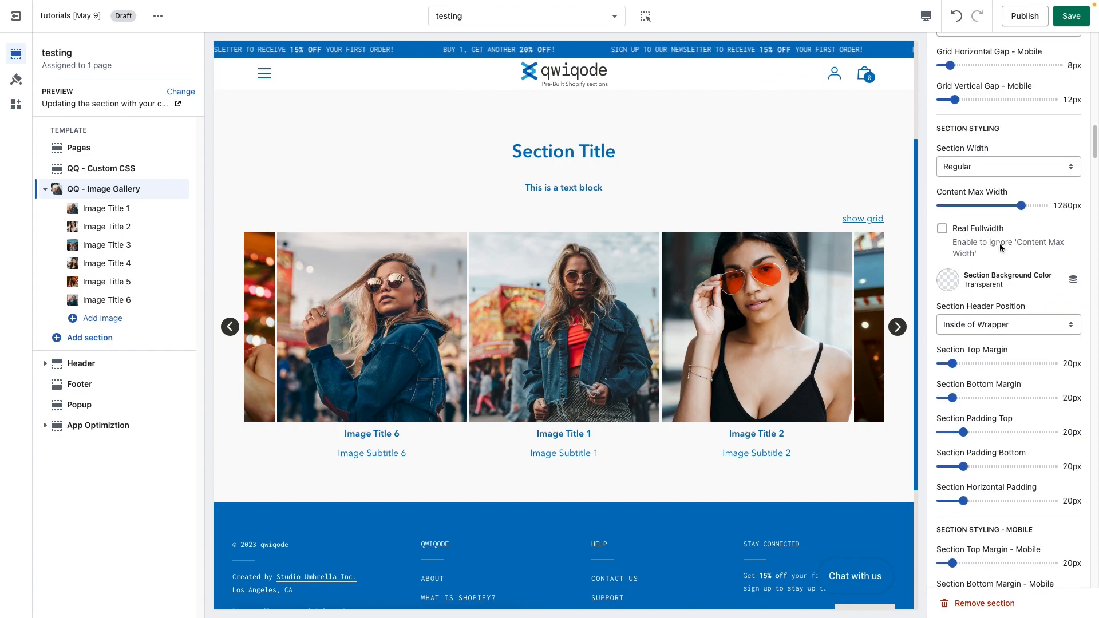
scroll(979, 198, up, 1)
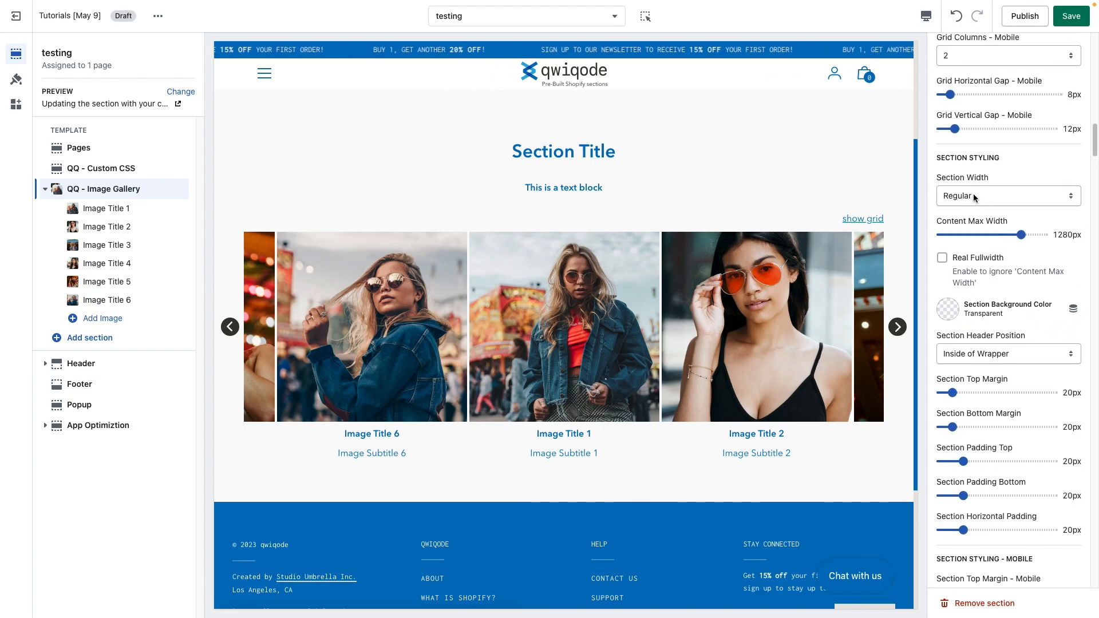
click(972, 193)
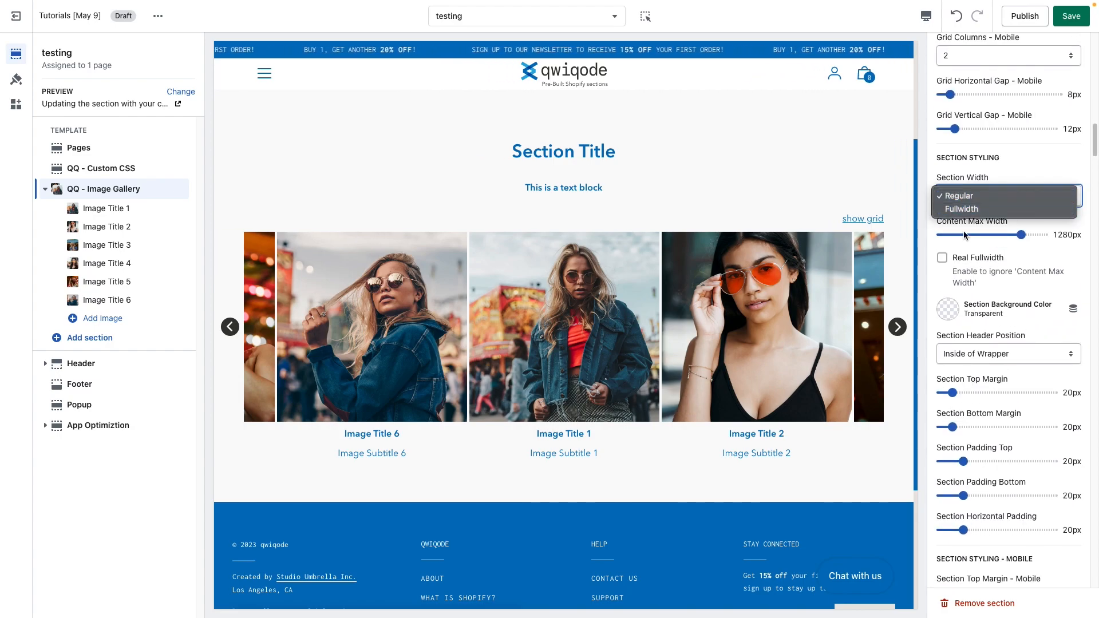
click(979, 269)
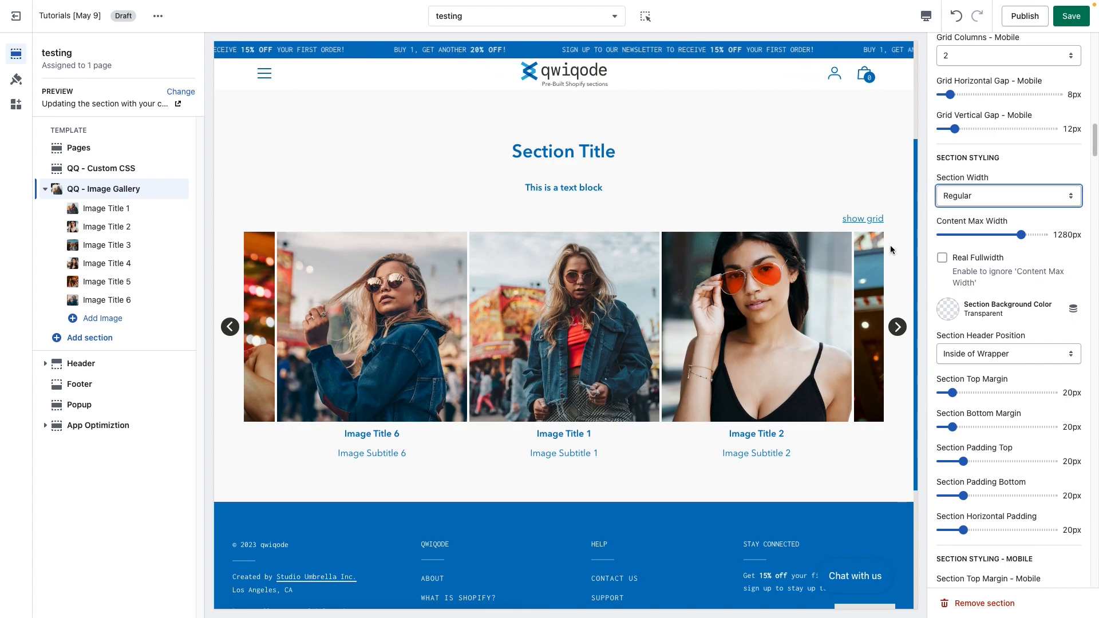
click(1020, 235)
drag(1019, 235, 992, 234)
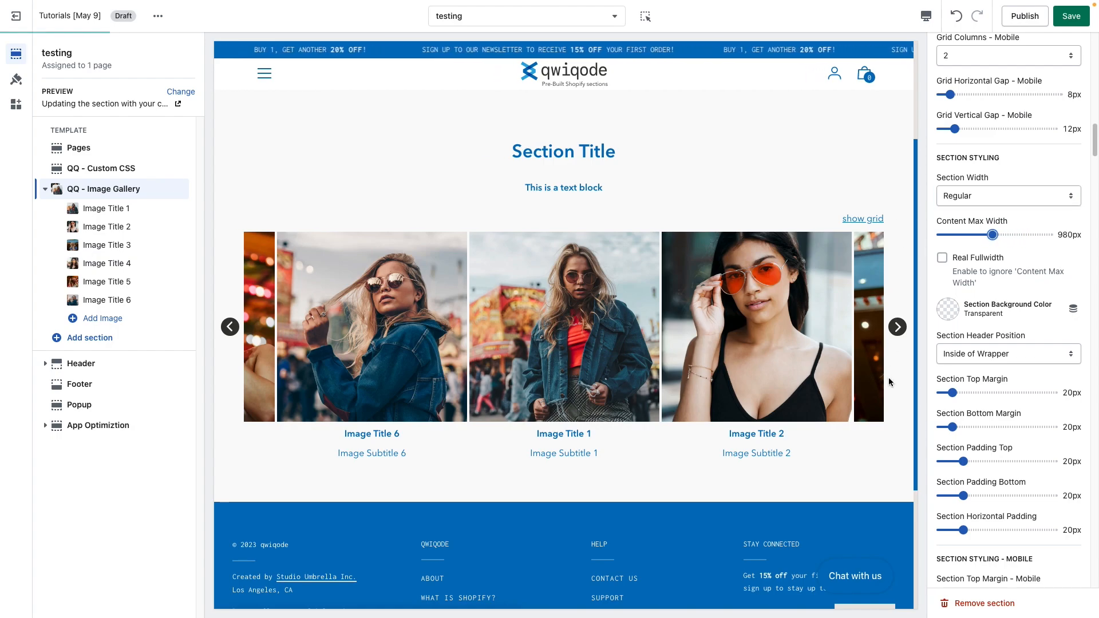
drag(973, 234, 1003, 234)
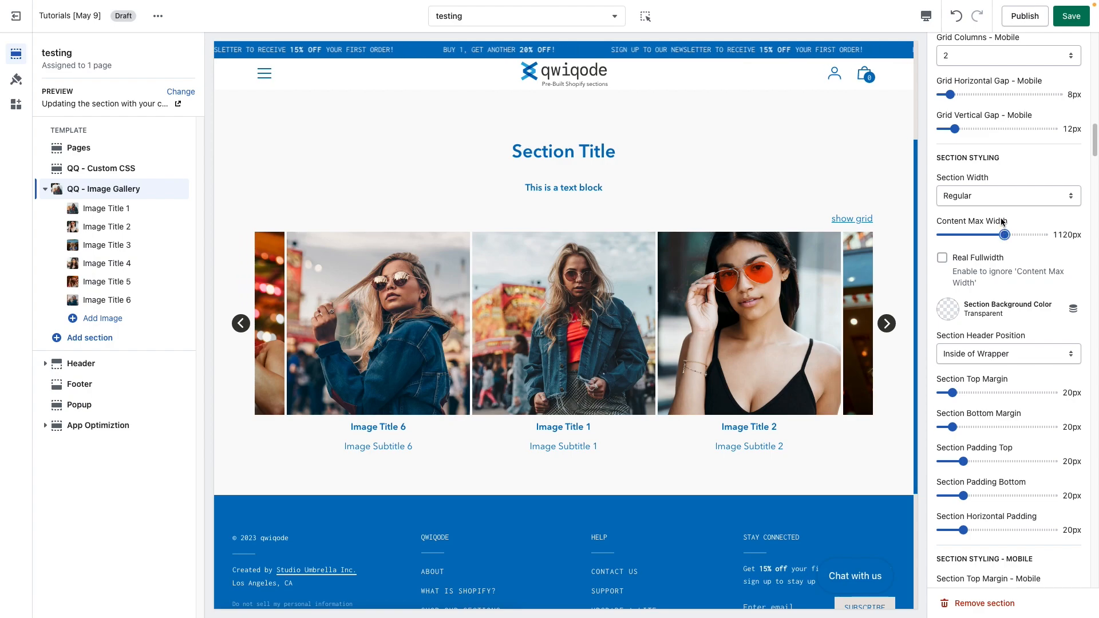
Step: Set the Section Background Color to the light grey swatch #E5E5E5
click(1001, 196)
click(1024, 168)
click(948, 309)
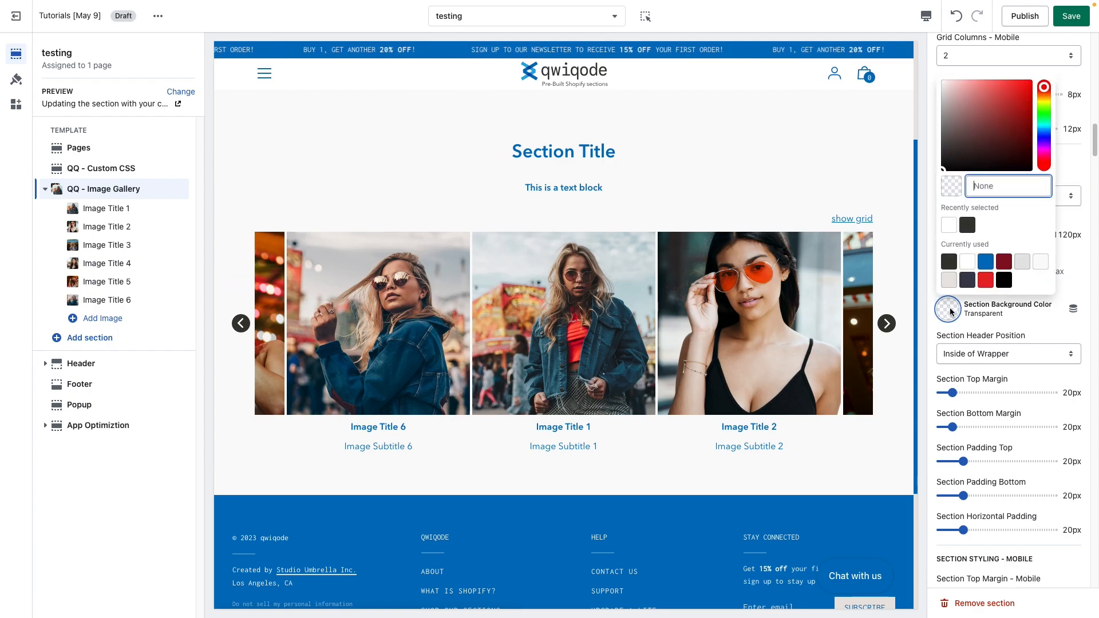
click(1022, 262)
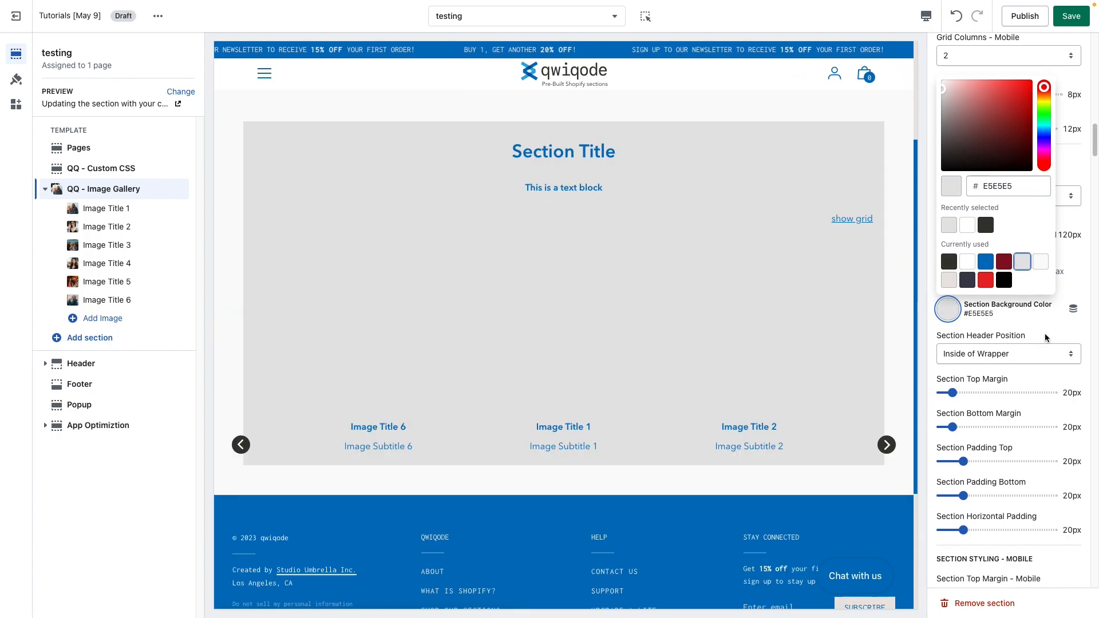
click(1045, 328)
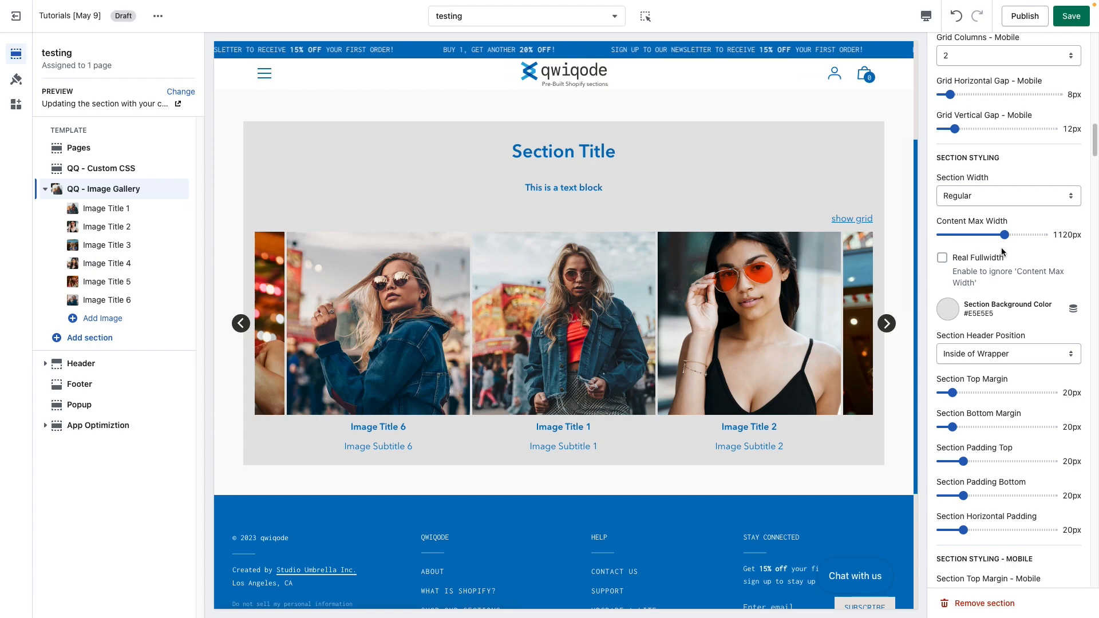
Step: Set the Position of Arrows to Inside of Wrapper
scroll(1003, 266, up, 7)
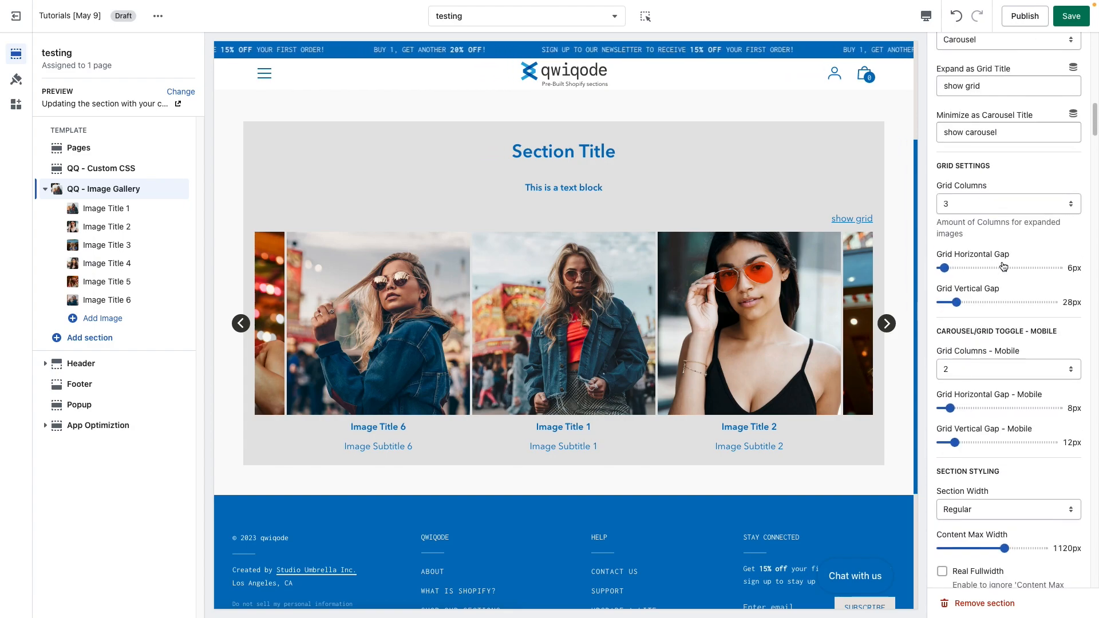
scroll(1003, 266, up, 5)
click(1005, 152)
click(990, 139)
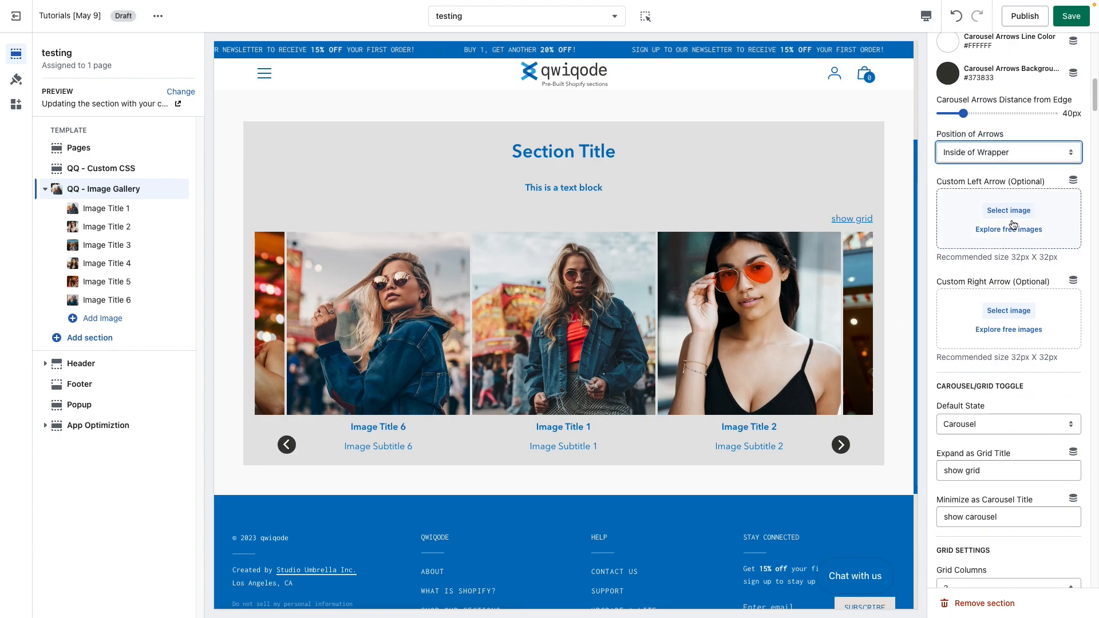
Step: Change the Section Width to Fullwidth
scroll(1001, 284, down, 15)
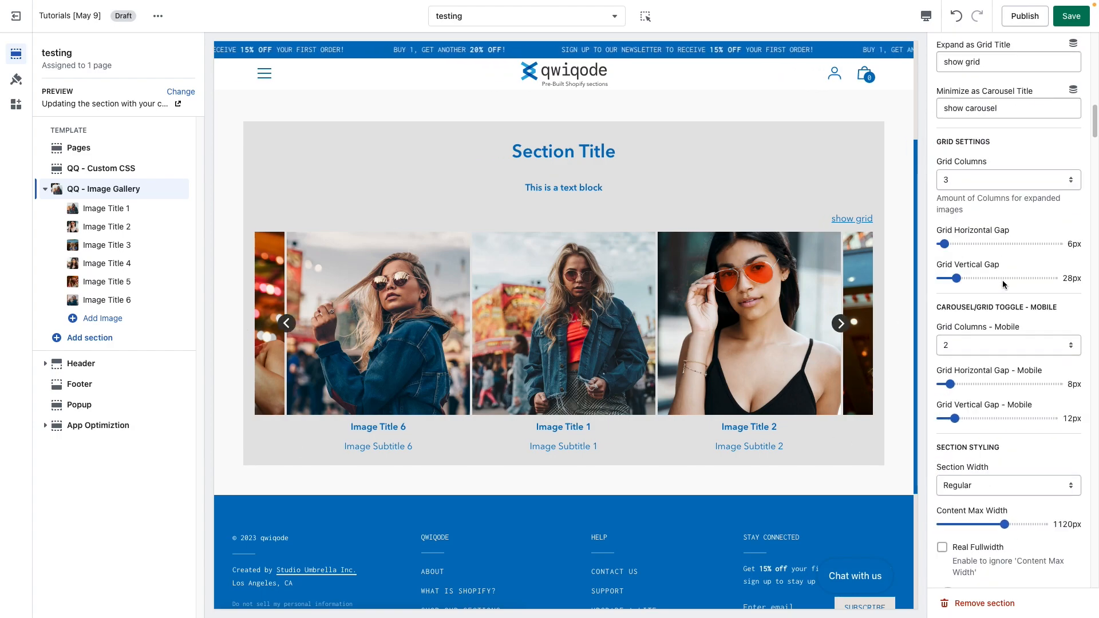
scroll(1002, 280, down, 1)
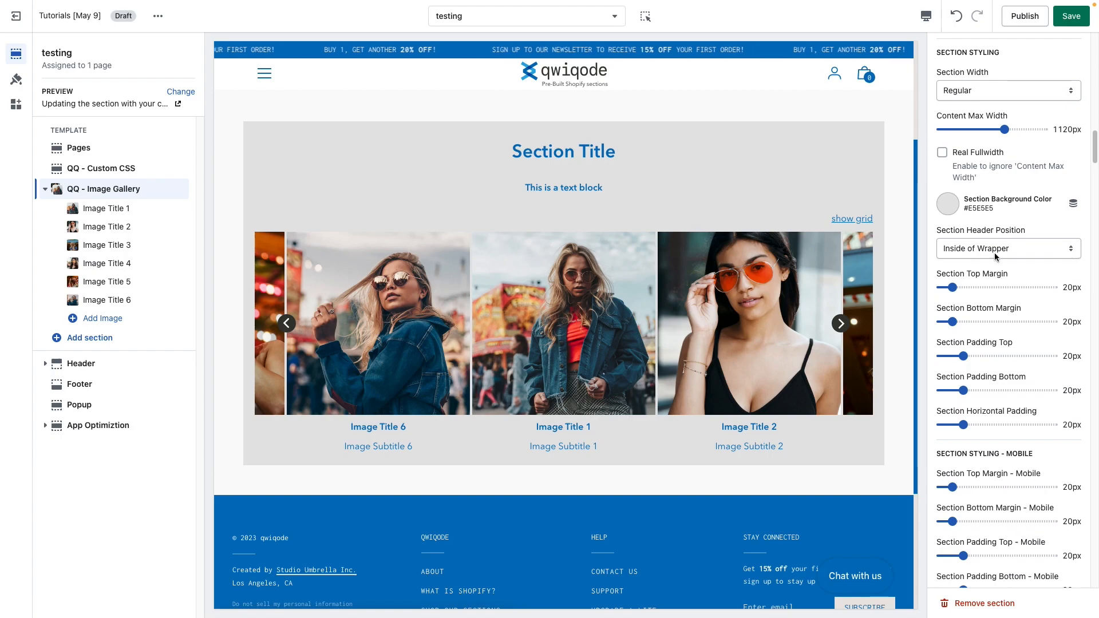
scroll(992, 202, up, 1)
click(967, 119)
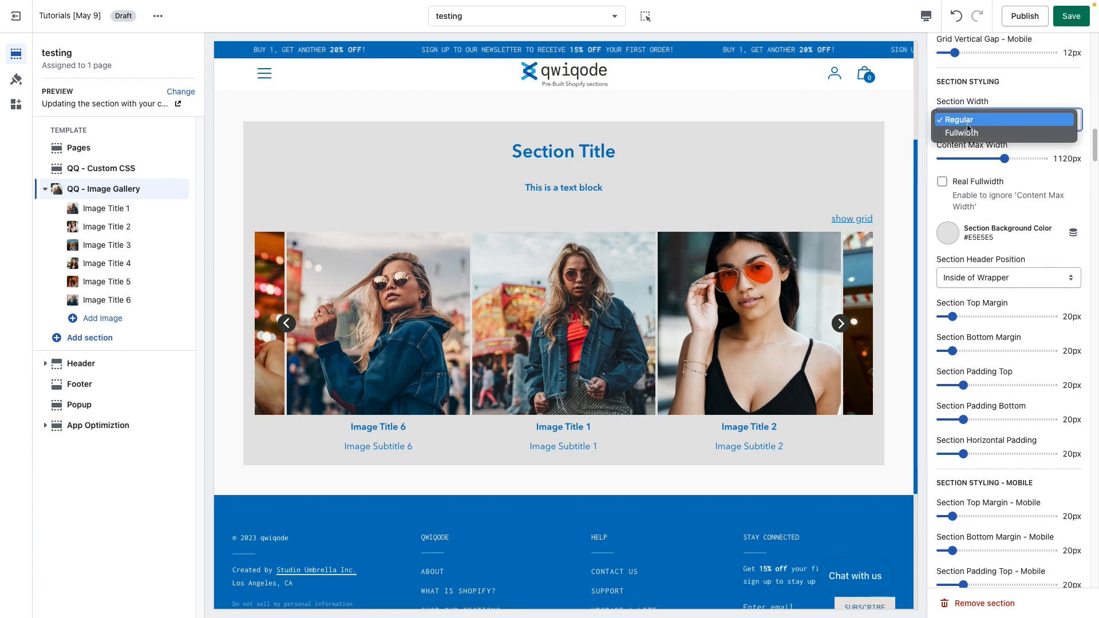
click(967, 131)
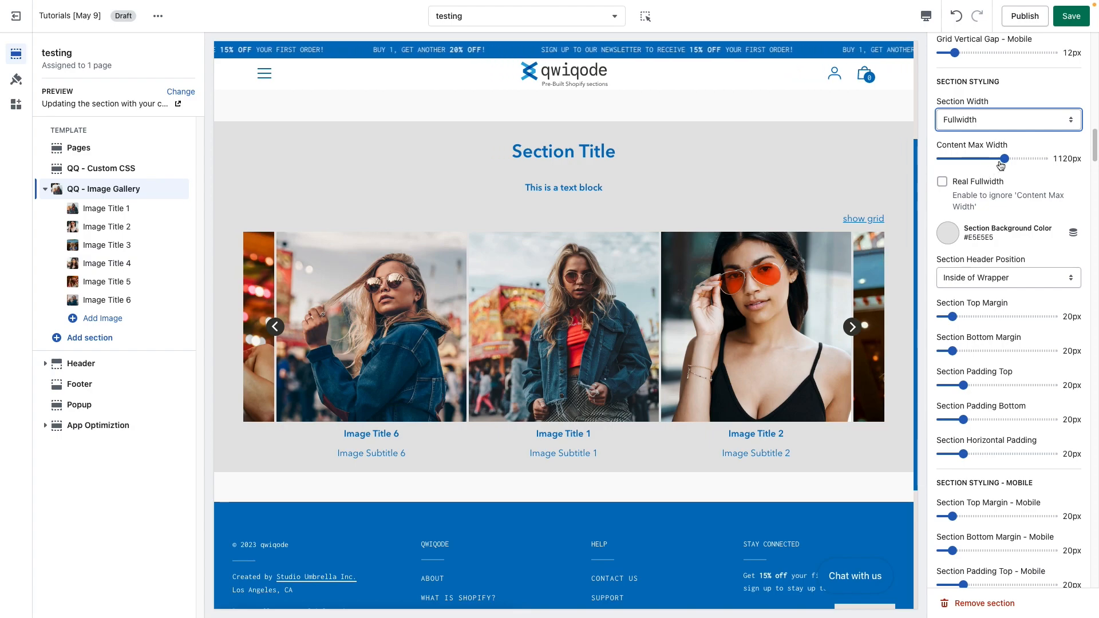
Step: Set the Content Max Width to 940px and enable Real Fullwidth
drag(1002, 159, 1021, 159)
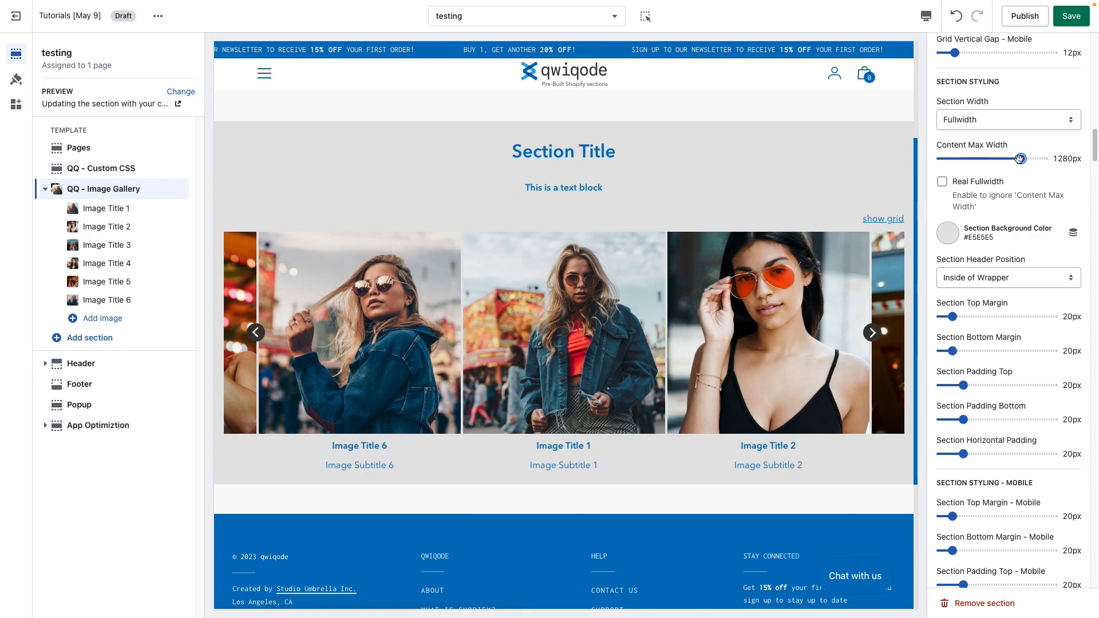
mouse_move(1004, 158)
mouse_down()
mouse_move(969, 159)
mouse_move(988, 159)
mouse_up()
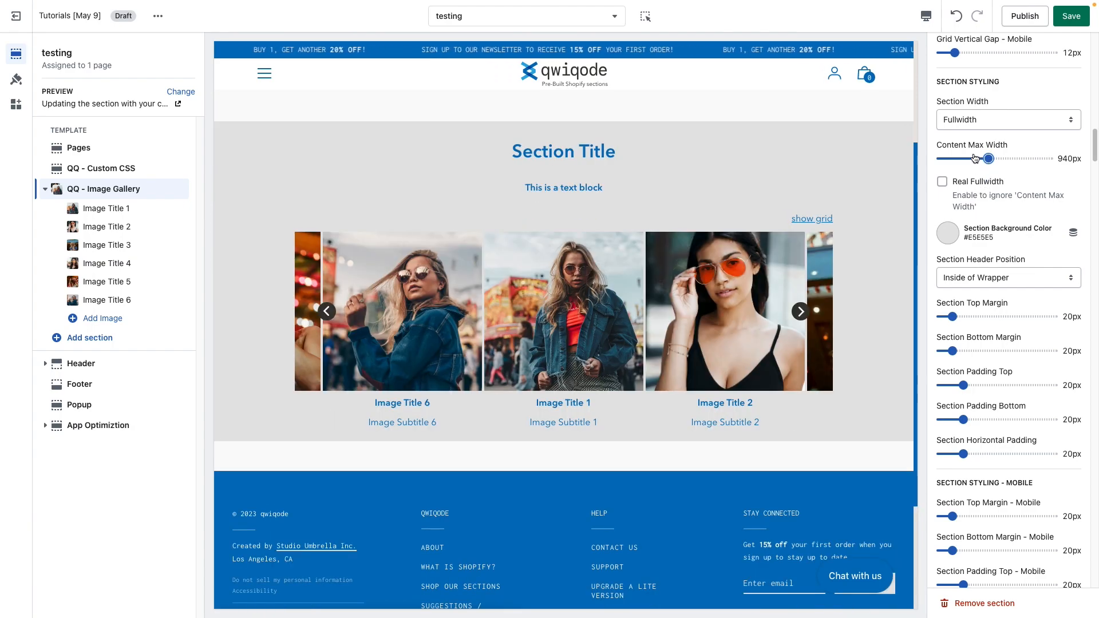
click(943, 182)
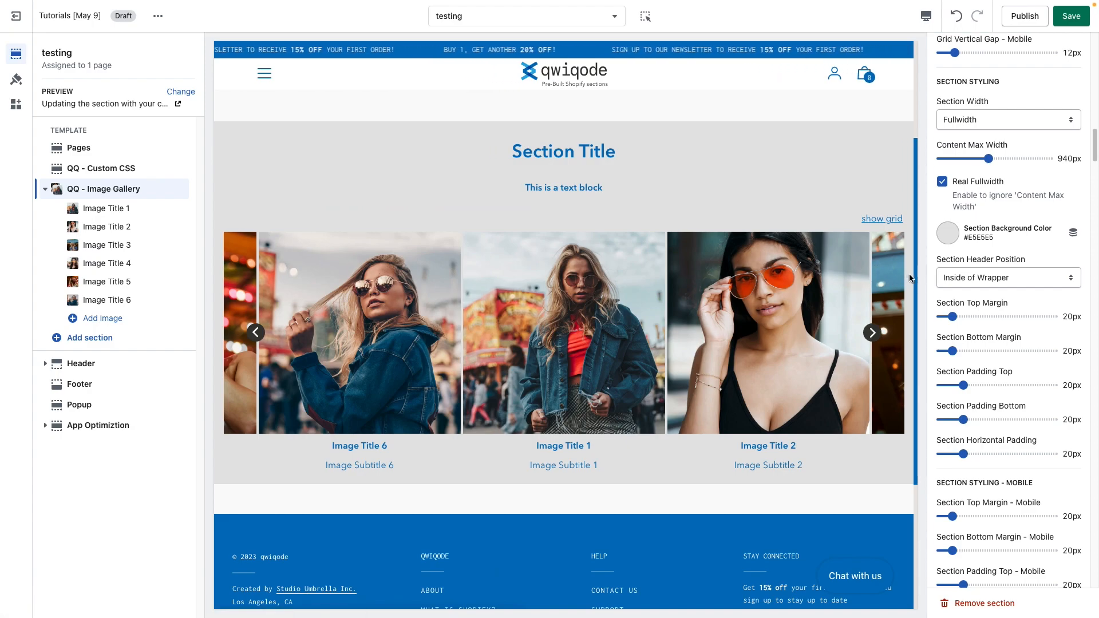
Step: Set the Section Horizontal Padding to 0px
drag(993, 443, 1033, 443)
click(1033, 443)
drag(960, 452, 930, 456)
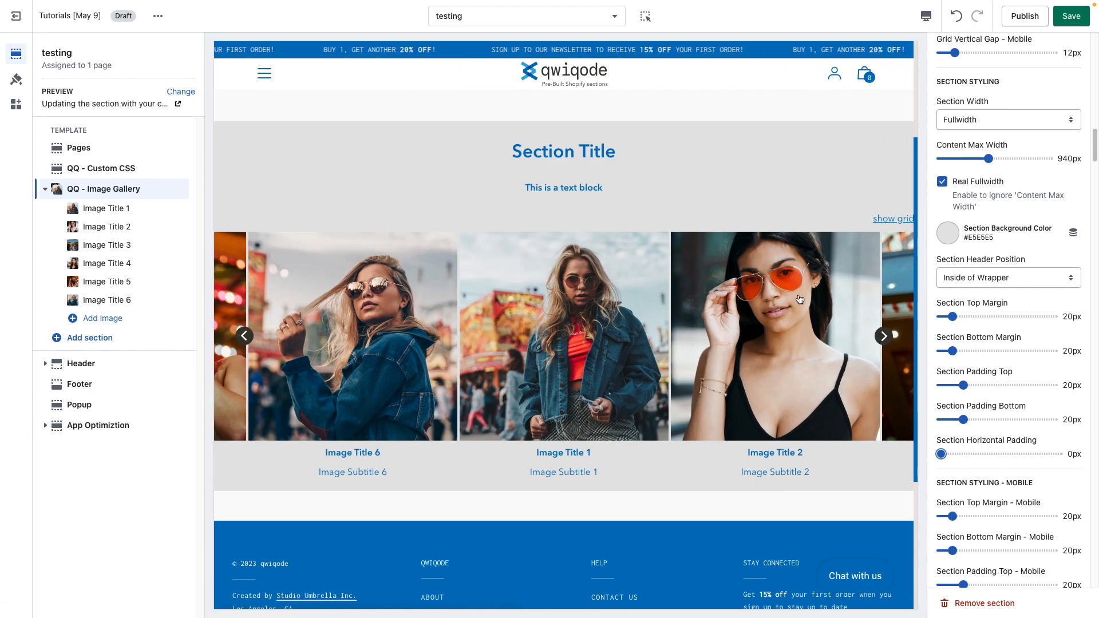
Step: Enable Show overflow of items in the carousel settings
scroll(1001, 302, up, 10)
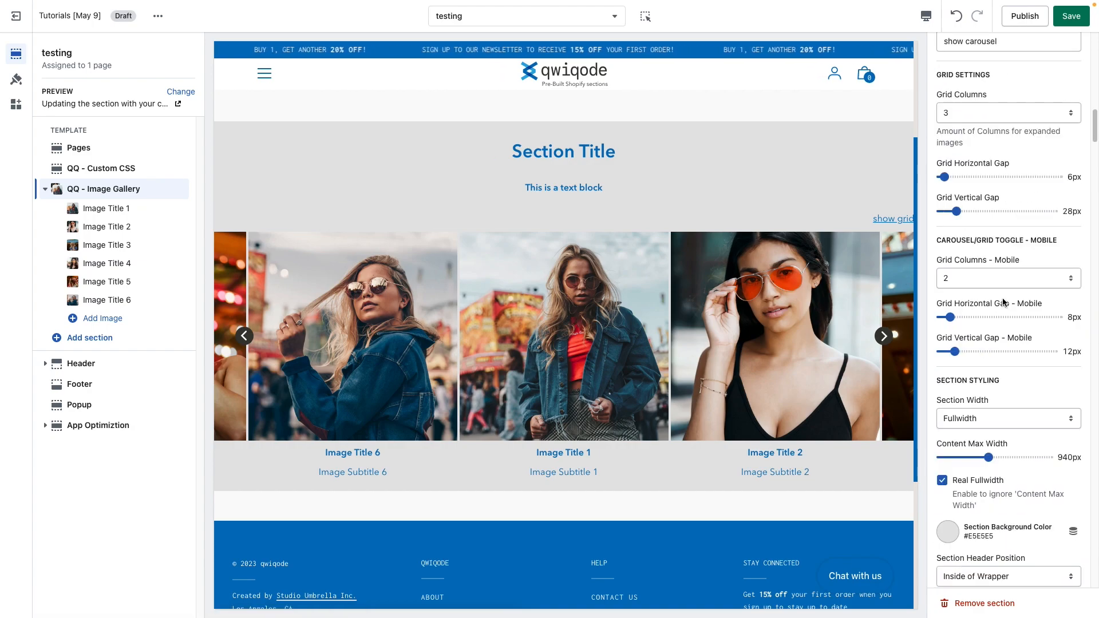
scroll(1003, 302, up, 7)
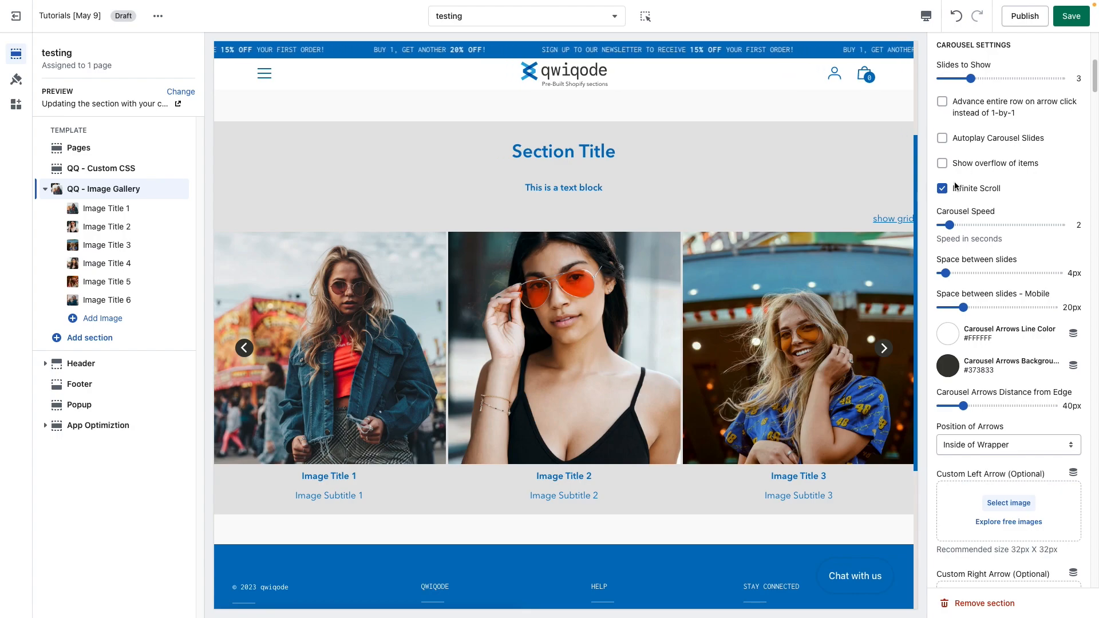
click(1001, 165)
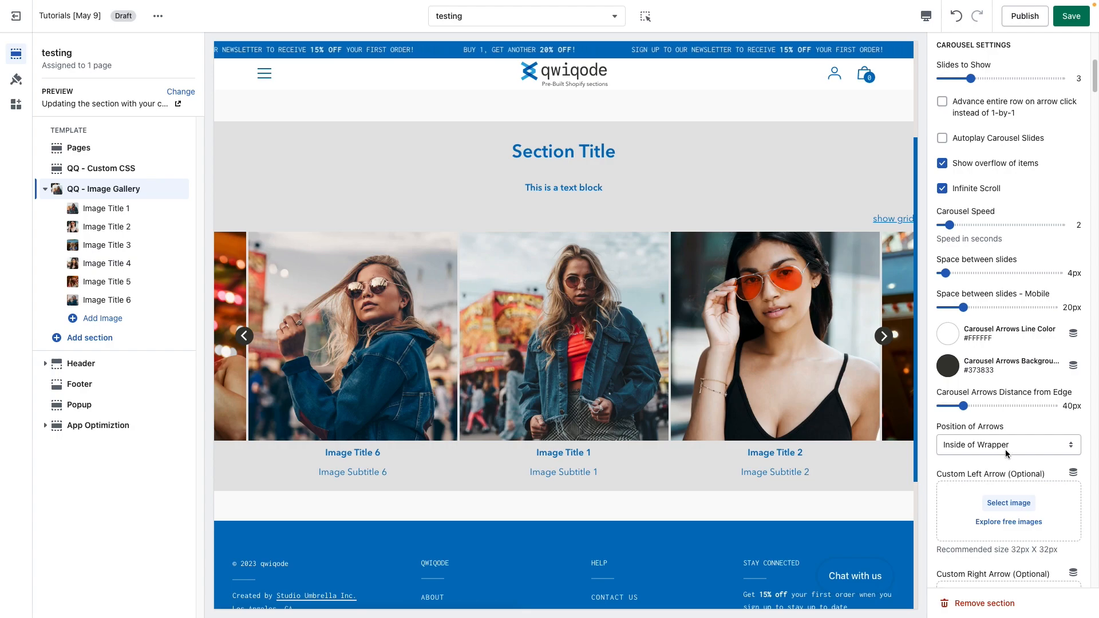
Step: Set the Section Header Position to Outside of Wrapper
scroll(1005, 448, down, 1)
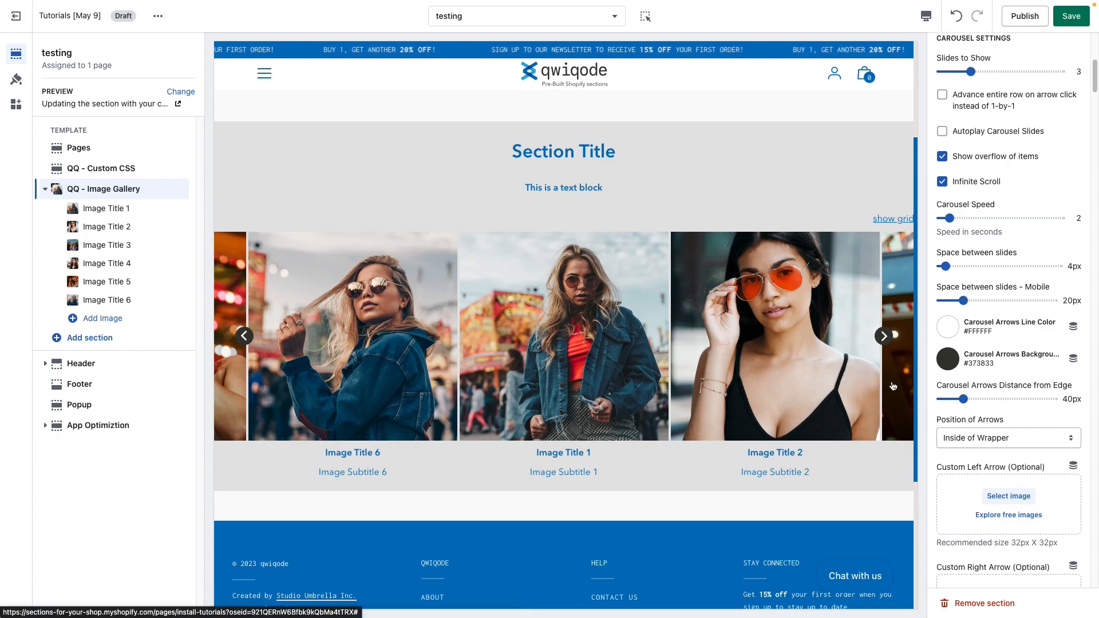
scroll(1028, 445, down, 9)
scroll(1028, 445, down, 10)
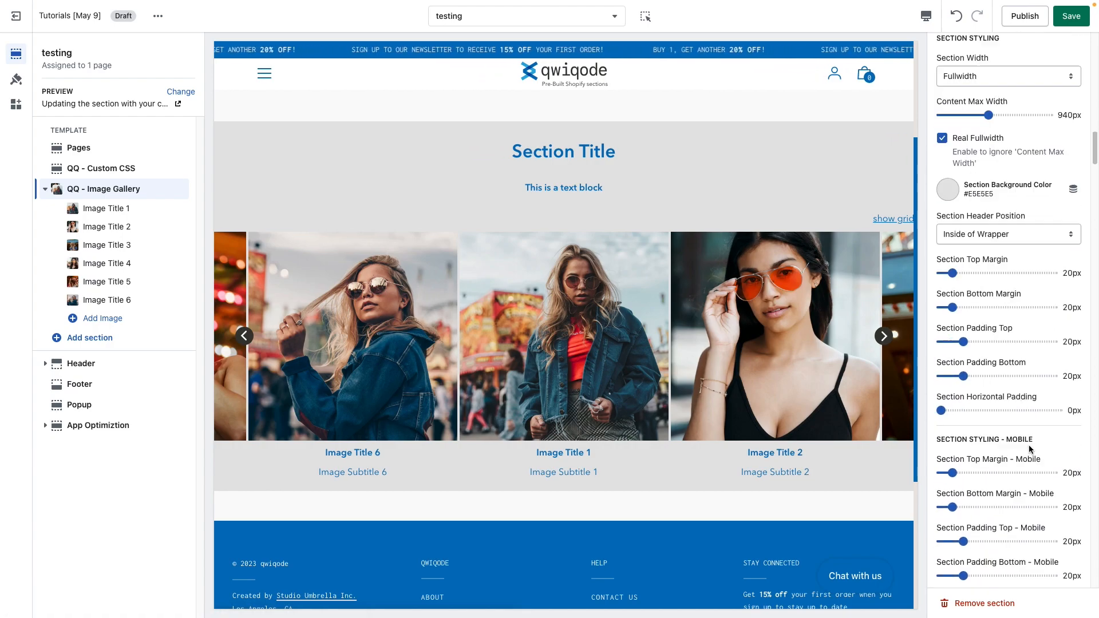
scroll(1028, 449, down, 1)
scroll(854, 364, up, 1)
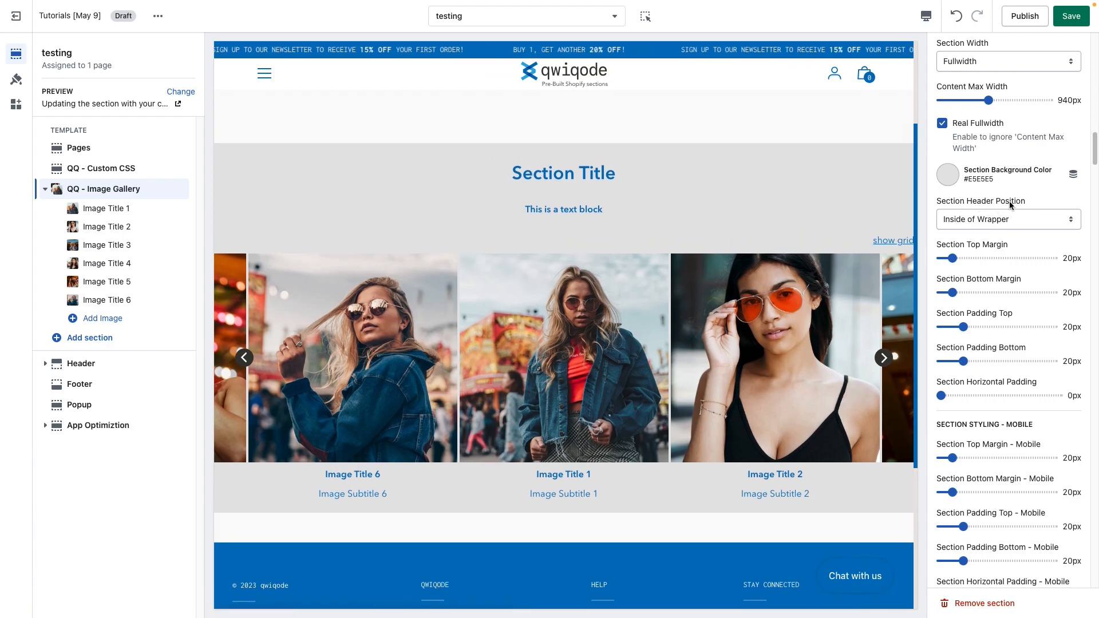
click(1030, 223)
click(1027, 236)
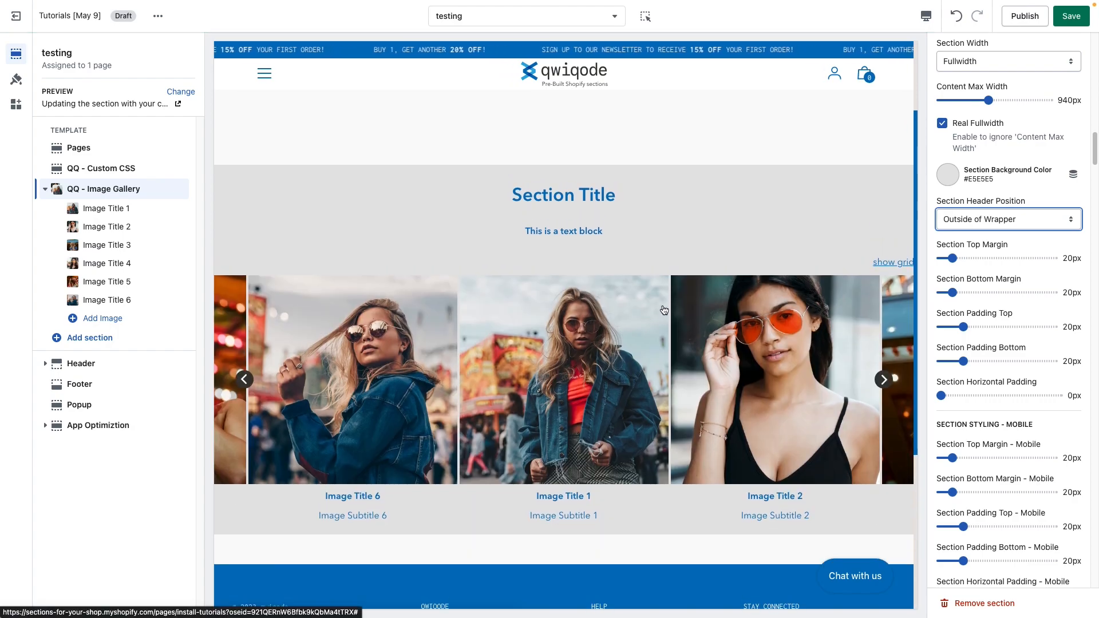
scroll(997, 217, up, 1)
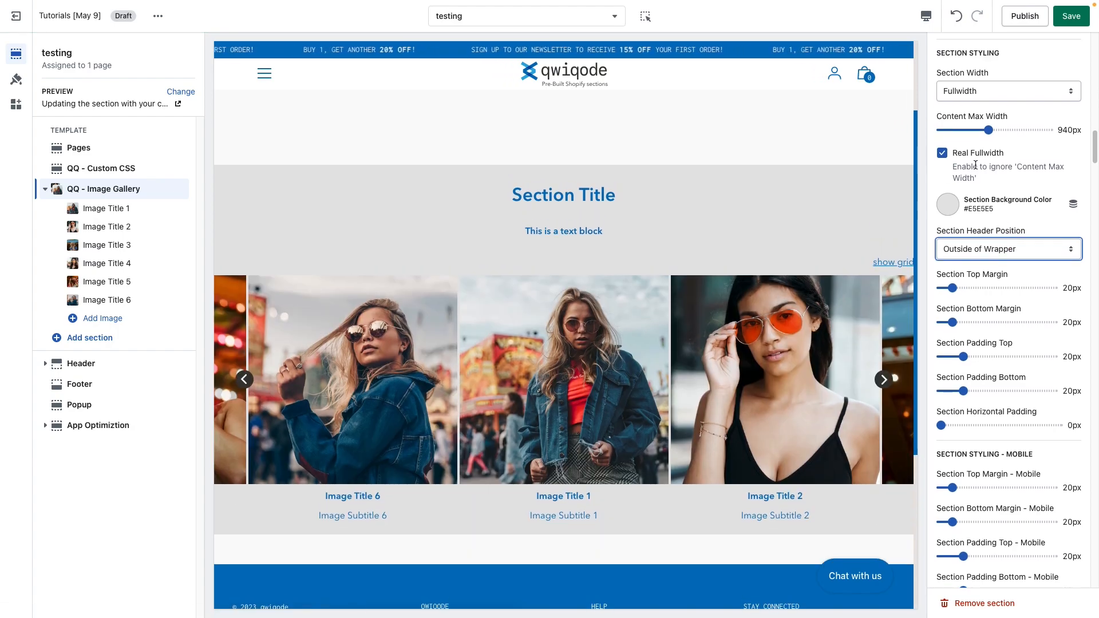
Step: Switch the Section Width to Regular, then back to Fullwidth with Real Fullwidth enabled again
click(999, 150)
click(1004, 88)
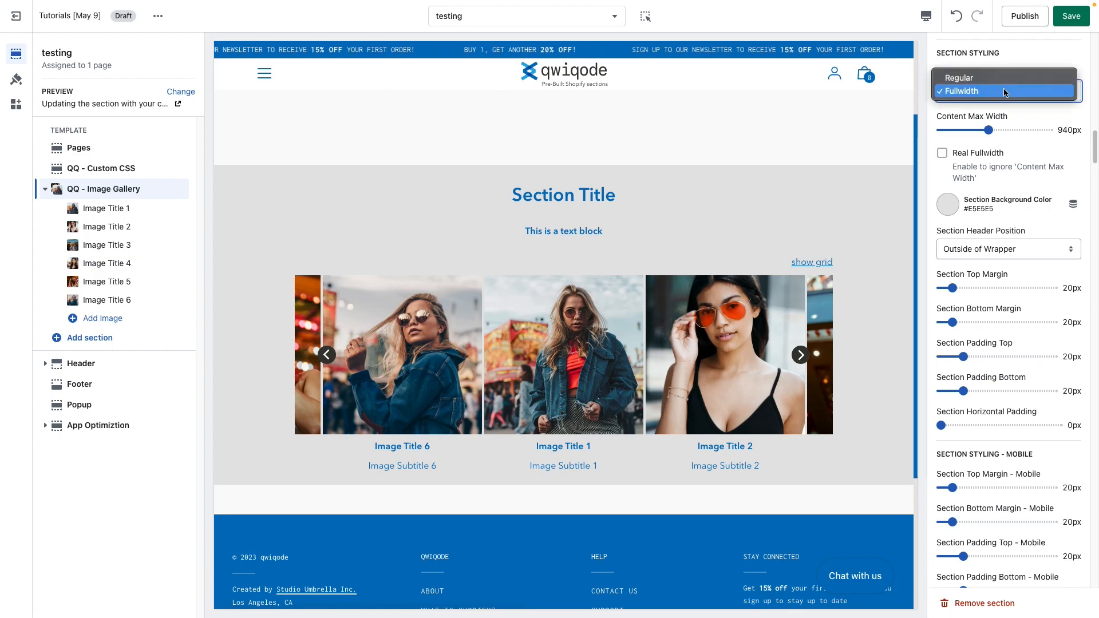
key(Return)
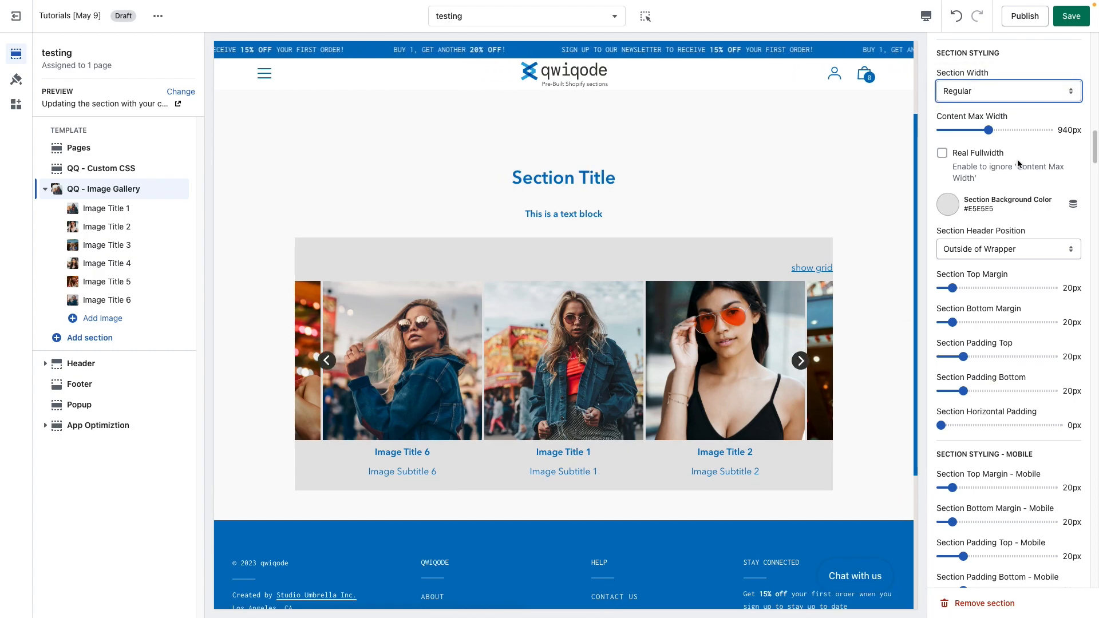
click(1003, 93)
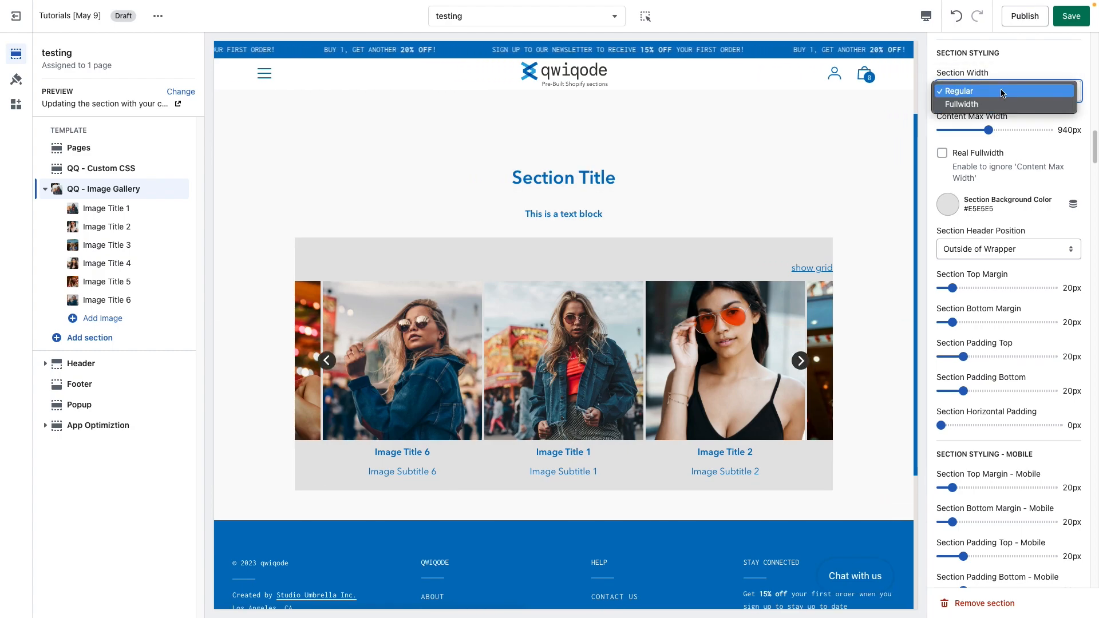
click(1000, 105)
click(942, 152)
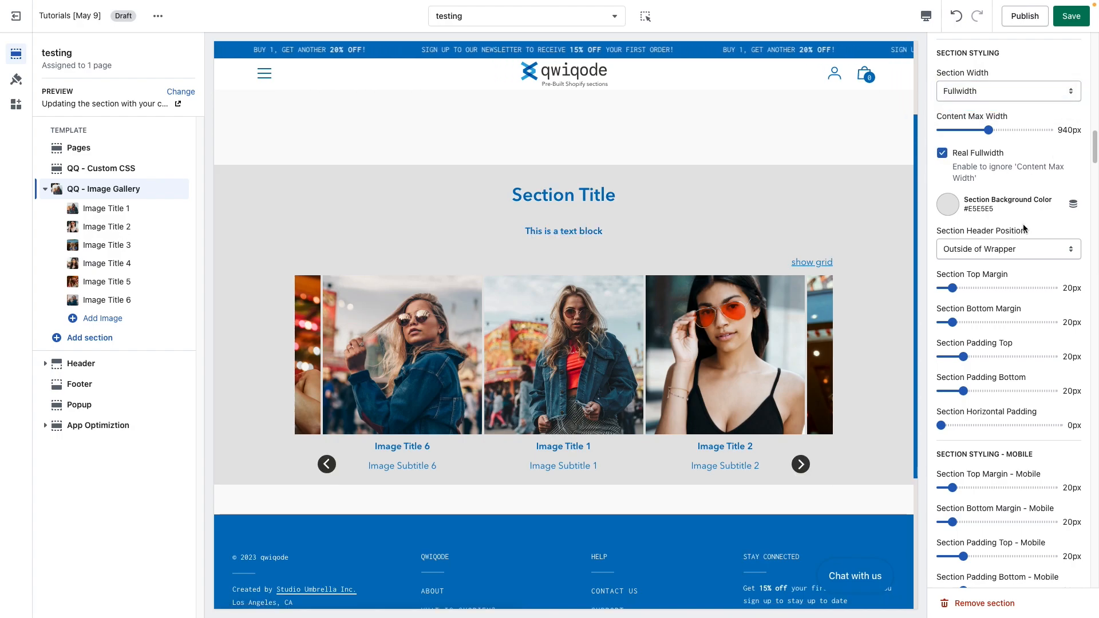
Step: Set the Section Top Margin to 55px and the Section Bottom Margin to 115px
scroll(1009, 329, down, 1)
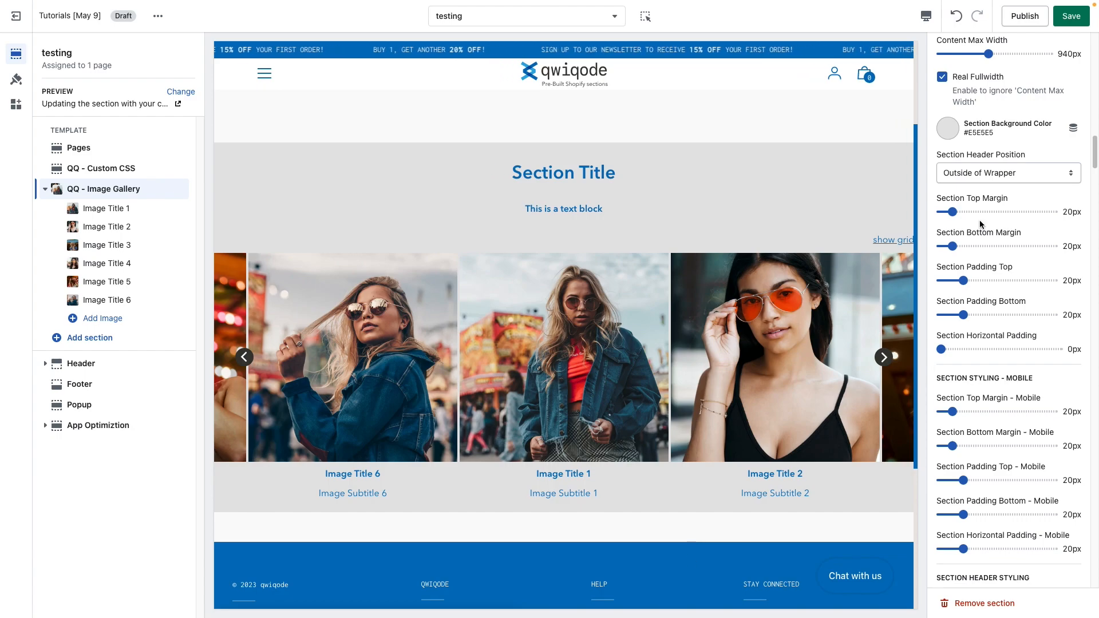
drag(952, 212, 973, 212)
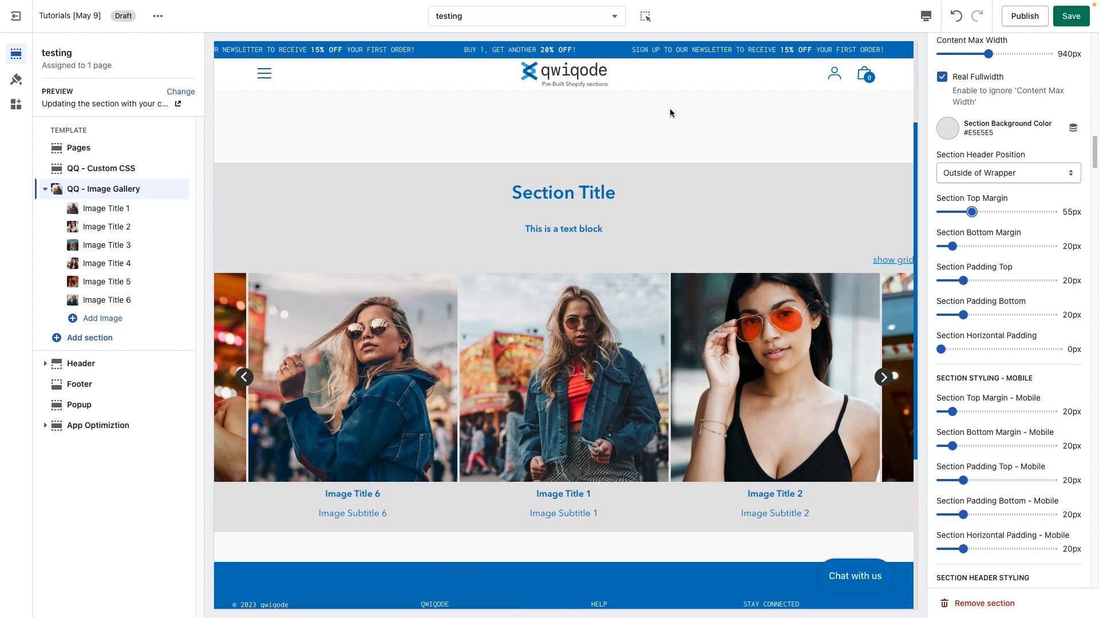
click(1001, 246)
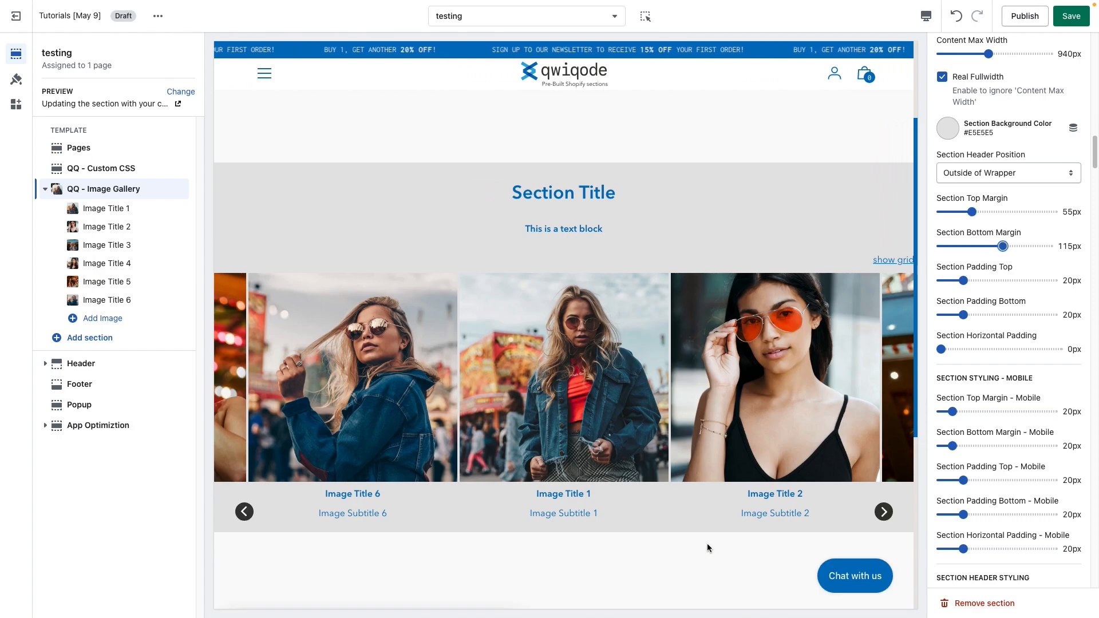
Step: Set the Section Padding Top to 40px and the Section Padding Bottom to 65px
scroll(708, 551, down, 2)
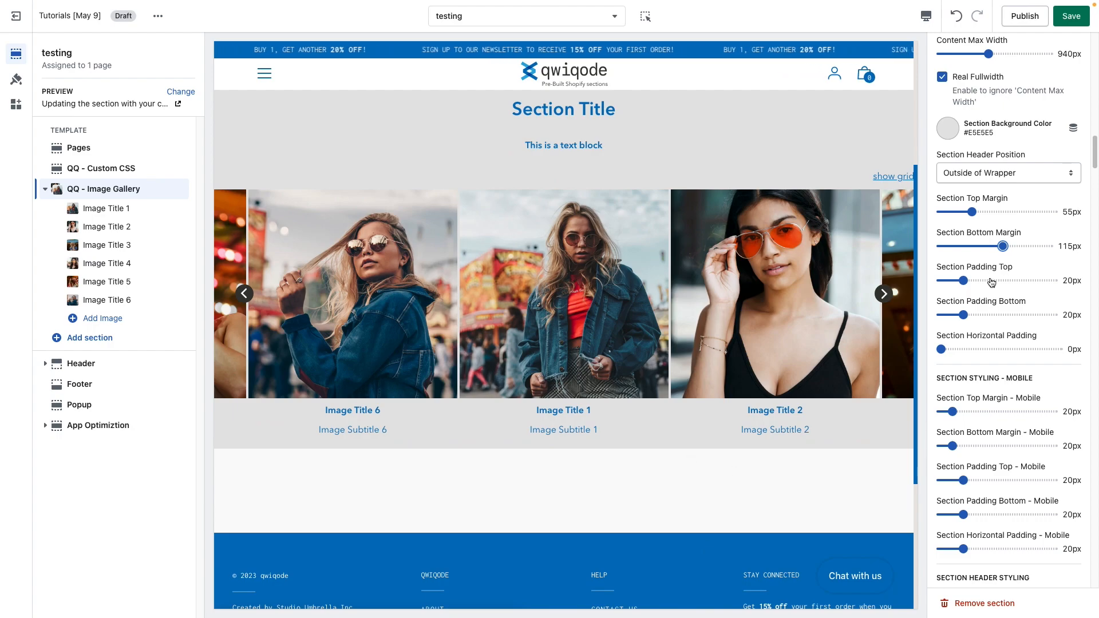
scroll(772, 361, up, 1)
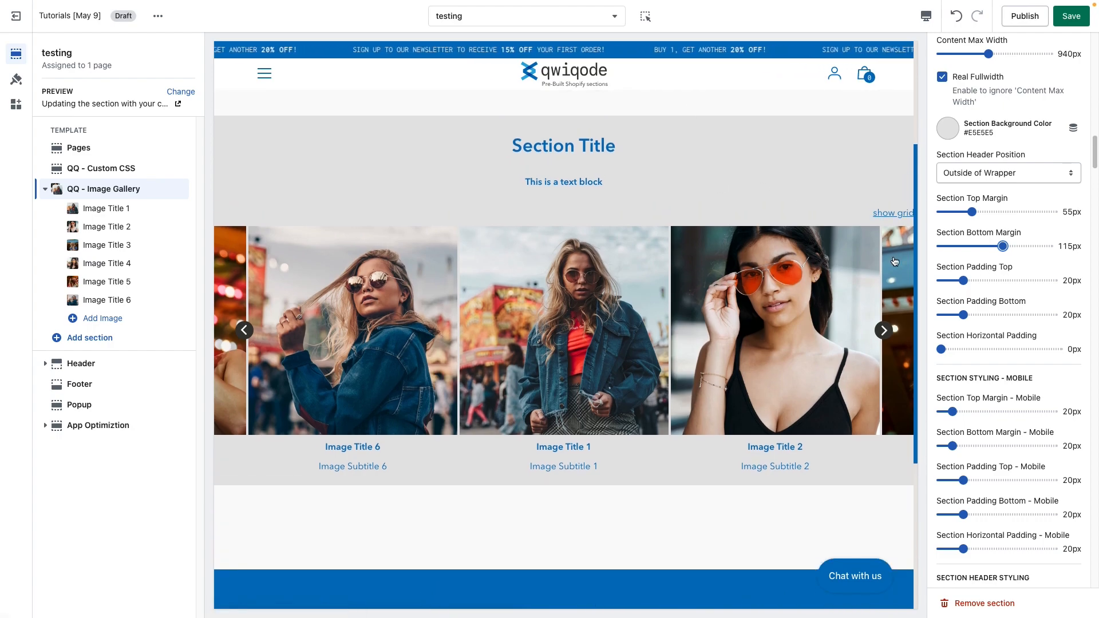
click(986, 280)
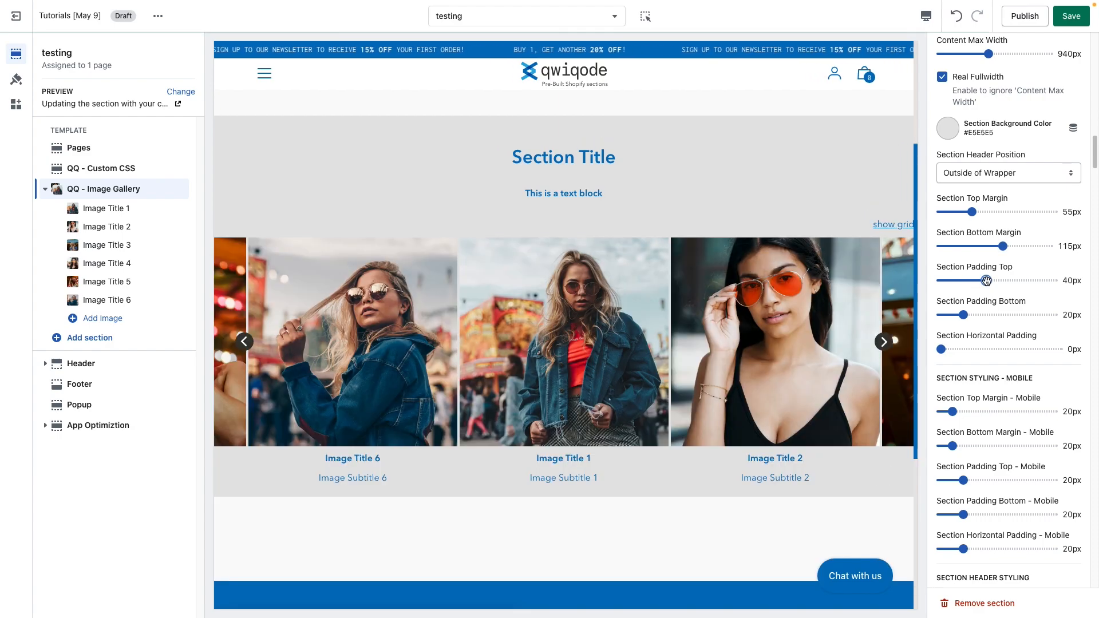
click(981, 314)
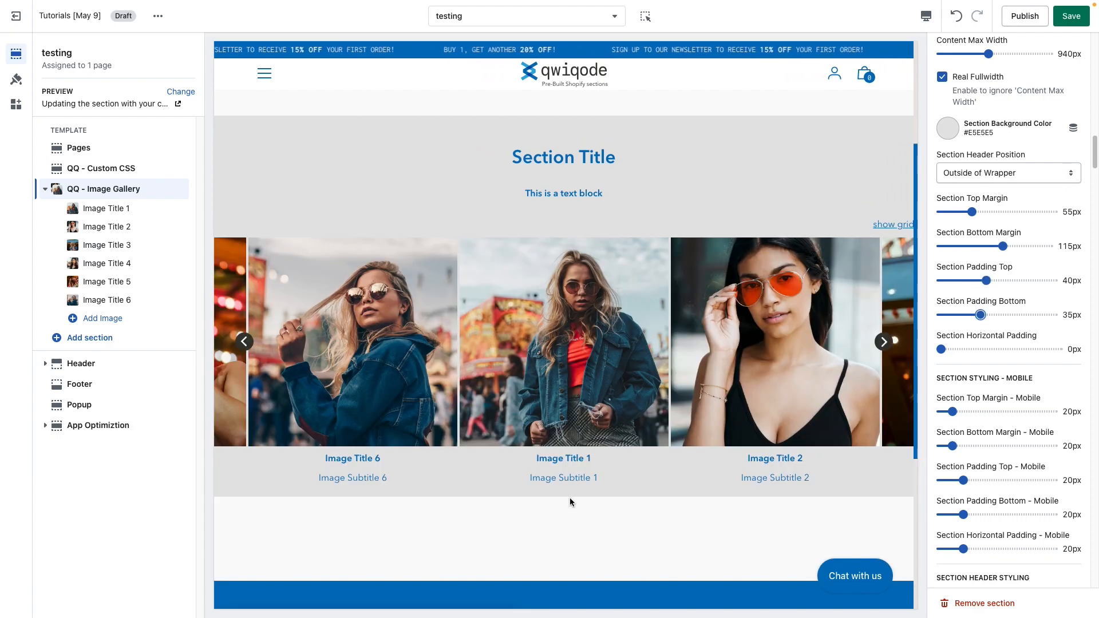
click(1014, 315)
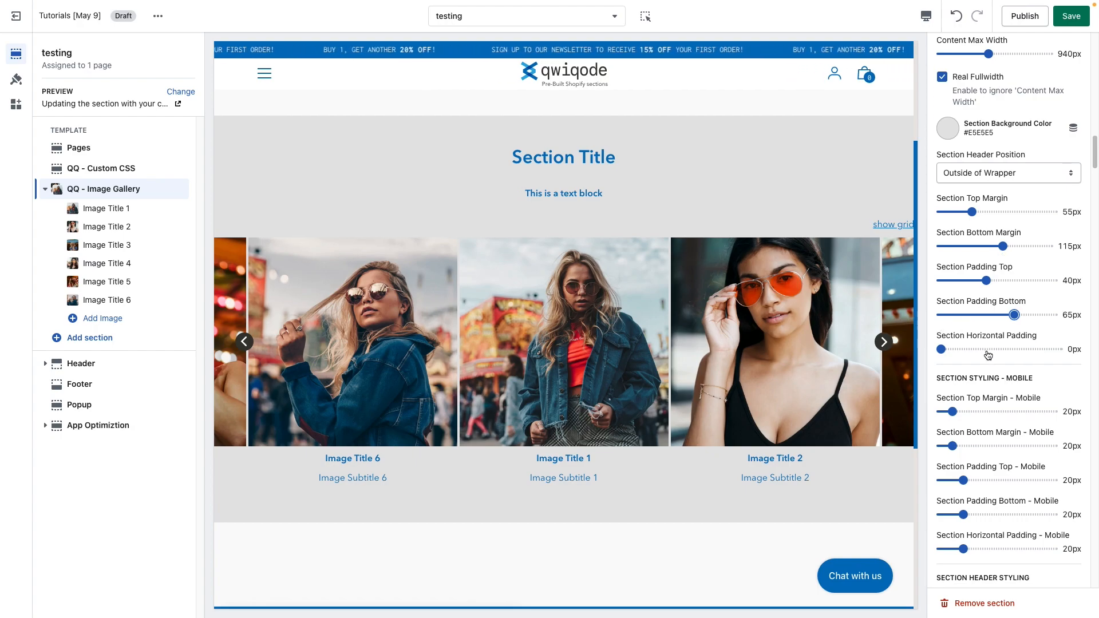
Step: Try a Section Horizontal Padding of 30px, then return it to 0px
scroll(979, 356, up, 1)
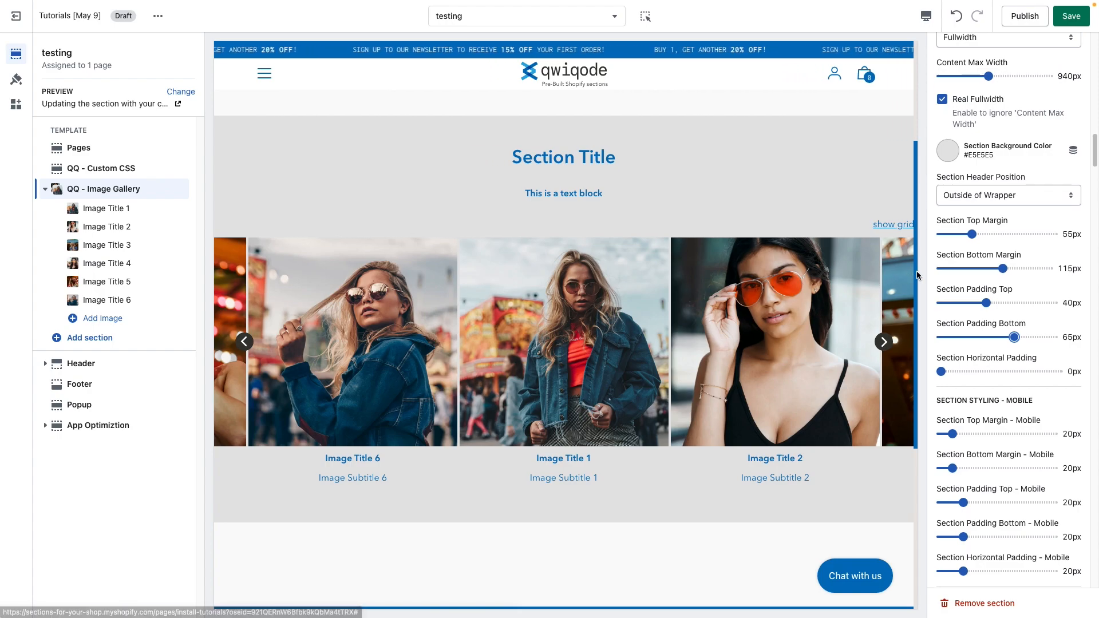
click(975, 371)
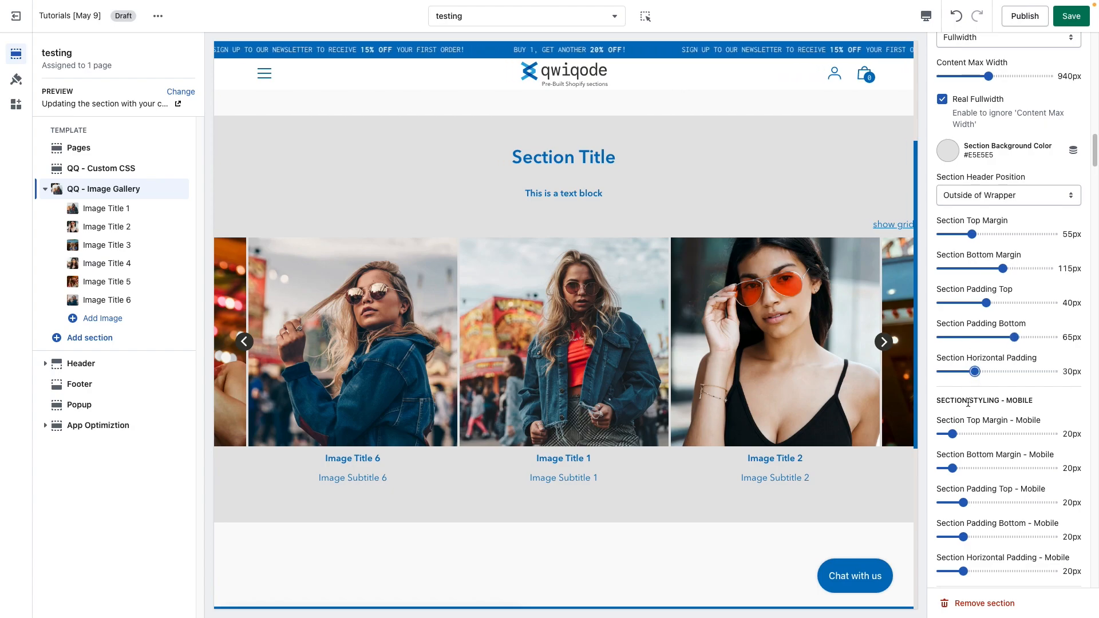
drag(972, 370, 938, 372)
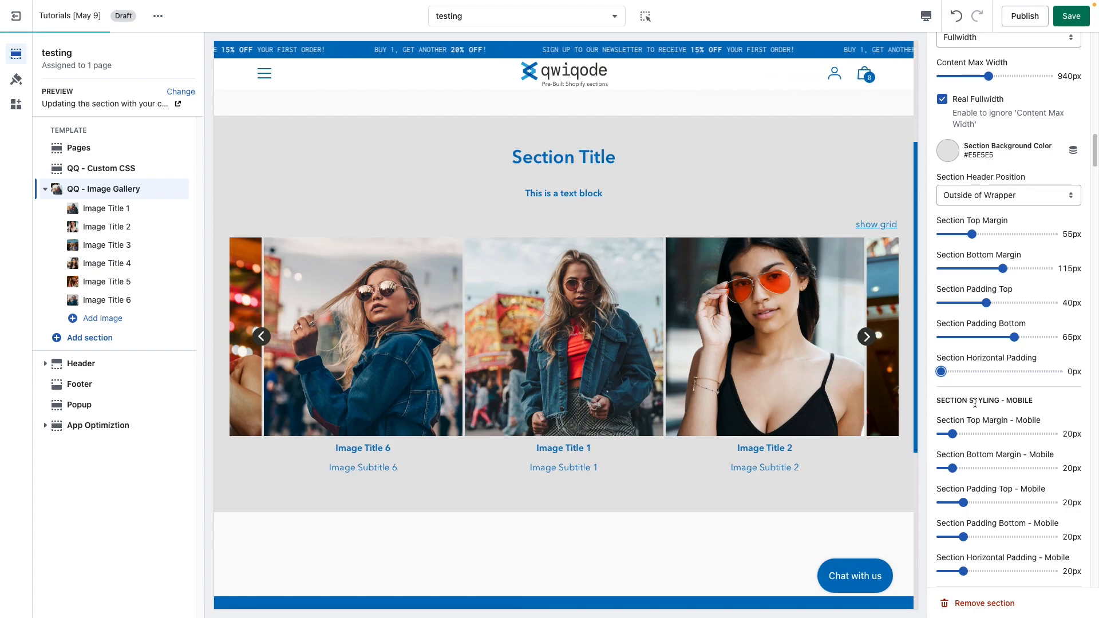
Step: Set the Section Header Max Width to 80%
scroll(974, 403, down, 2)
scroll(975, 403, down, 2)
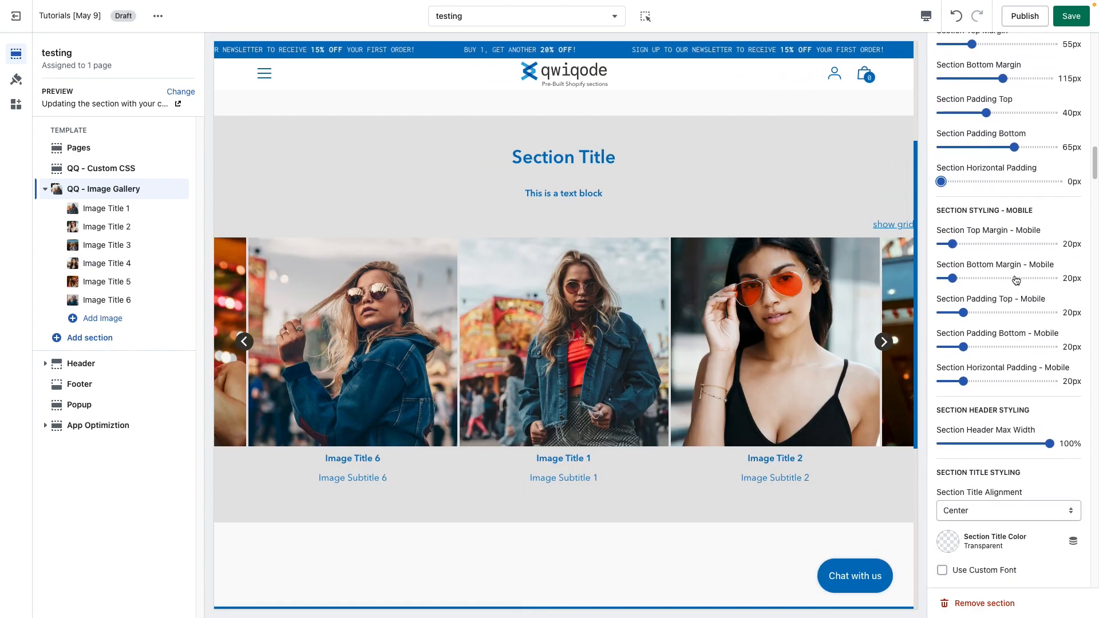
drag(1027, 210, 1006, 210)
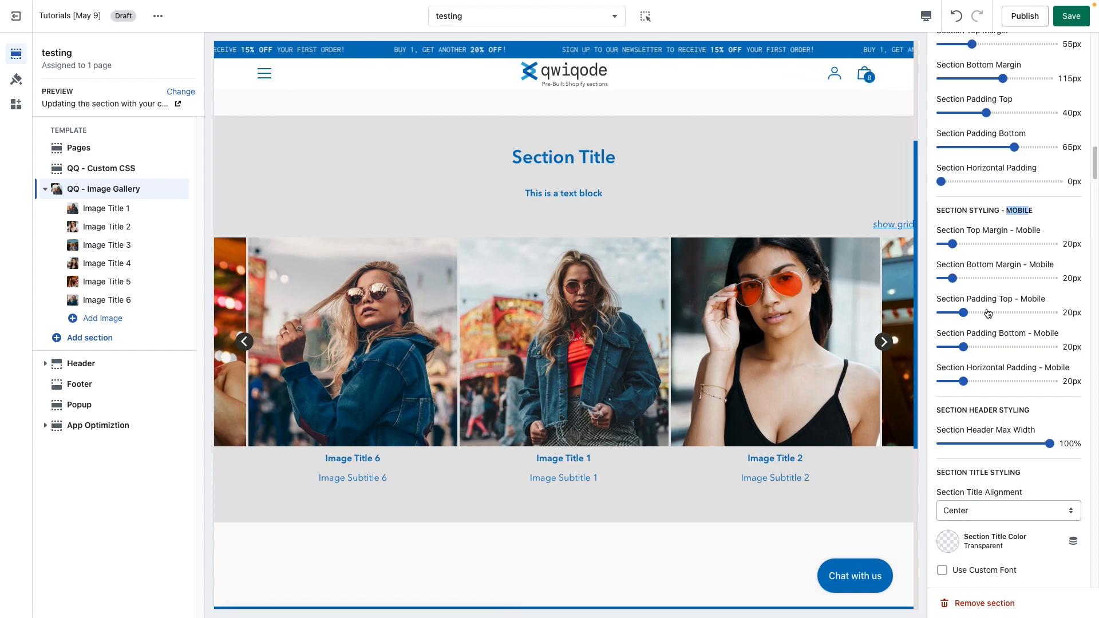
scroll(966, 349, down, 2)
scroll(965, 349, down, 2)
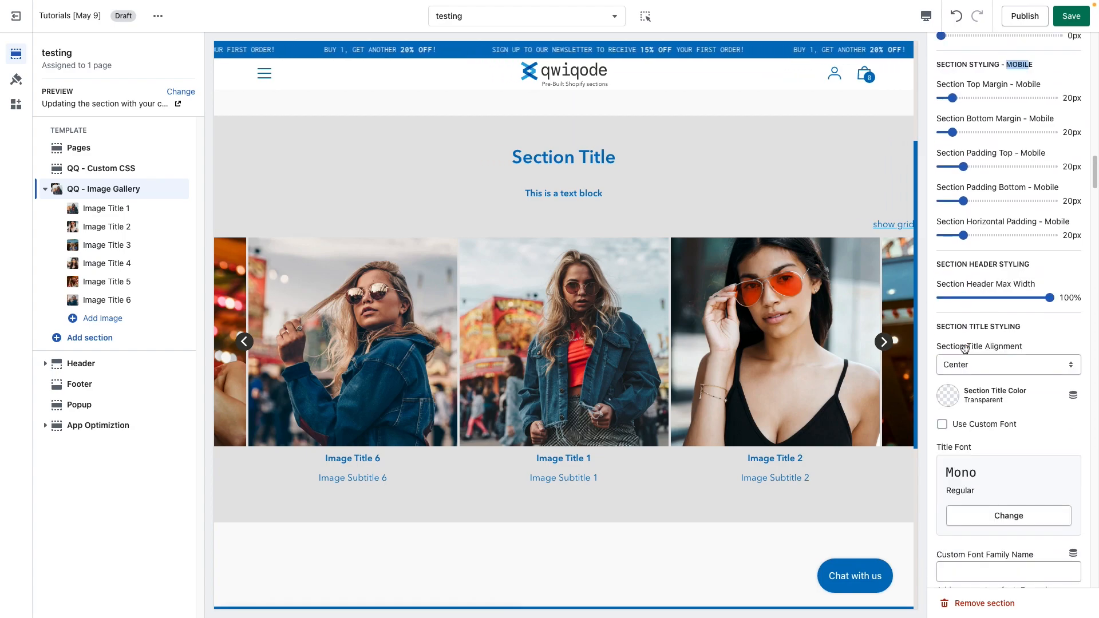
scroll(997, 274, up, 1)
drag(502, 153, 608, 199)
click(622, 203)
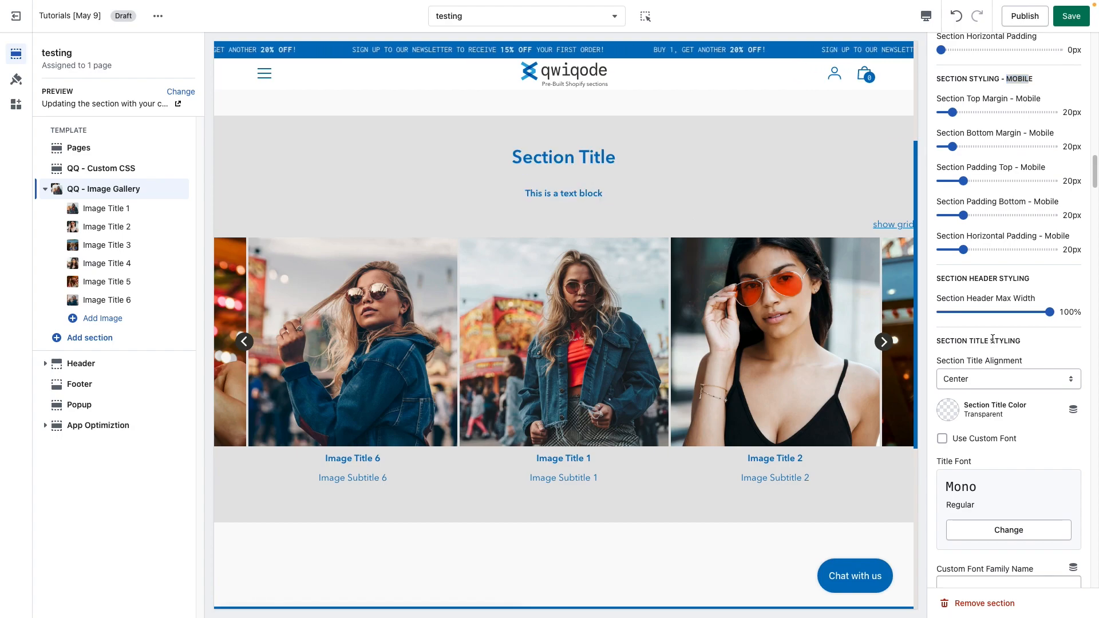
drag(1049, 312, 1023, 312)
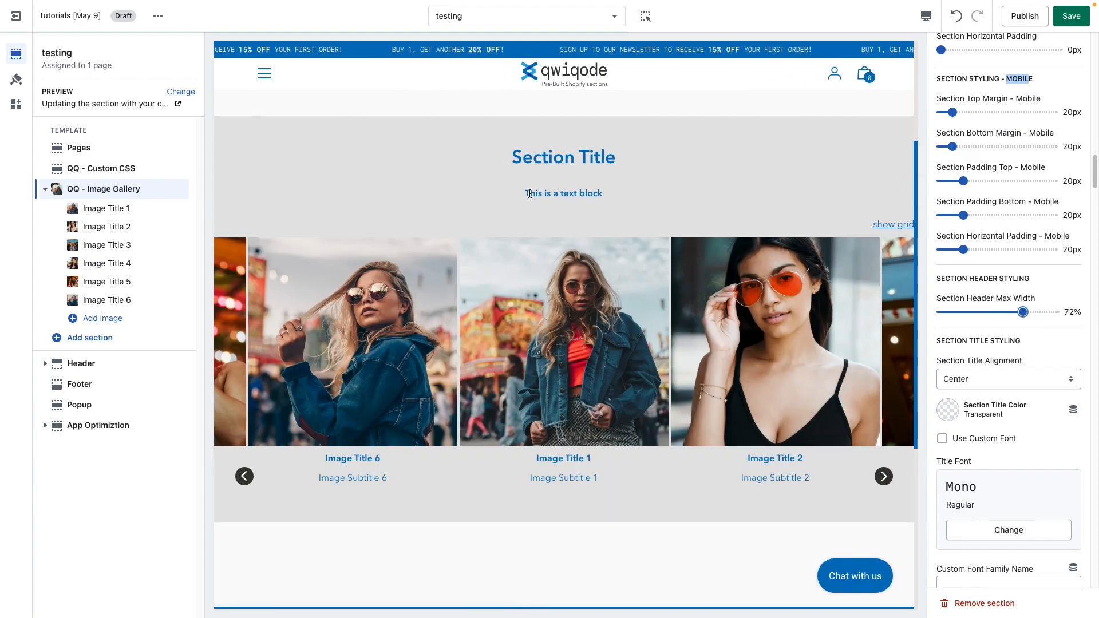
drag(531, 193, 593, 195)
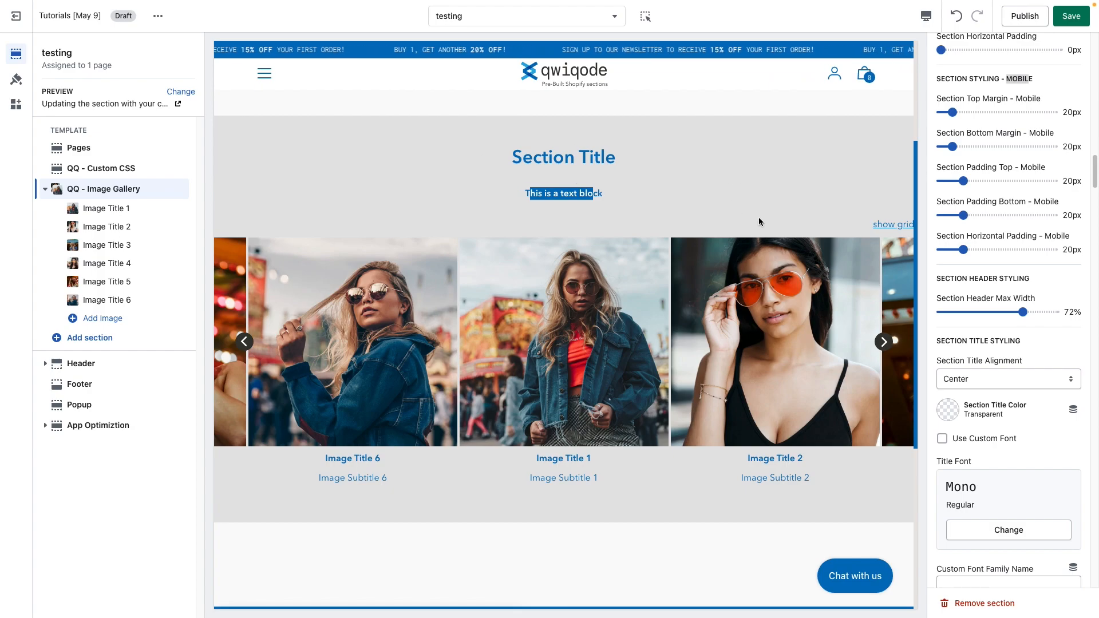
drag(1025, 312, 1031, 312)
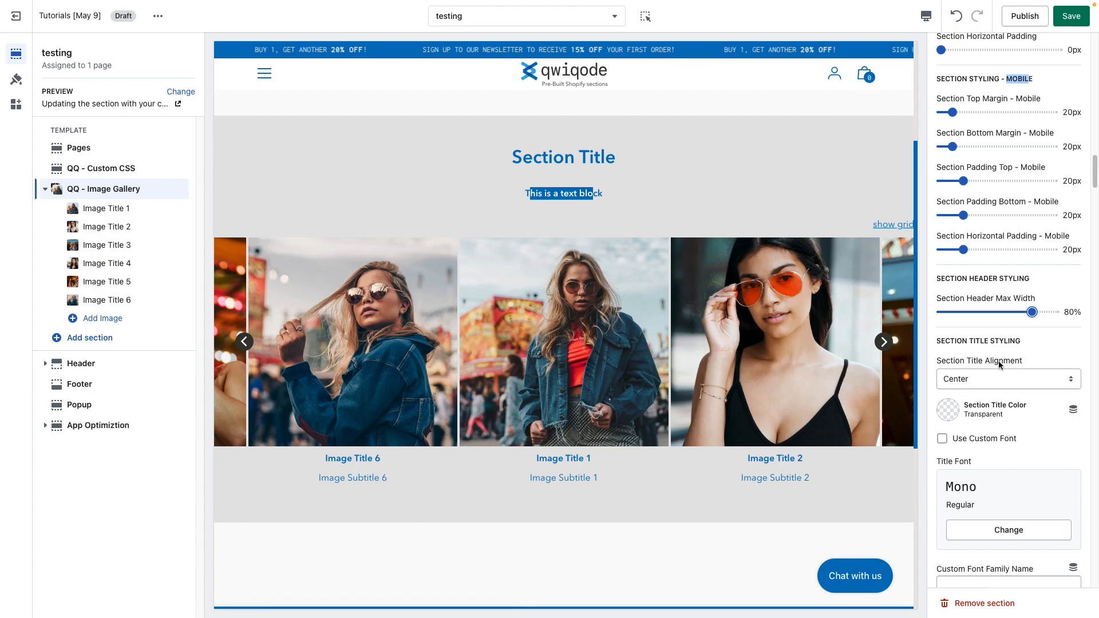
Step: Set the Section Title Alignment to Left and the Section Header Max Width to 63%
click(974, 375)
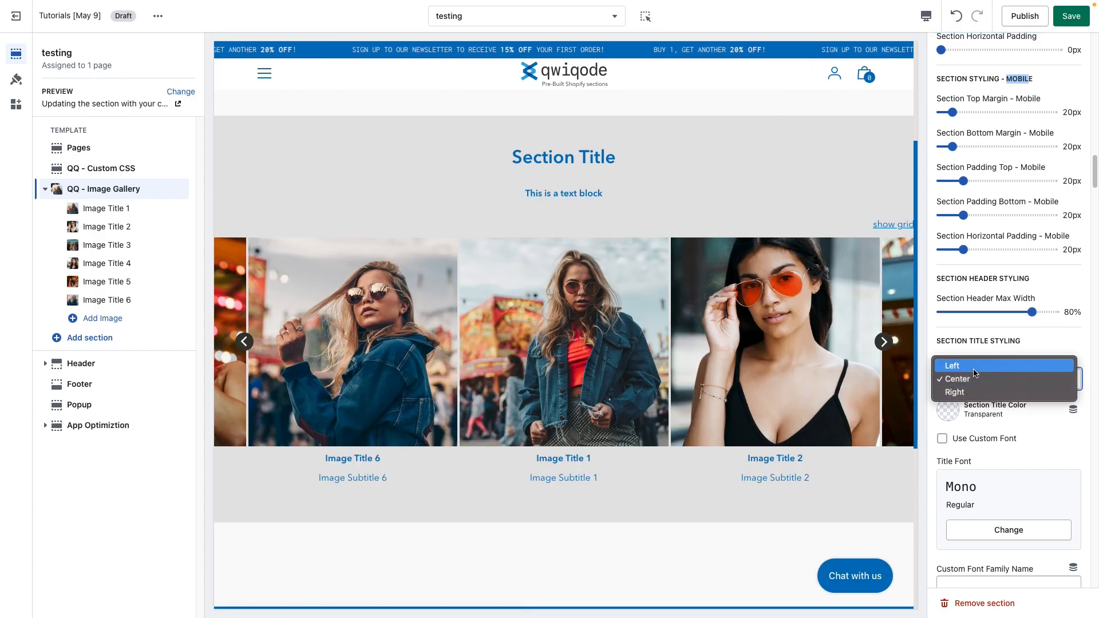
click(984, 380)
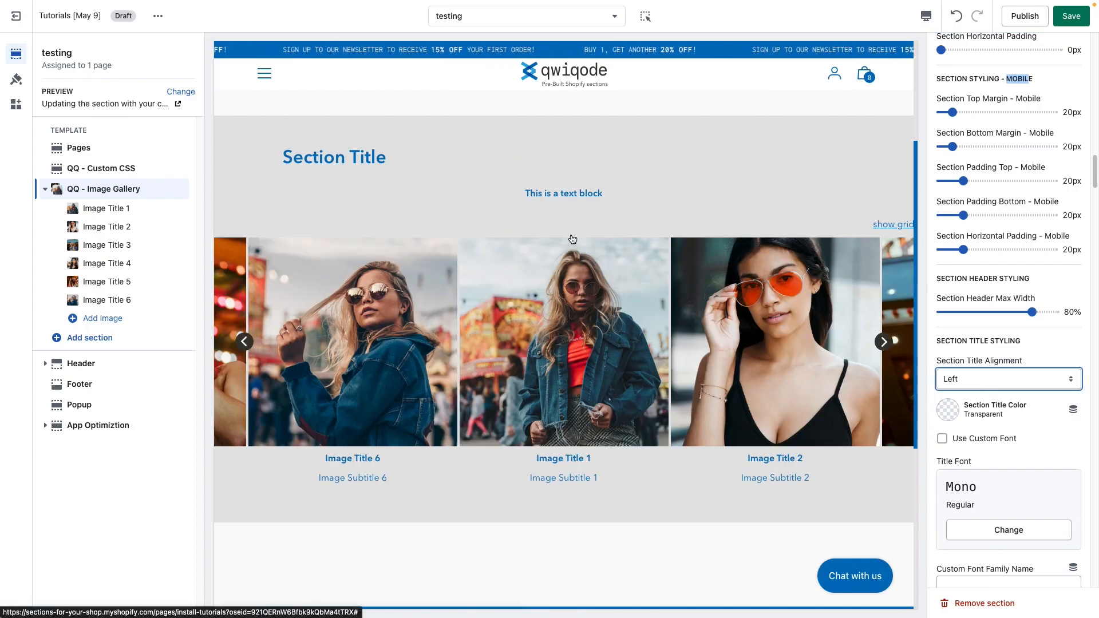
mouse_move(1031, 310)
mouse_down()
mouse_move(1083, 322)
mouse_move(1012, 312)
mouse_up()
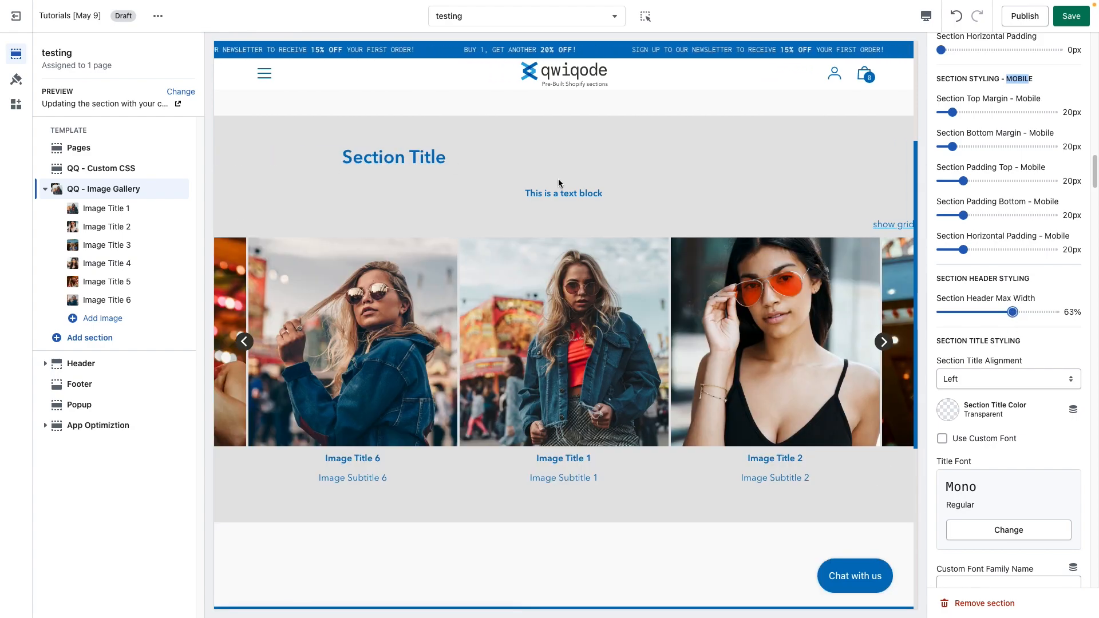
Step: Set the Section Title Color to #871120 and enable Use Custom Font
drag(581, 191, 524, 194)
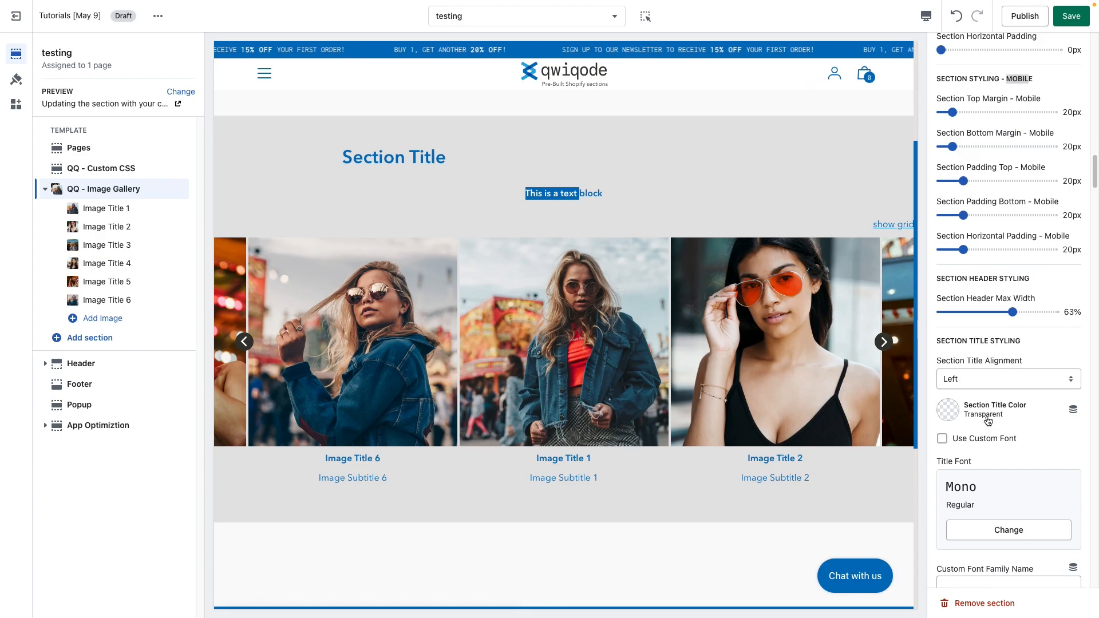
scroll(984, 412, down, 1)
click(943, 388)
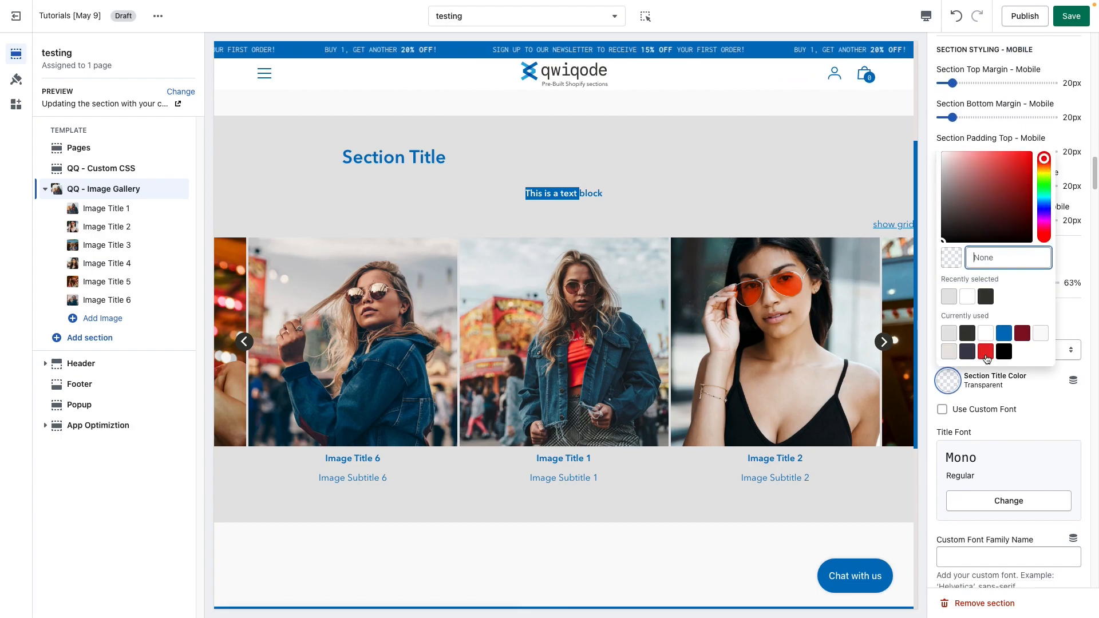
click(1021, 336)
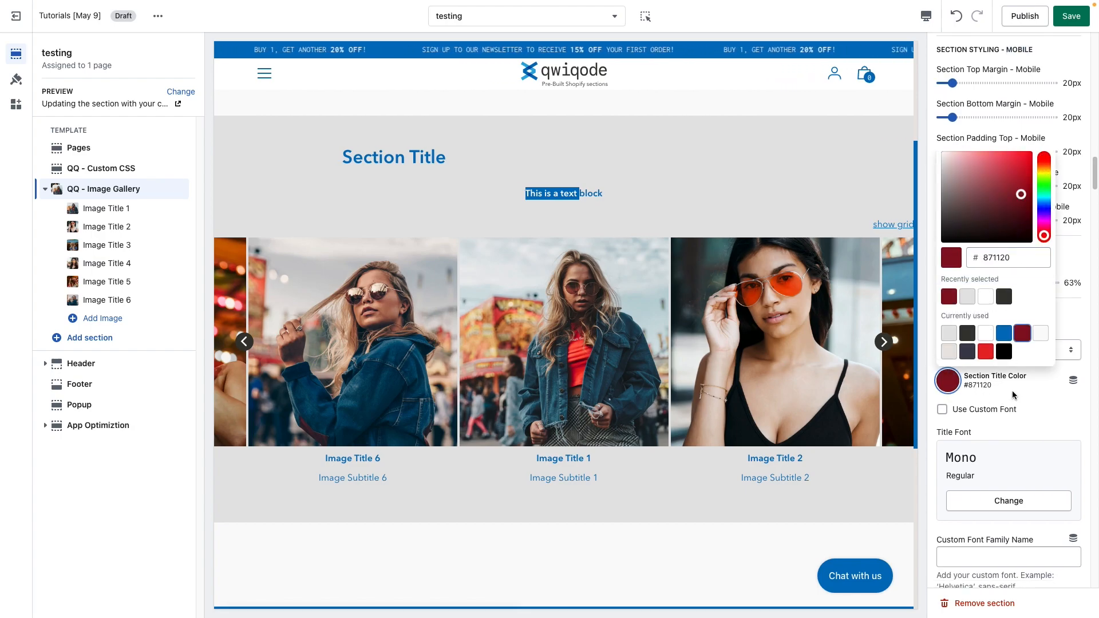
click(1033, 410)
scroll(1034, 411, down, 1)
click(942, 380)
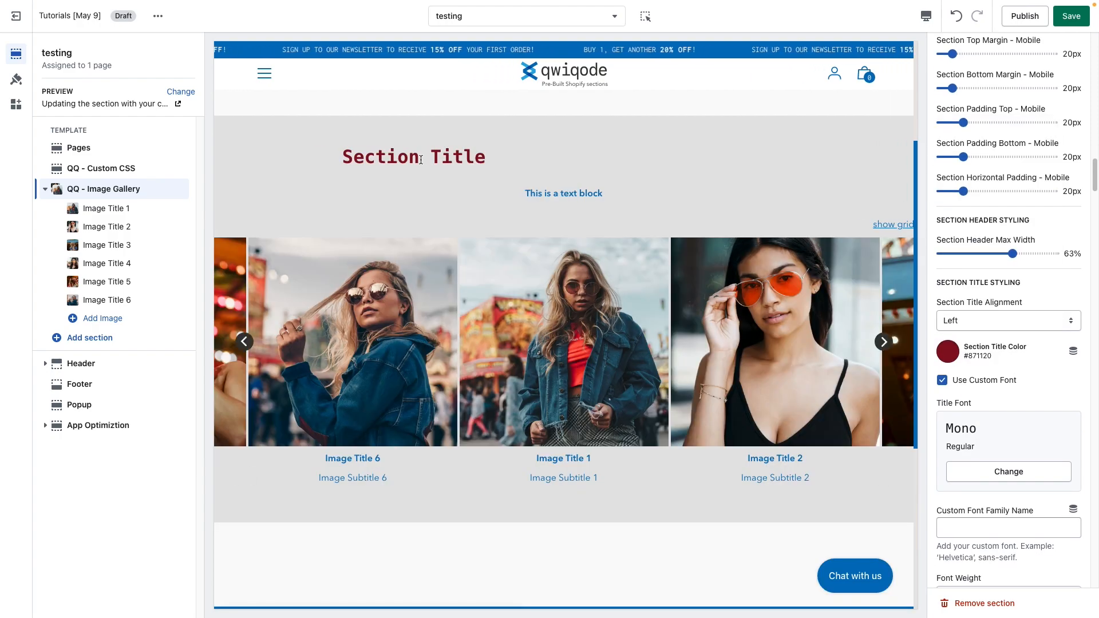
Step: Open the title font picker and browse the available fonts without choosing one
scroll(1008, 435, down, 3)
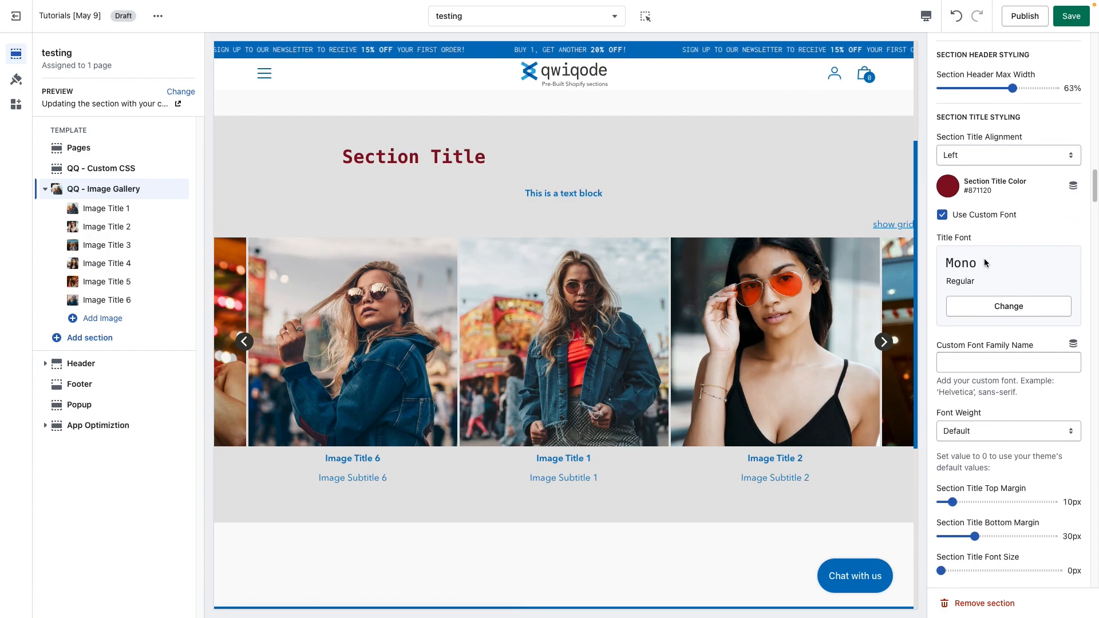
click(979, 218)
scroll(988, 403, down, 2)
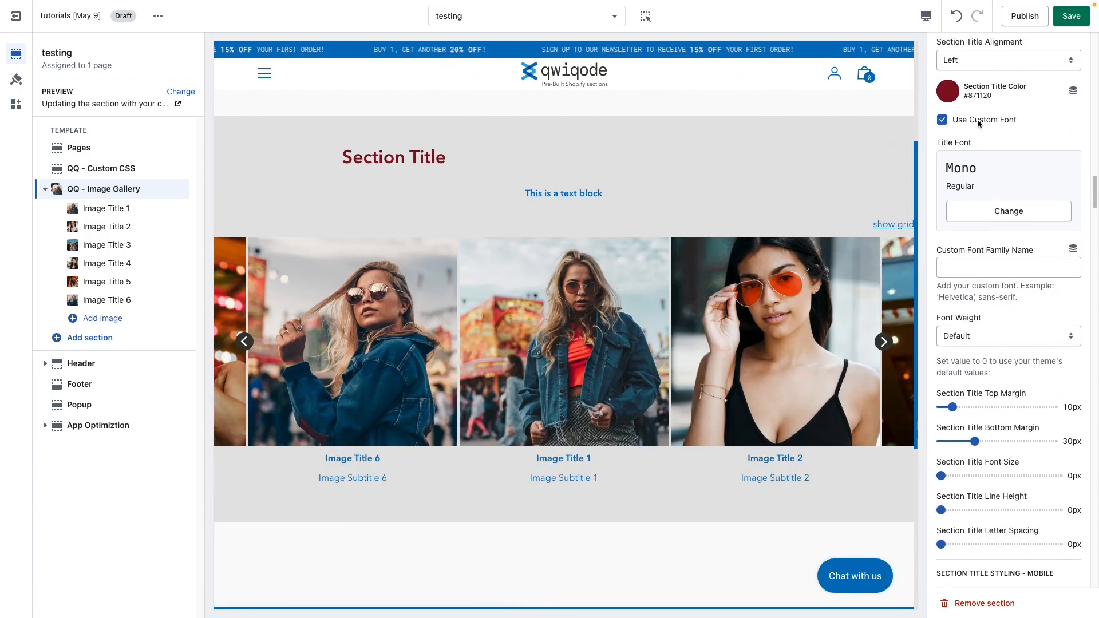
click(1003, 213)
scroll(1019, 366, down, 5)
scroll(1028, 385, up, 5)
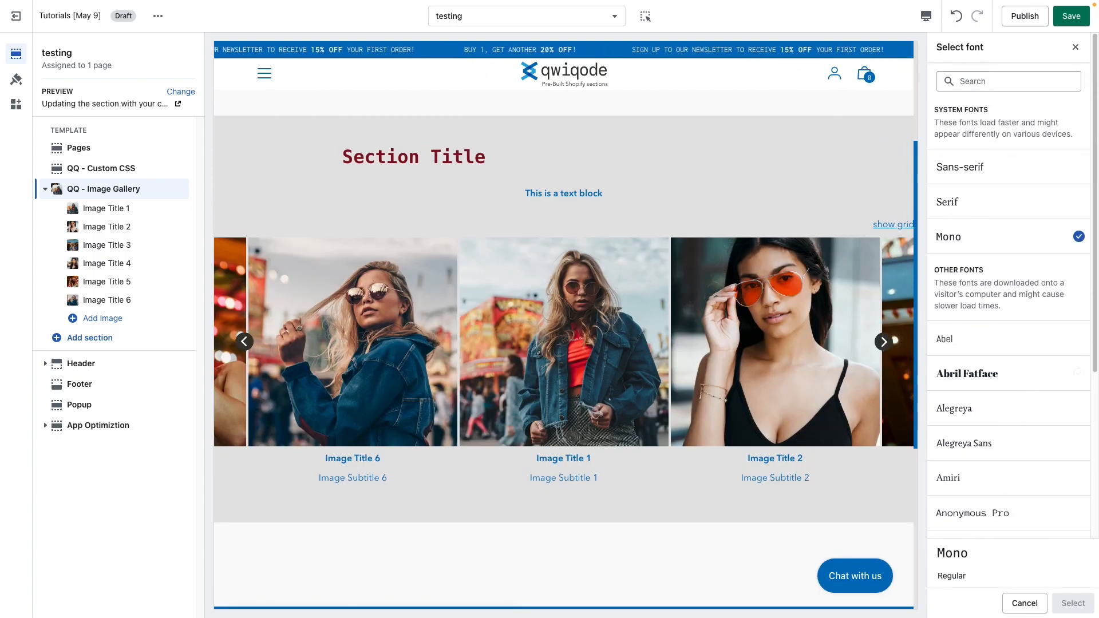
click(1075, 47)
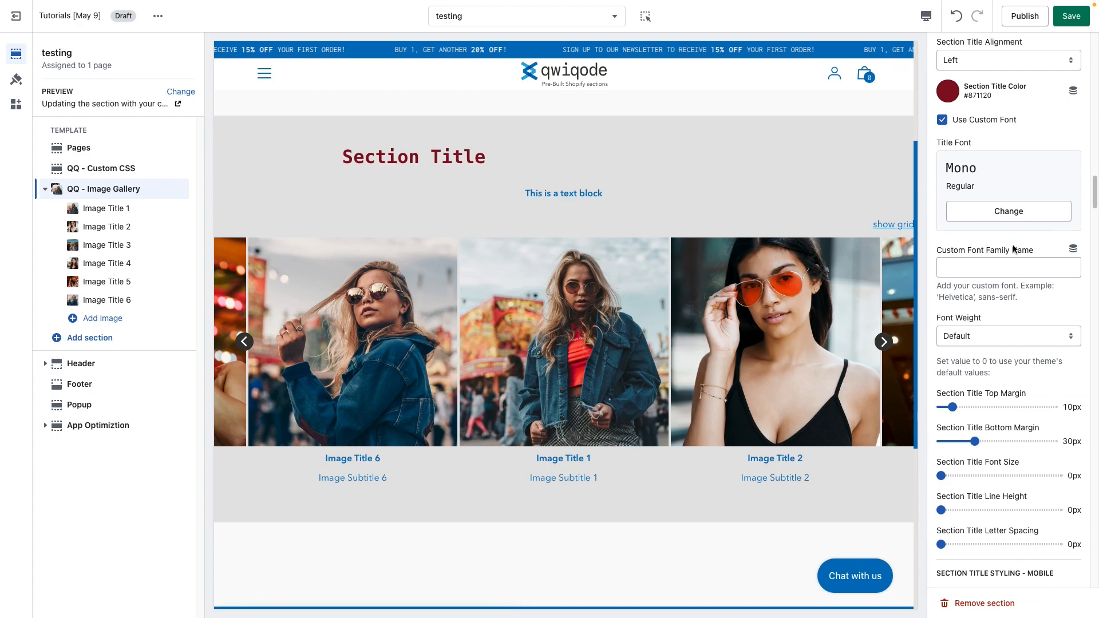
click(967, 271)
drag(1018, 300, 939, 298)
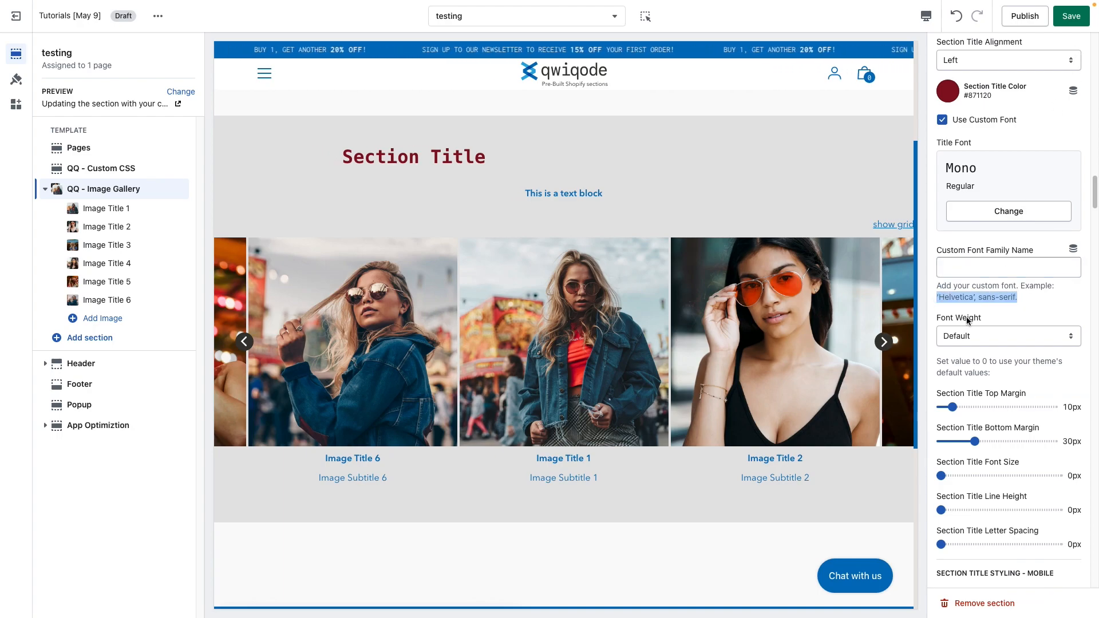
click(985, 266)
drag(965, 295, 939, 296)
click(965, 296)
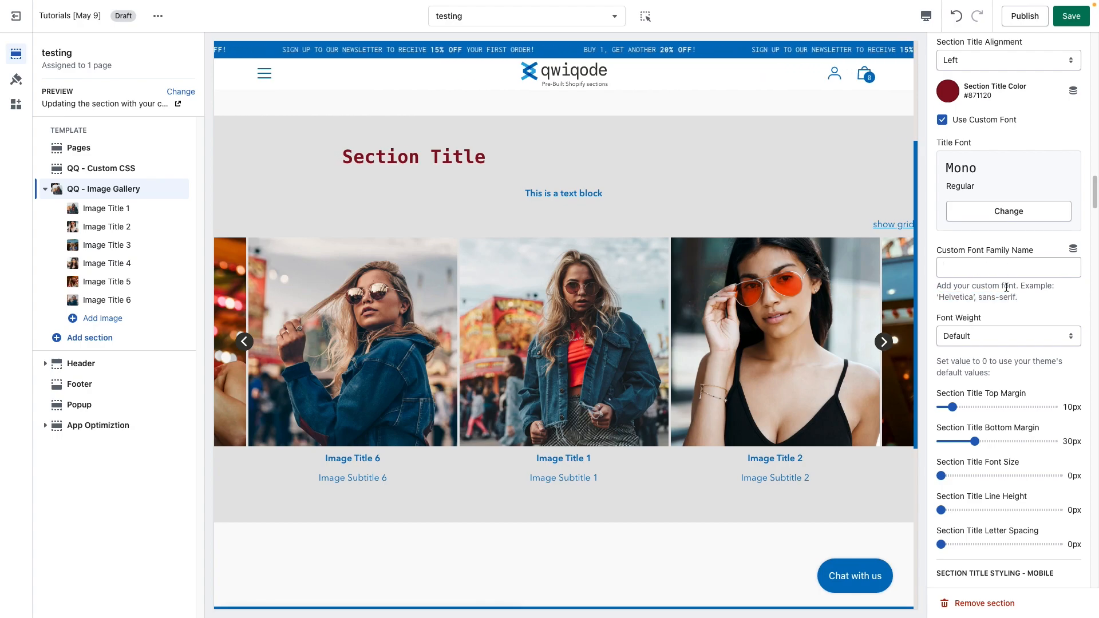
Step: Try the section title Font Weight at 400 (Regular), then return it to Default
scroll(1002, 297, down, 1)
click(984, 312)
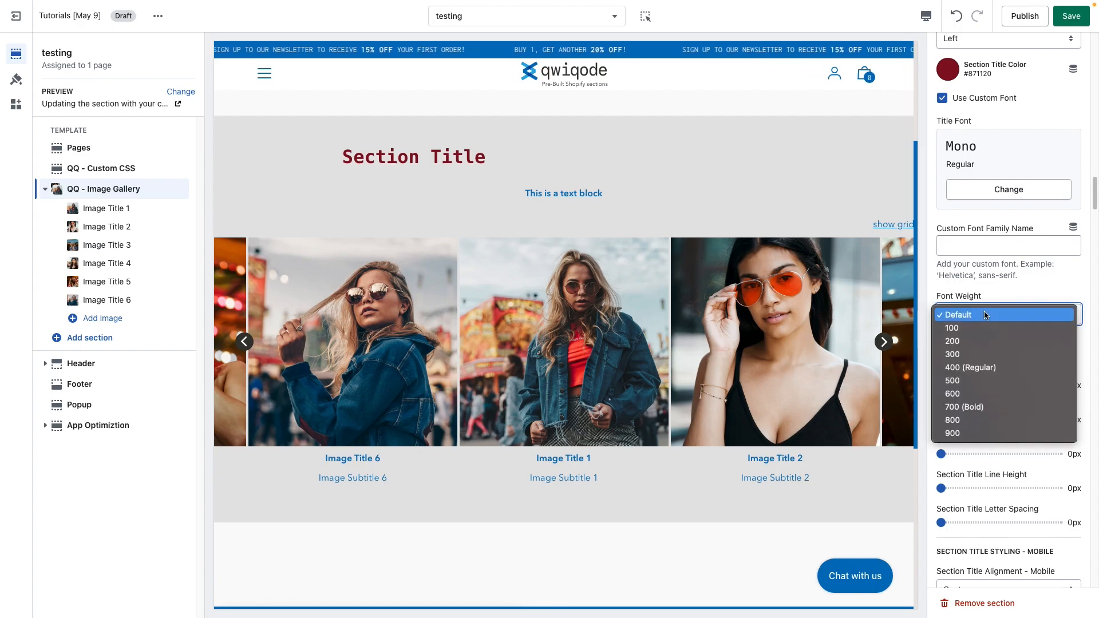
click(993, 368)
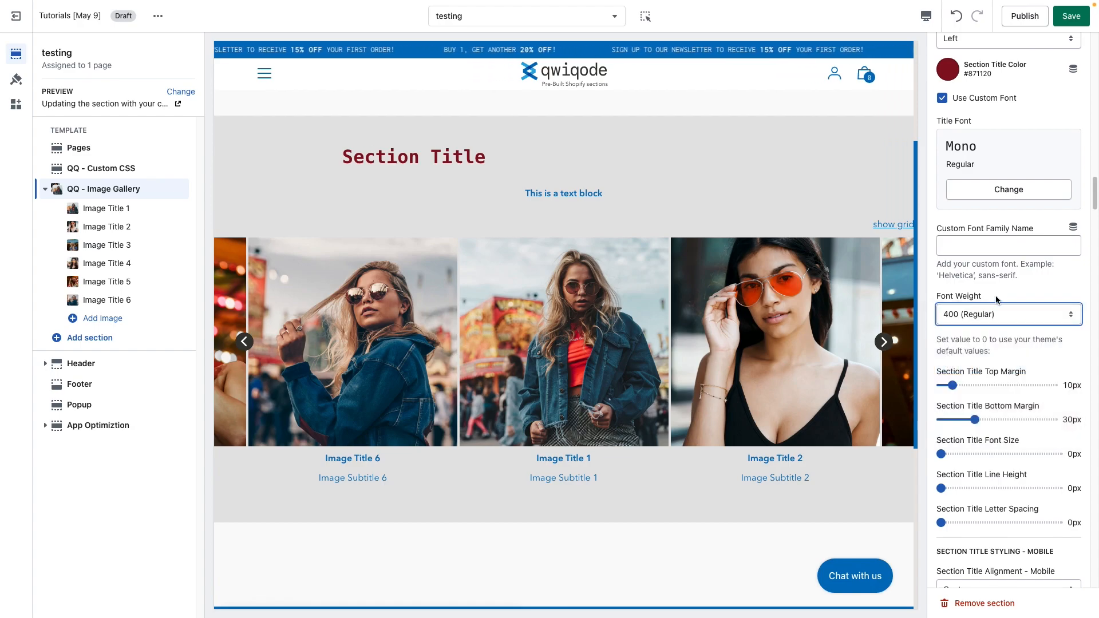
click(1003, 314)
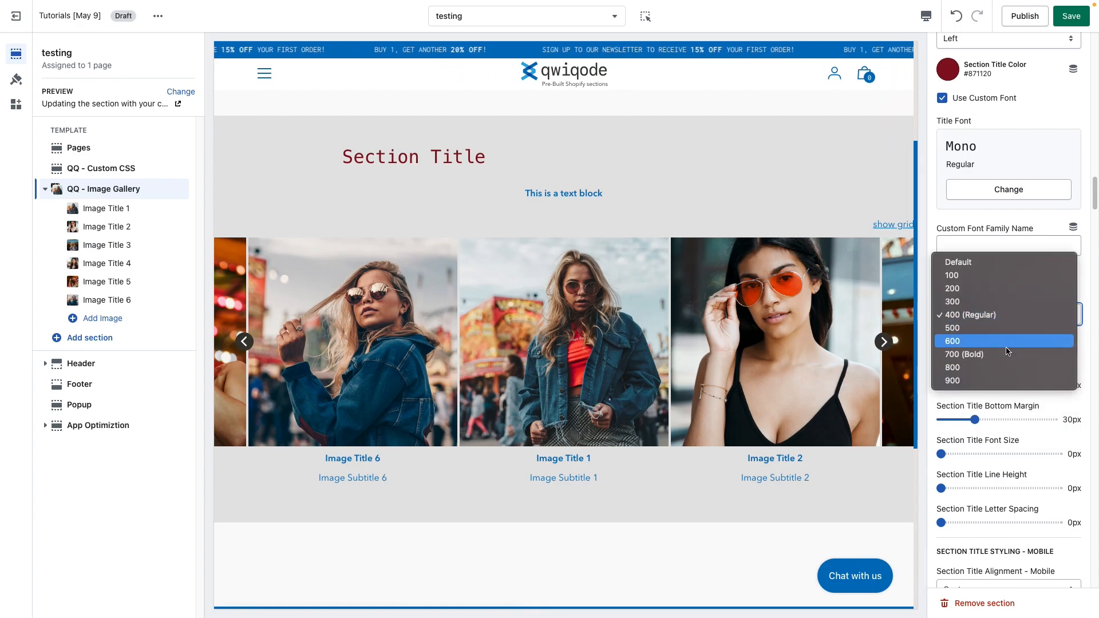
click(994, 264)
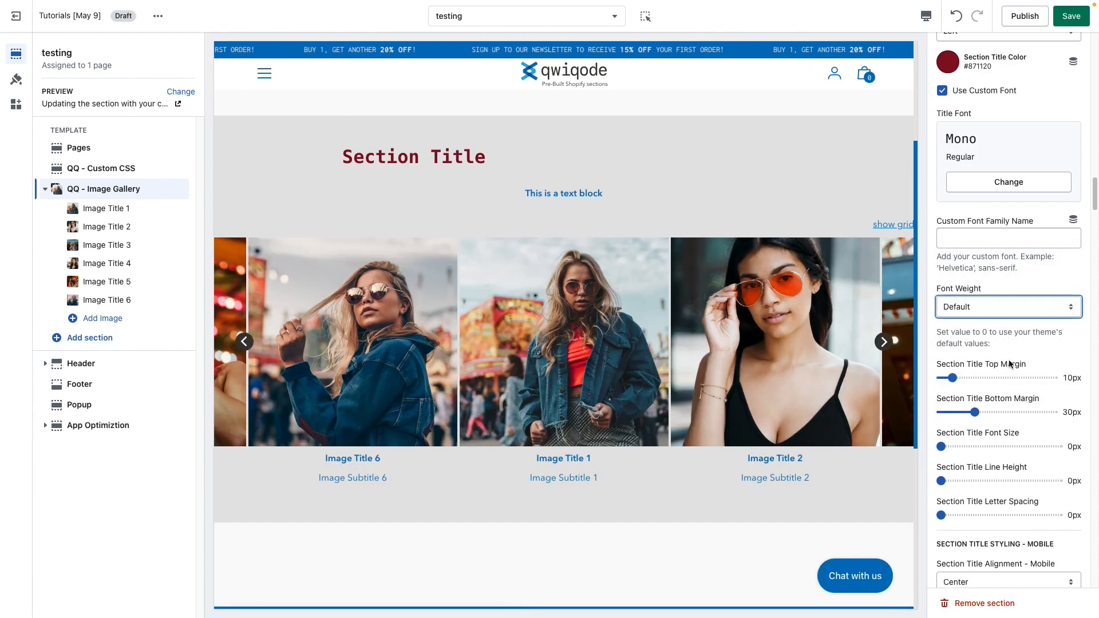
Step: Set the Section Title Alignment to Center
scroll(996, 332, down, 1)
scroll(978, 309, up, 3)
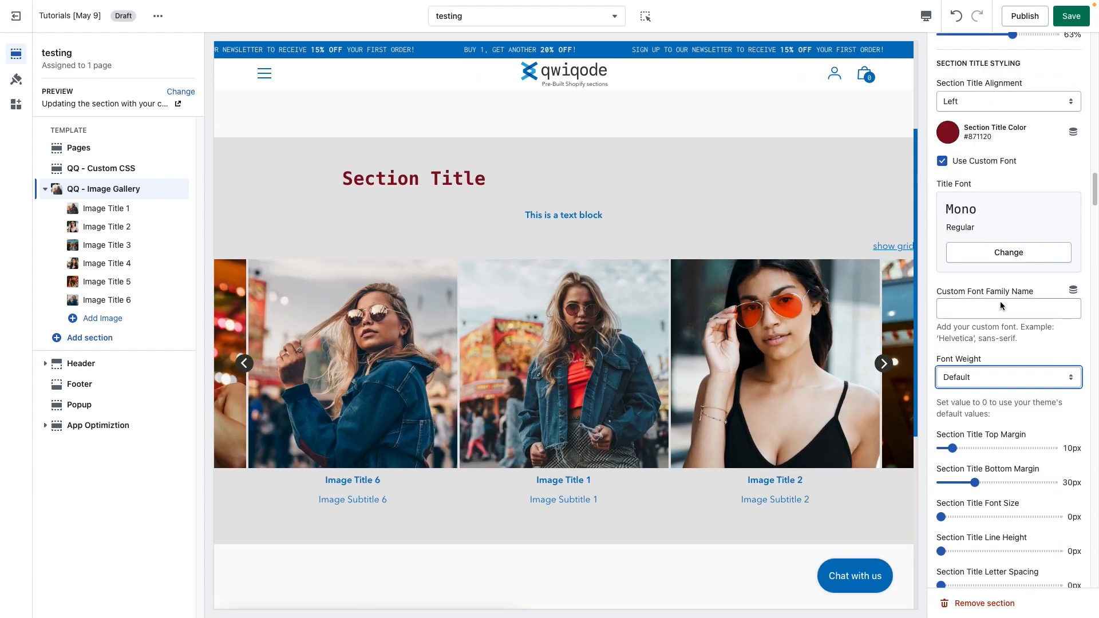
click(1001, 116)
key(Return)
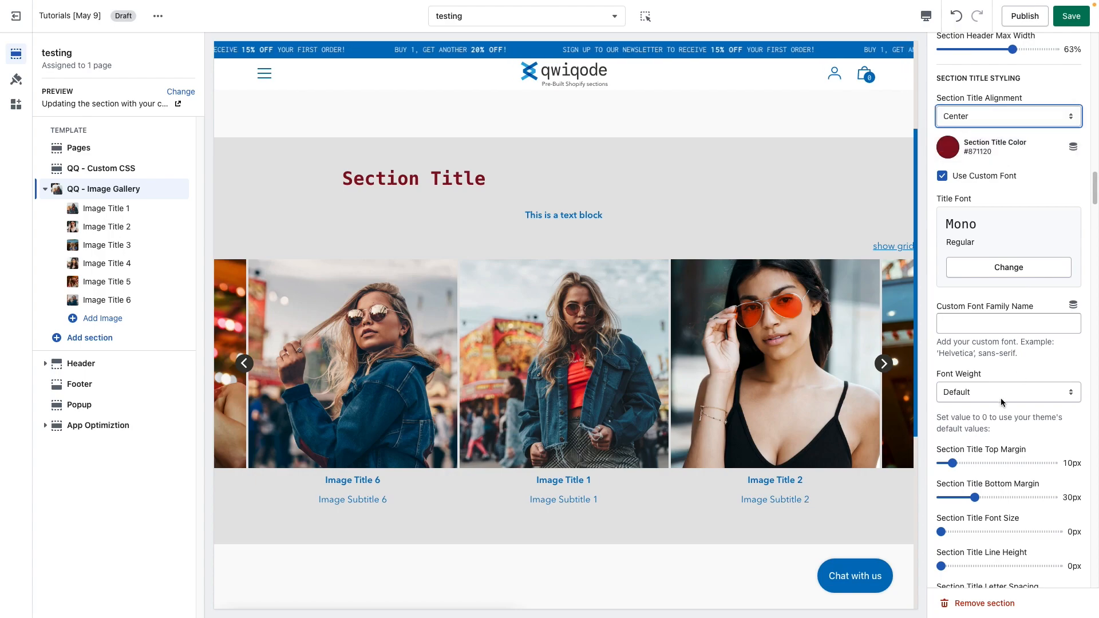
Step: Set the Section Title Top Margin to 18px and the Section Title Bottom Margin to 6px
scroll(1001, 397, down, 2)
scroll(1000, 399, down, 2)
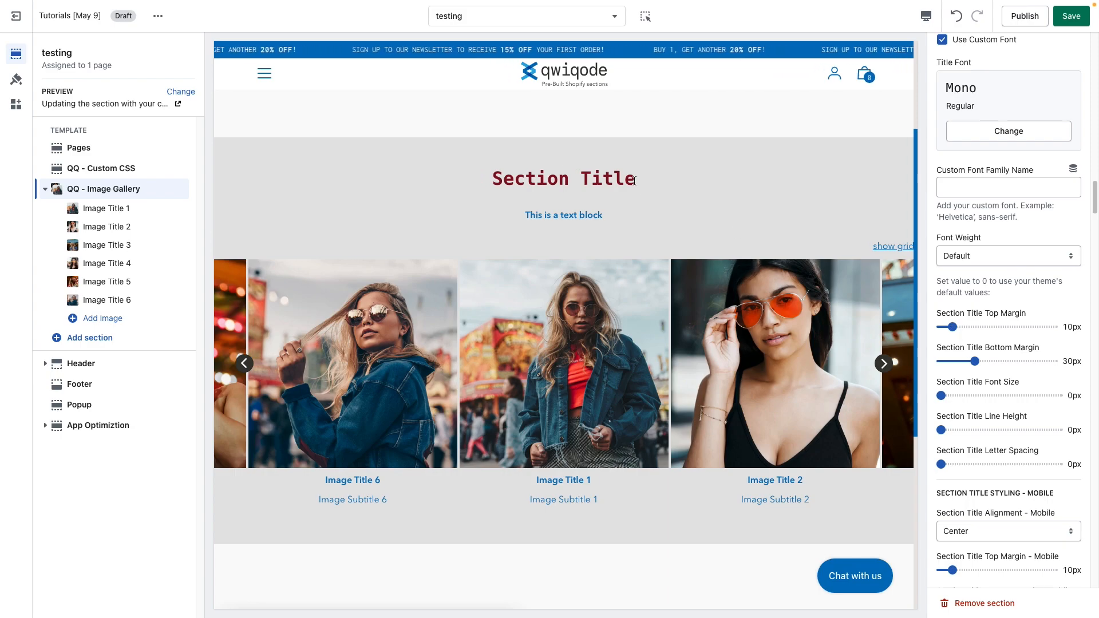
drag(625, 180, 569, 180)
drag(951, 326, 971, 326)
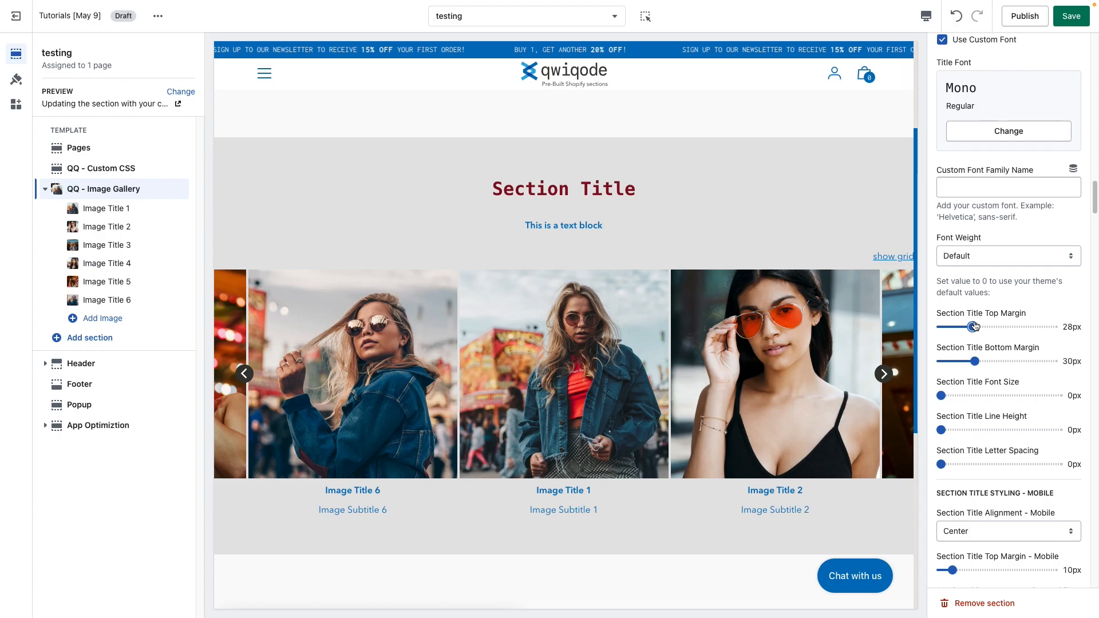
drag(972, 326, 947, 361)
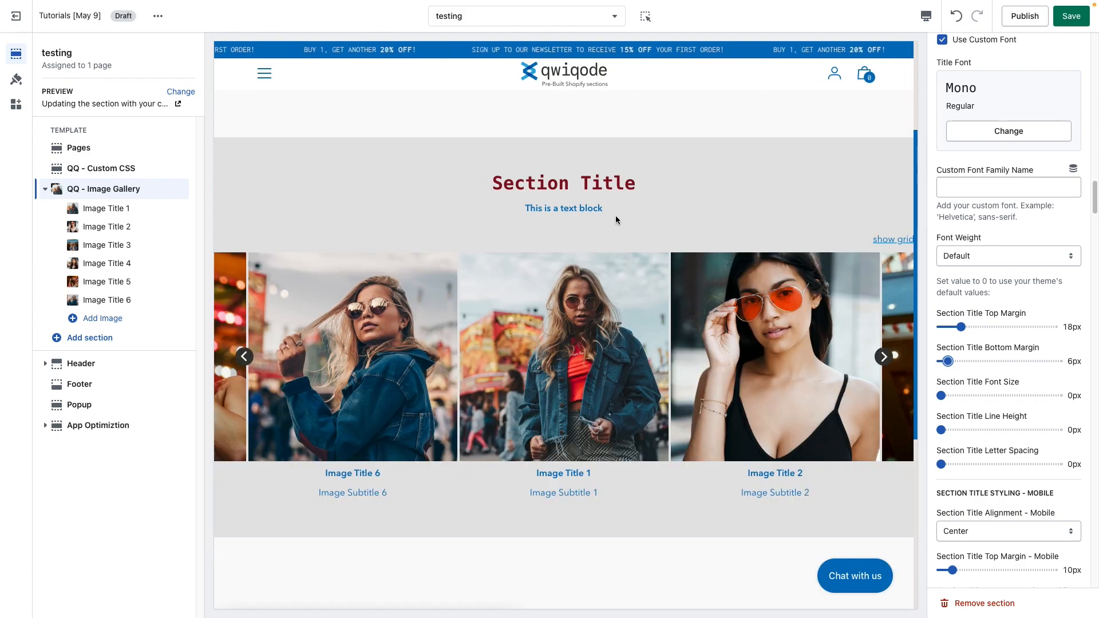
Step: Set the Section Title Font Size to 57px
drag(601, 182, 530, 180)
click(620, 186)
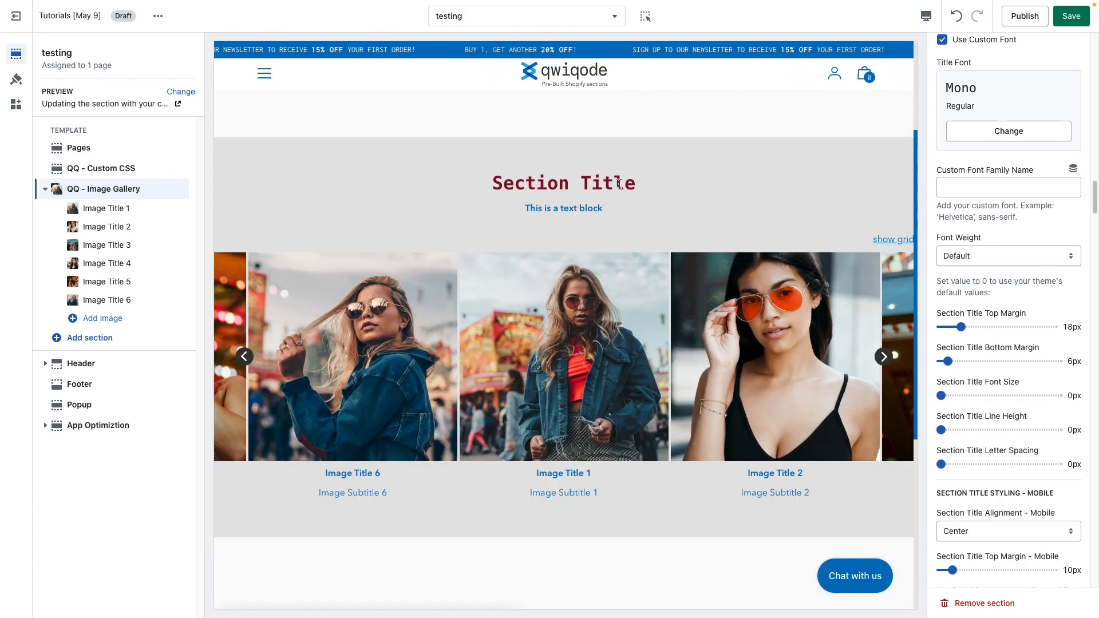
scroll(1021, 421, down, 1)
click(1006, 373)
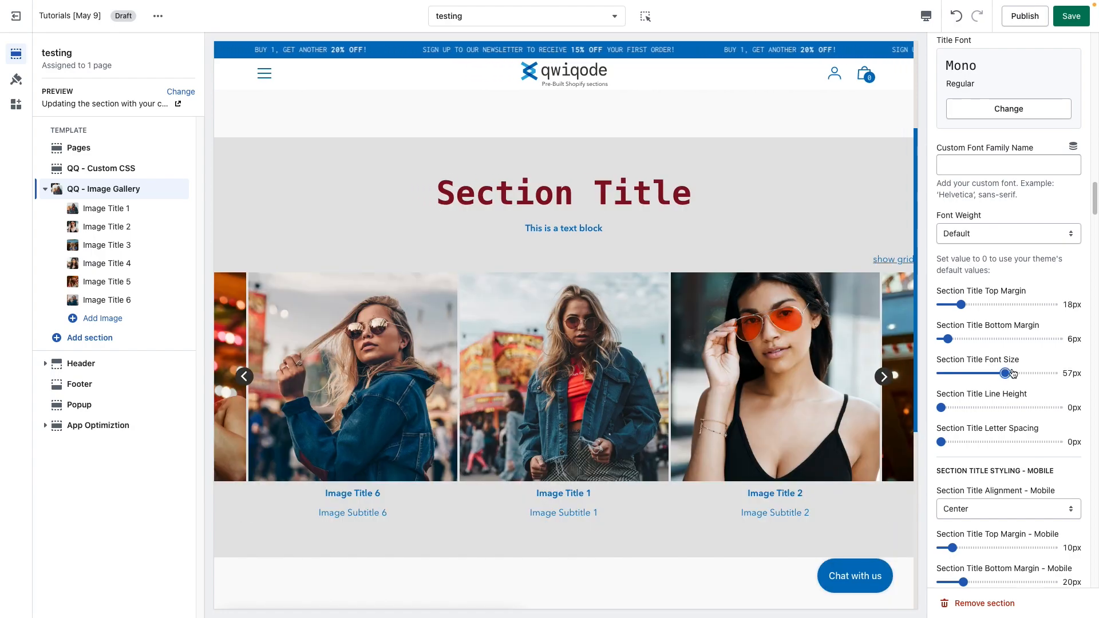
Step: Disable Use Custom Font for the section title
scroll(1012, 373, up, 4)
click(942, 259)
scroll(1024, 463, down, 4)
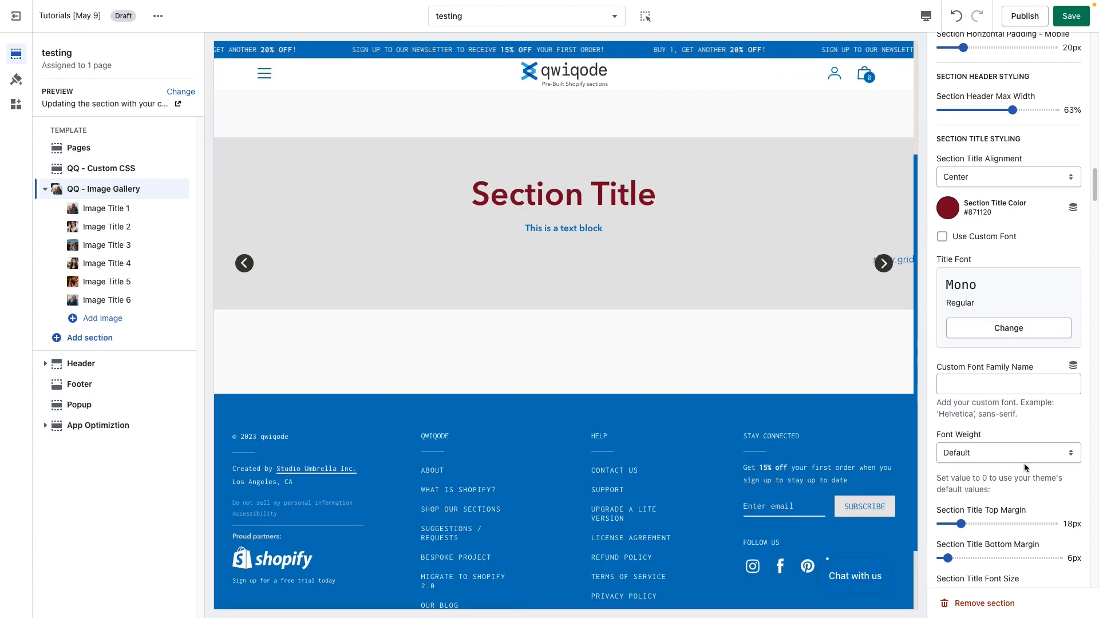
scroll(1020, 458, up, 4)
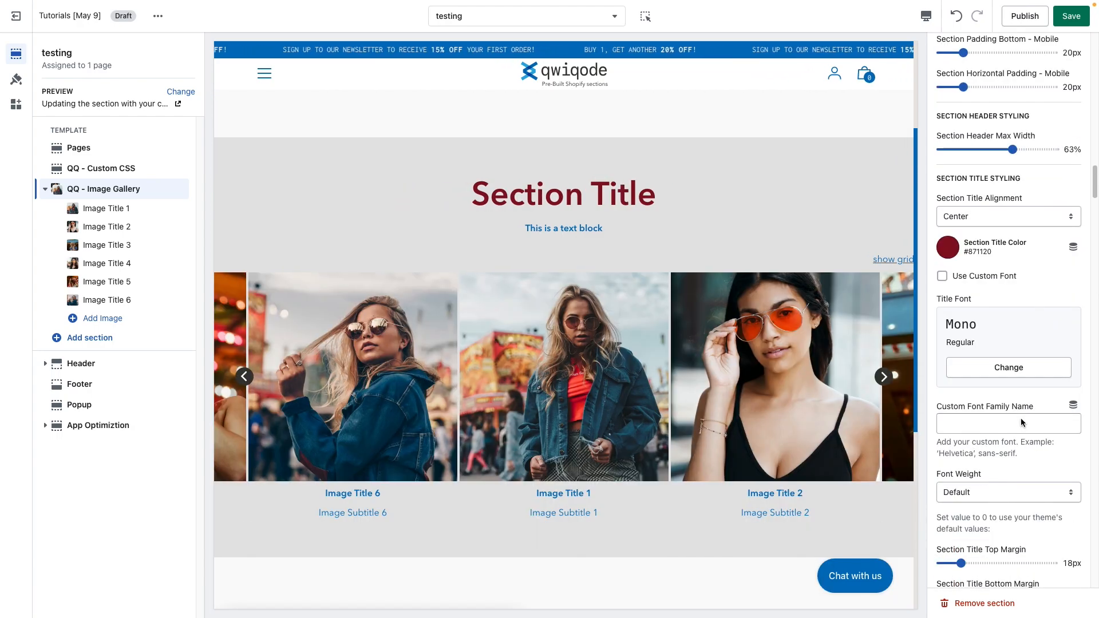
scroll(1004, 409, down, 1)
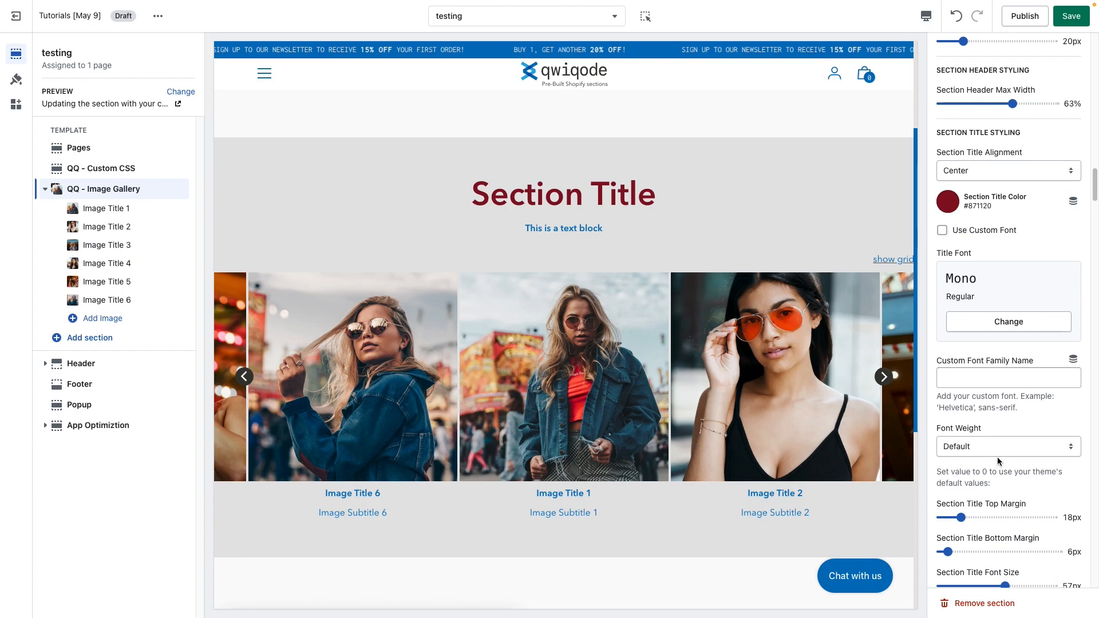
Step: Set the section title Font Weight to 400 (Regular)
click(999, 453)
click(1002, 499)
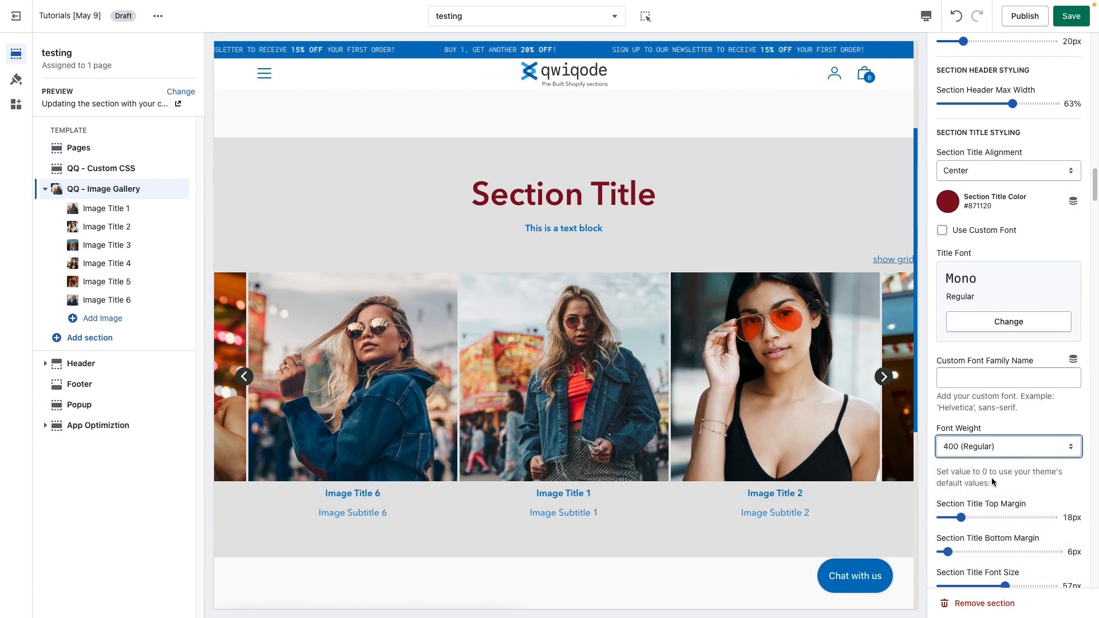
scroll(993, 486, down, 3)
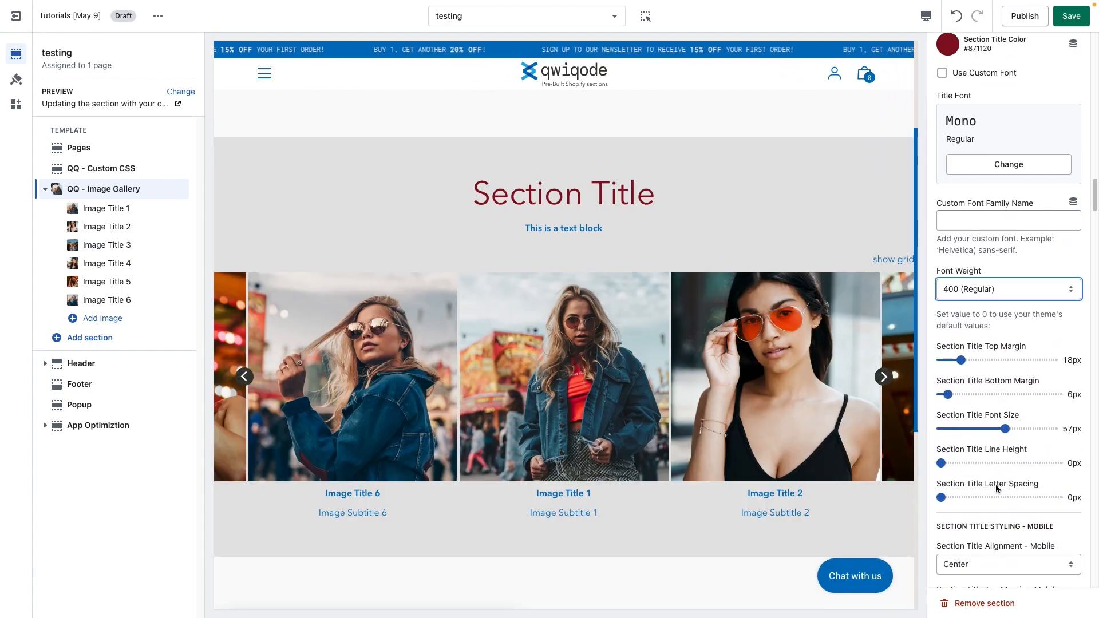
Step: Set the Section Title Font Size to 45px
click(991, 429)
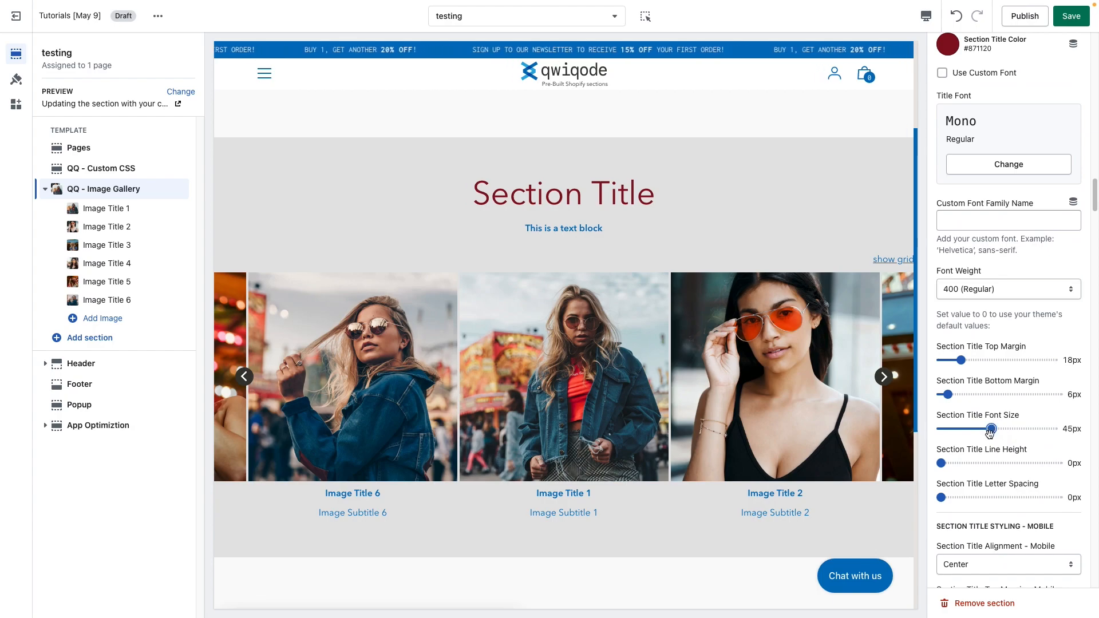
scroll(980, 472, down, 3)
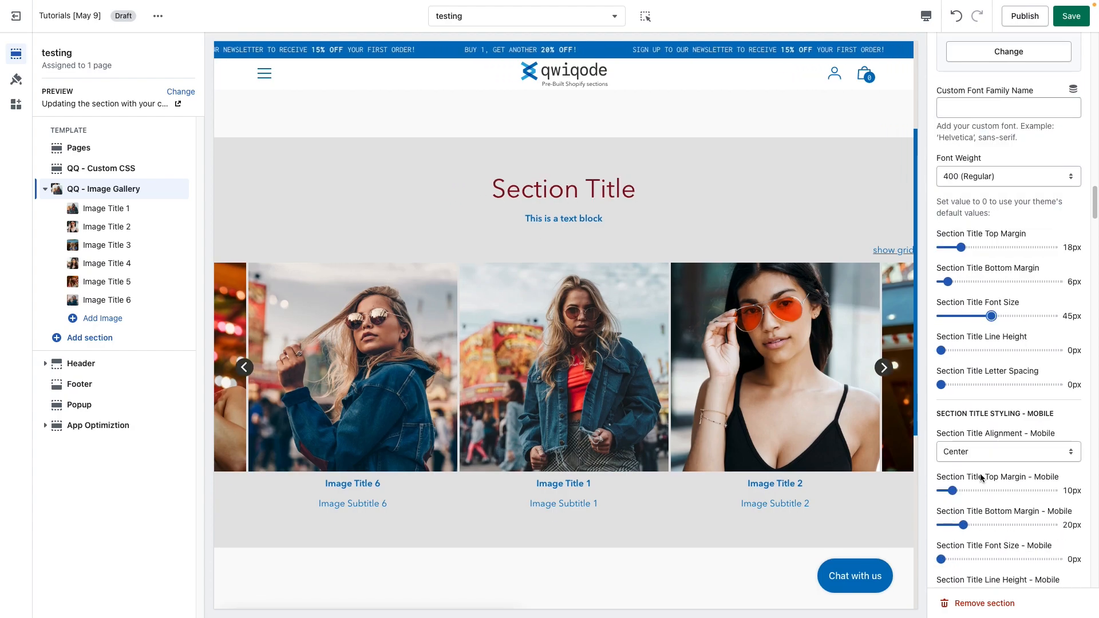
drag(1026, 323, 976, 325)
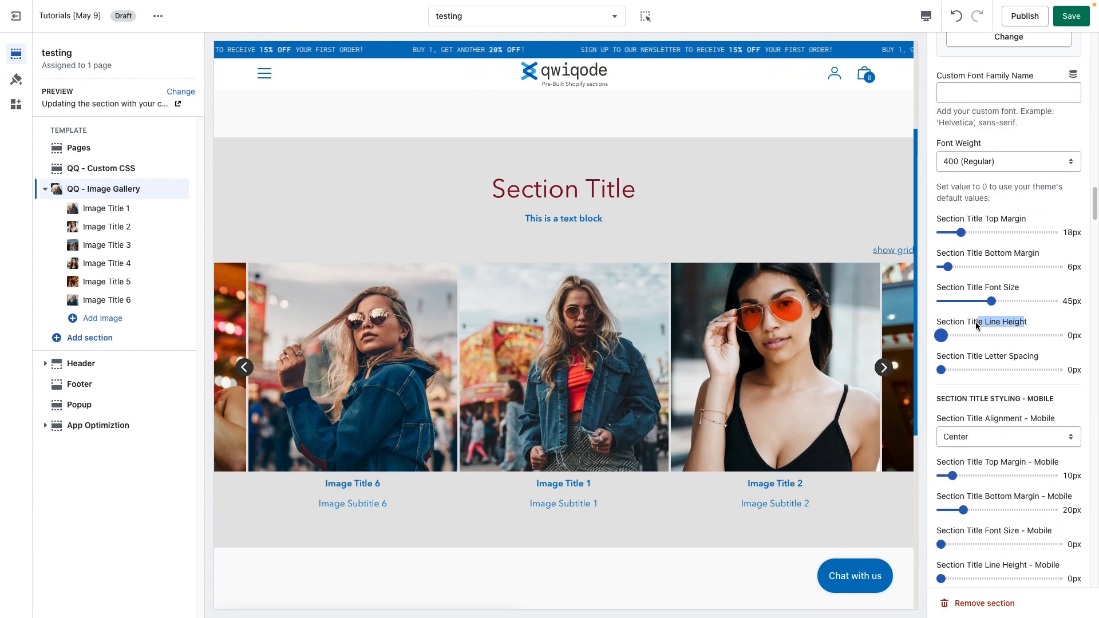
click(1007, 323)
drag(493, 190, 628, 193)
click(676, 198)
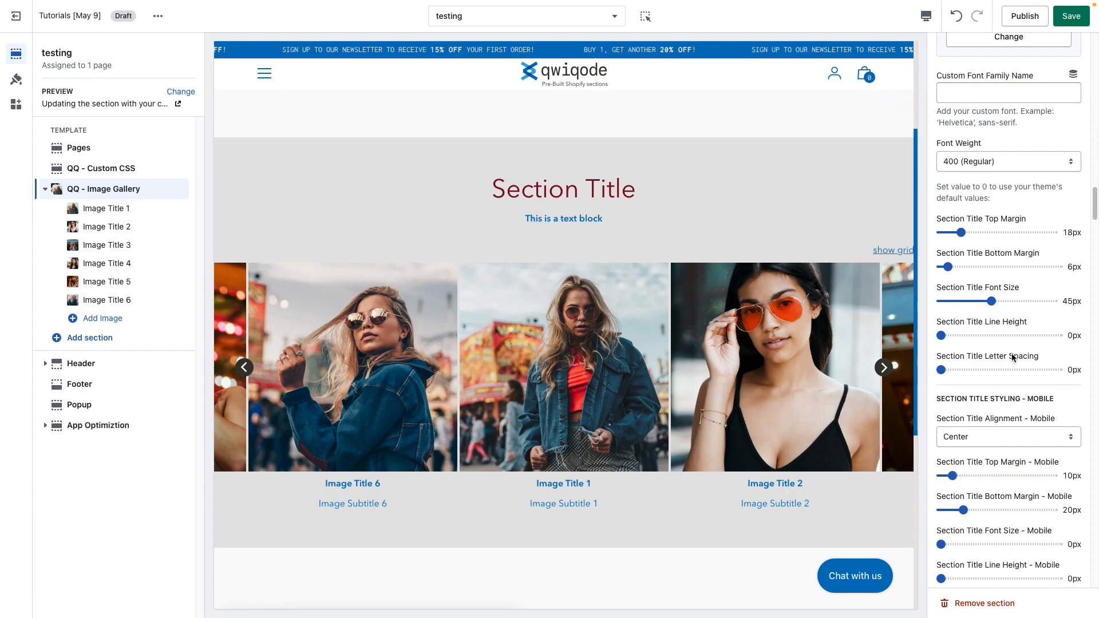
Step: Try a 2px Section Title Letter Spacing and reset it to 0px
click(965, 370)
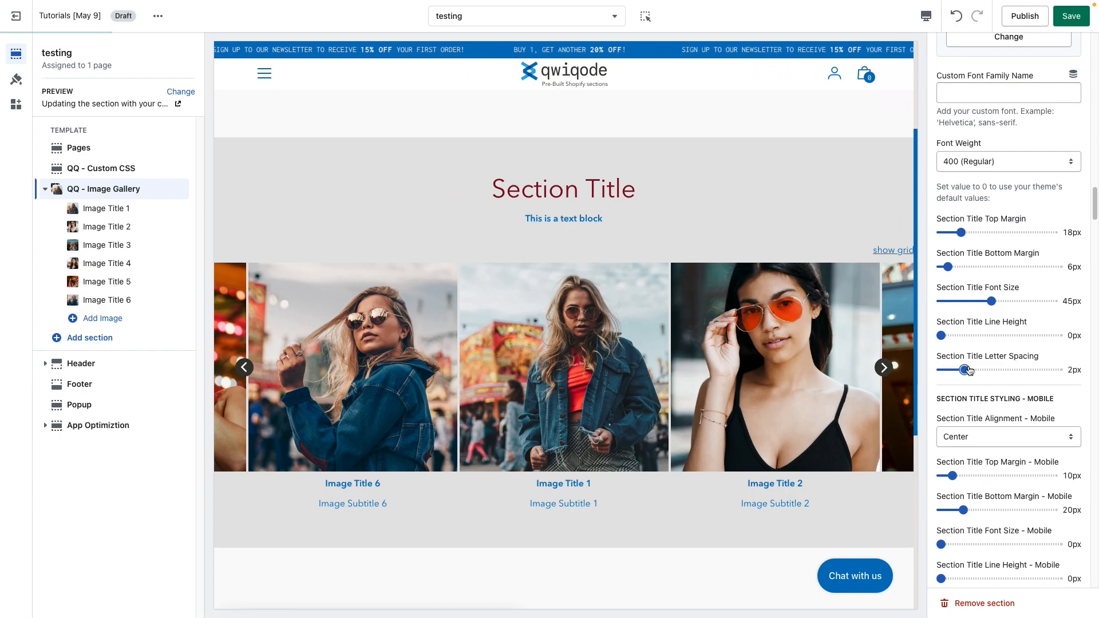
drag(967, 370, 932, 375)
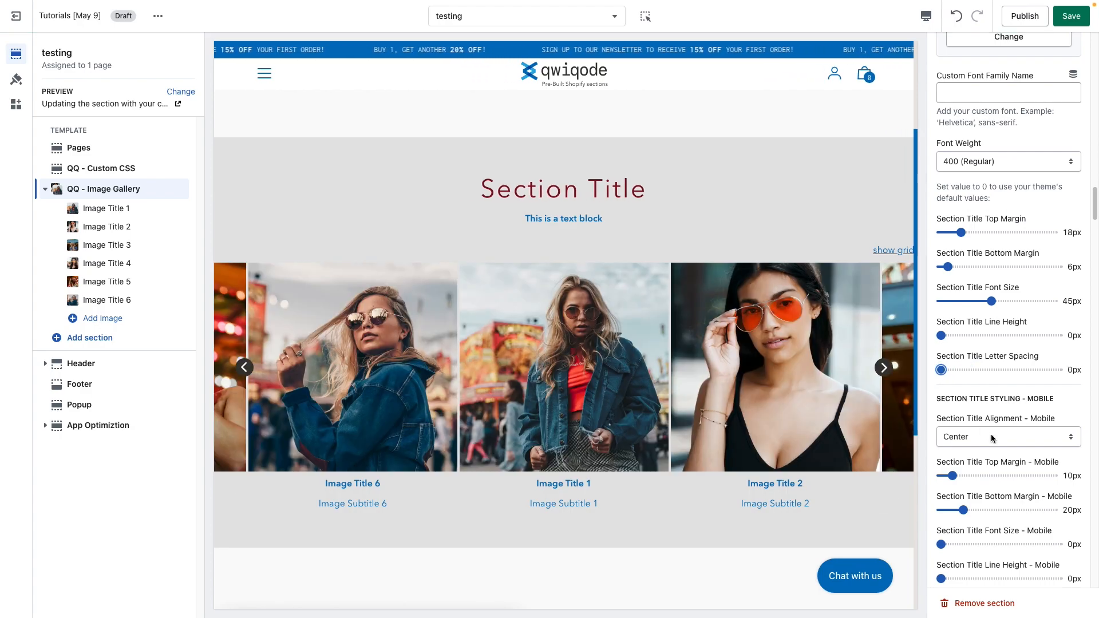
scroll(990, 434, down, 2)
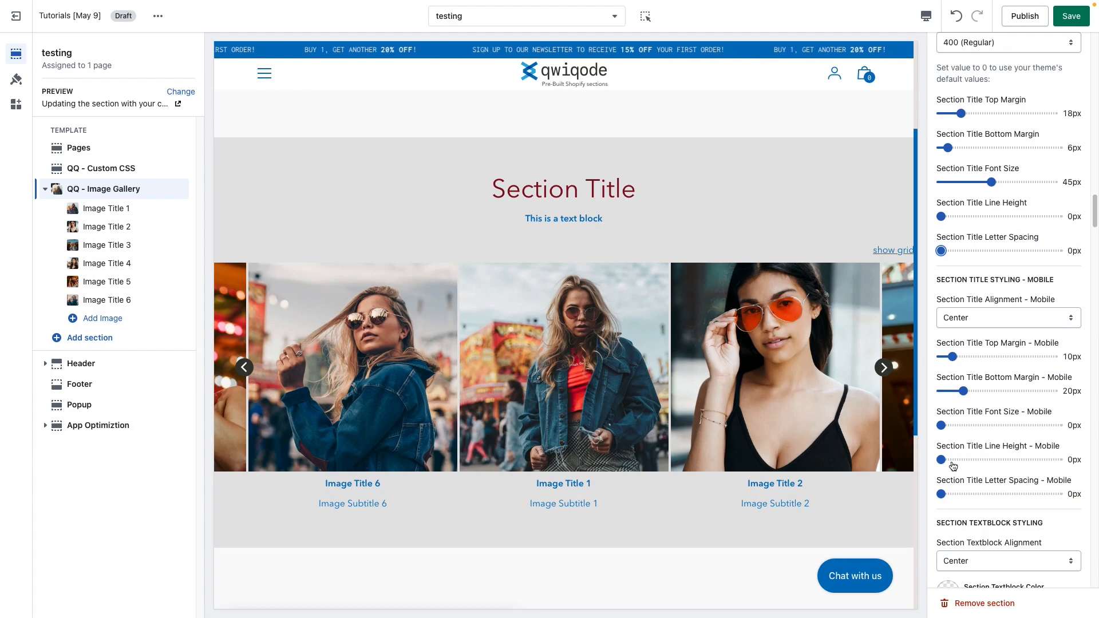
scroll(977, 479, down, 5)
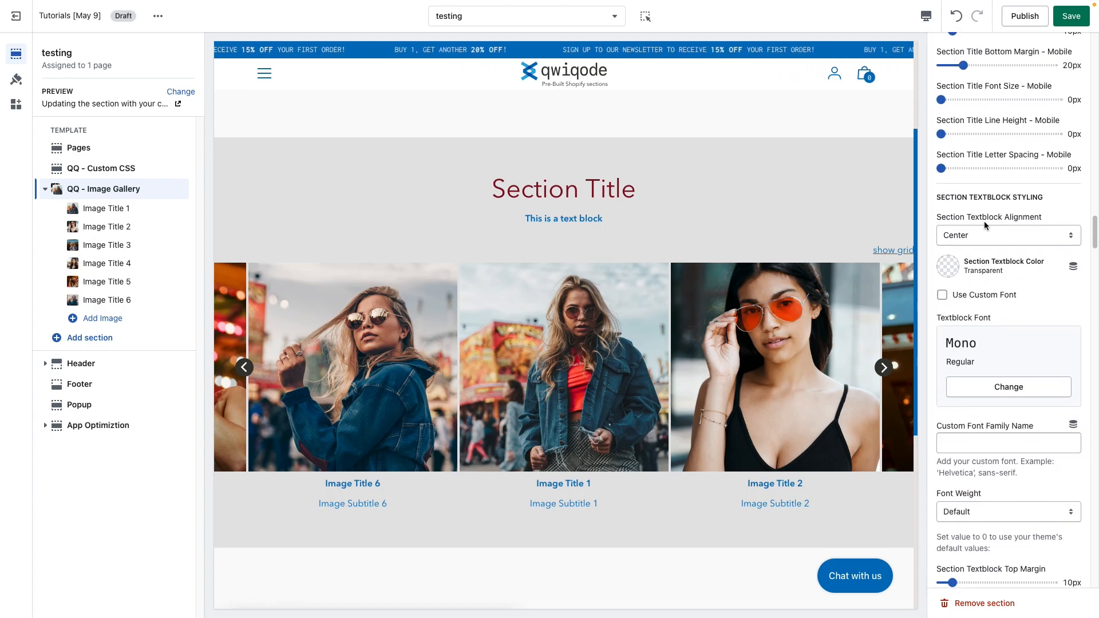
Step: Try Left and Right for the Section Textblock Alignment, then return it to Center
drag(593, 219, 530, 220)
click(992, 227)
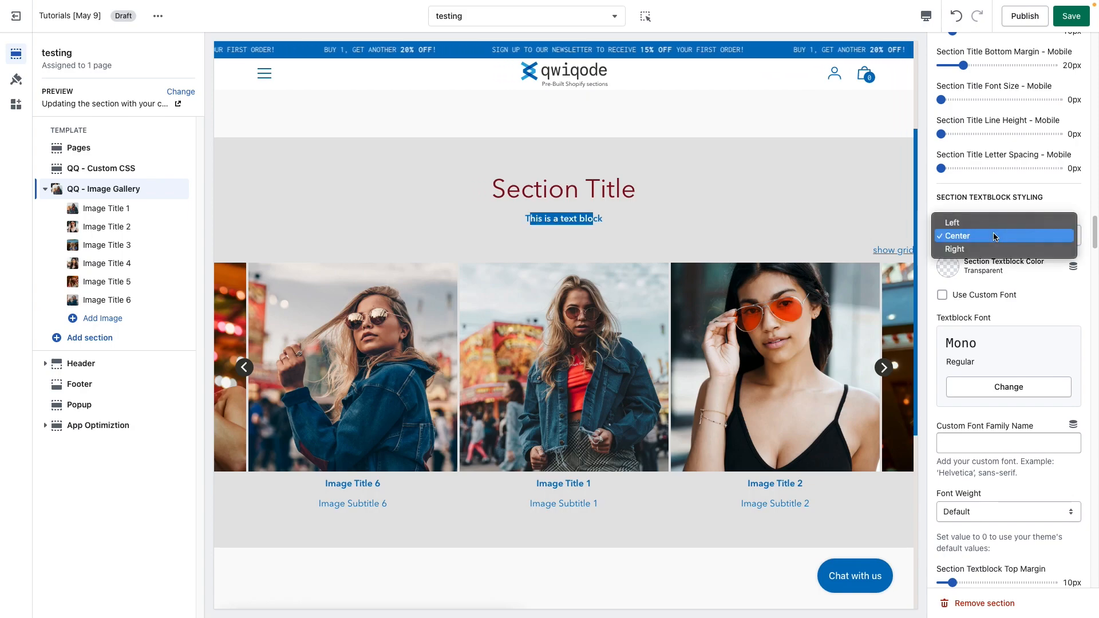
click(993, 223)
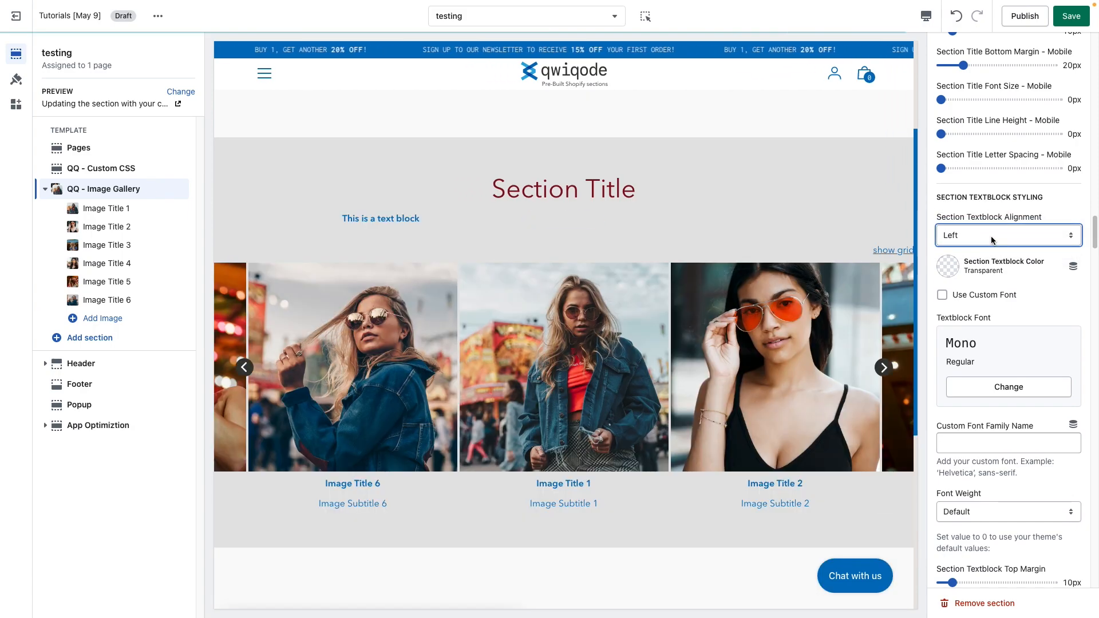
click(993, 236)
click(996, 262)
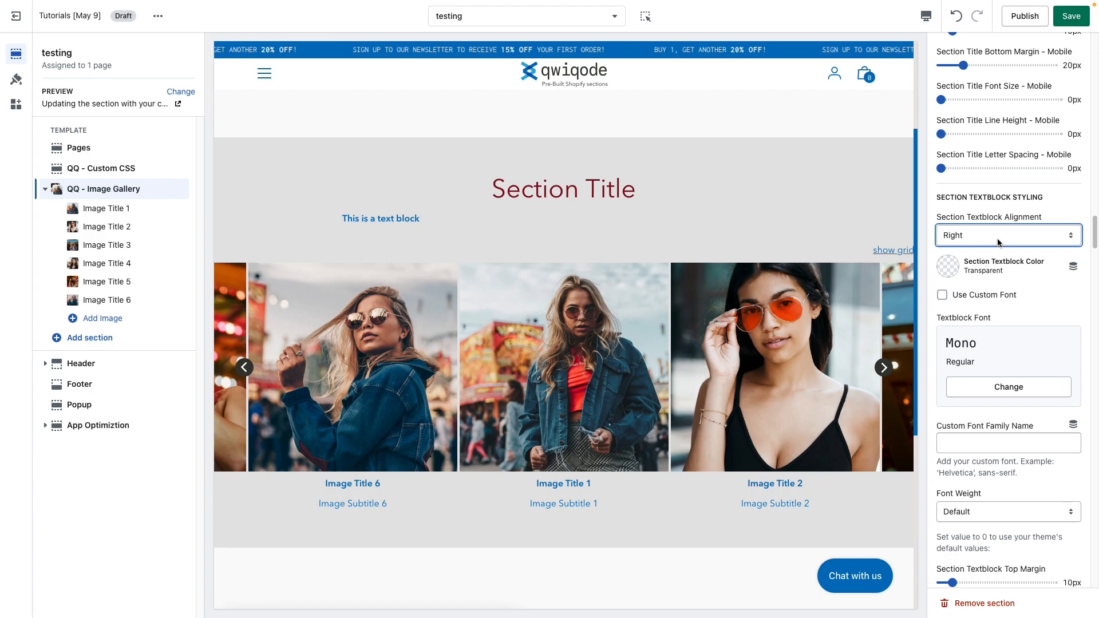
click(997, 239)
click(998, 222)
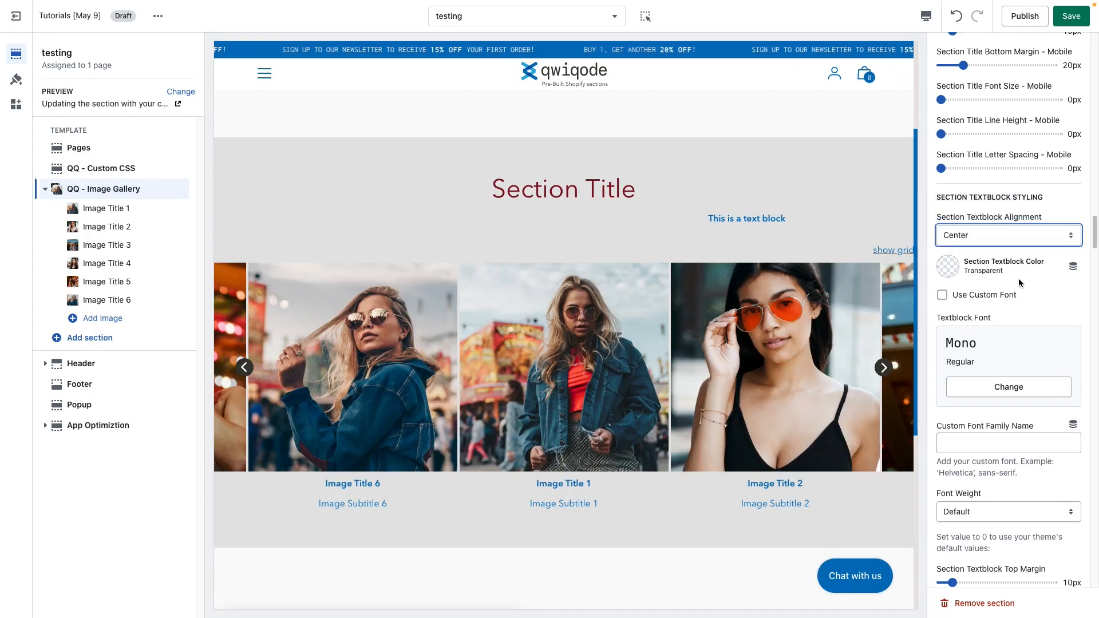
Step: Set the Section Textblock Color to #373833
click(952, 267)
click(985, 218)
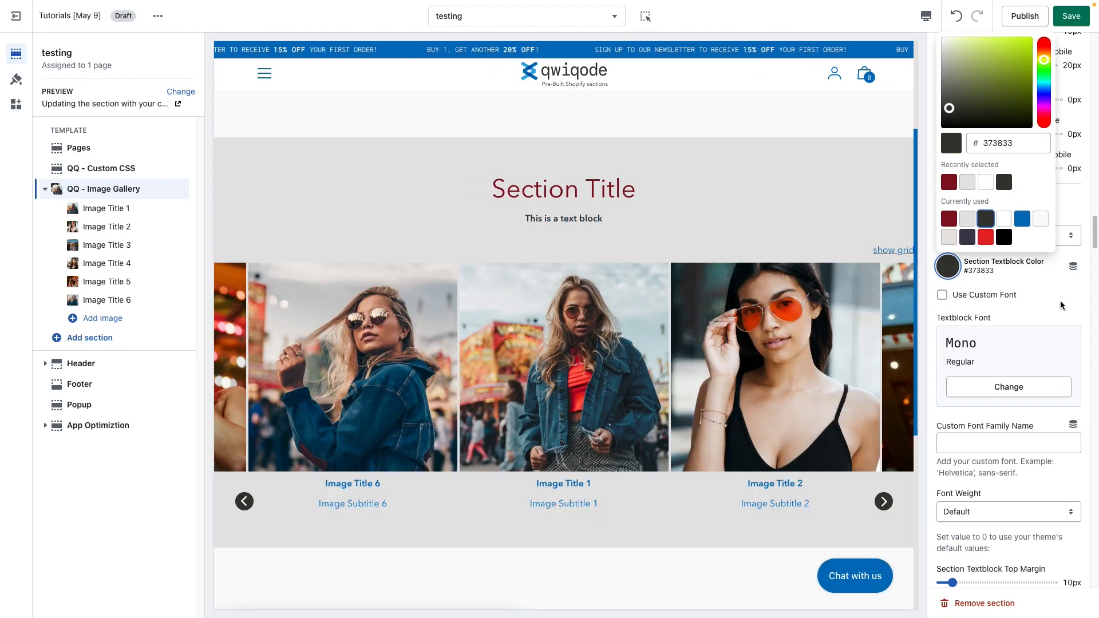
click(1051, 317)
Step: Set the textblock Font Weight to 400 (Regular)
scroll(952, 488, down, 1)
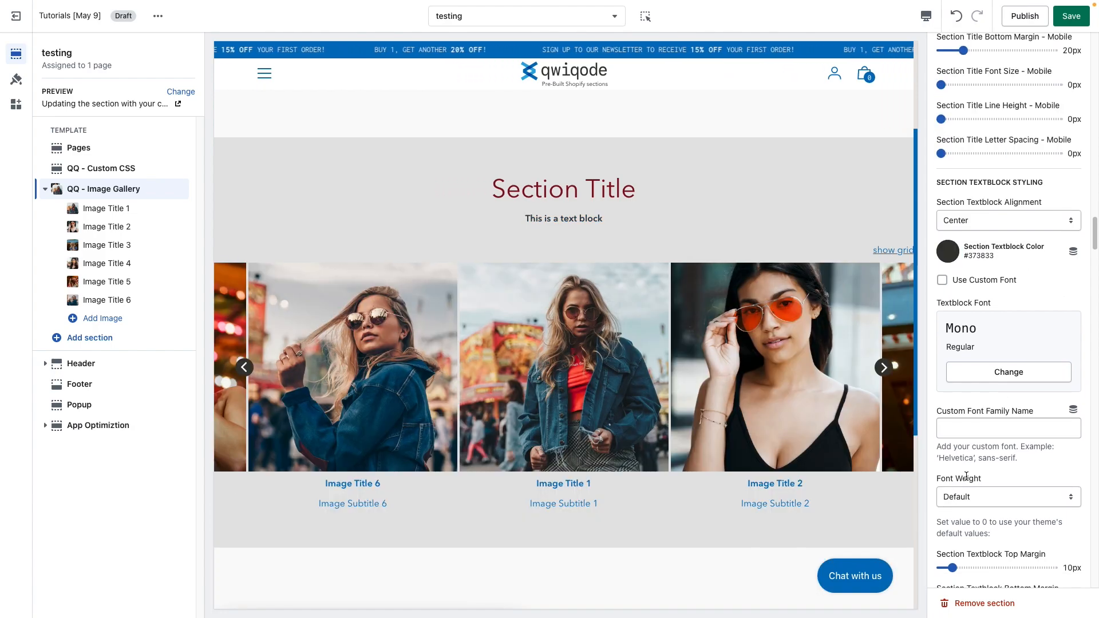
click(978, 483)
click(999, 536)
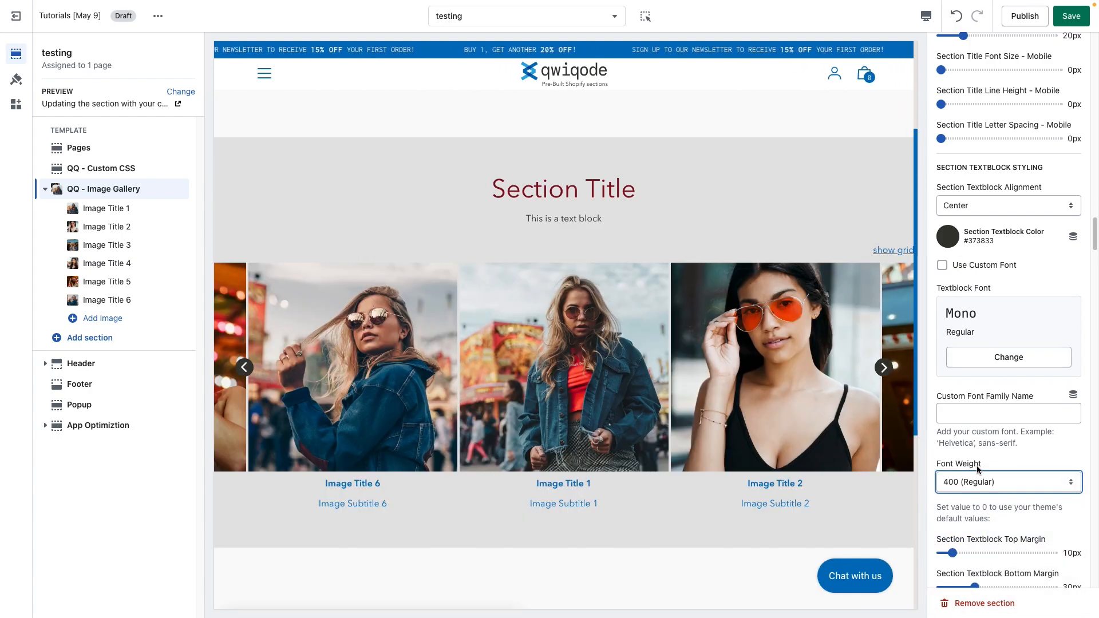
Step: Set the Image Dimensions to Portrait
scroll(996, 411, down, 5)
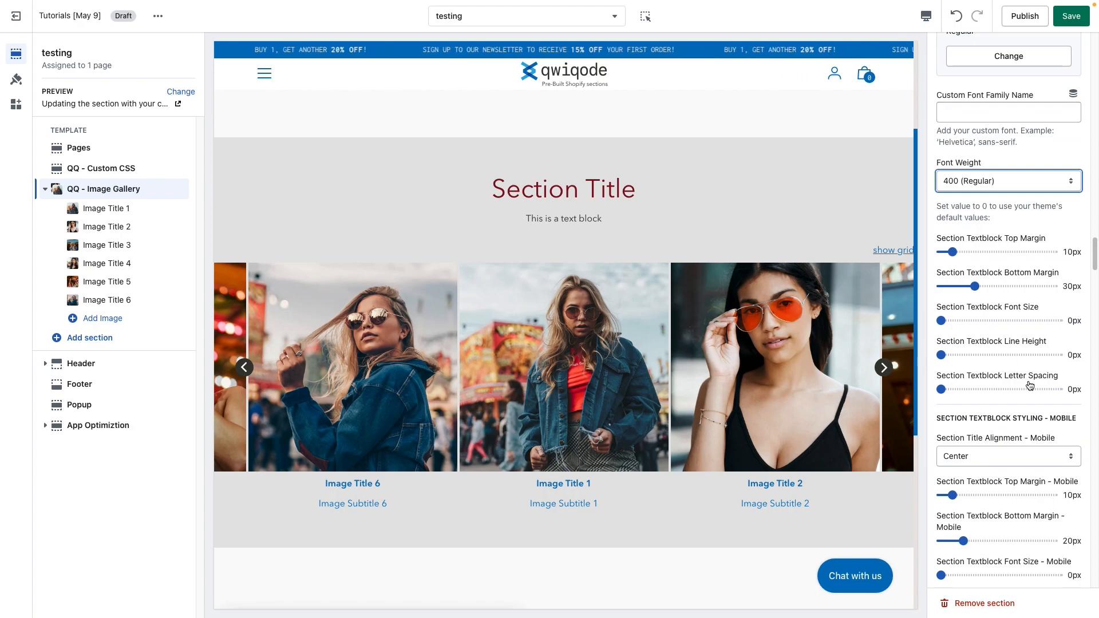
scroll(1023, 398, down, 3)
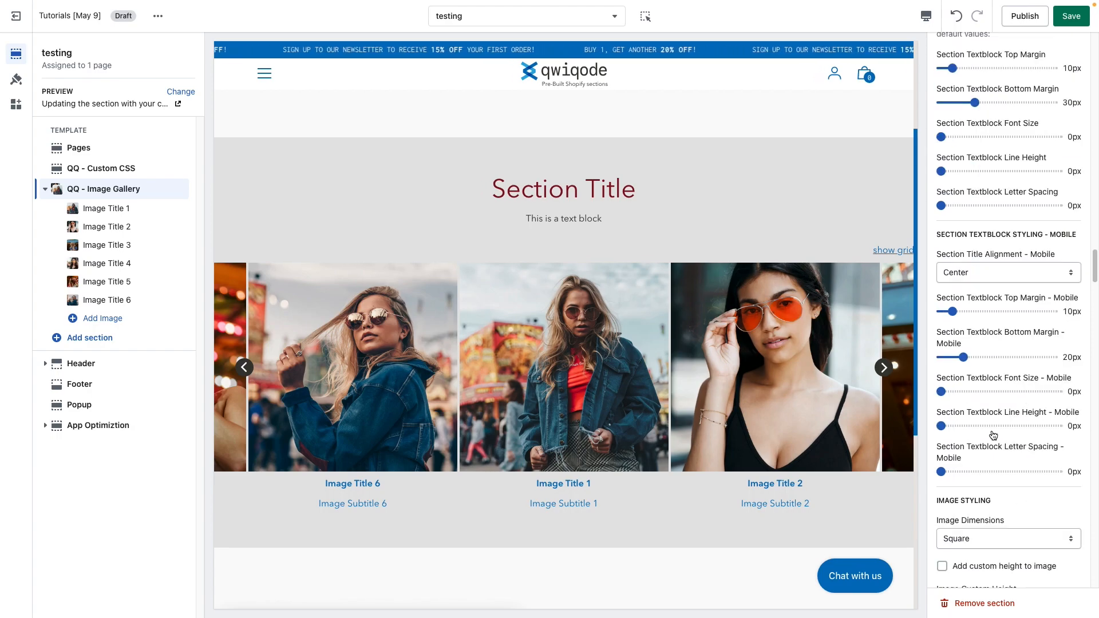
scroll(992, 435, down, 5)
scroll(993, 435, down, 2)
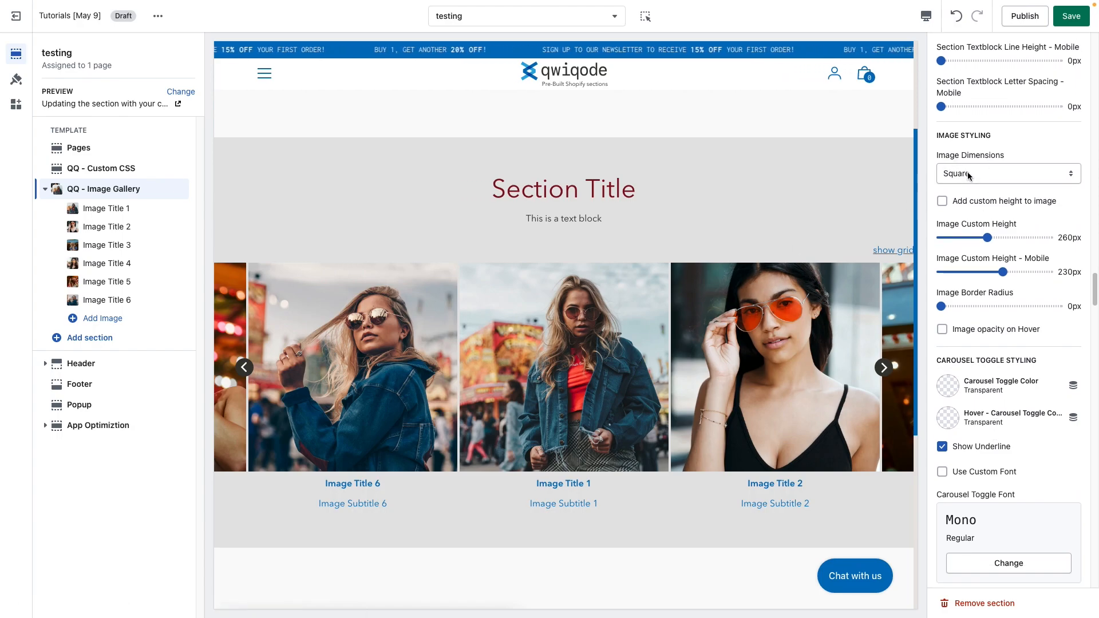
click(951, 175)
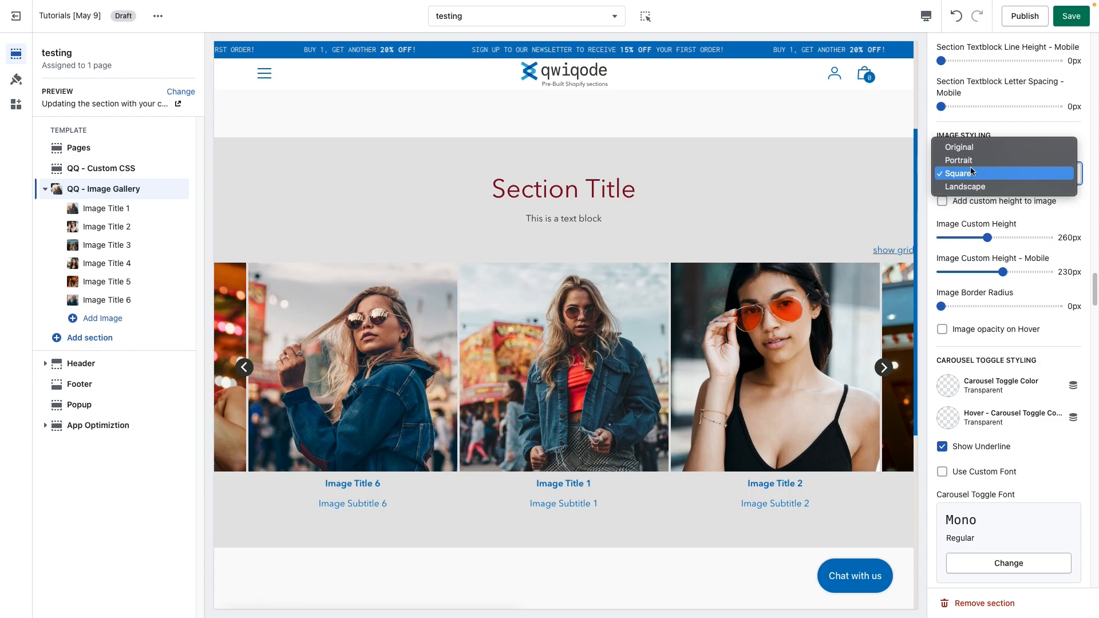
click(972, 160)
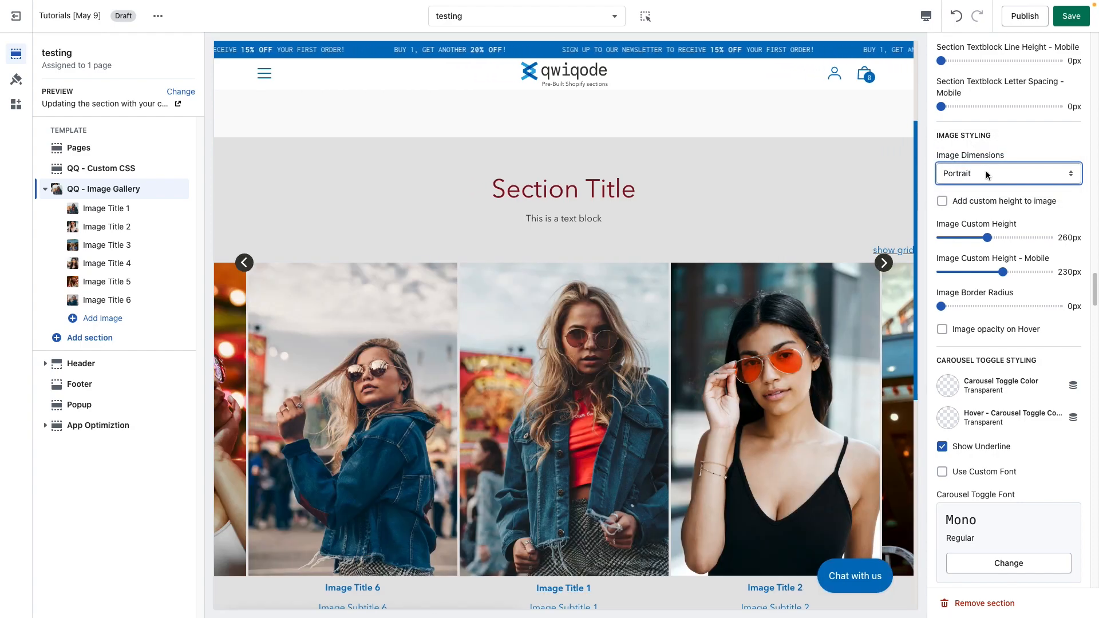
Step: Try Landscape and Original Image Dimensions, paging through the carousel preview, then return the dimensions to Portrait
click(984, 170)
click(988, 200)
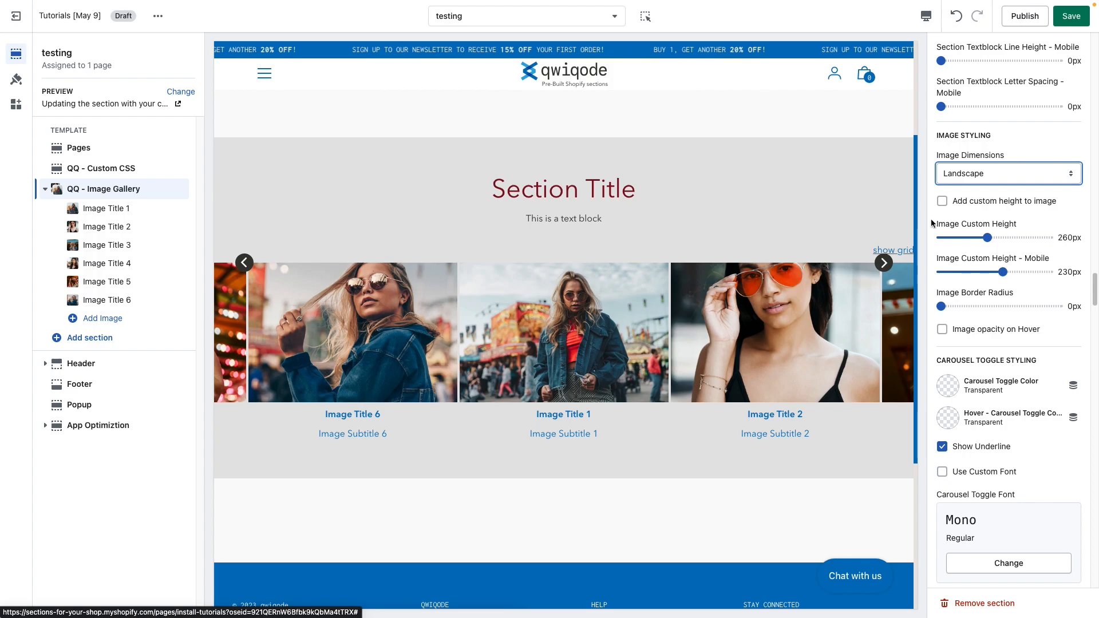
click(962, 174)
click(957, 185)
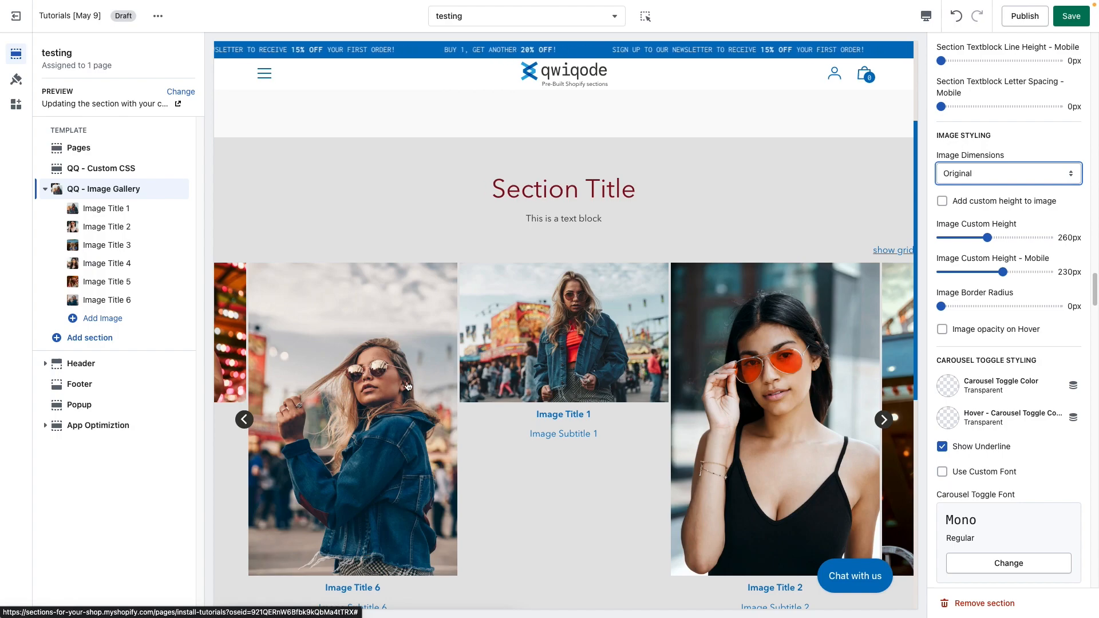
click(884, 420)
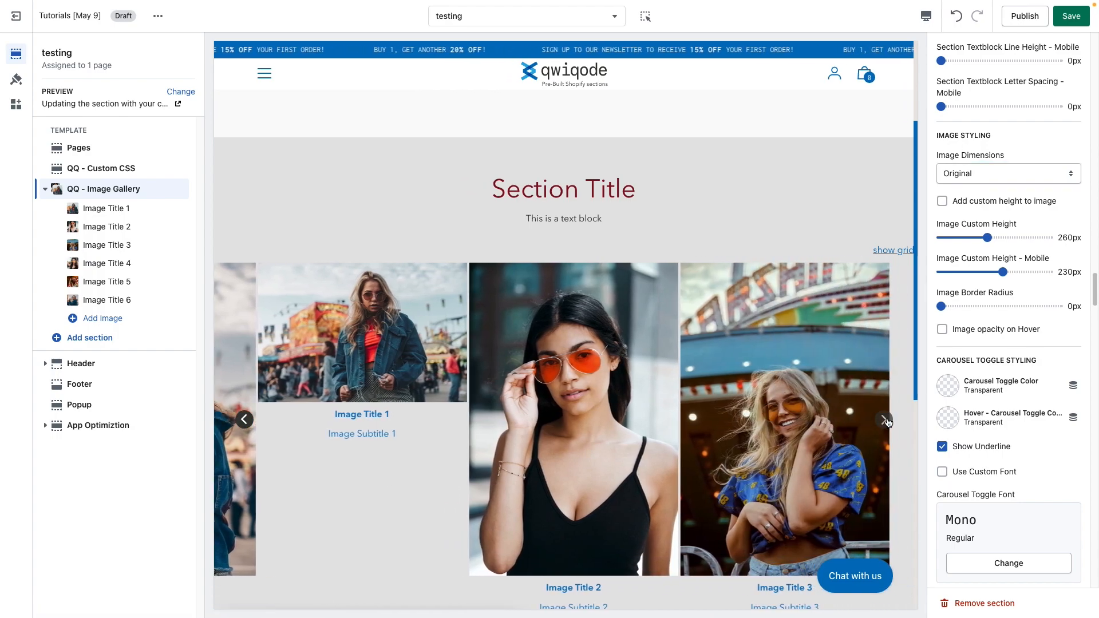
click(884, 420)
click(884, 420)
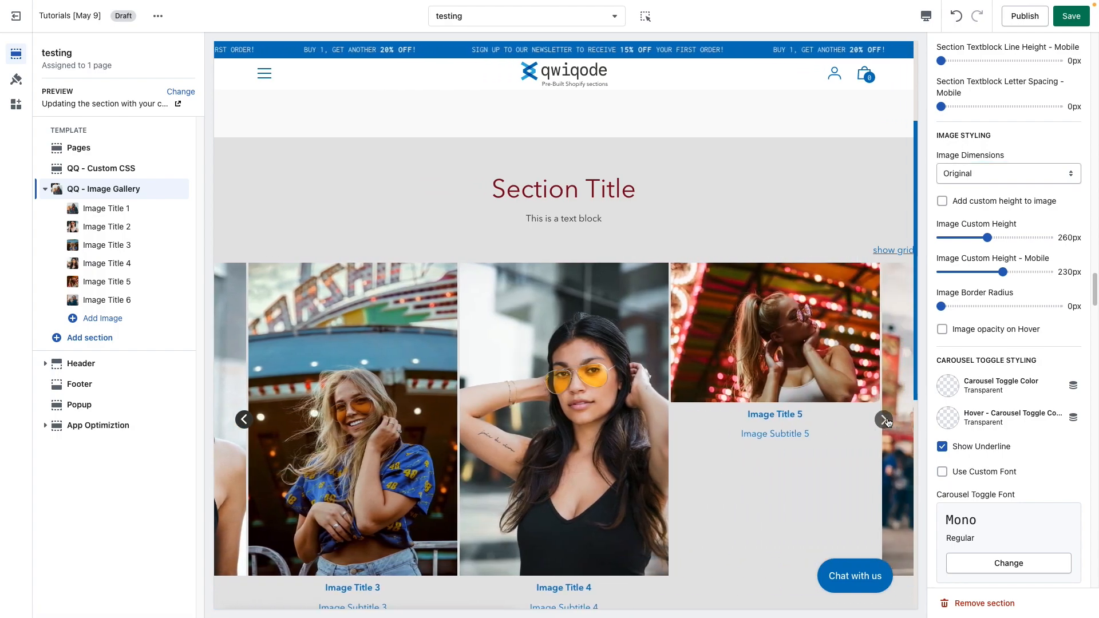
click(884, 420)
click(884, 420)
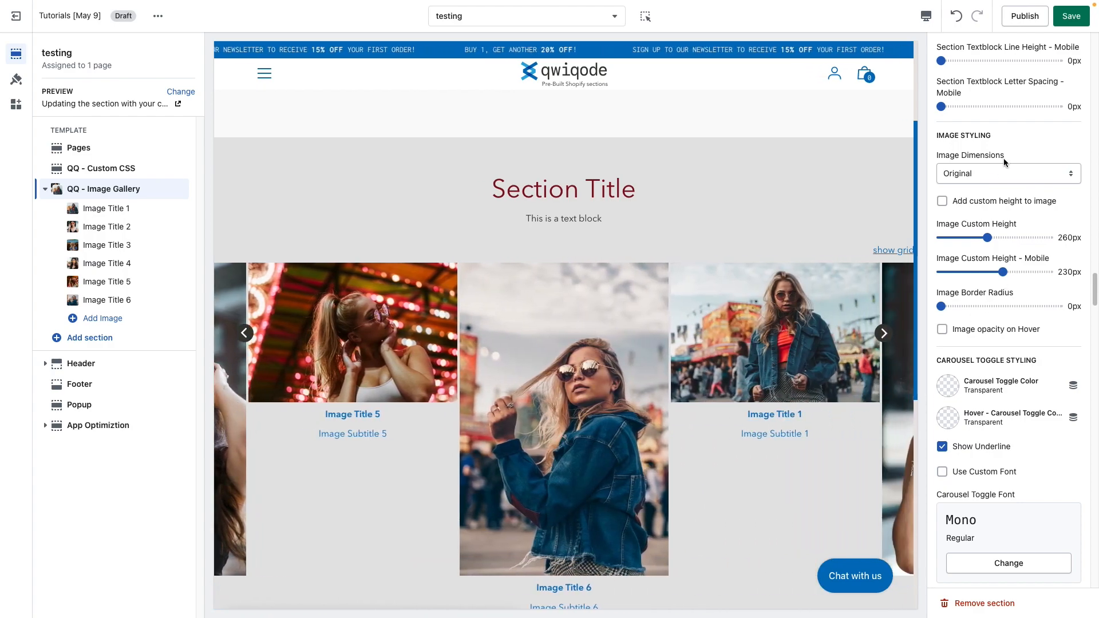
click(1007, 170)
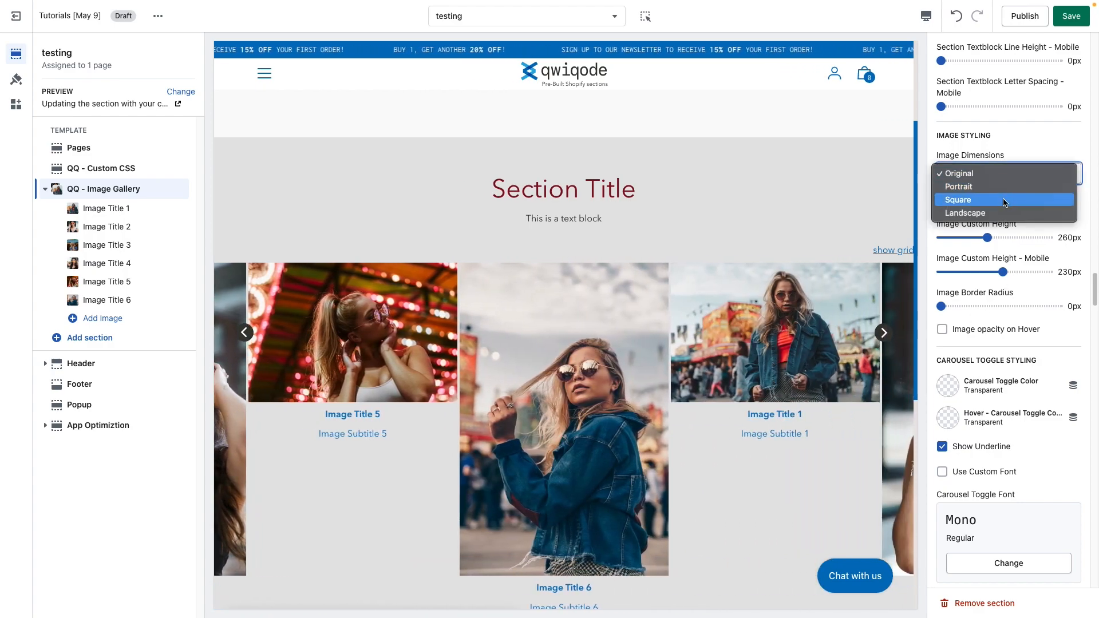
click(967, 187)
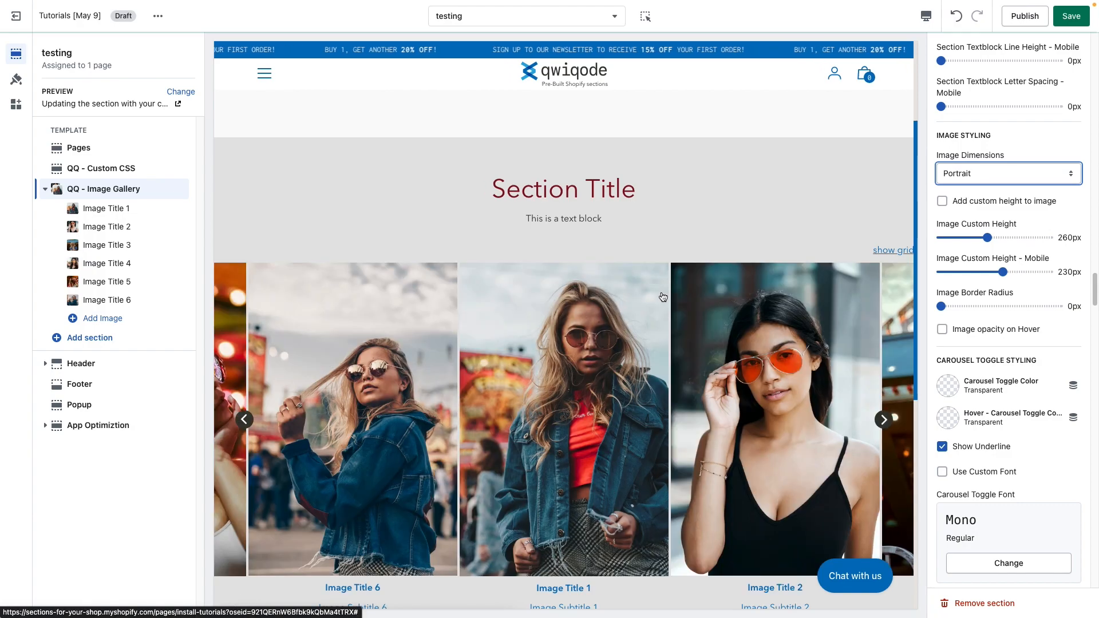
Step: Enable custom image height, set Image Custom Height to 350px, then turn custom height off again
scroll(662, 297, down, 2)
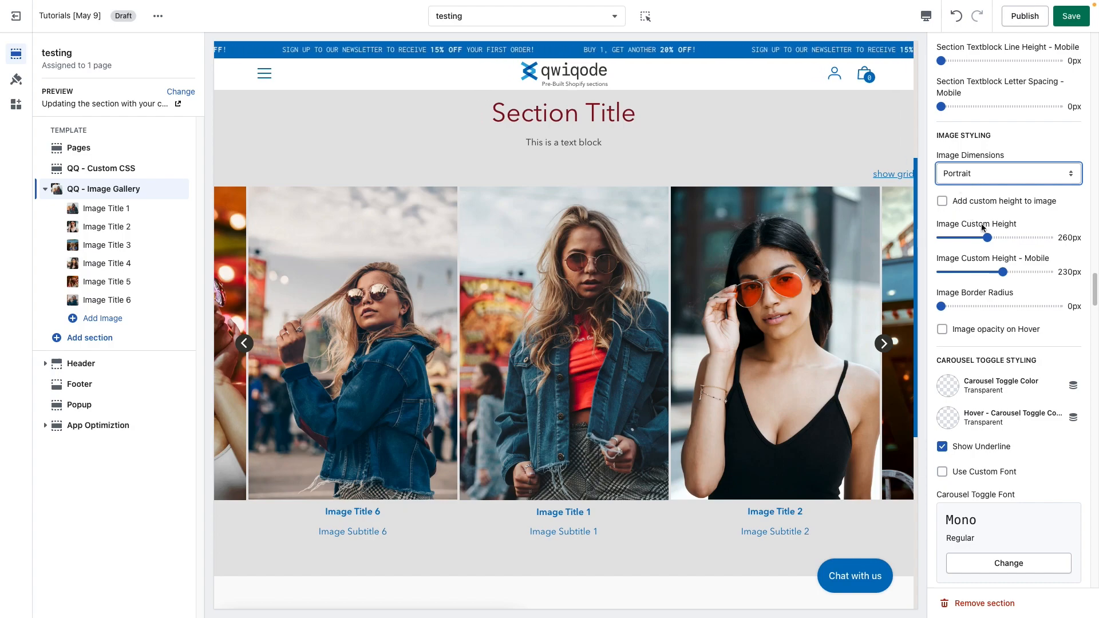
click(965, 204)
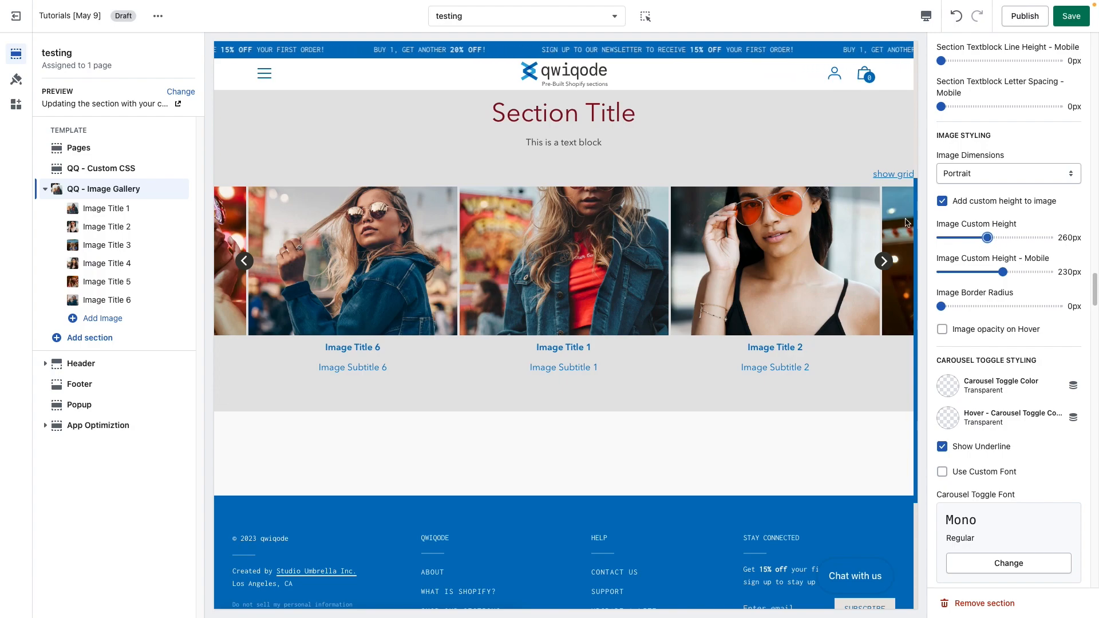
mouse_move(987, 238)
mouse_down()
mouse_move(1025, 240)
mouse_move(1003, 241)
mouse_up()
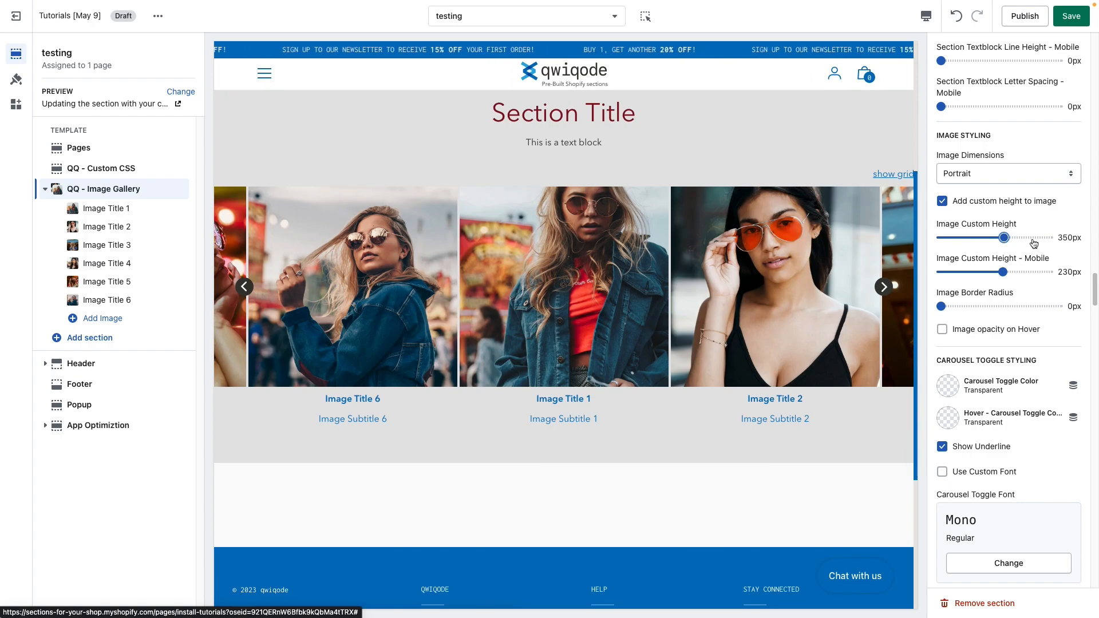
click(942, 201)
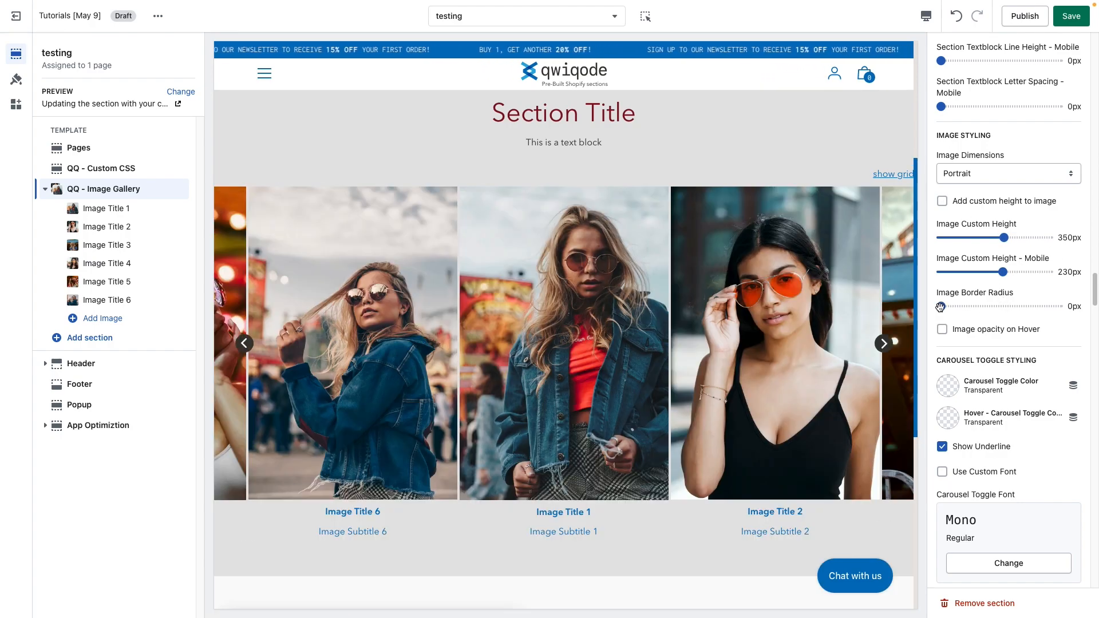
Step: Set Image Border Radius to 28px and enable image opacity on hover
drag(940, 307, 956, 306)
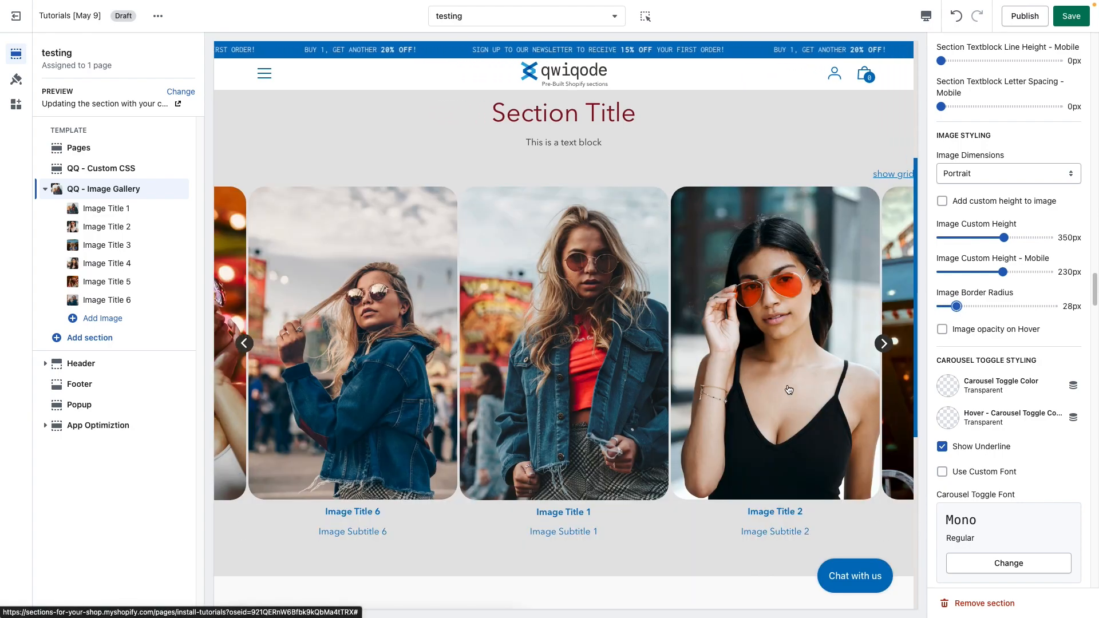
scroll(1010, 356, down, 2)
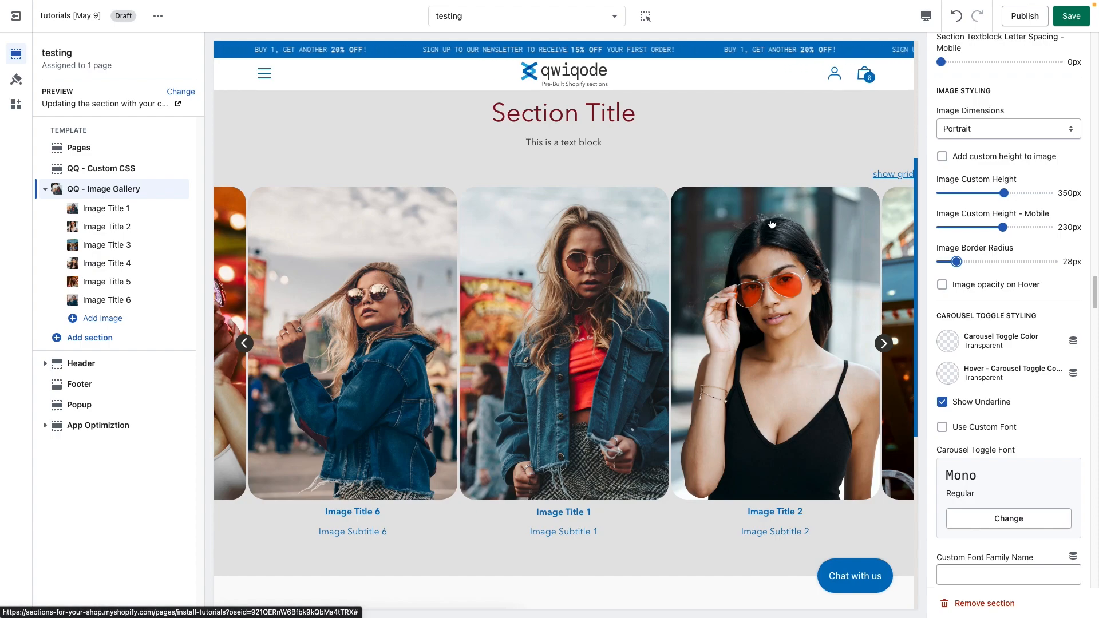
click(993, 290)
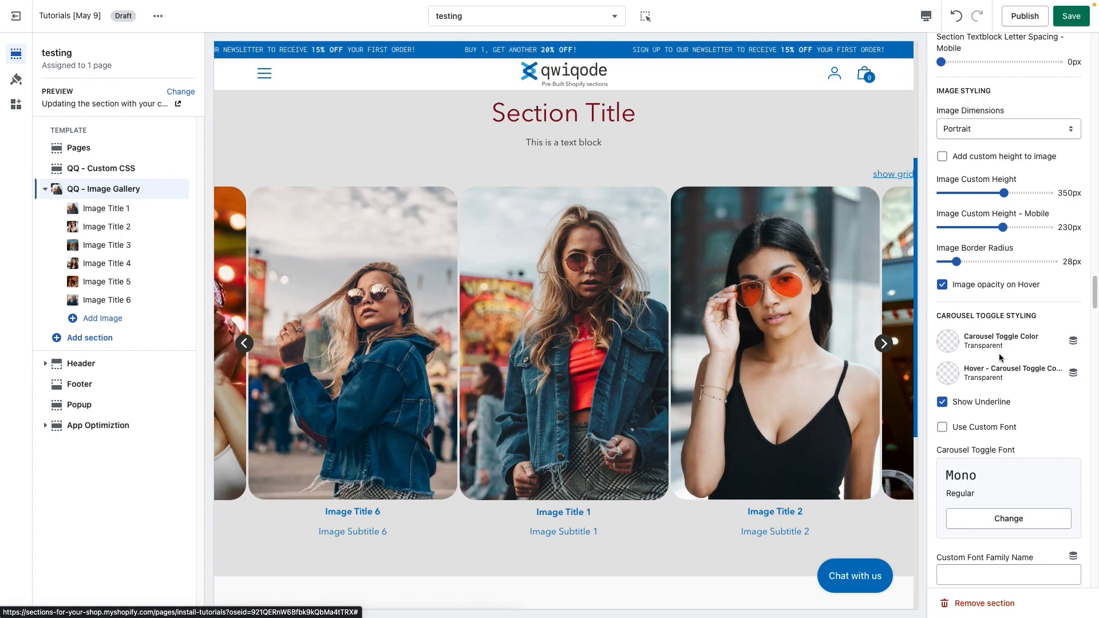
Step: Set the Carousel Toggle Color to #373833 from the color swatches
scroll(1041, 355, down, 1)
scroll(1042, 352, down, 3)
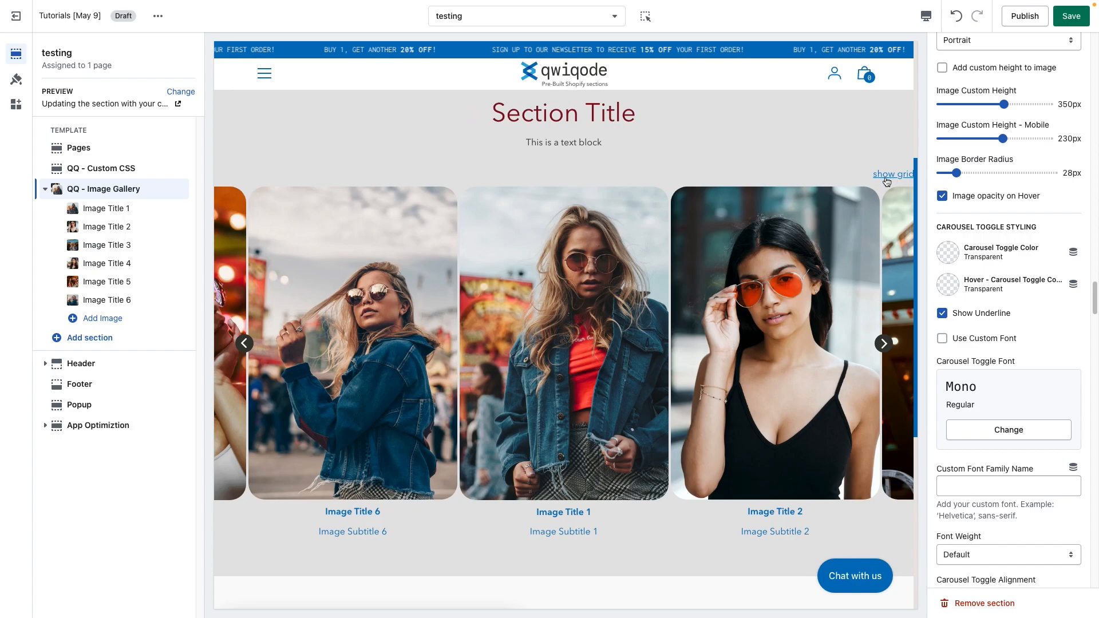
click(949, 252)
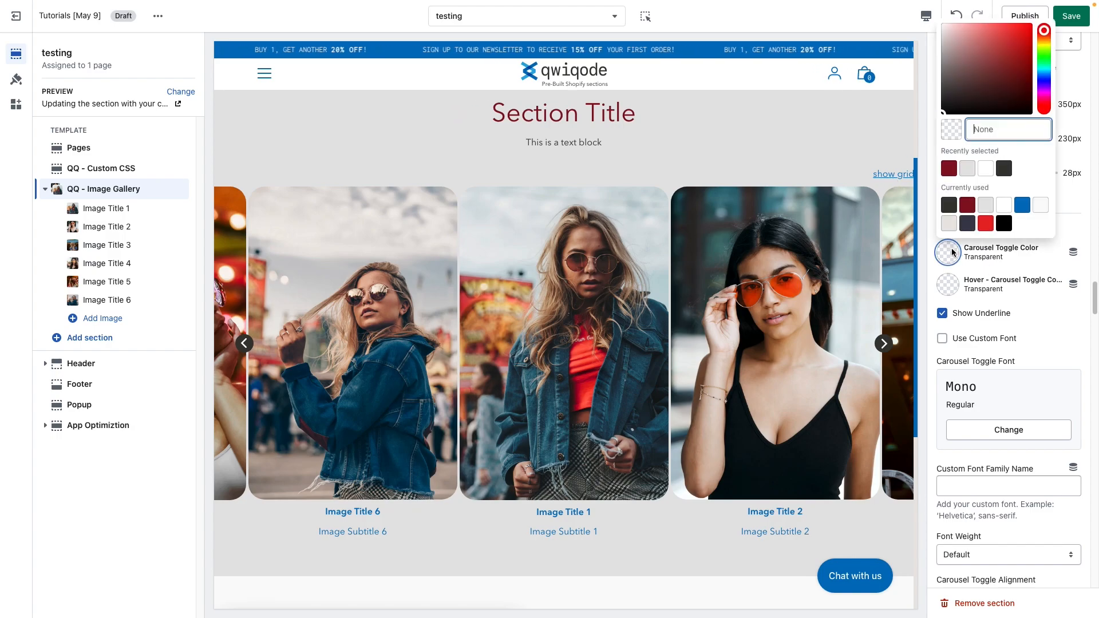
click(948, 203)
click(1051, 322)
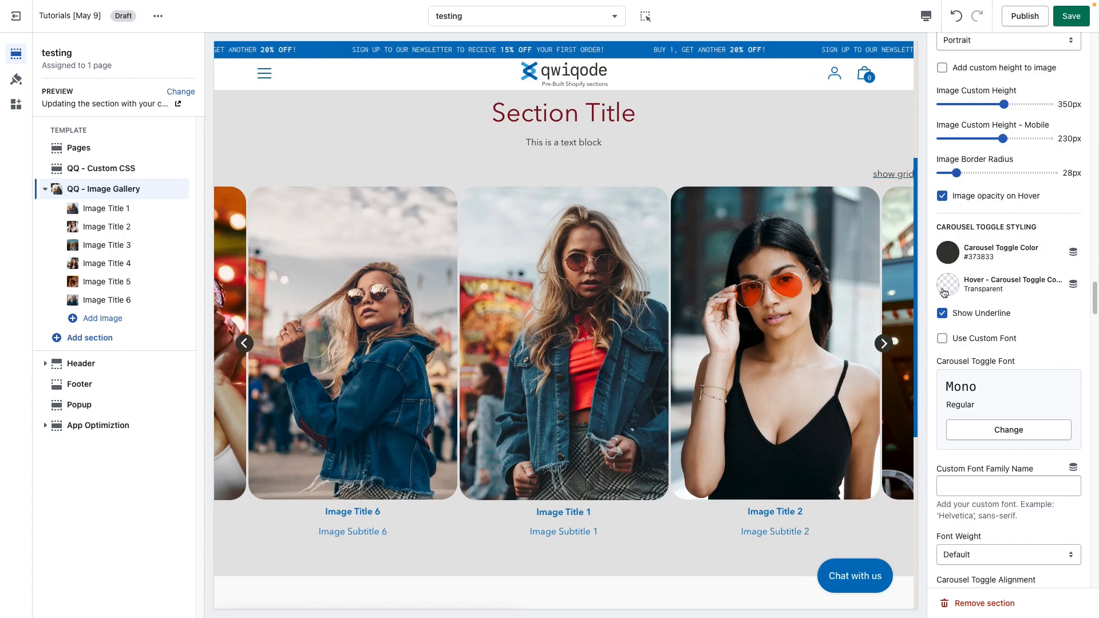
Step: Turn off Show Underline, set the Hover Carousel Toggle Color to #871120, and leave Use Custom Font unchecked
click(942, 314)
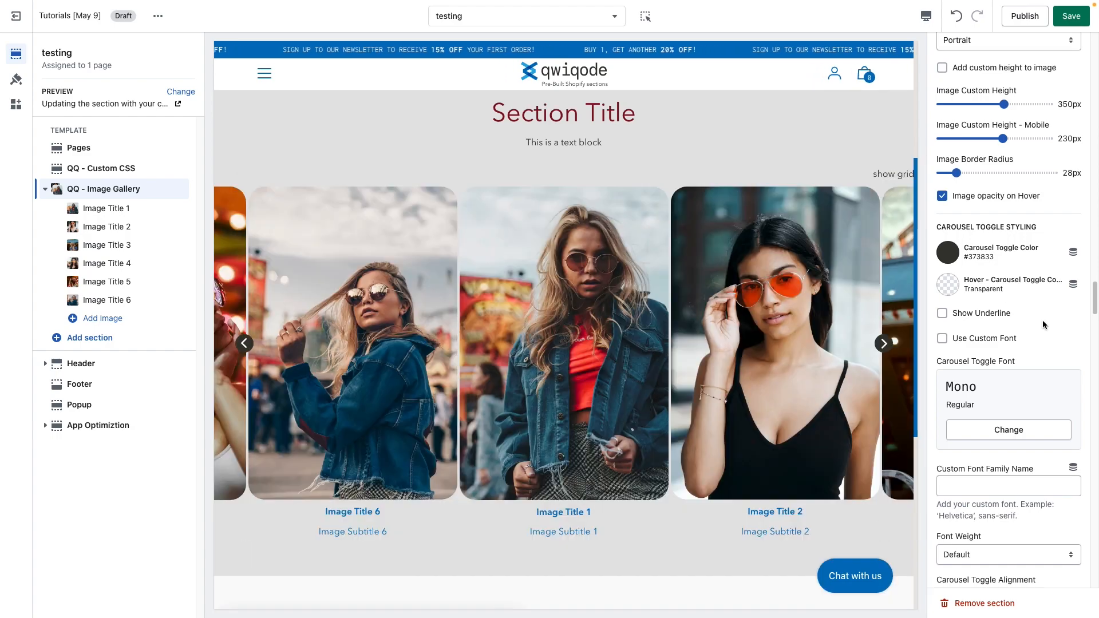
click(948, 286)
click(952, 199)
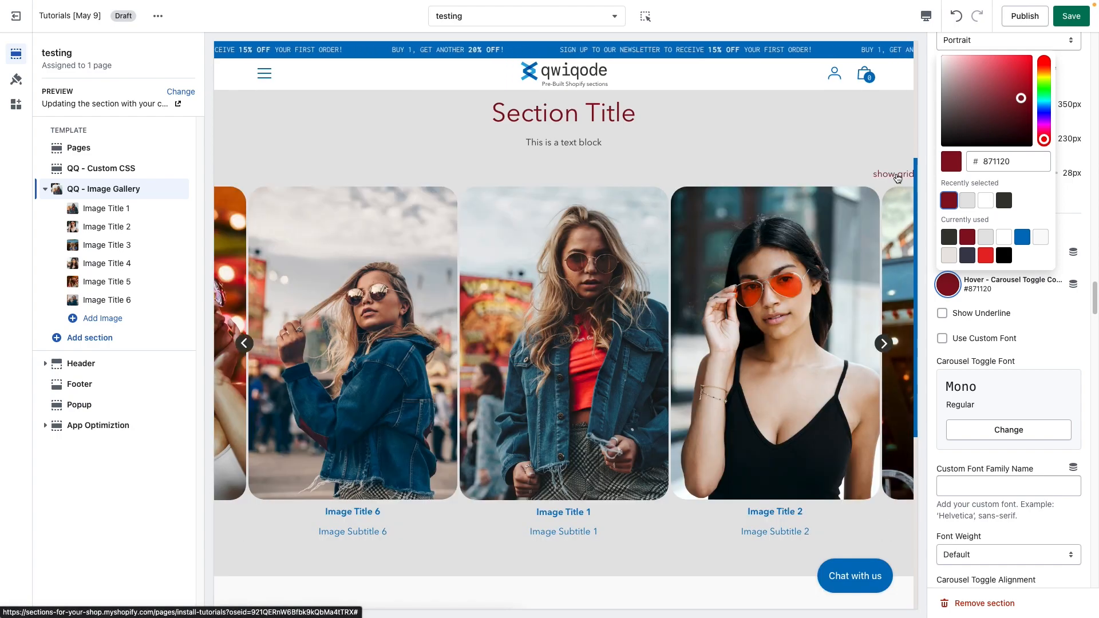
click(1058, 321)
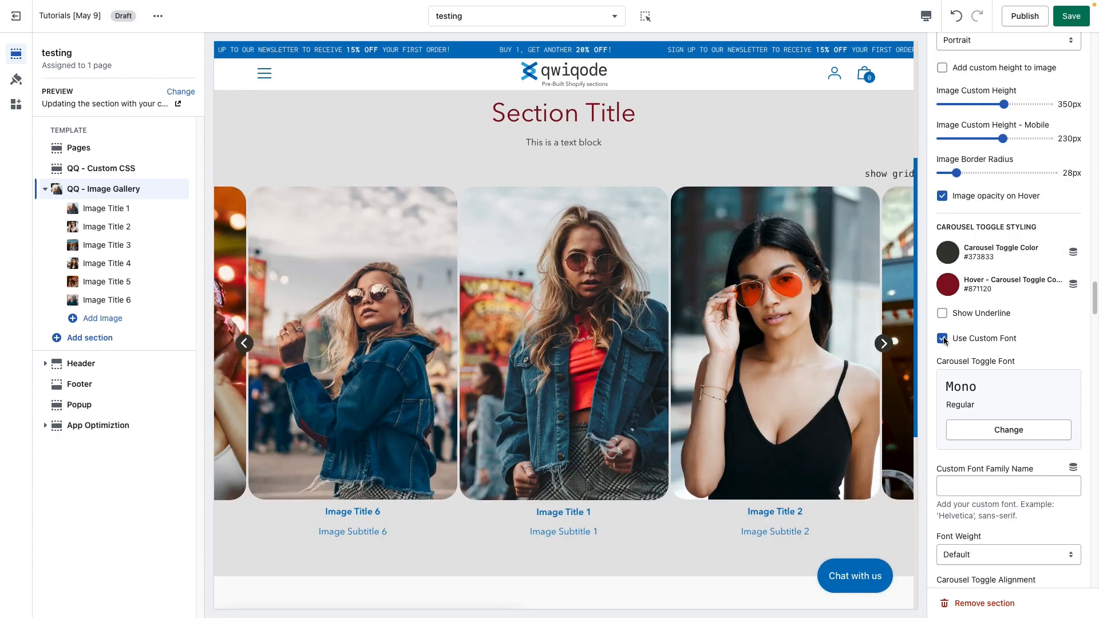
click(941, 338)
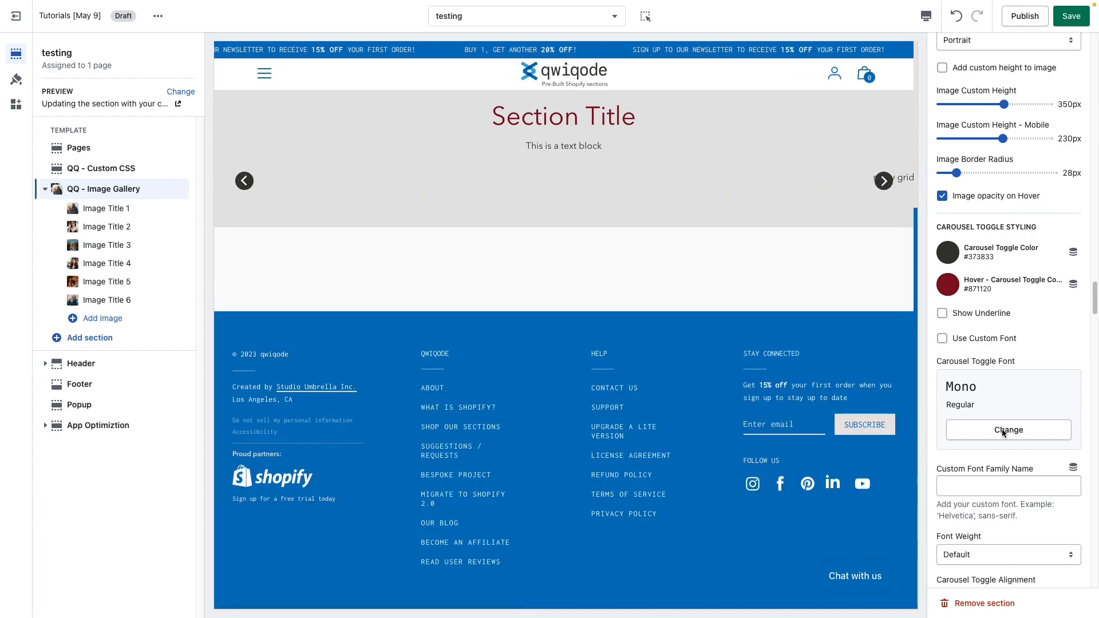
Step: Try Center and Left for the Carousel Toggle Alignment, then set it to Right
scroll(1007, 412, down, 5)
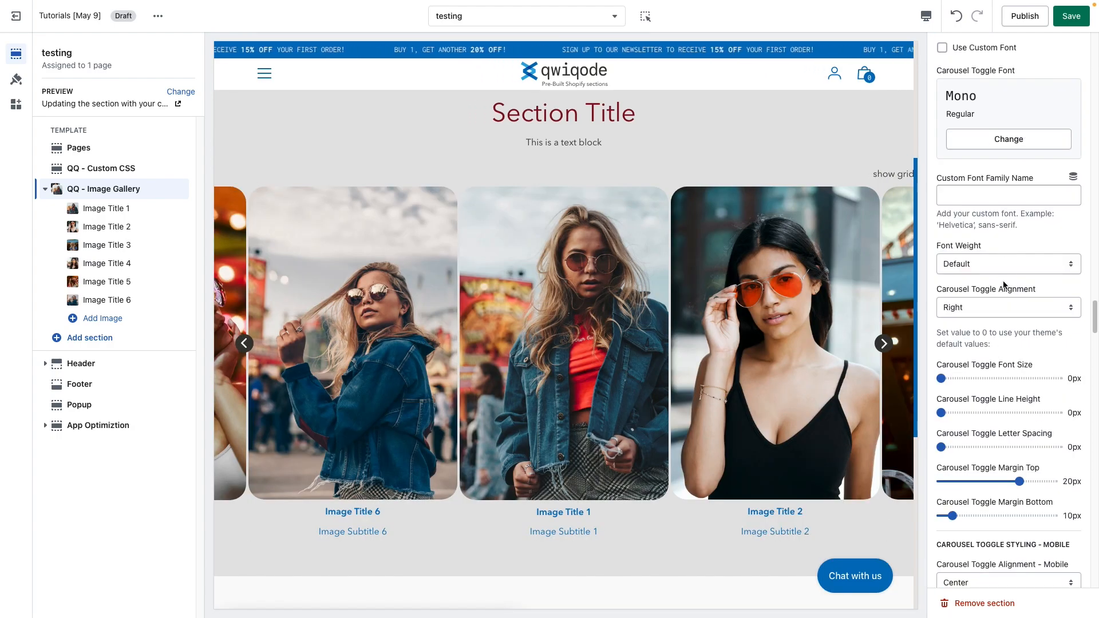
click(992, 306)
click(993, 300)
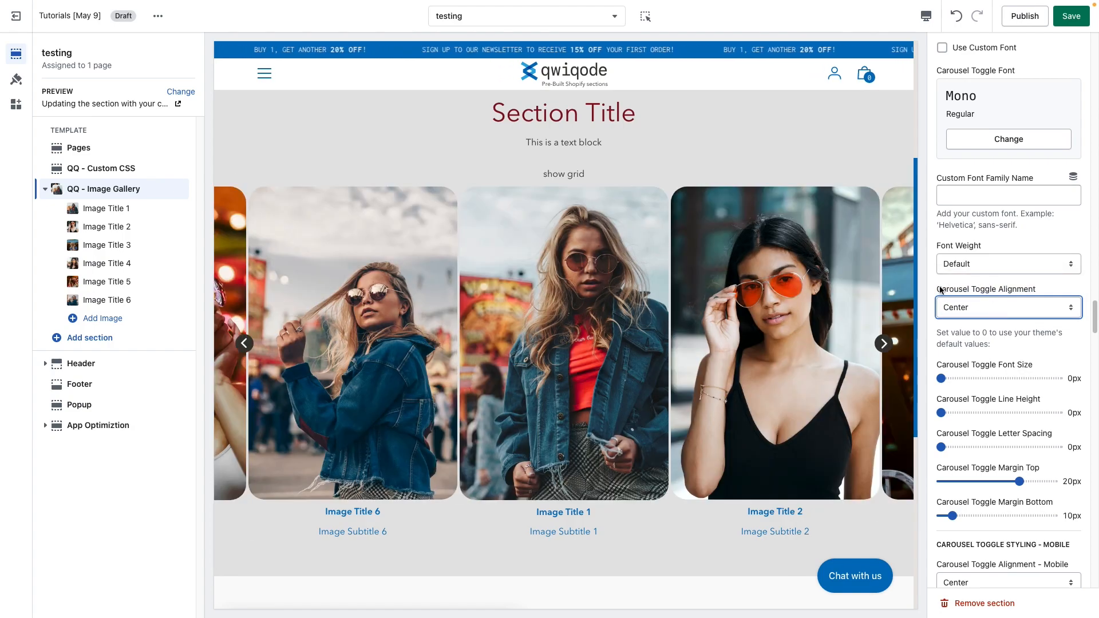
click(982, 305)
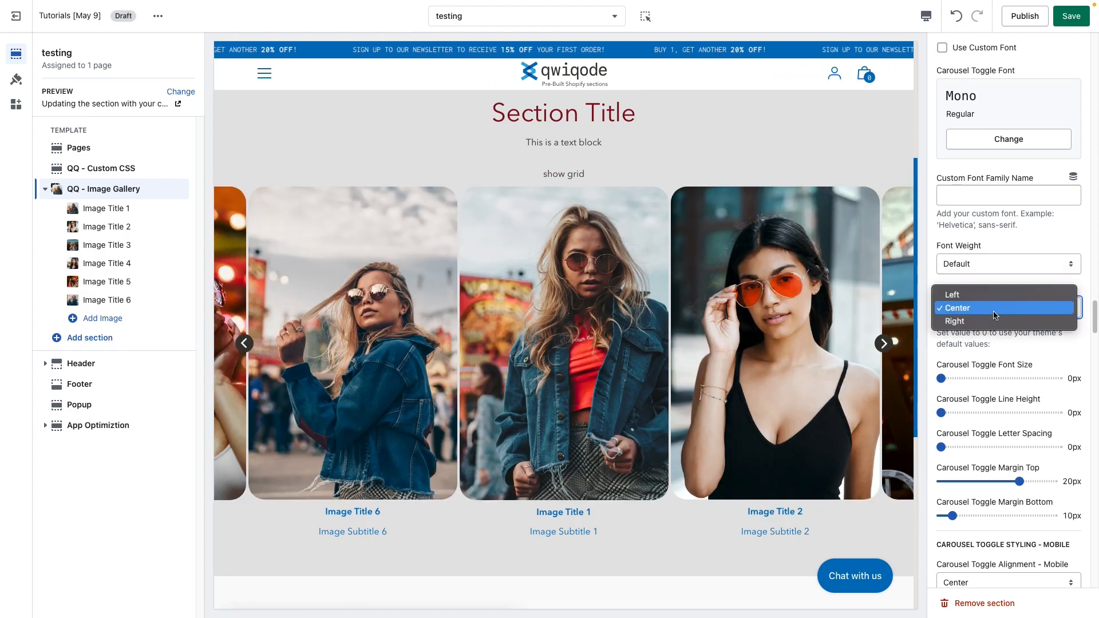
click(990, 298)
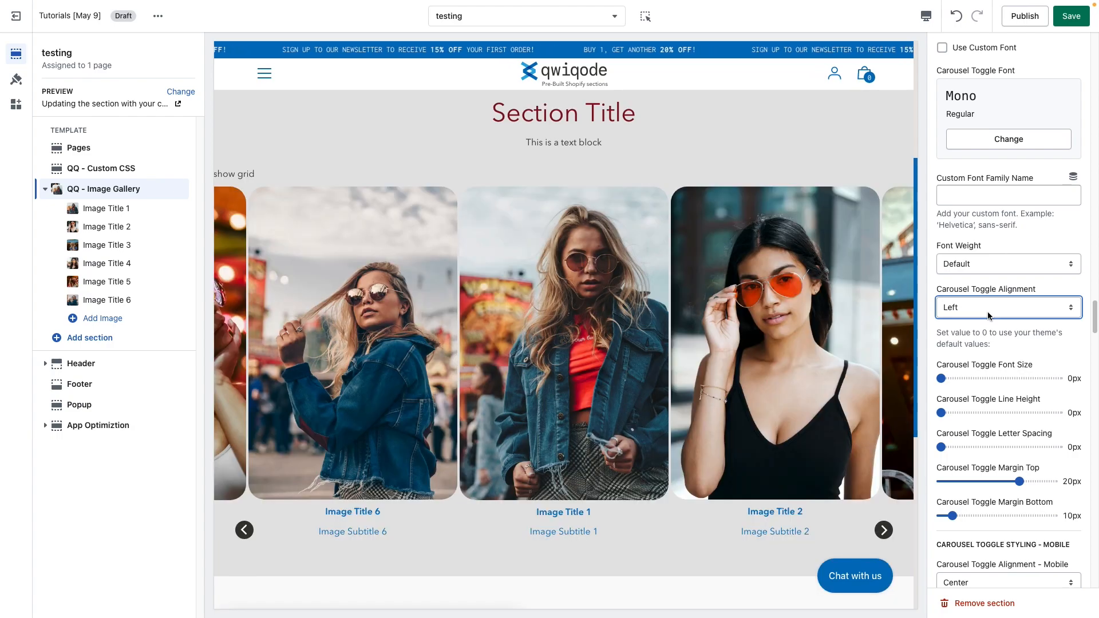
click(990, 303)
click(986, 334)
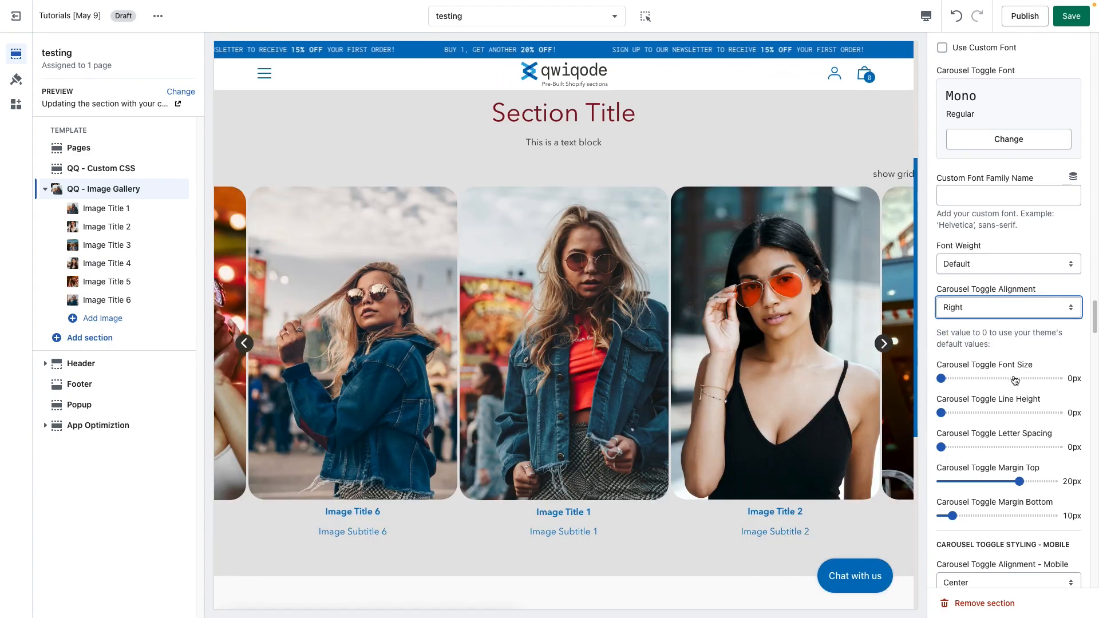
Step: Set Carousel Toggle Margin Top to -50px and Carousel Toggle Margin Bottom to 39px
scroll(1013, 360, down, 1)
scroll(1014, 381, down, 1)
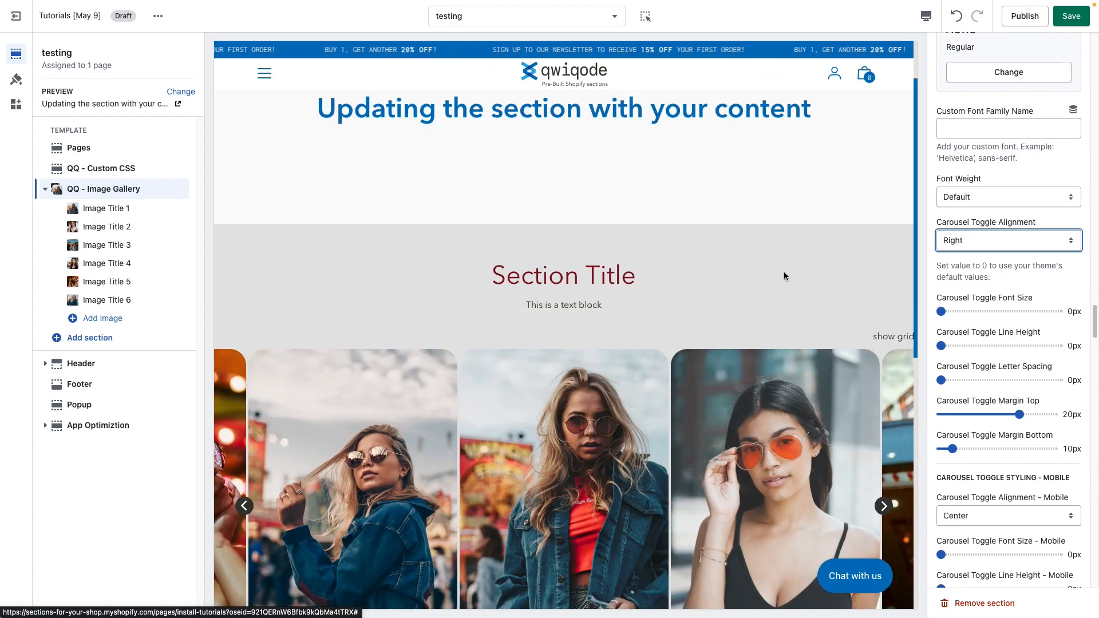
drag(1018, 414, 941, 414)
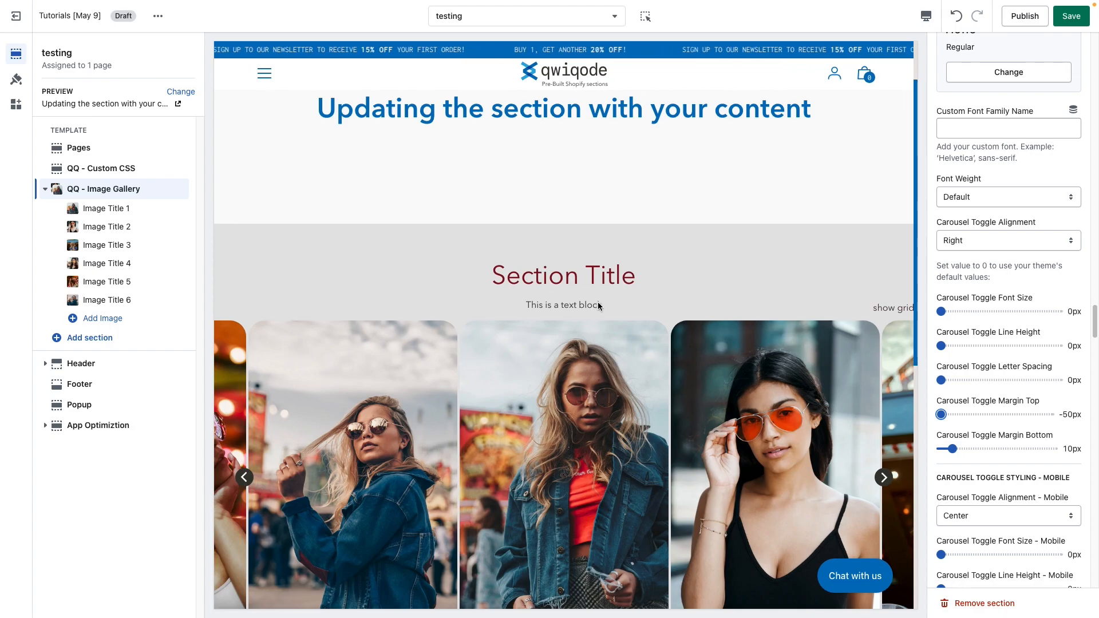
drag(952, 449, 984, 447)
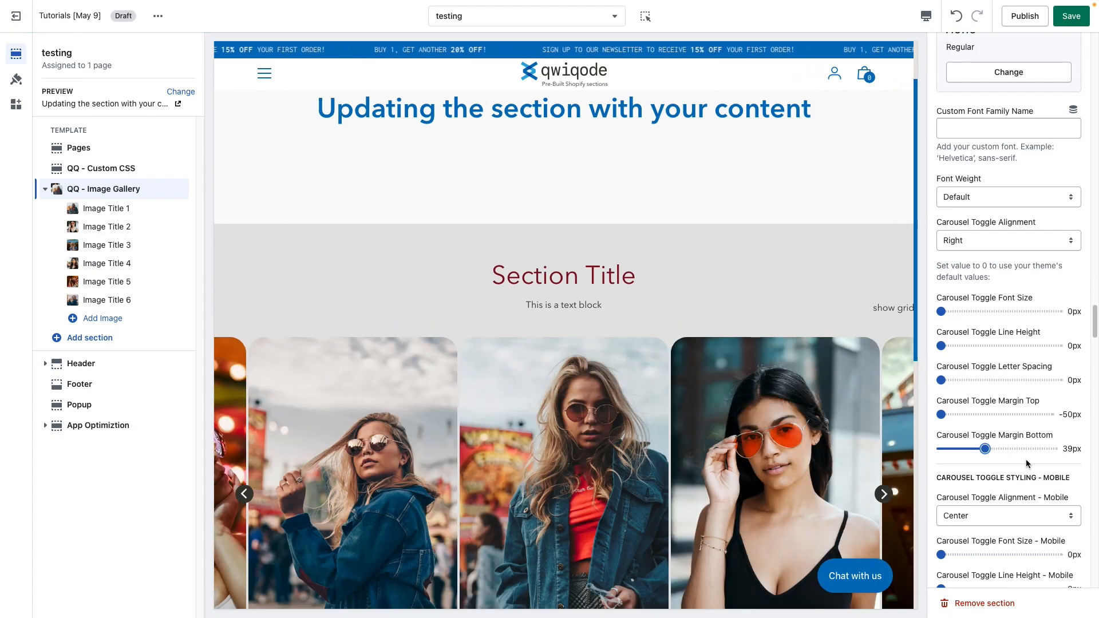
Step: Scroll through the mobile carousel toggle, image text and image title styling settings
scroll(1019, 468, down, 5)
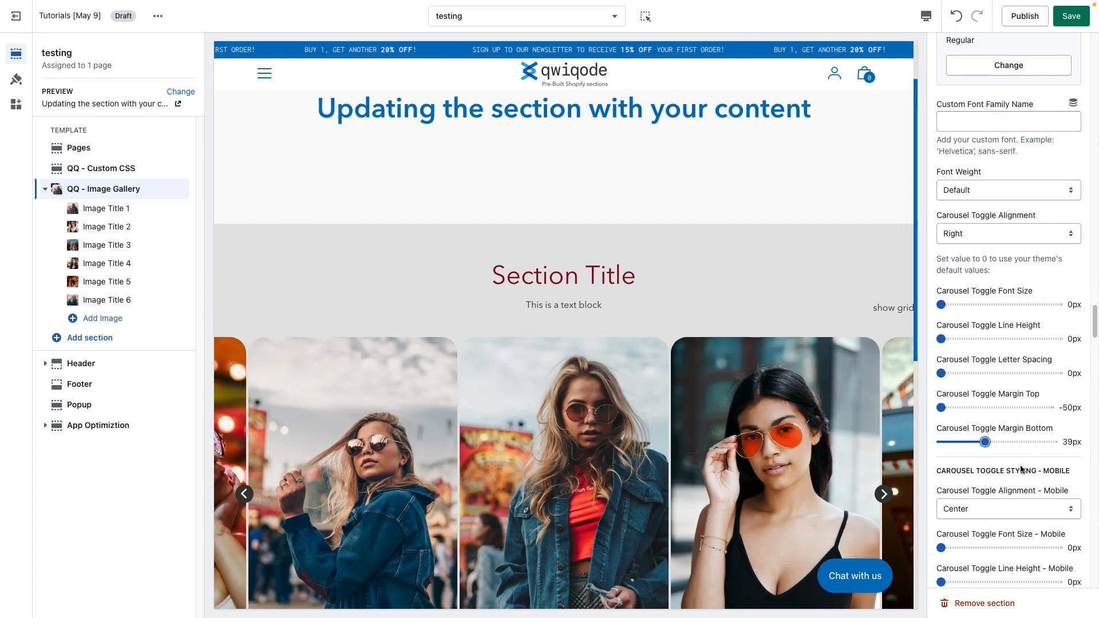
scroll(1019, 468, down, 1)
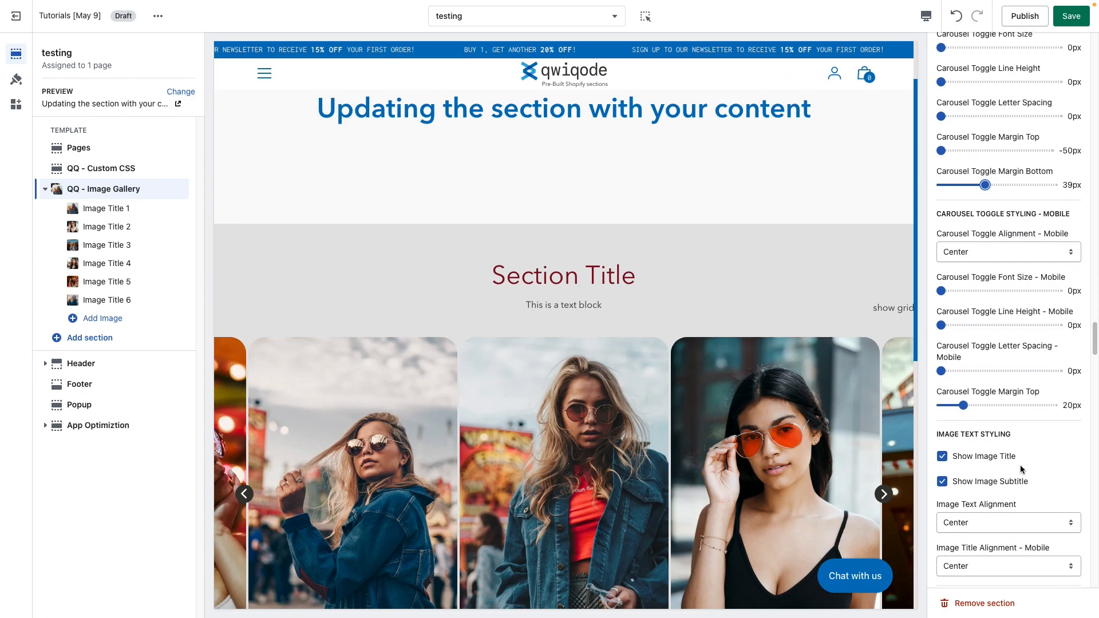
scroll(1020, 468, down, 1)
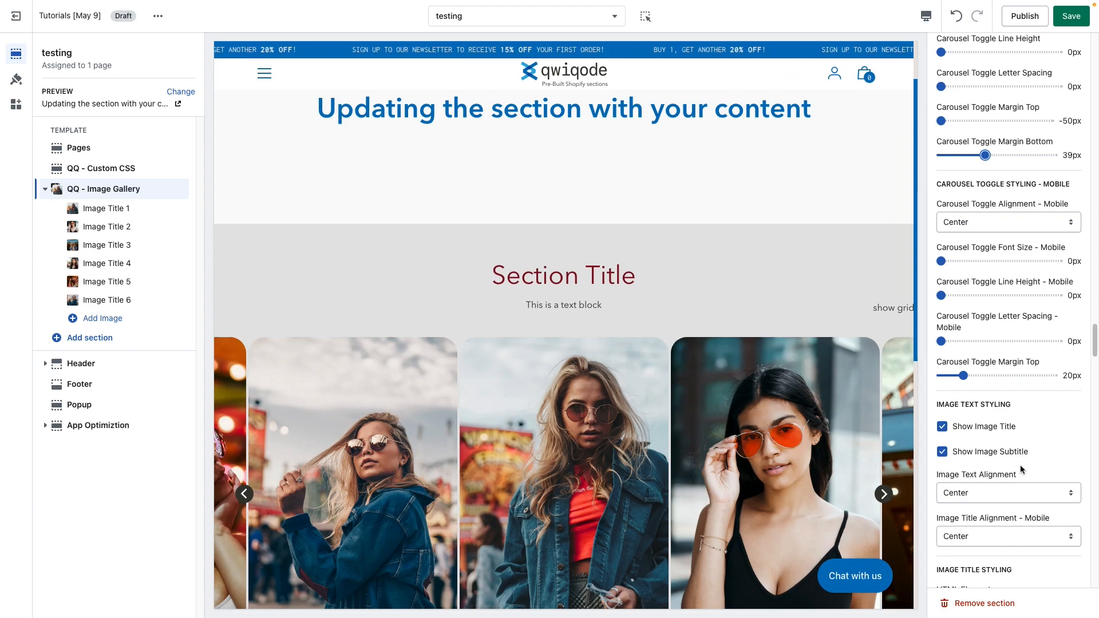
scroll(1031, 411, down, 1)
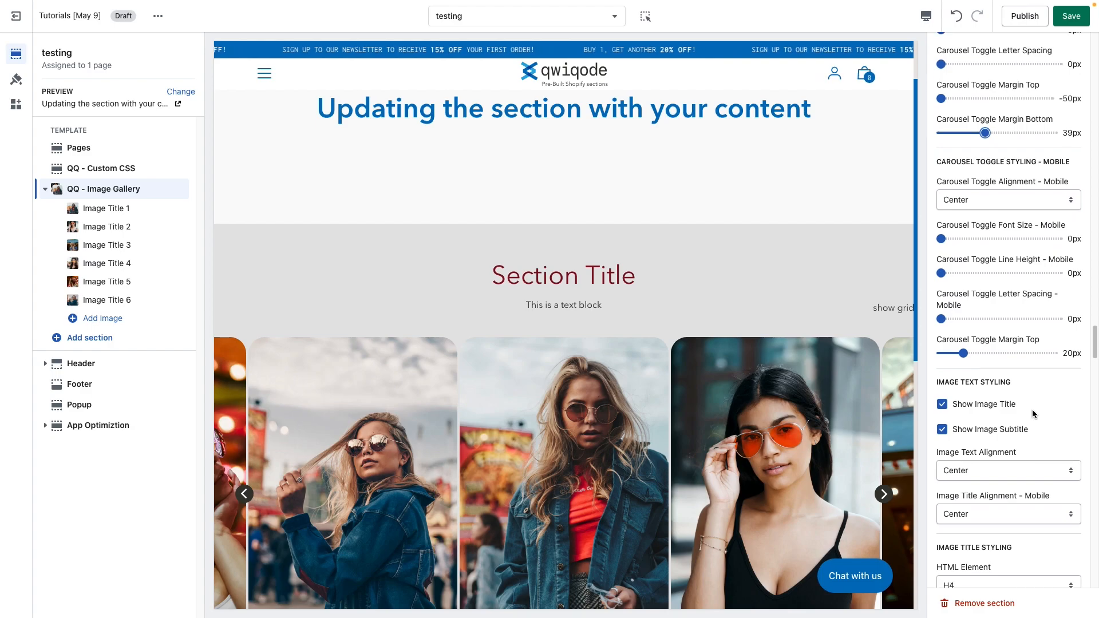
scroll(1013, 411, down, 1)
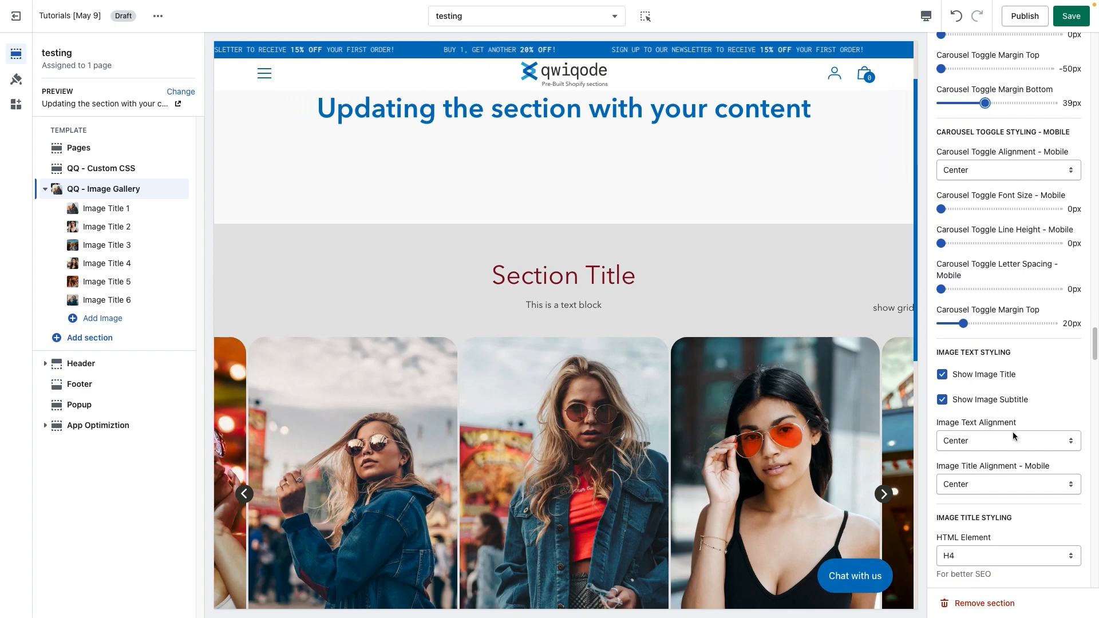
scroll(1011, 432, down, 5)
scroll(799, 446, down, 4)
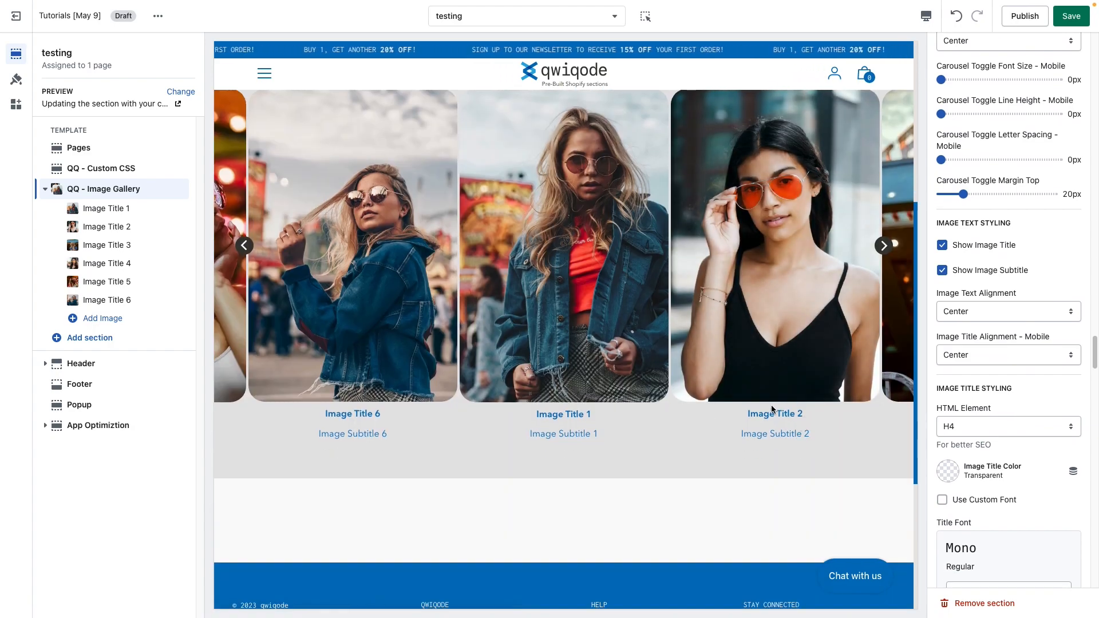
Step: Turn Show Image Title and Show Image Subtitle off, then turn both back on
click(942, 245)
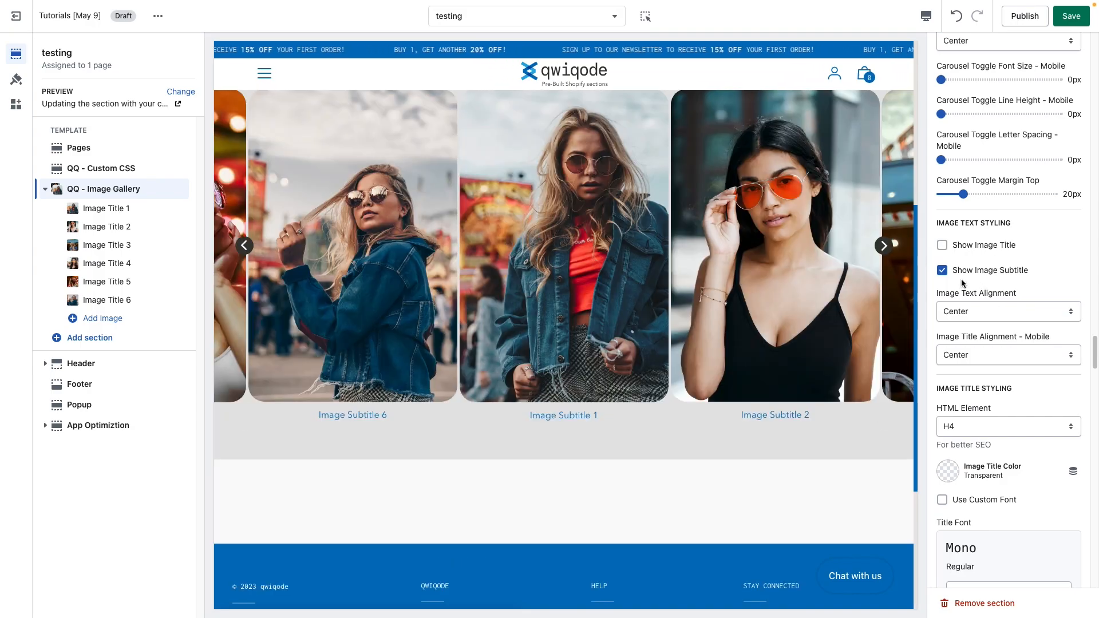
click(942, 270)
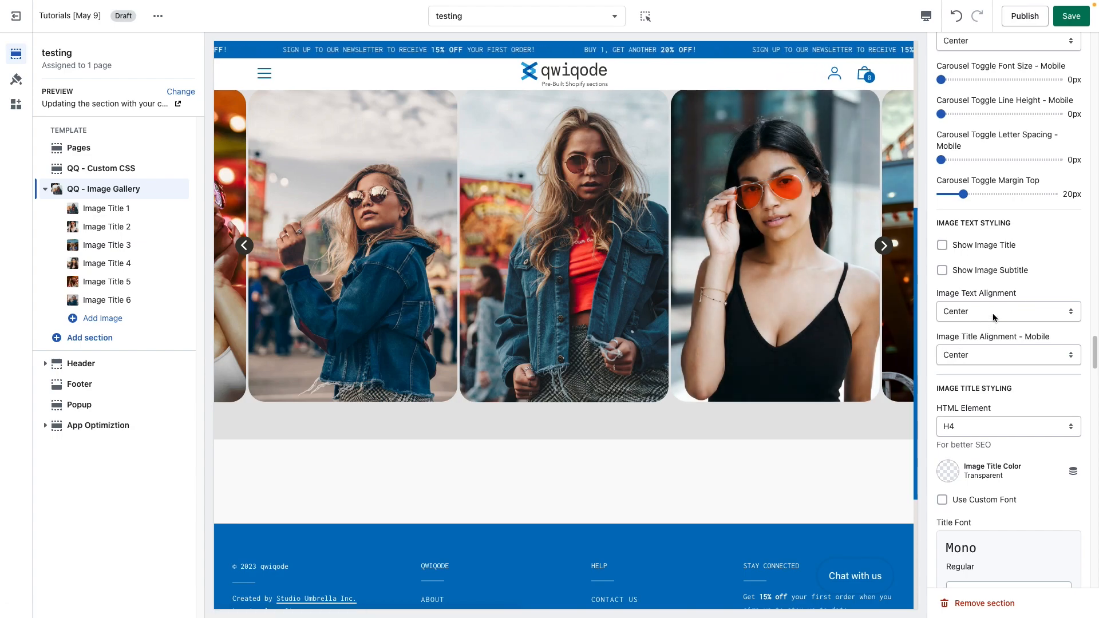
click(942, 245)
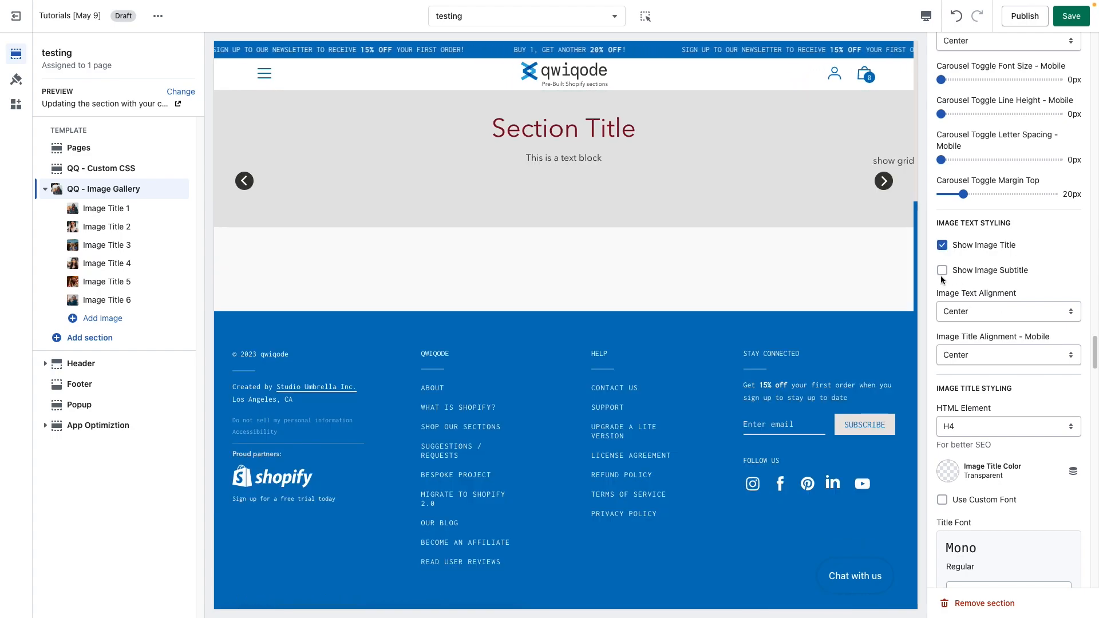
click(942, 270)
Step: Try Left and Right for the Image Text Alignment, then return it to Center
click(969, 313)
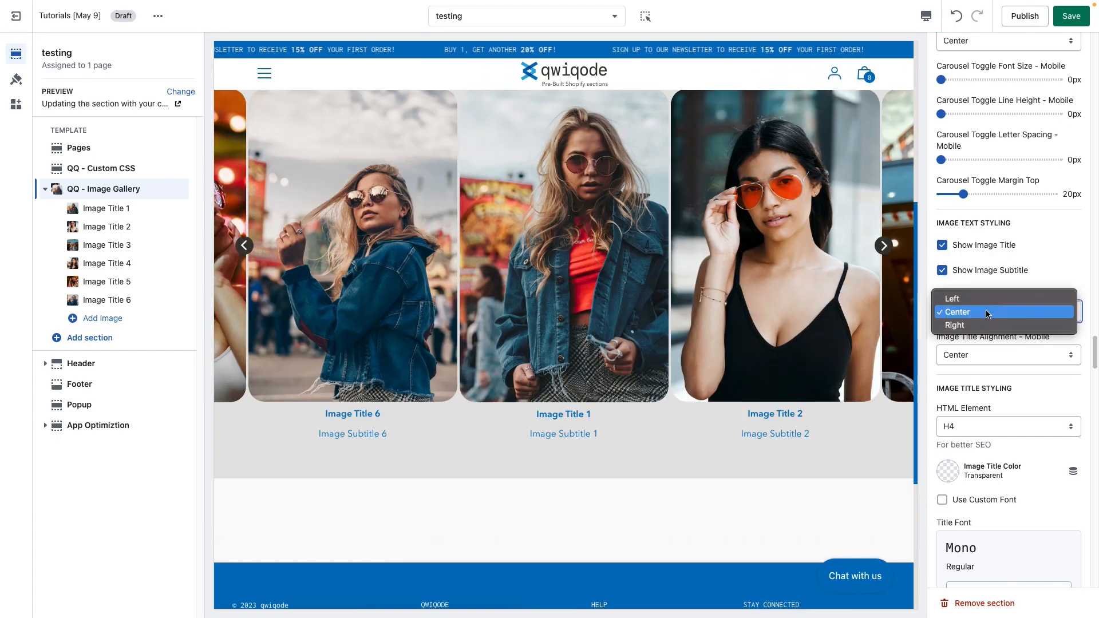
click(986, 300)
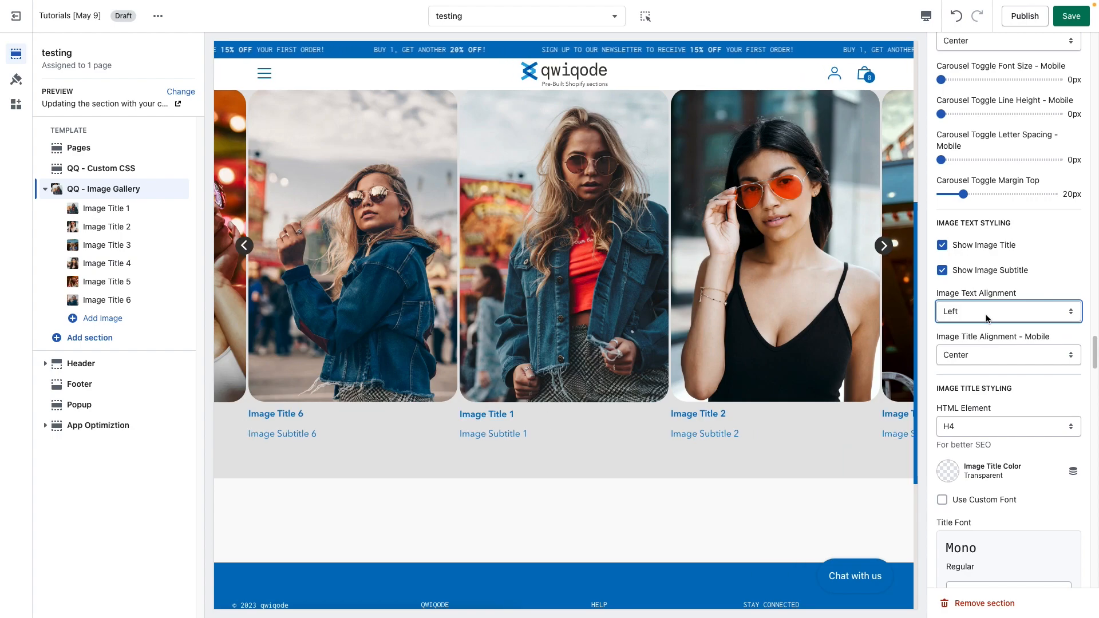
click(985, 315)
click(989, 325)
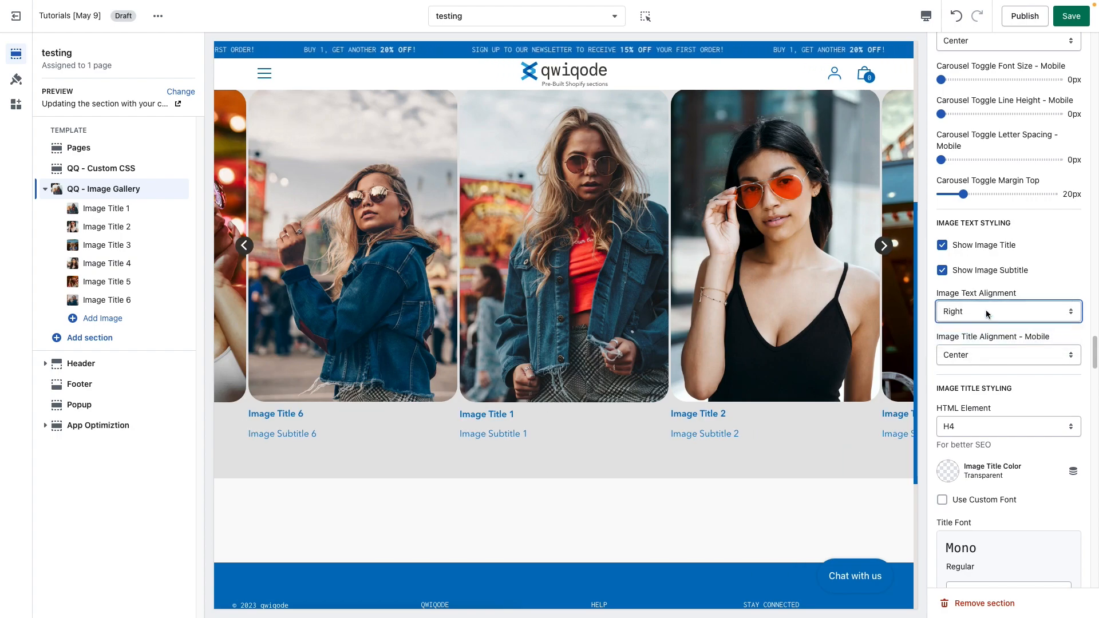
click(986, 313)
click(986, 298)
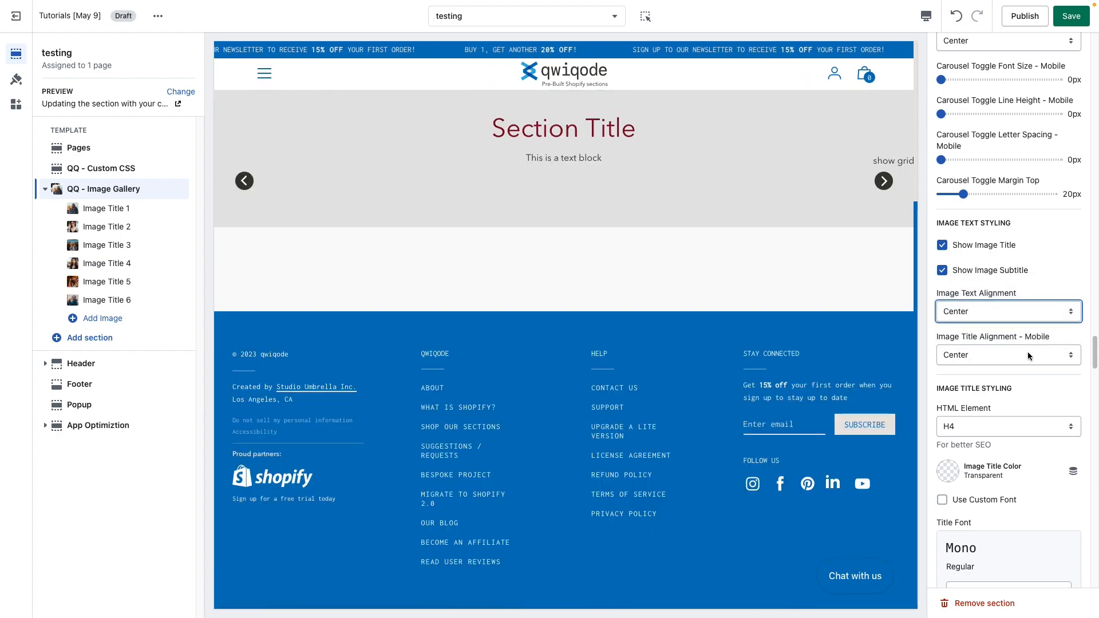
Step: Review the image title HTML Element options and set the Image Title Color to #373833
scroll(996, 378, down, 2)
scroll(993, 400, down, 1)
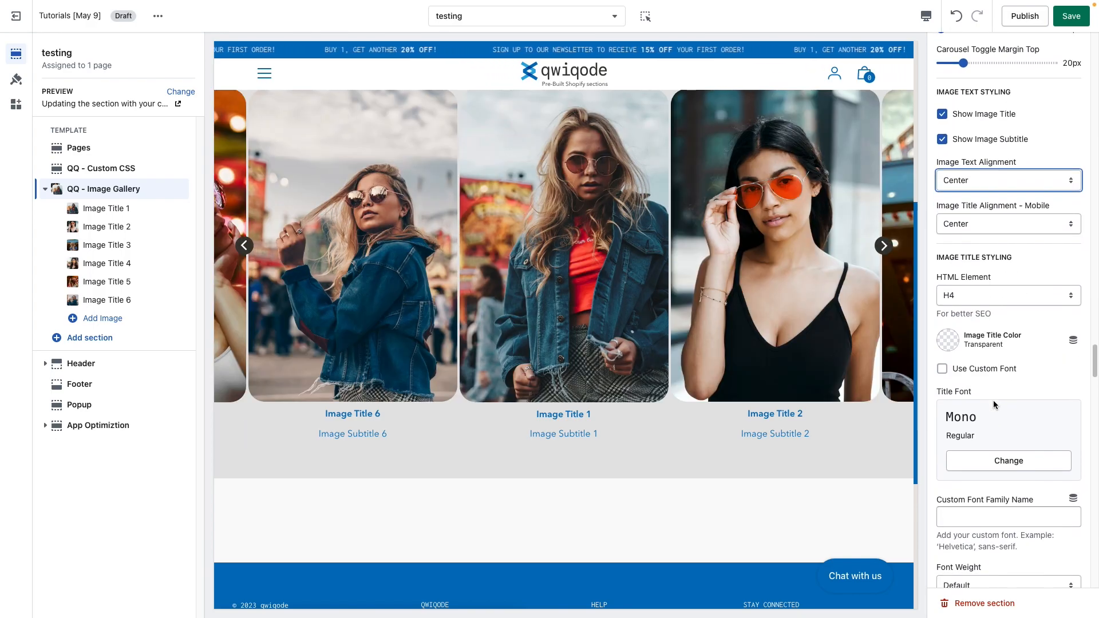
click(967, 295)
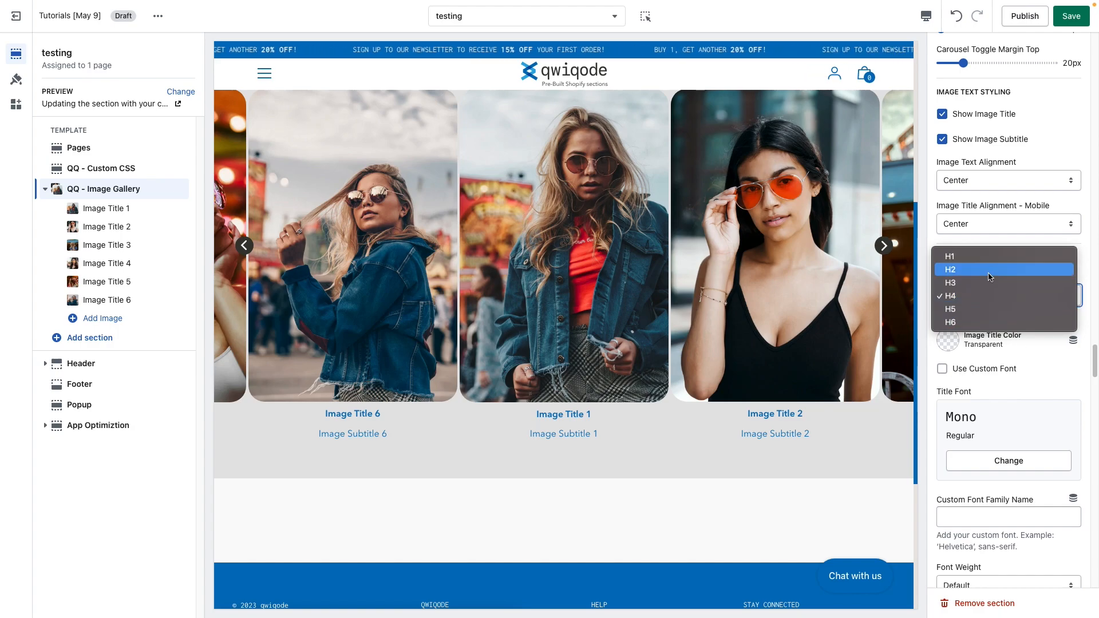
click(1046, 380)
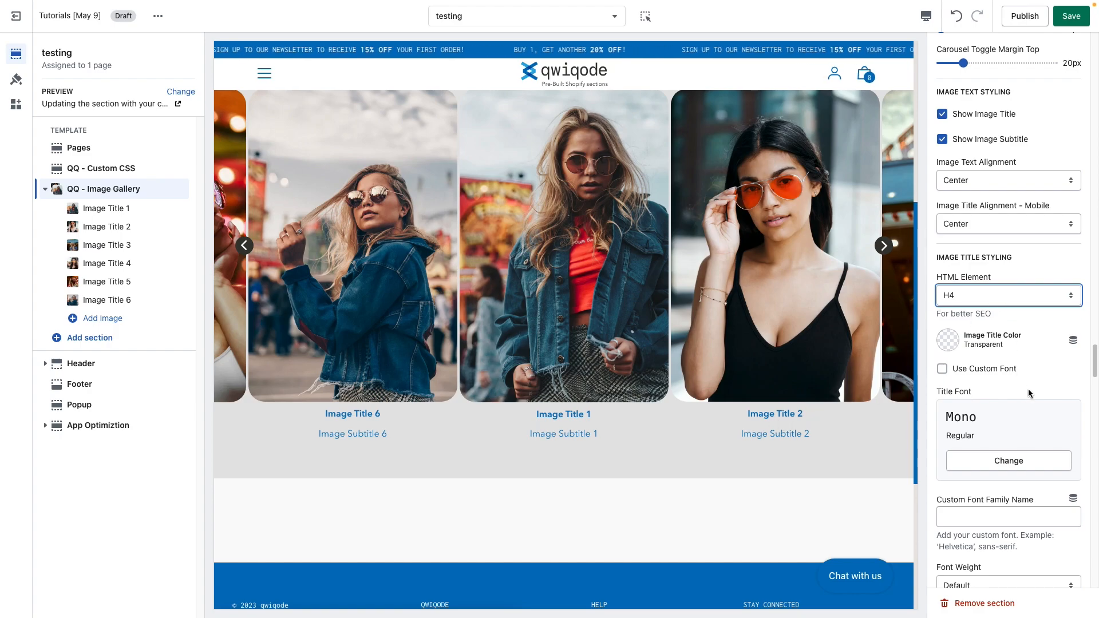
click(947, 339)
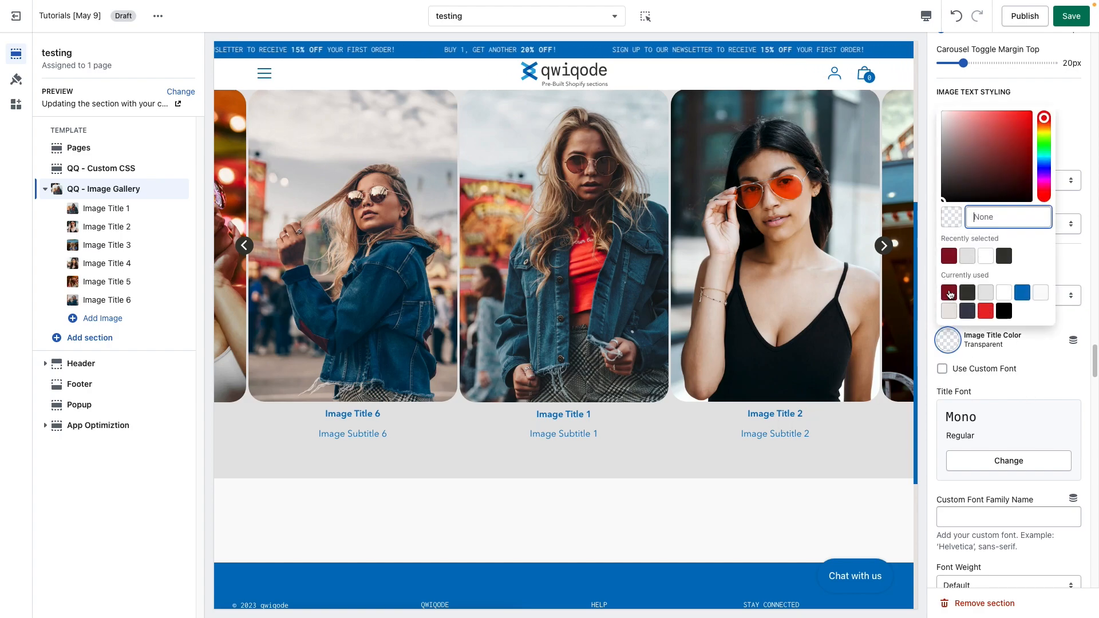
click(965, 293)
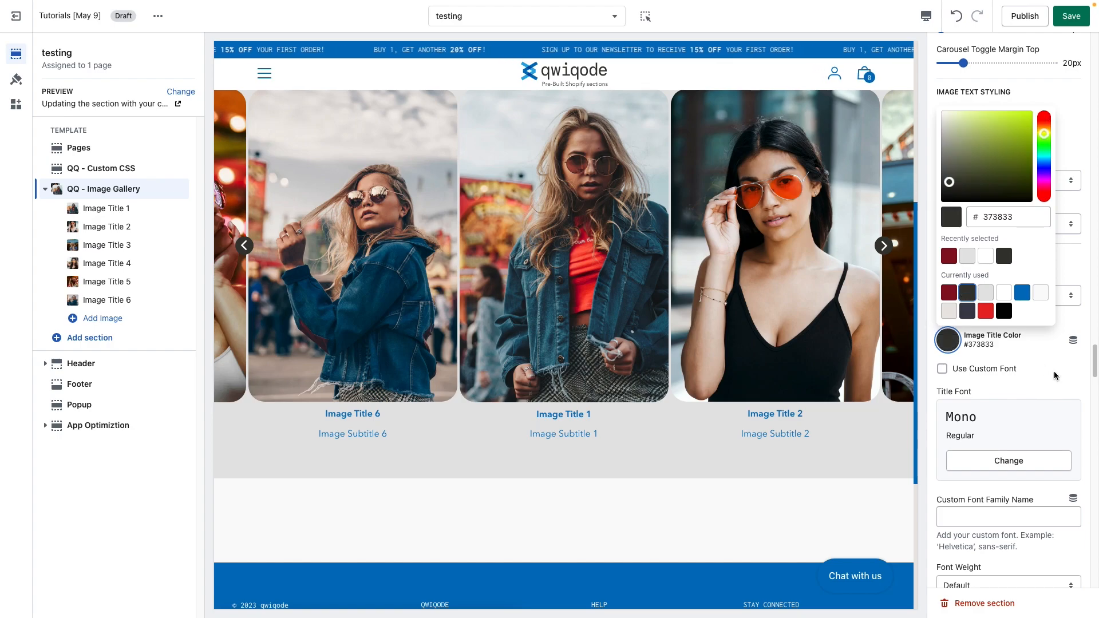
click(1053, 371)
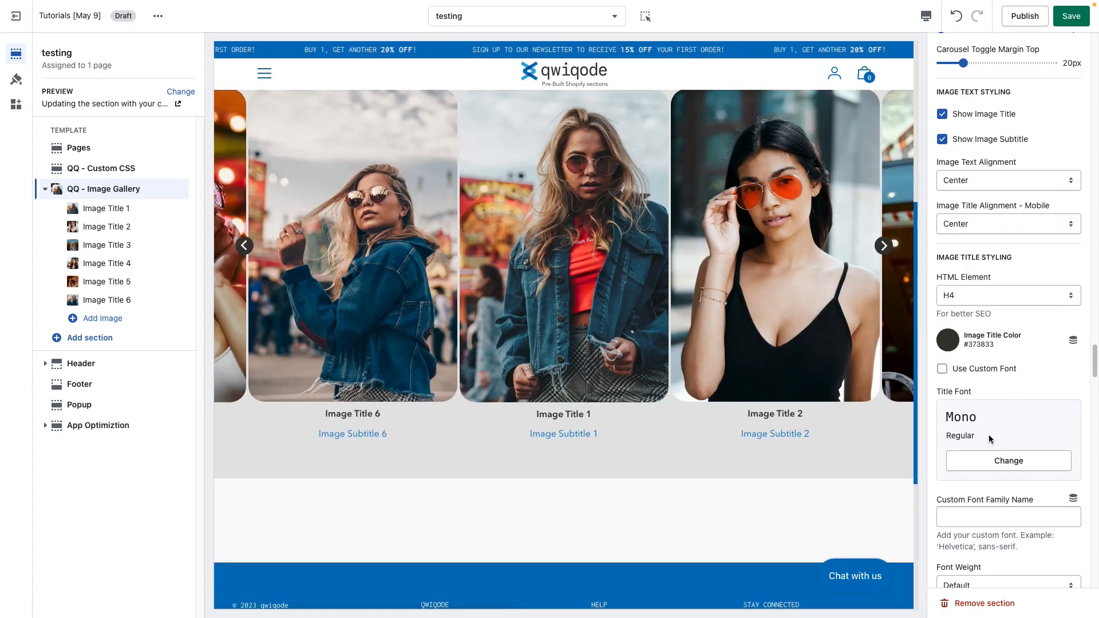
Step: Set the Image Title Top Margin to 20px
scroll(988, 434, down, 5)
scroll(988, 434, down, 2)
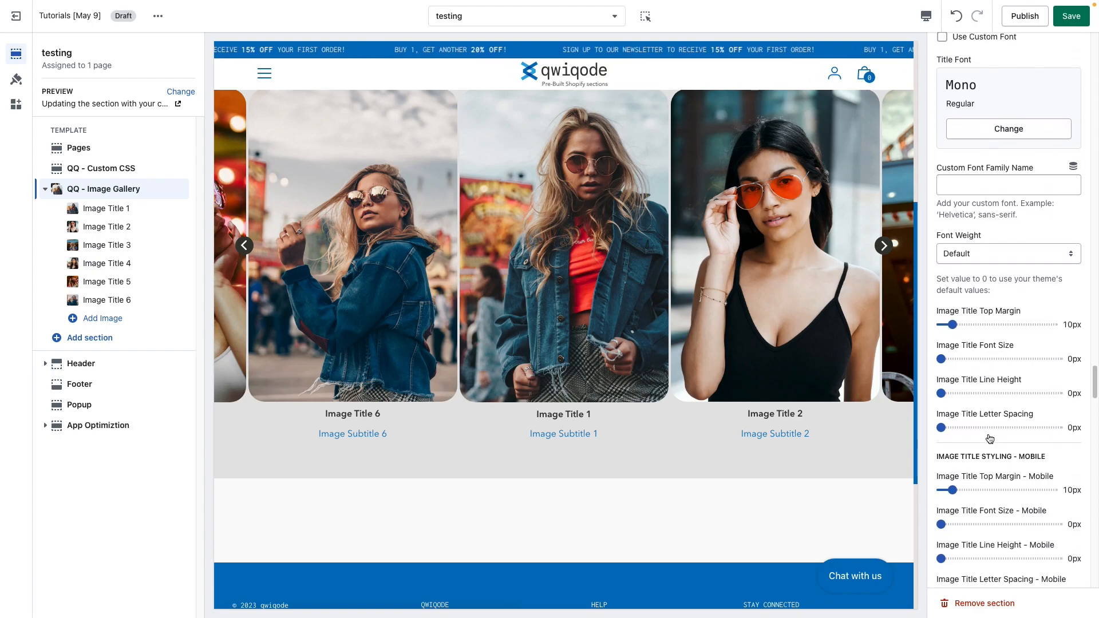
click(964, 318)
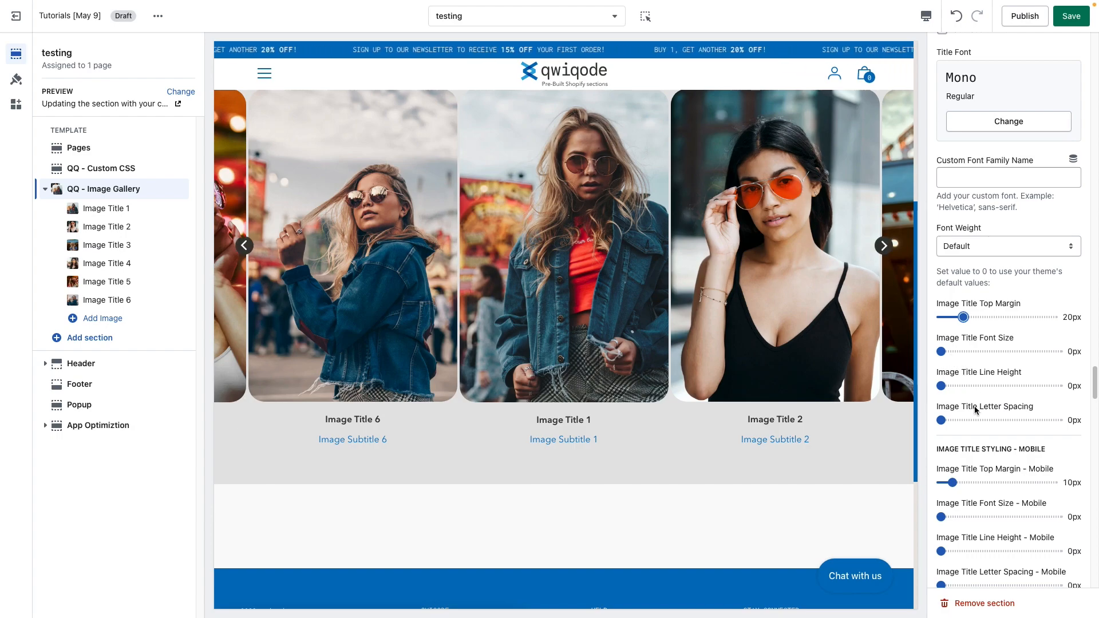
Step: Review the image subtitle HTML Element options and set the Image Subtitle Color to #373833
scroll(976, 430, down, 3)
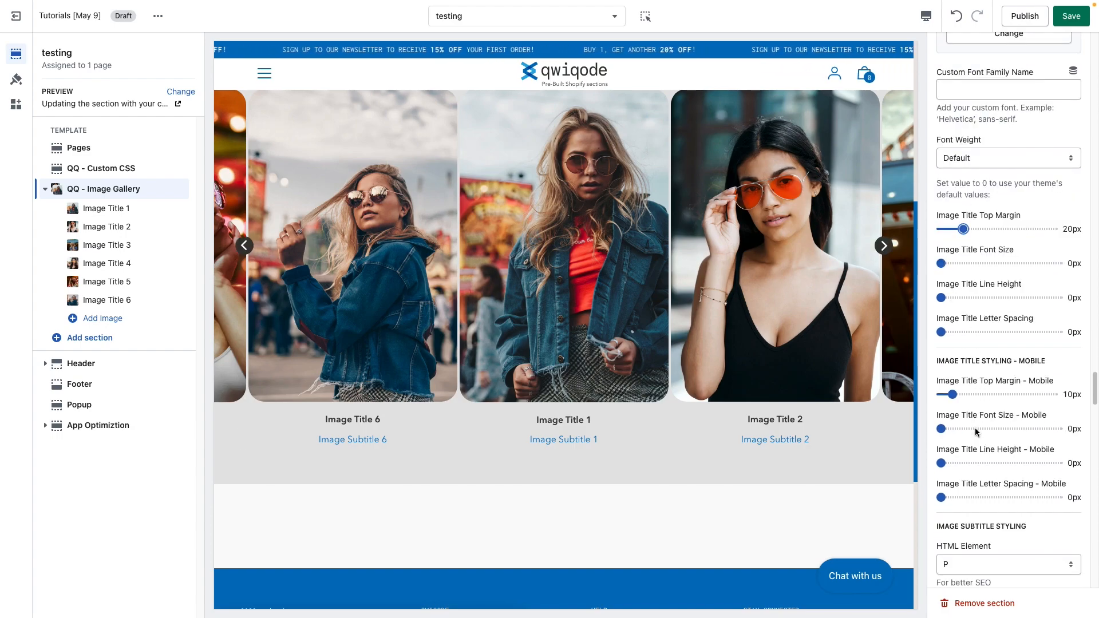
scroll(977, 432, down, 1)
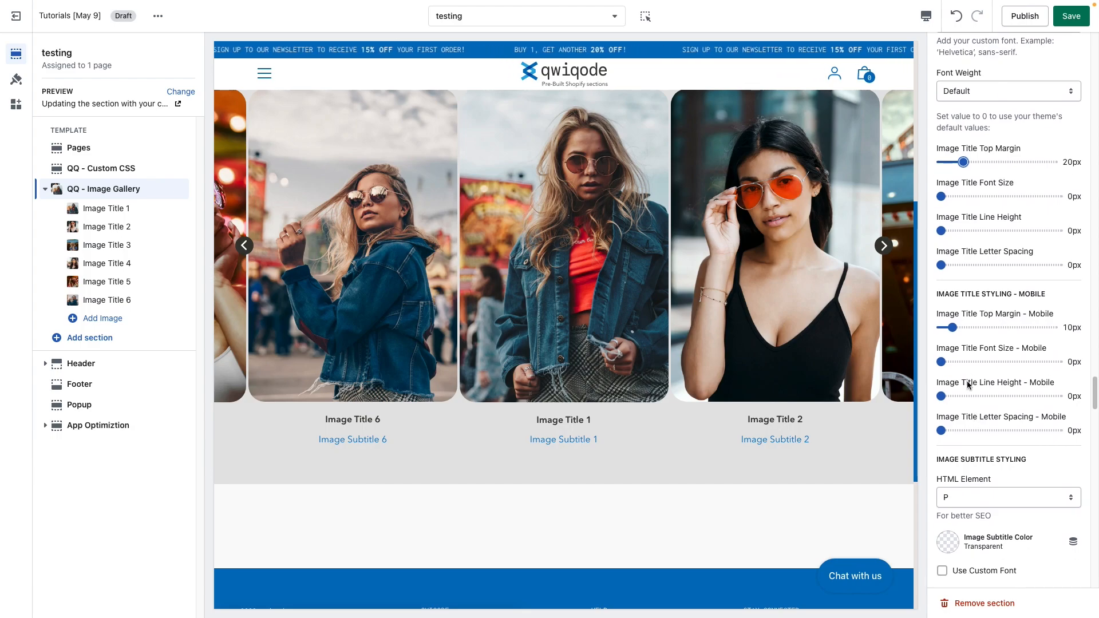
scroll(1020, 408, down, 4)
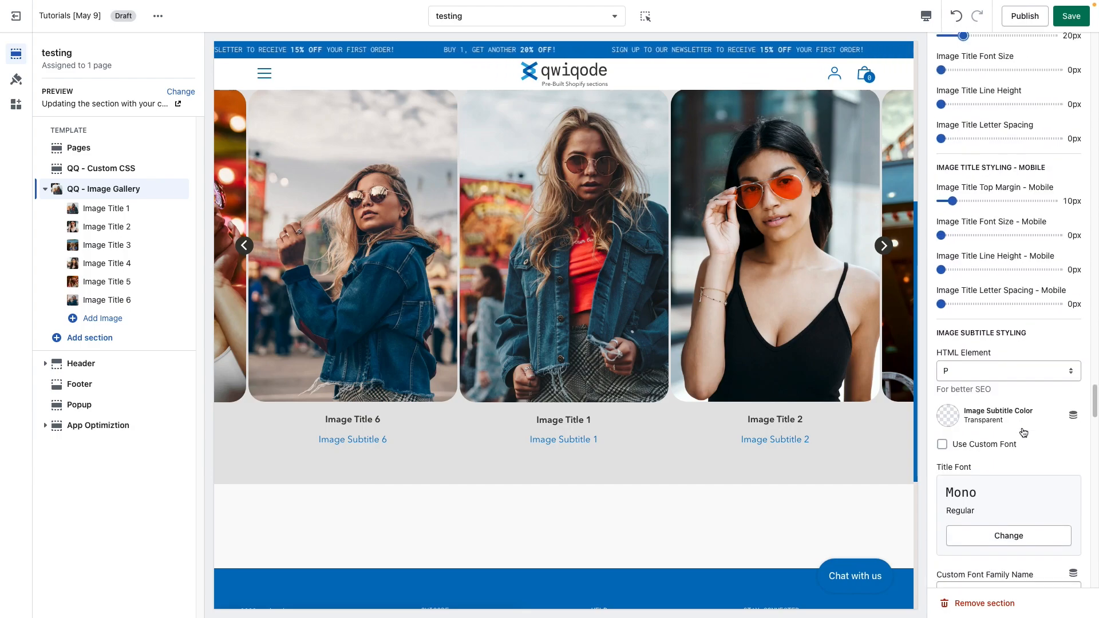
scroll(1013, 401, down, 1)
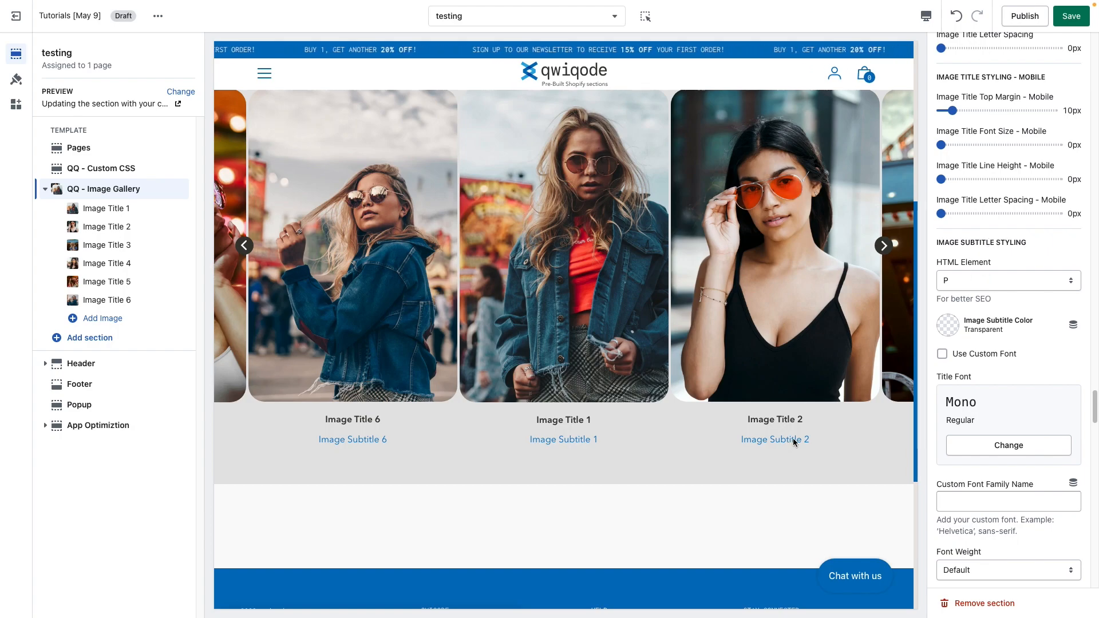
click(957, 281)
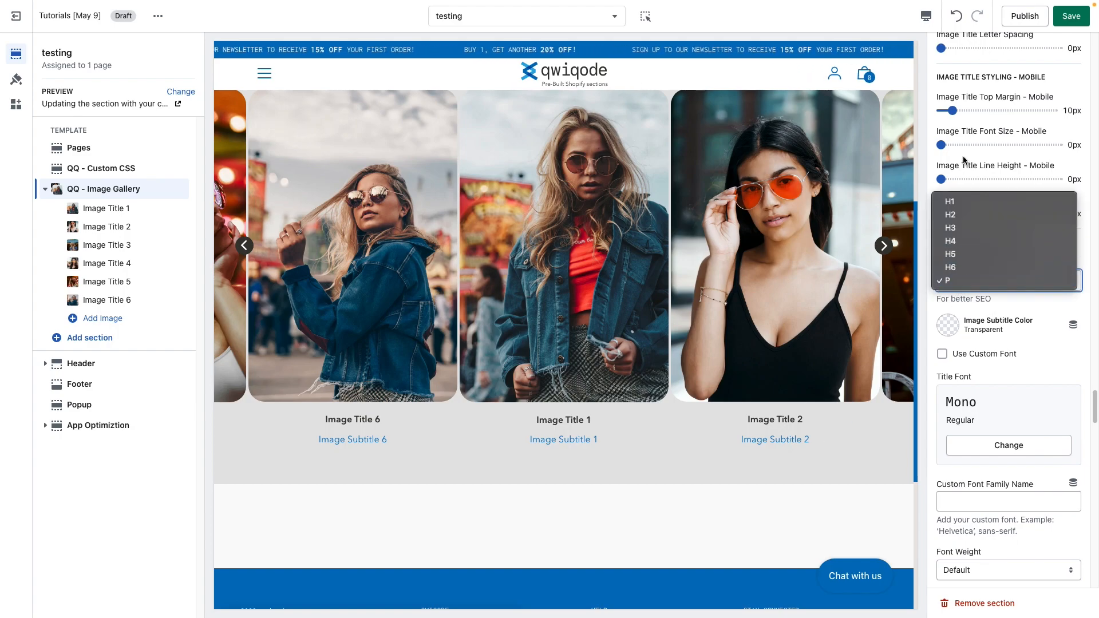
click(1068, 347)
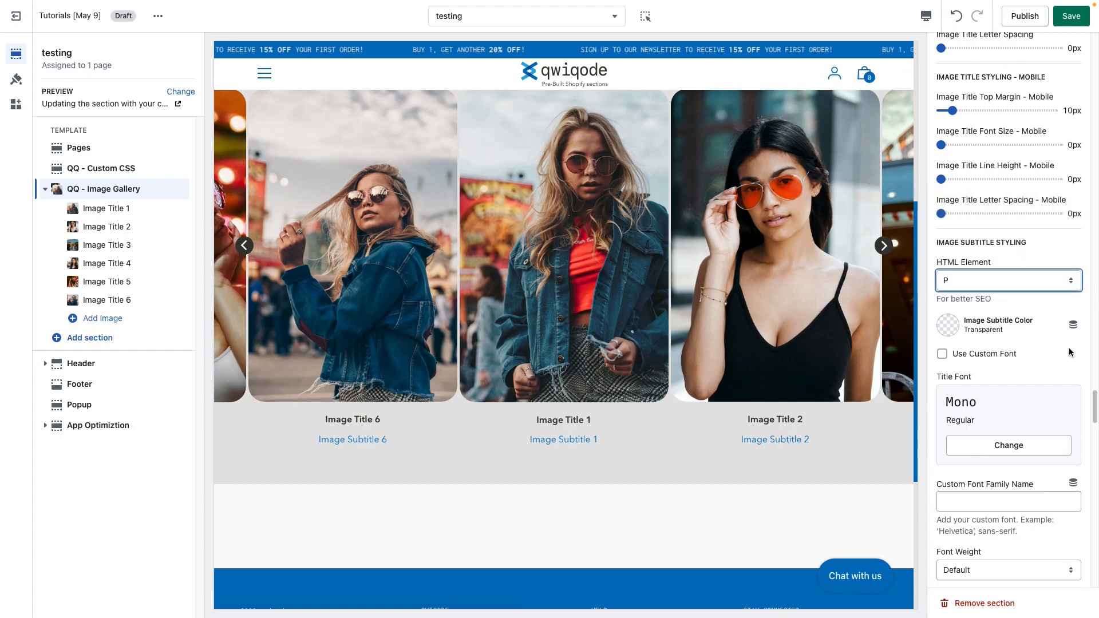
click(951, 332)
click(1003, 241)
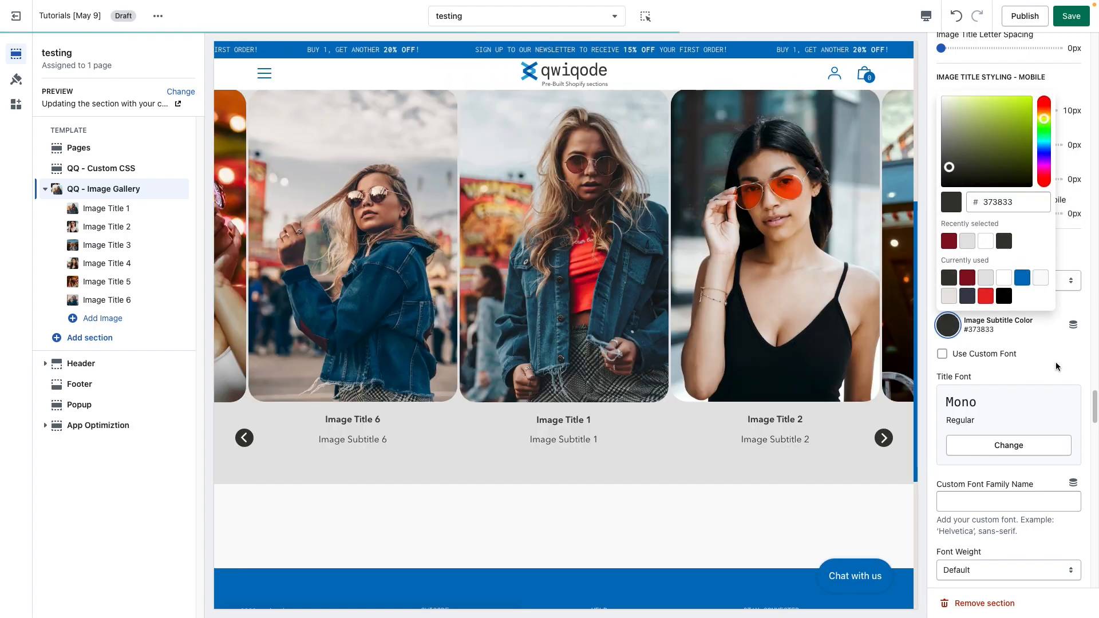
click(1047, 366)
Step: Set the Image Title Font Size to 30px and the Image Title Top Margin to 10px
scroll(980, 343, up, 3)
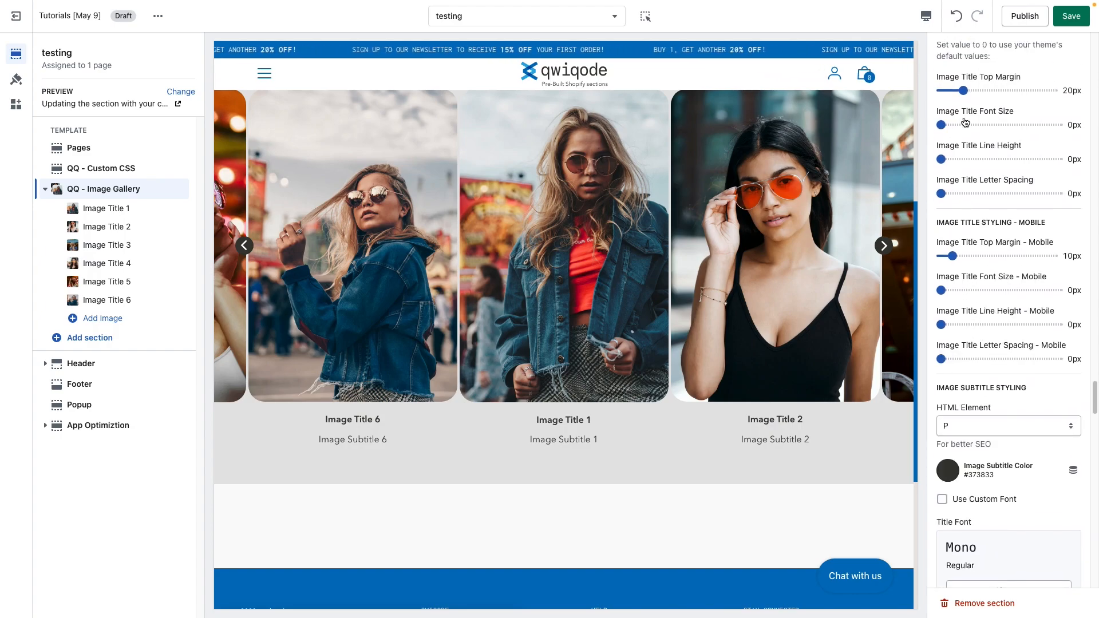
click(964, 124)
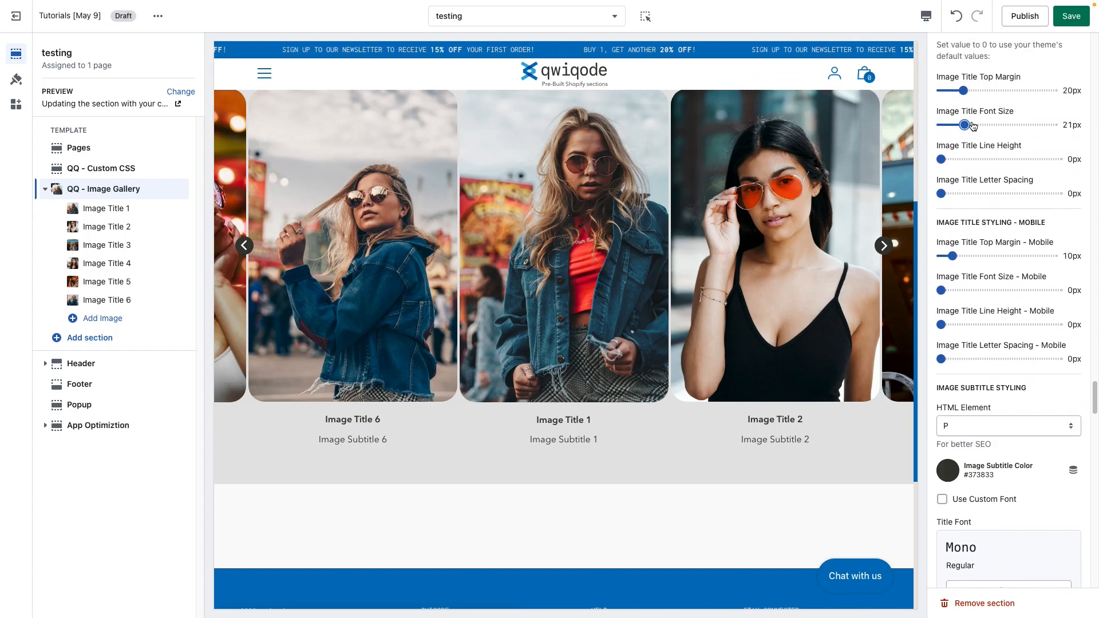
click(974, 125)
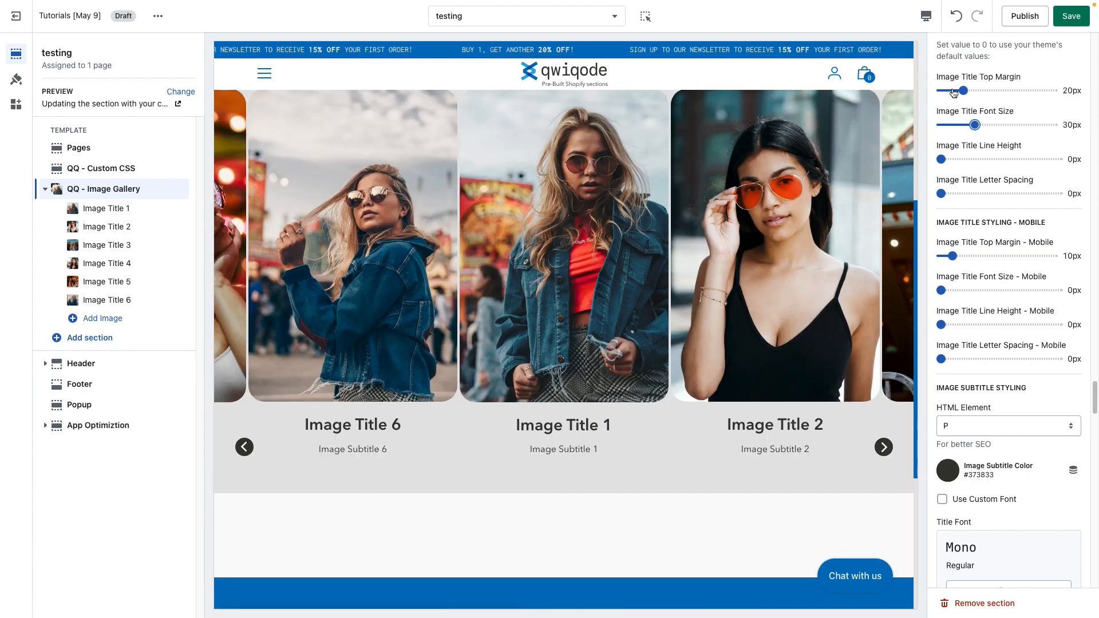
click(953, 91)
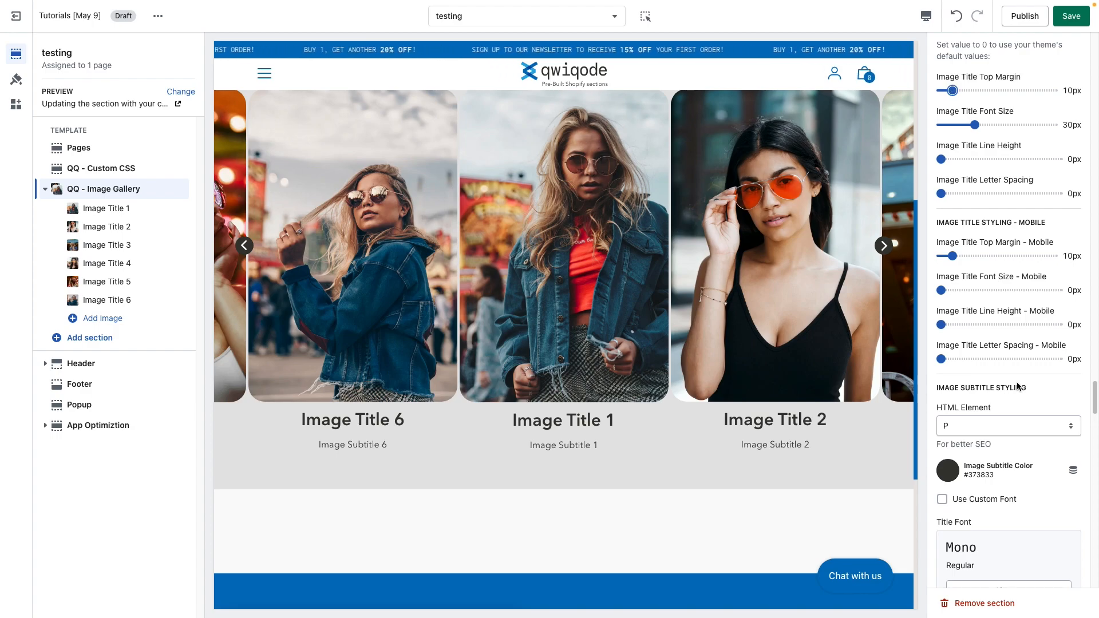
Step: Open an image's popup in the preview and browse through the gallery images with its navigation arrows
scroll(1016, 386, down, 3)
scroll(1015, 386, down, 6)
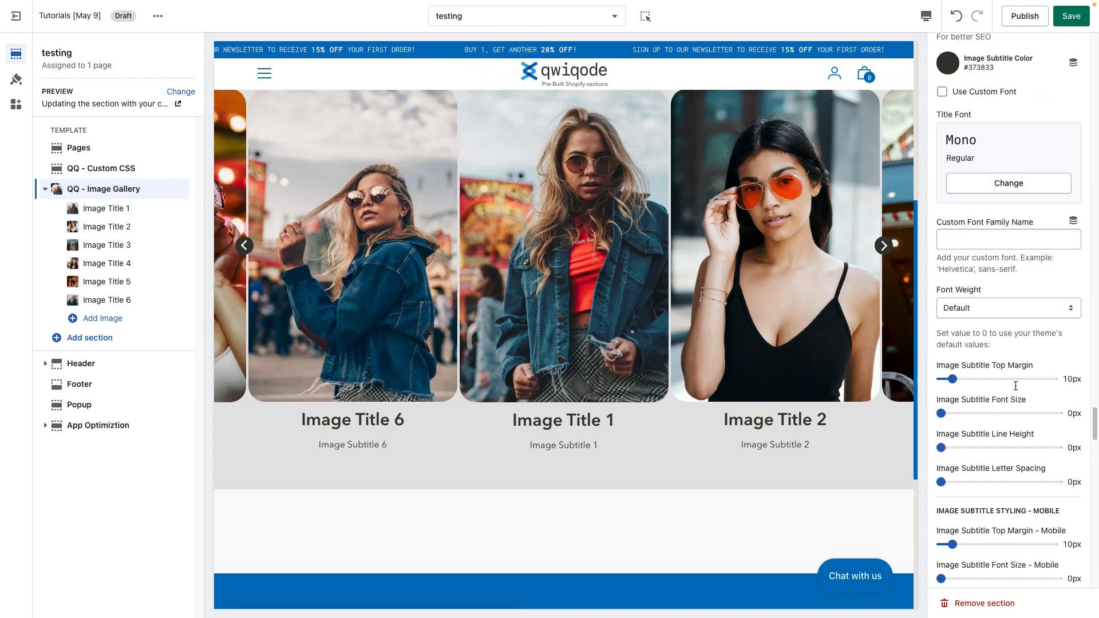
scroll(1015, 386, down, 1)
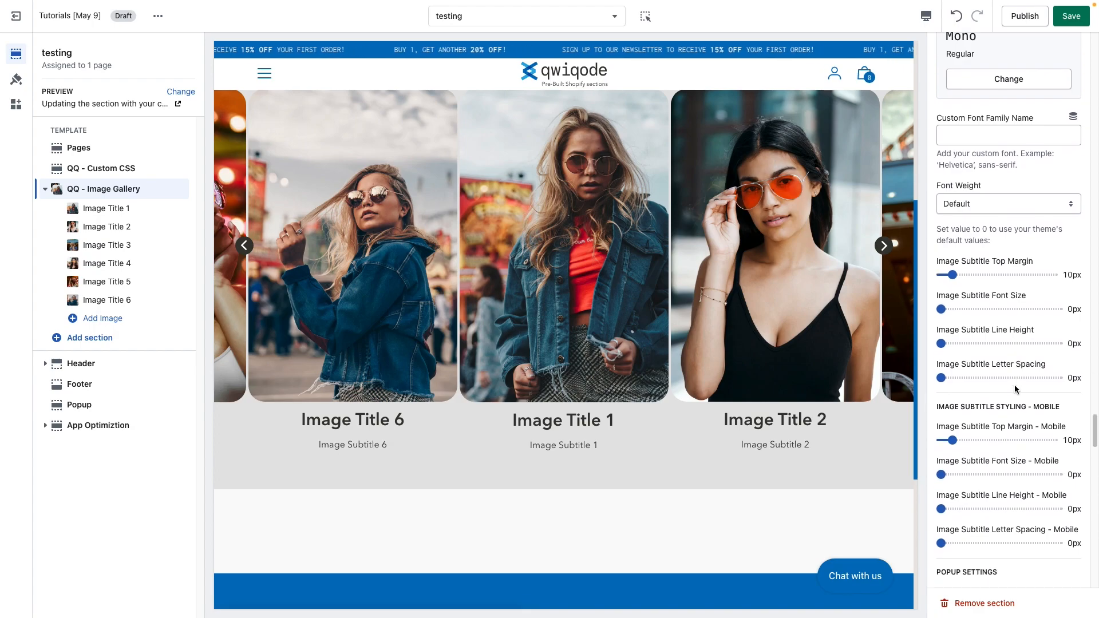
scroll(1024, 484, down, 1)
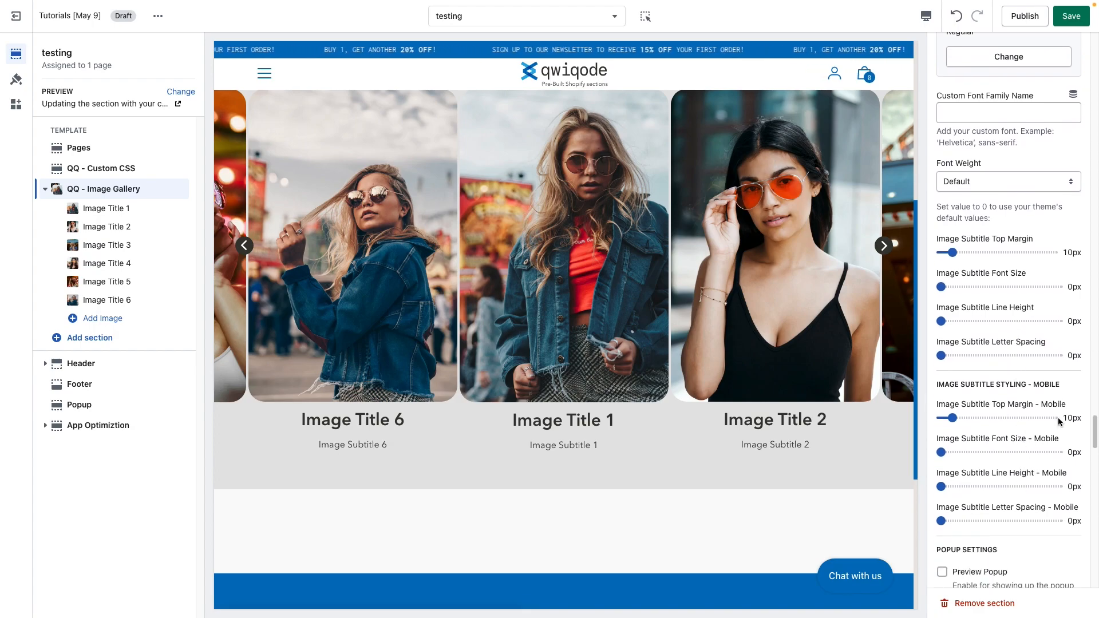
scroll(1018, 453, down, 1)
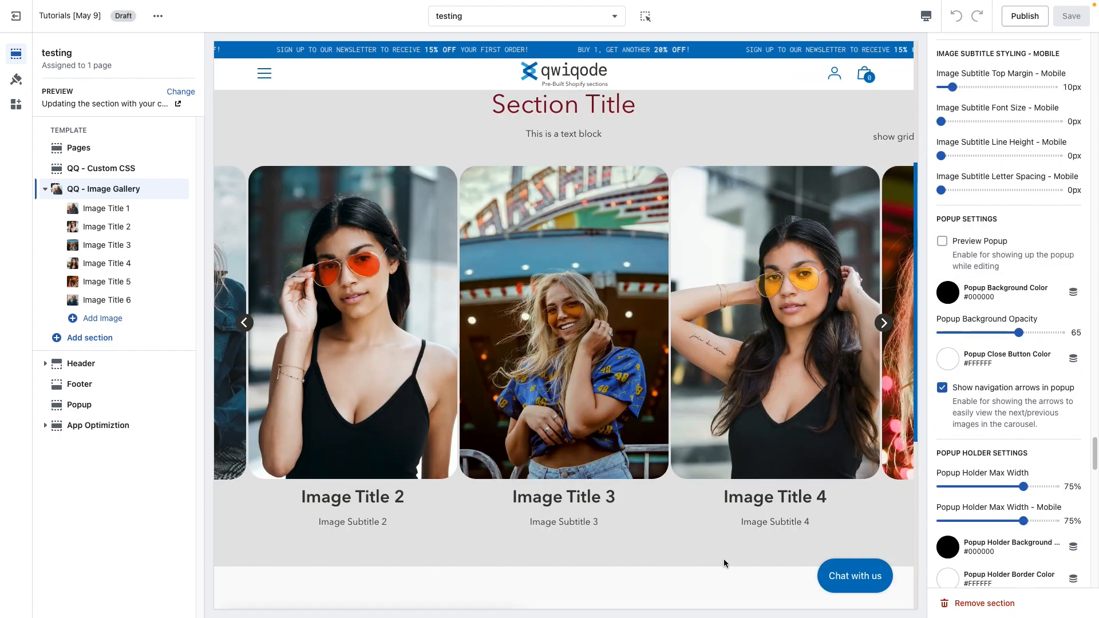
click(579, 329)
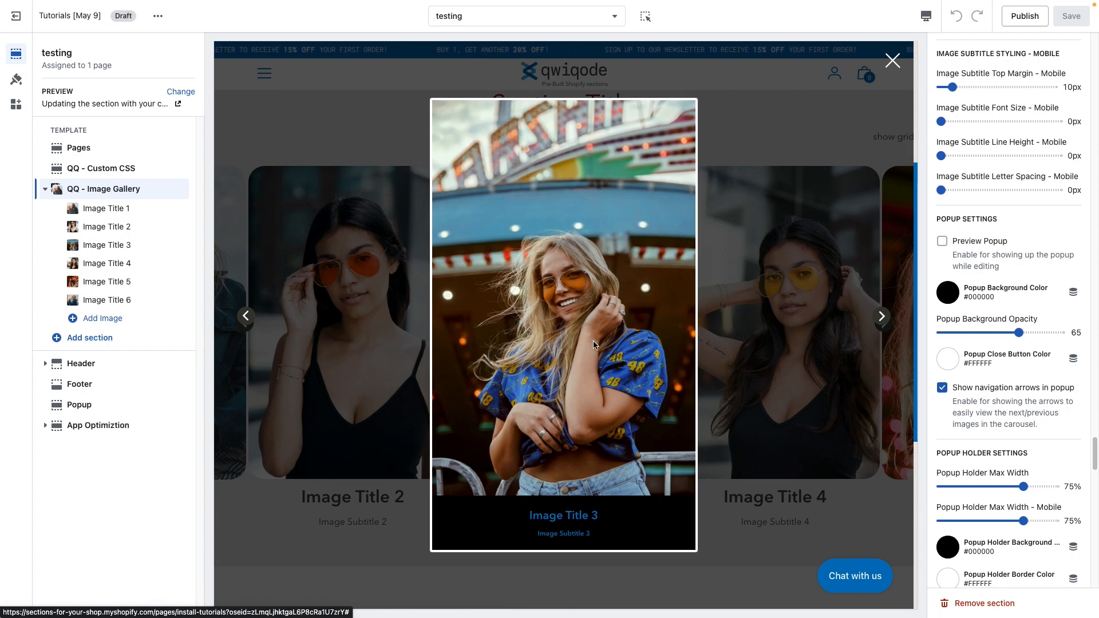
click(882, 317)
click(881, 317)
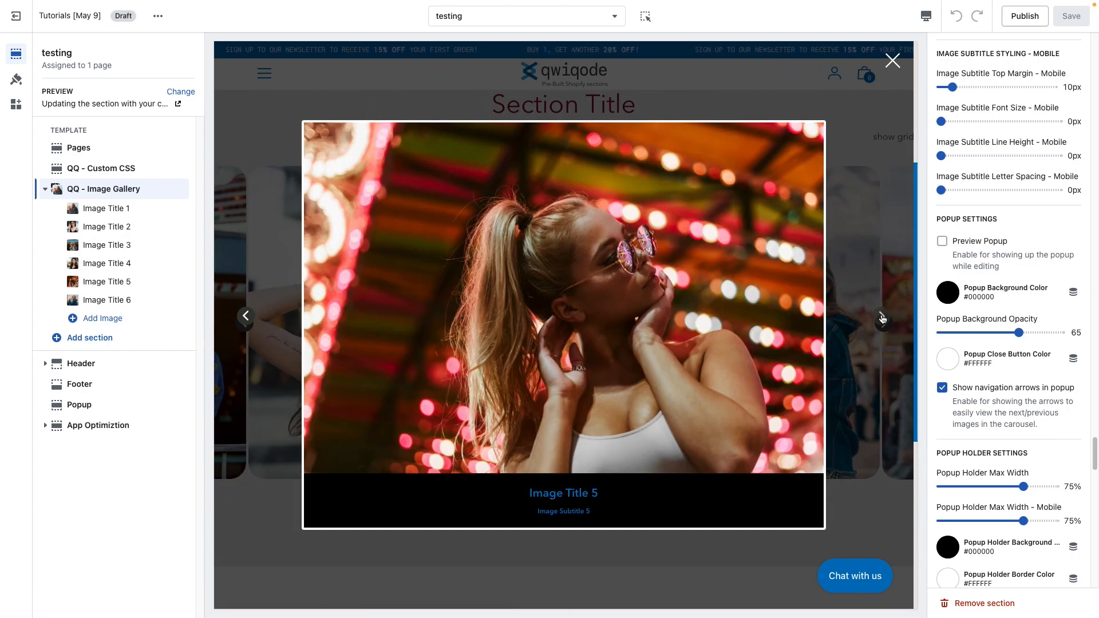
click(882, 318)
click(882, 318)
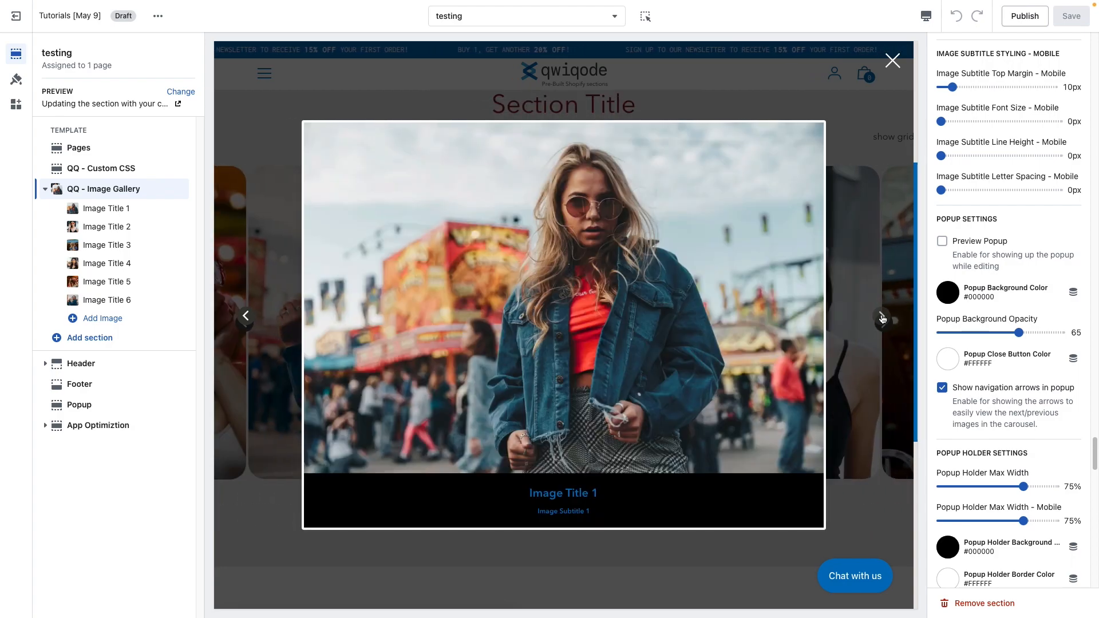
click(882, 318)
click(881, 318)
click(882, 317)
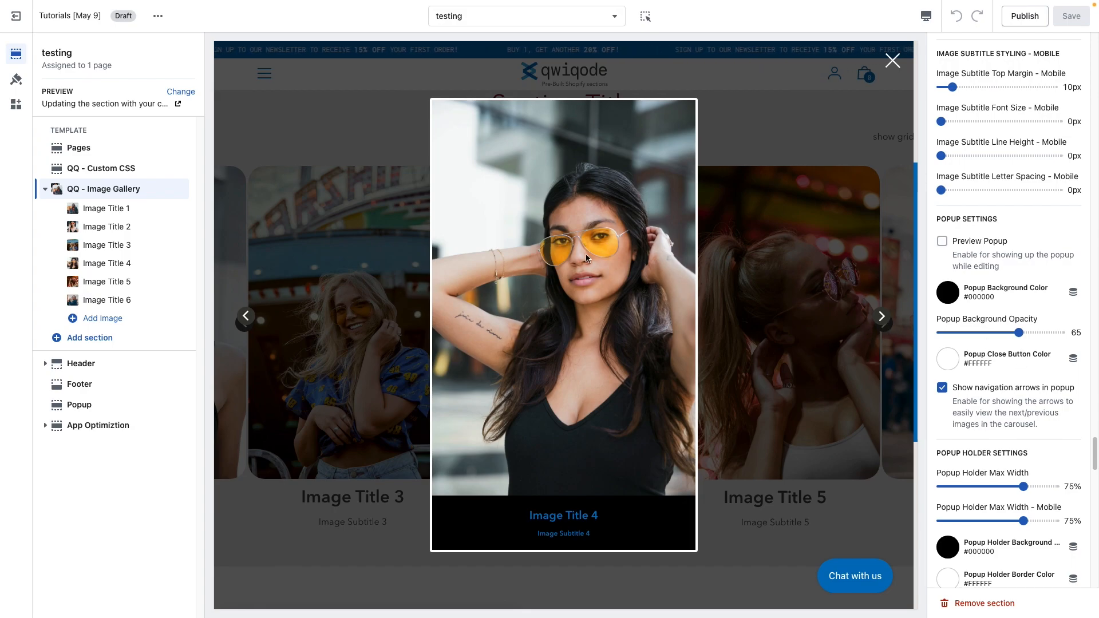
Step: Set the Popup Background Opacity to 38 and turn on Preview Popup
click(987, 333)
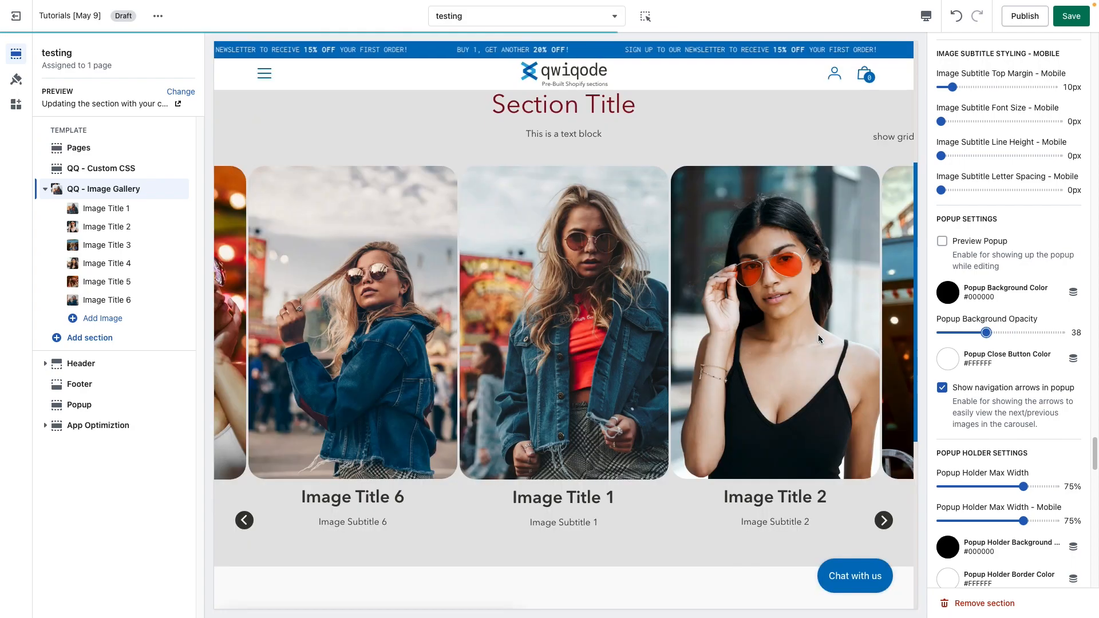
click(591, 292)
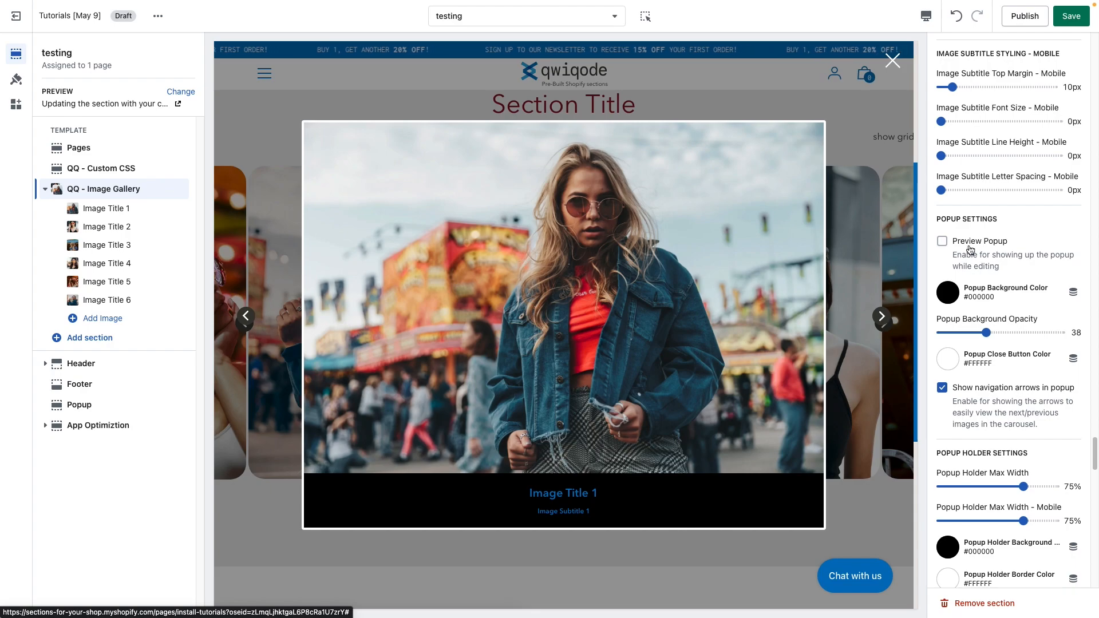
click(942, 241)
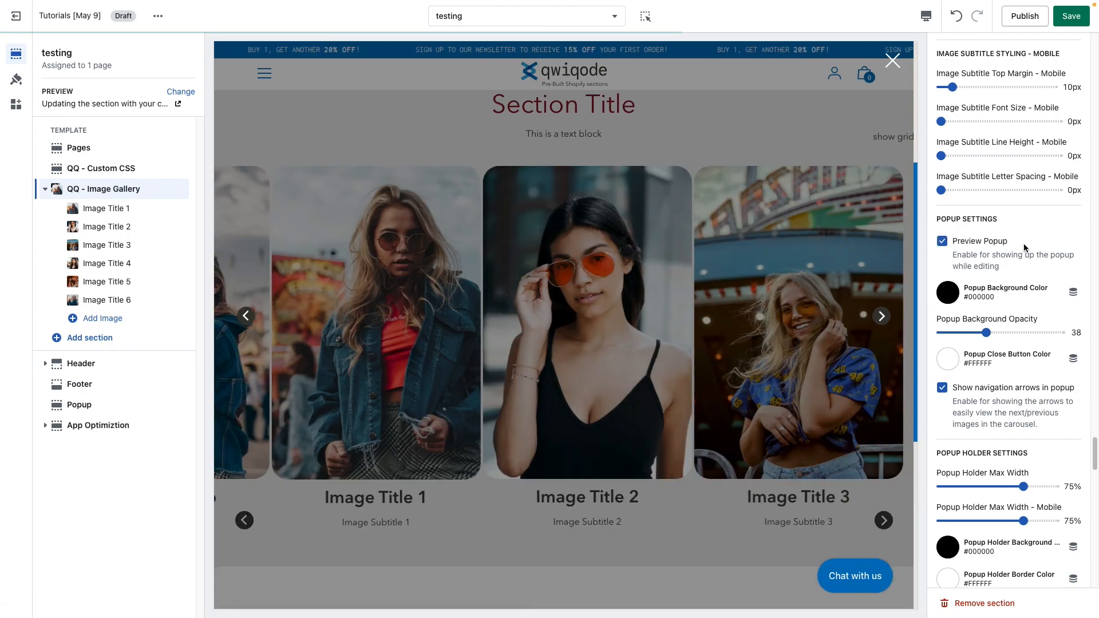
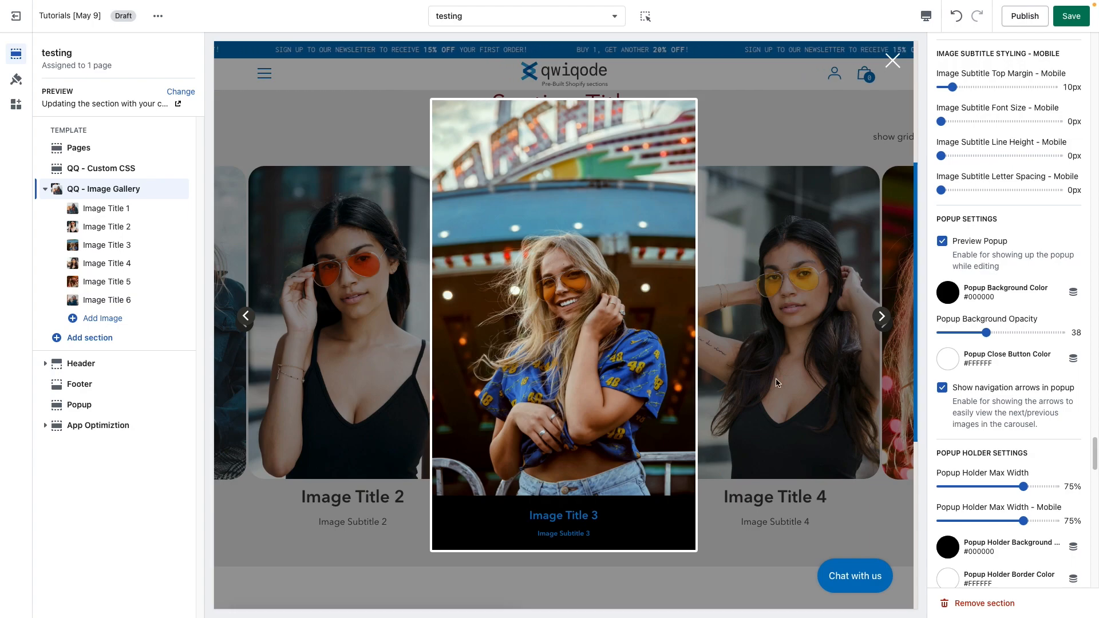
Step: Set the Popup Background Color to #871120
click(943, 299)
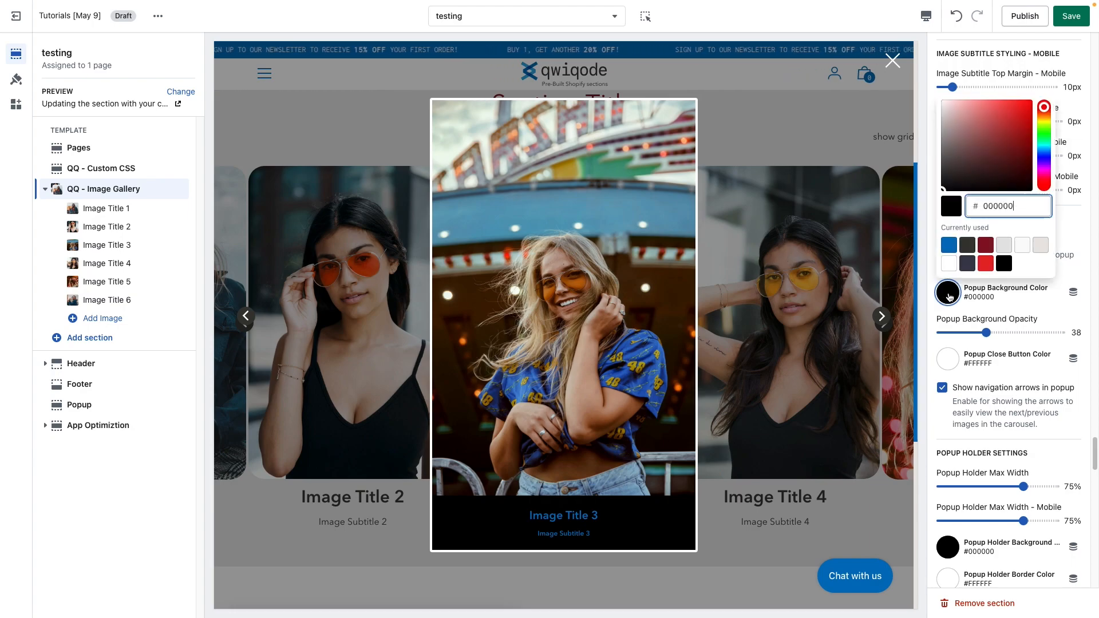
click(986, 246)
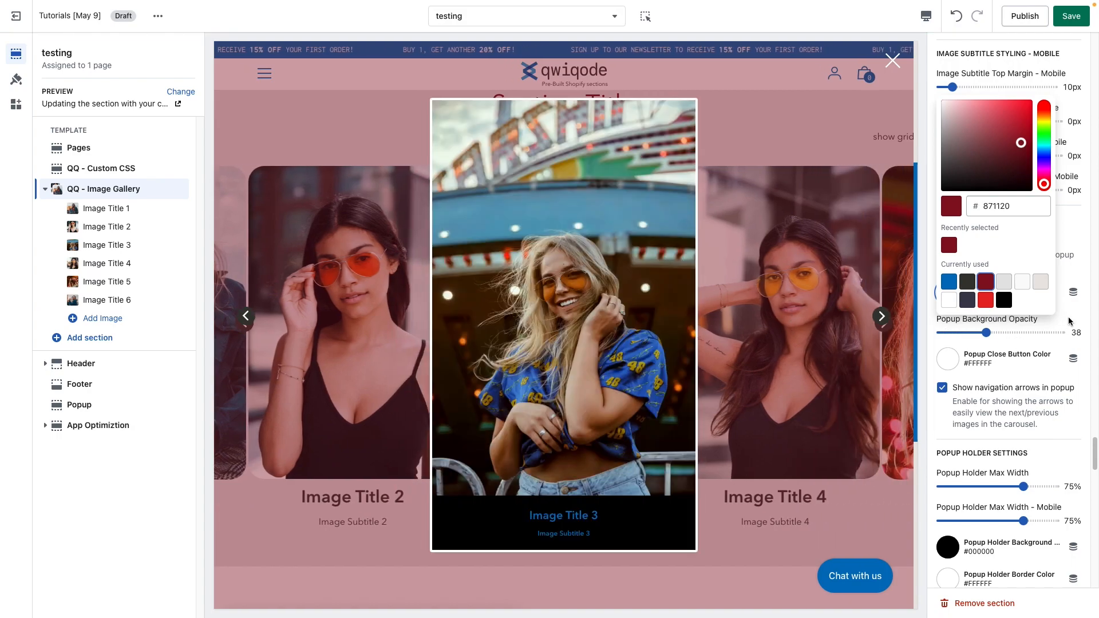
click(1069, 320)
Step: Set the Popup Background Opacity to 76 and change the Popup Background Color back to #000000
drag(986, 332, 1017, 331)
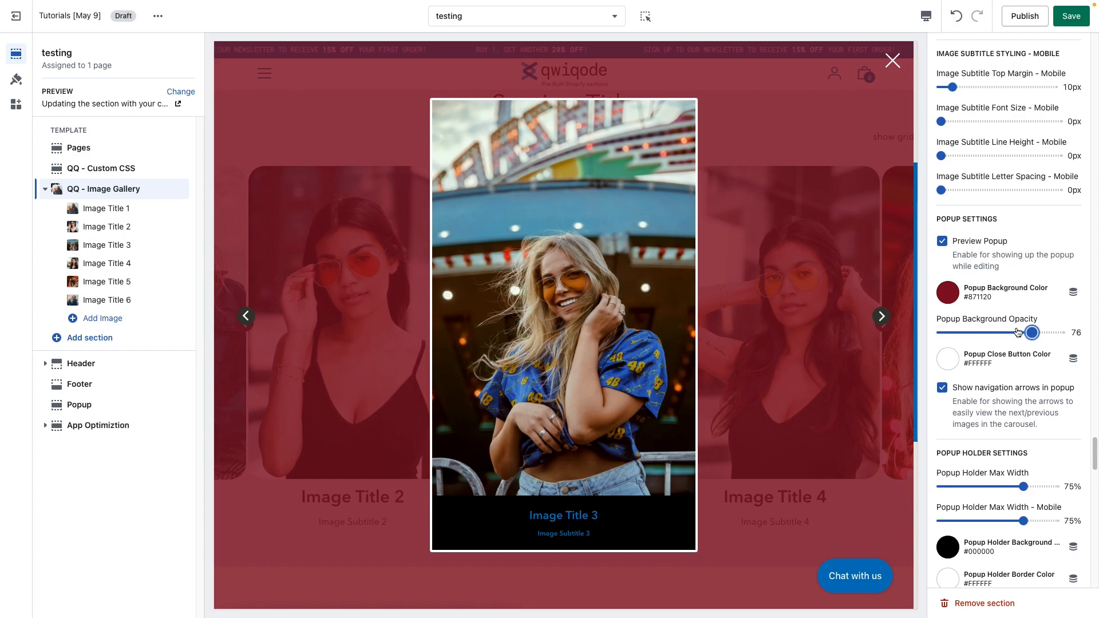
click(949, 294)
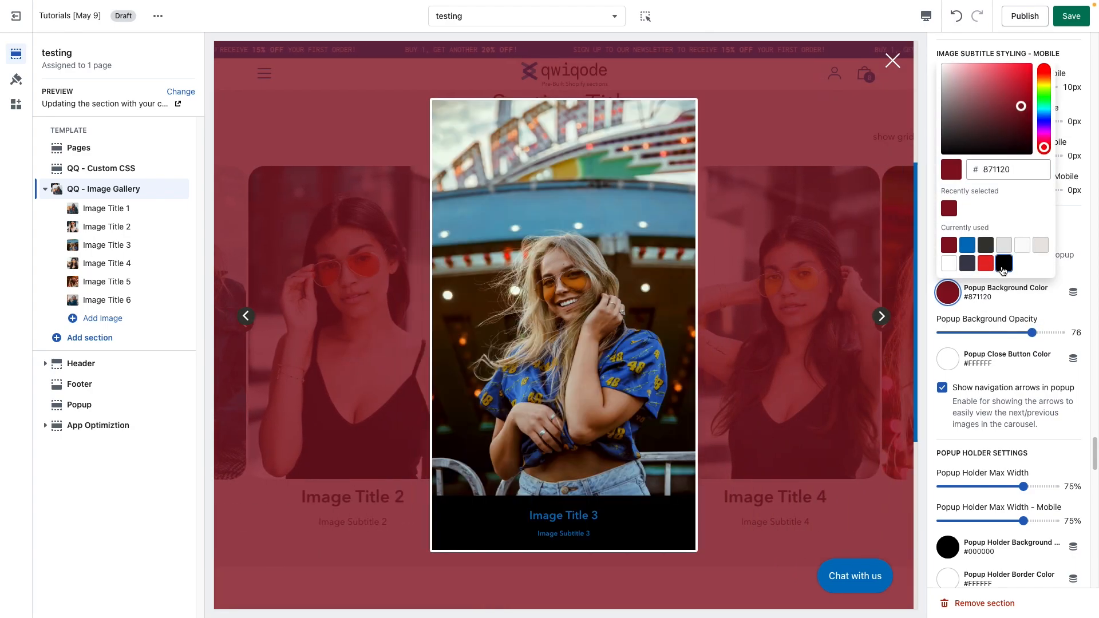
click(1003, 264)
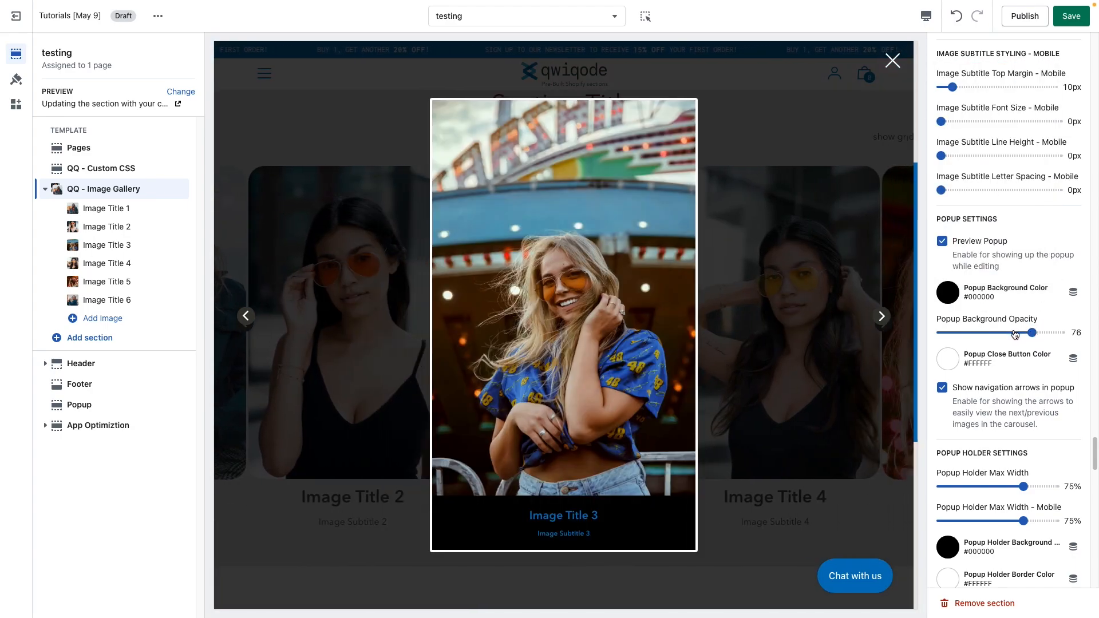
Step: Try a Popup Close Button Color of #871120 and undo the change
scroll(1001, 357, down, 1)
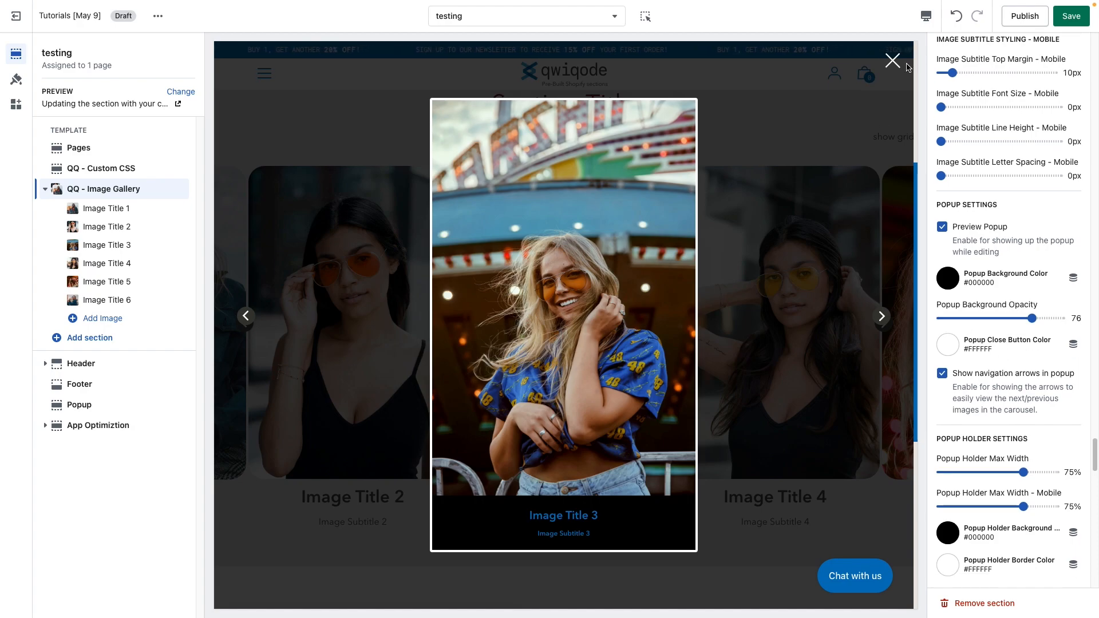
click(947, 344)
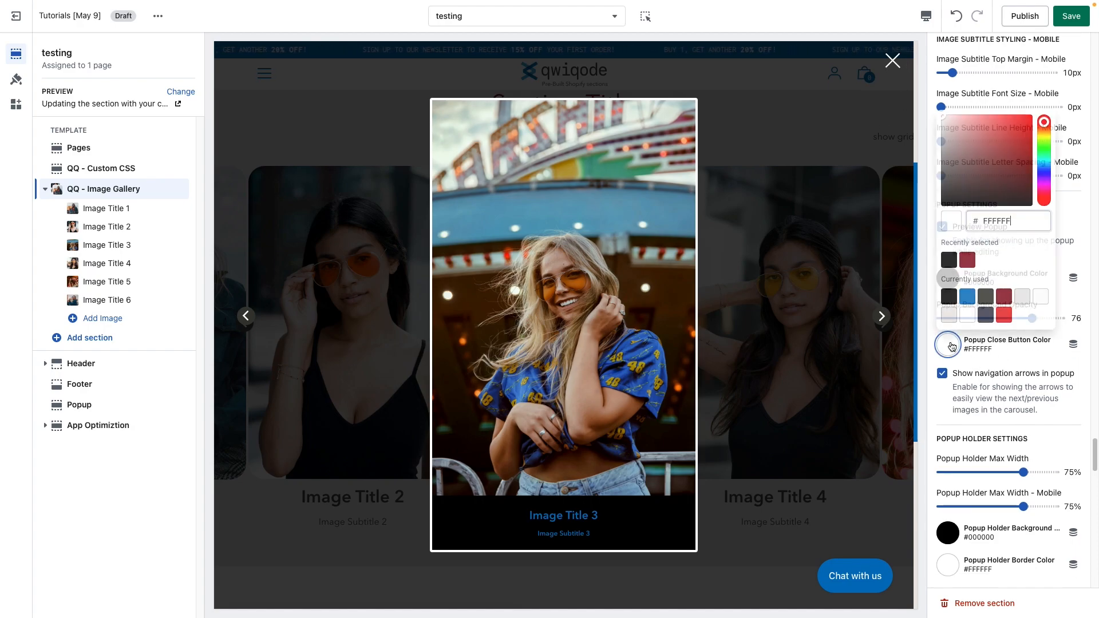
click(1004, 297)
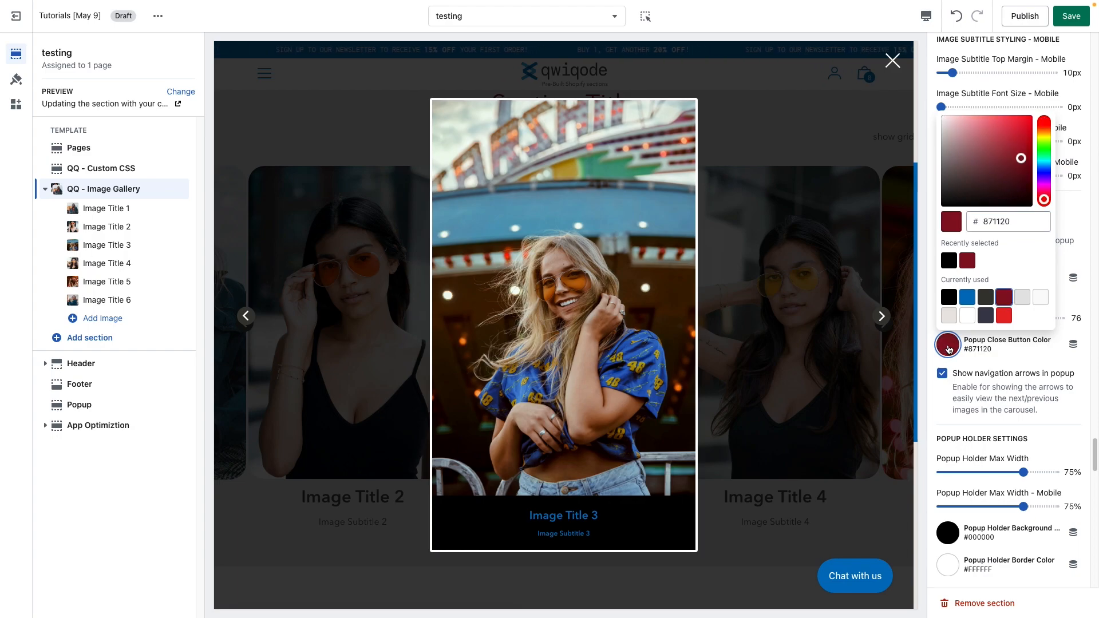
click(948, 346)
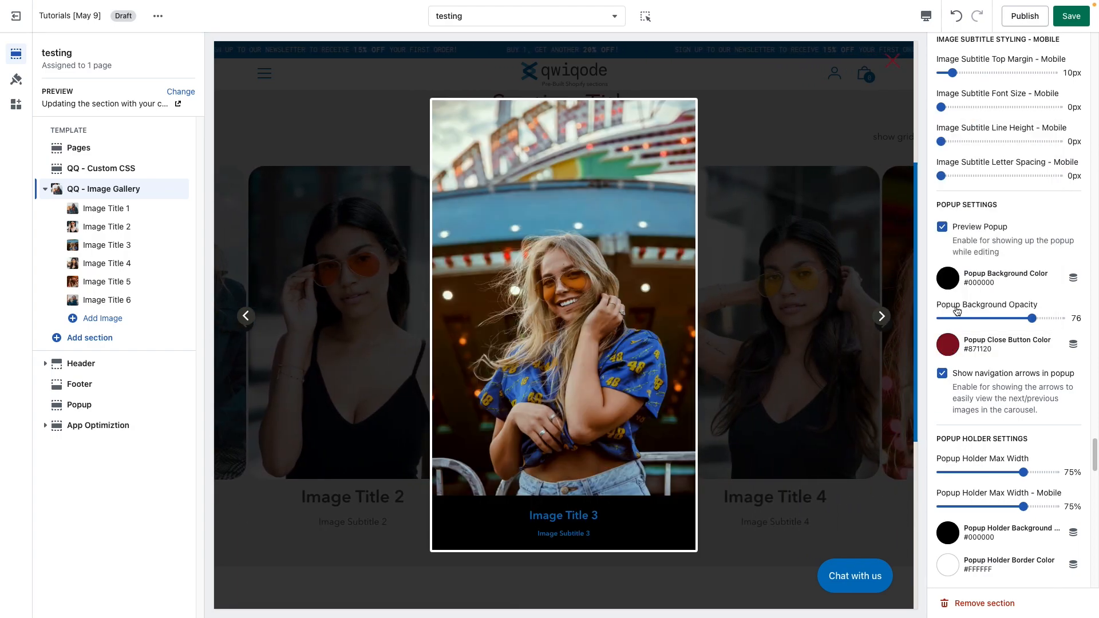
click(956, 16)
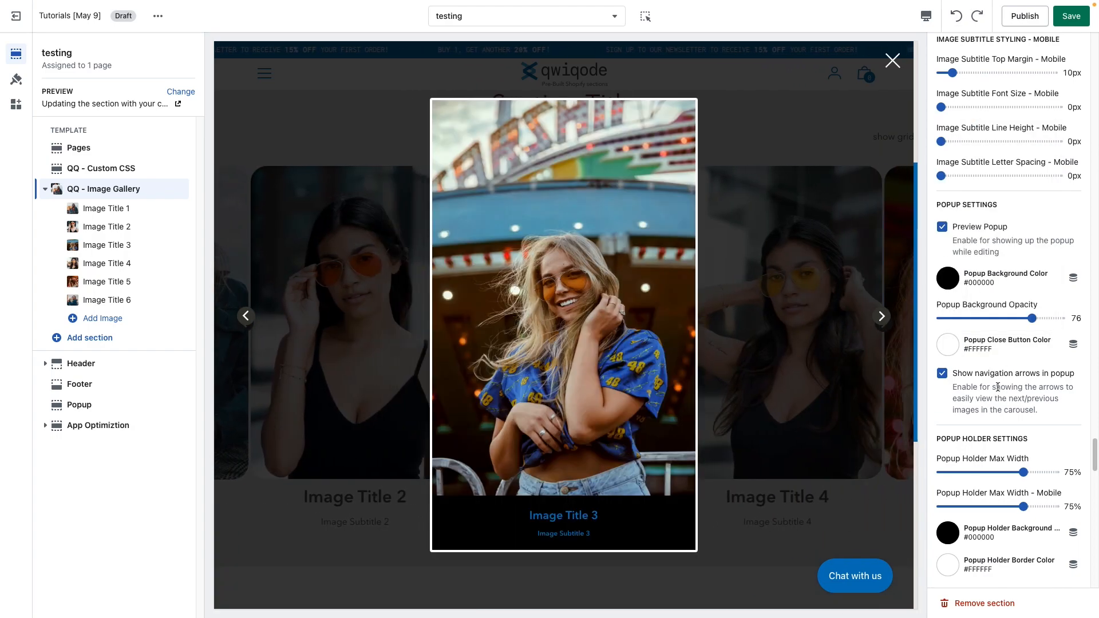
Step: Browse through the gallery images in the popup preview with its navigation arrows
scroll(978, 398, down, 1)
scroll(978, 397, down, 1)
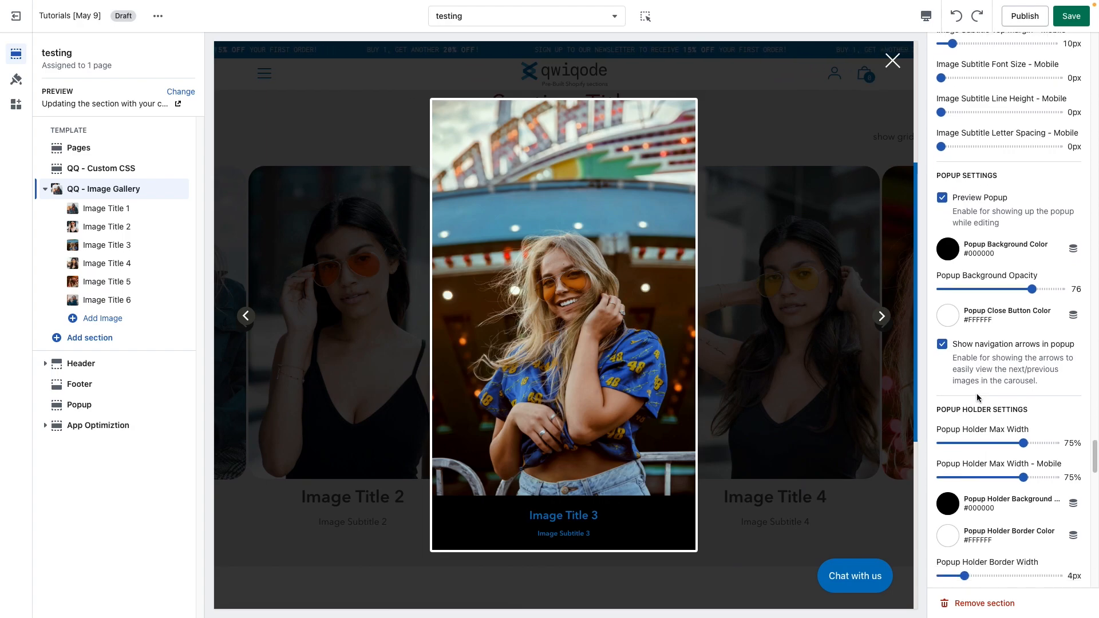
click(881, 317)
click(882, 317)
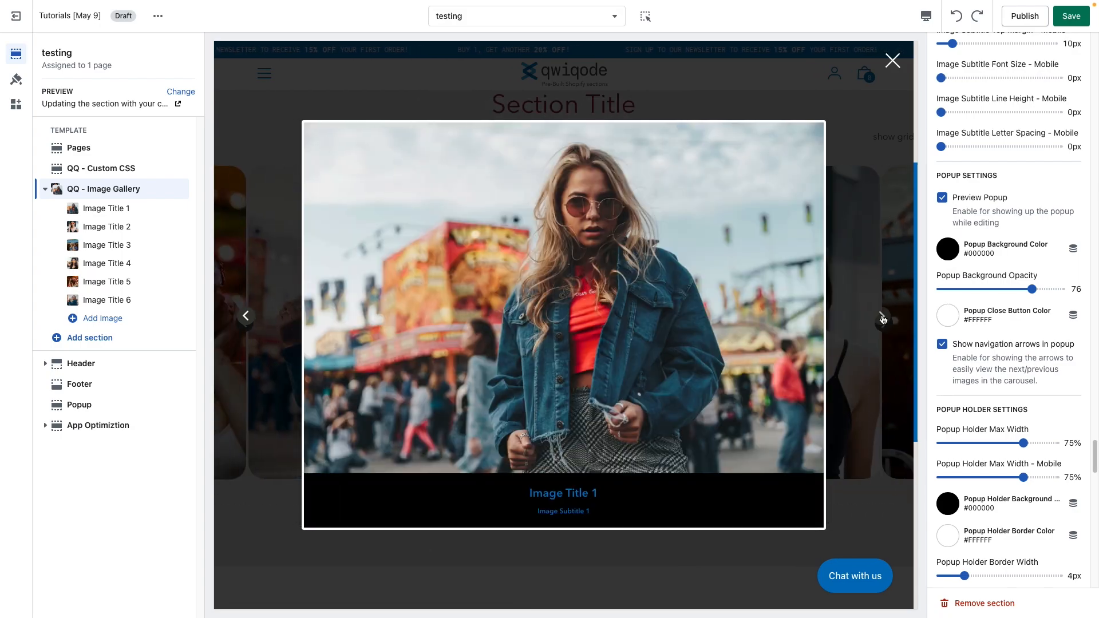
click(882, 318)
Step: Test the popup with Show navigation arrows in popup switched off, then switch the option back on
click(943, 345)
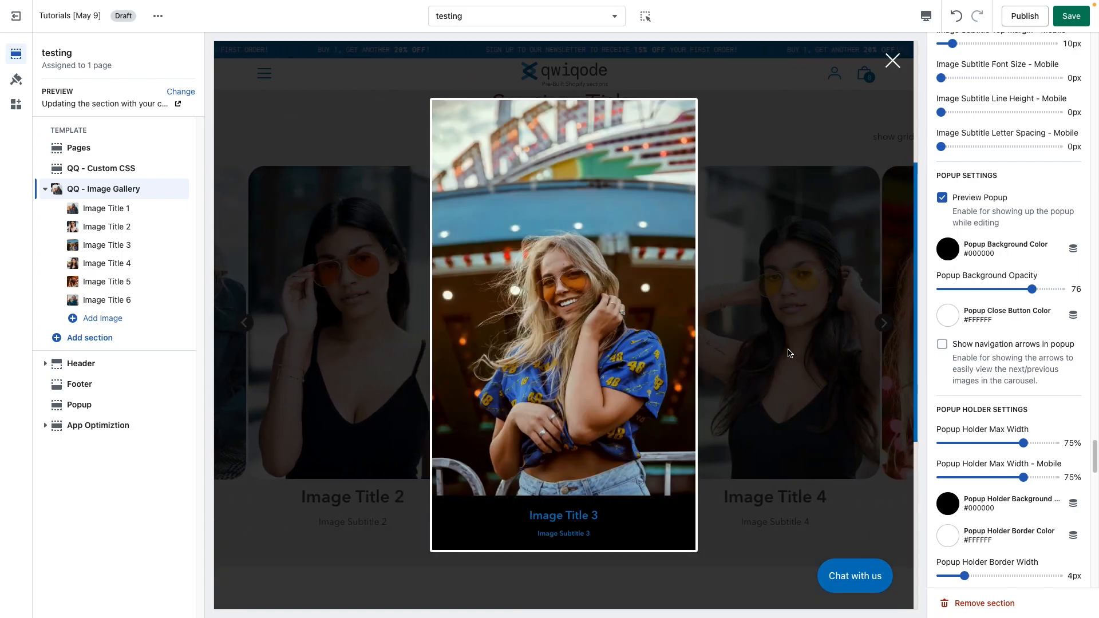
click(789, 353)
click(754, 323)
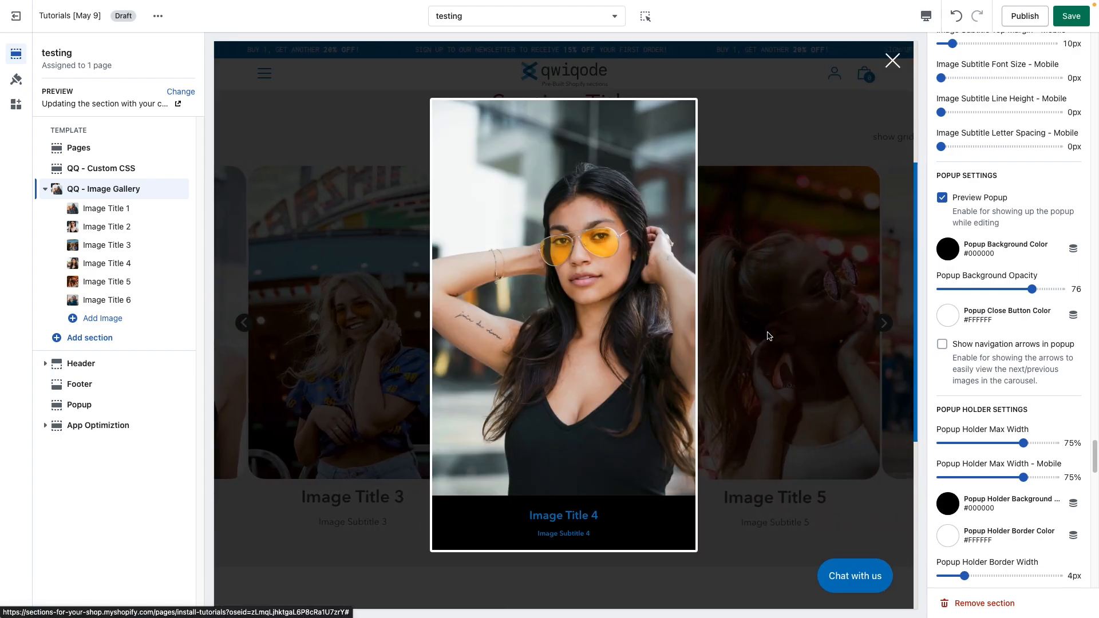
click(769, 336)
click(750, 321)
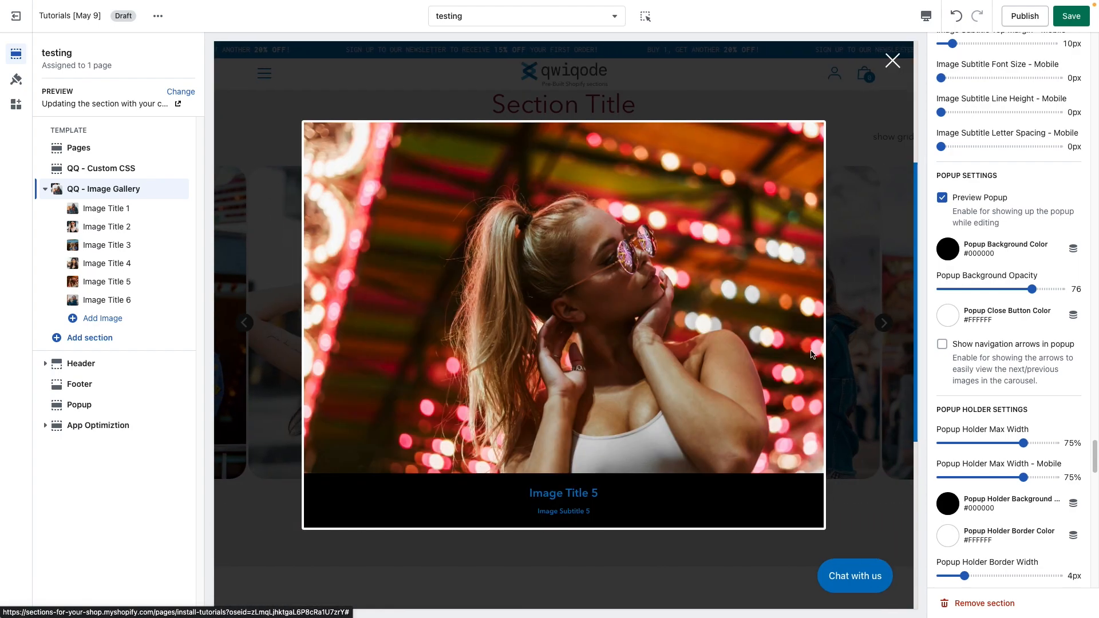
click(864, 248)
click(967, 345)
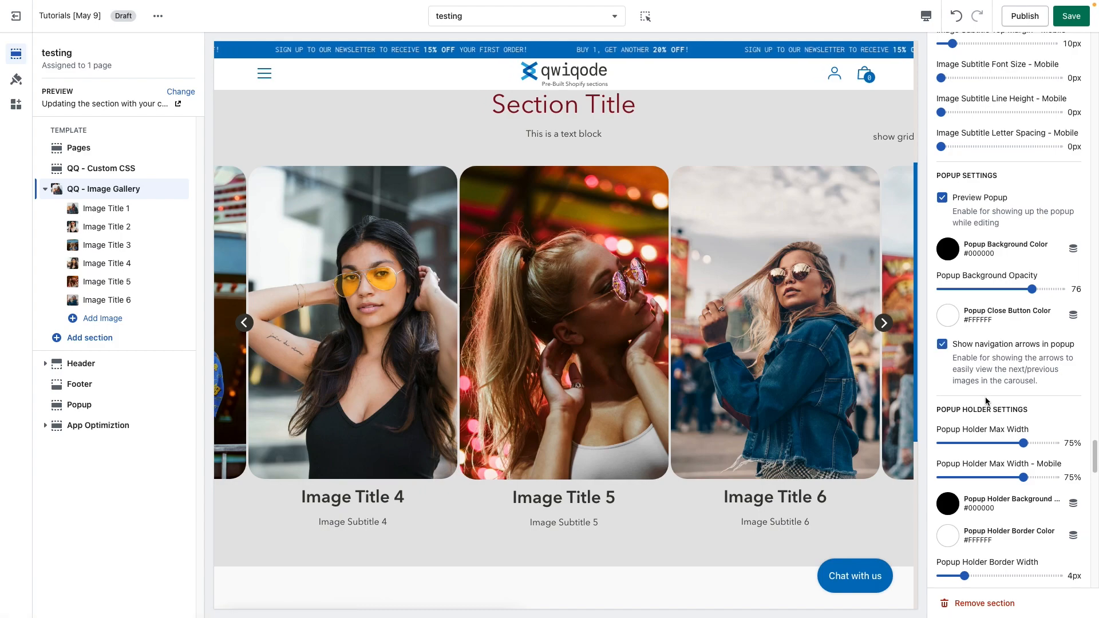
Step: Set the Popup Holder Max Width to 73%
scroll(992, 429, down, 3)
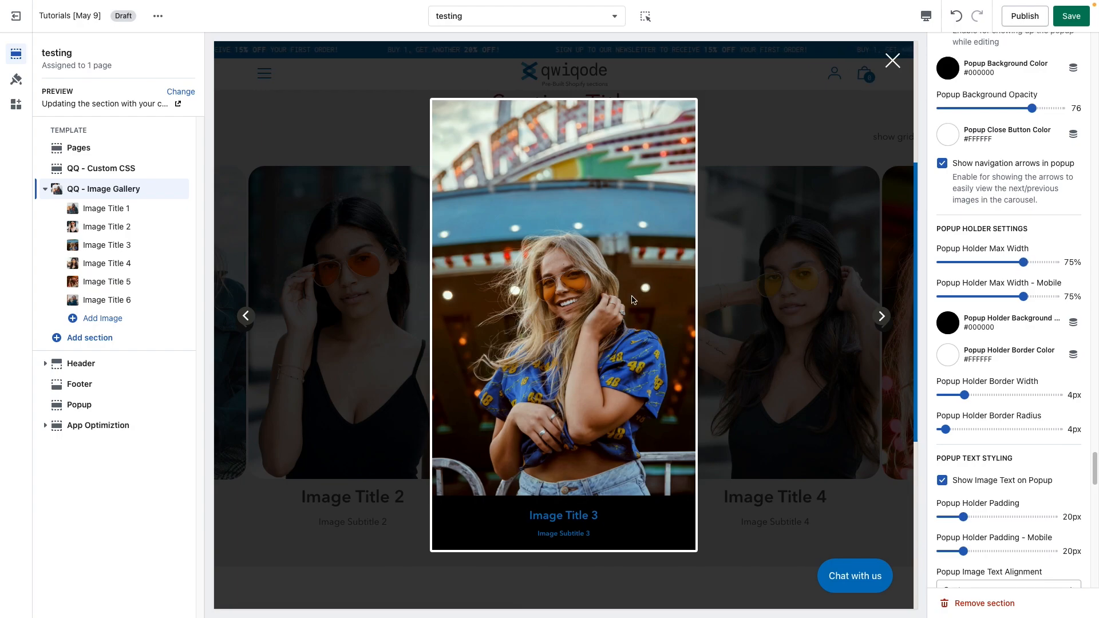
drag(1021, 262, 1043, 262)
click(978, 262)
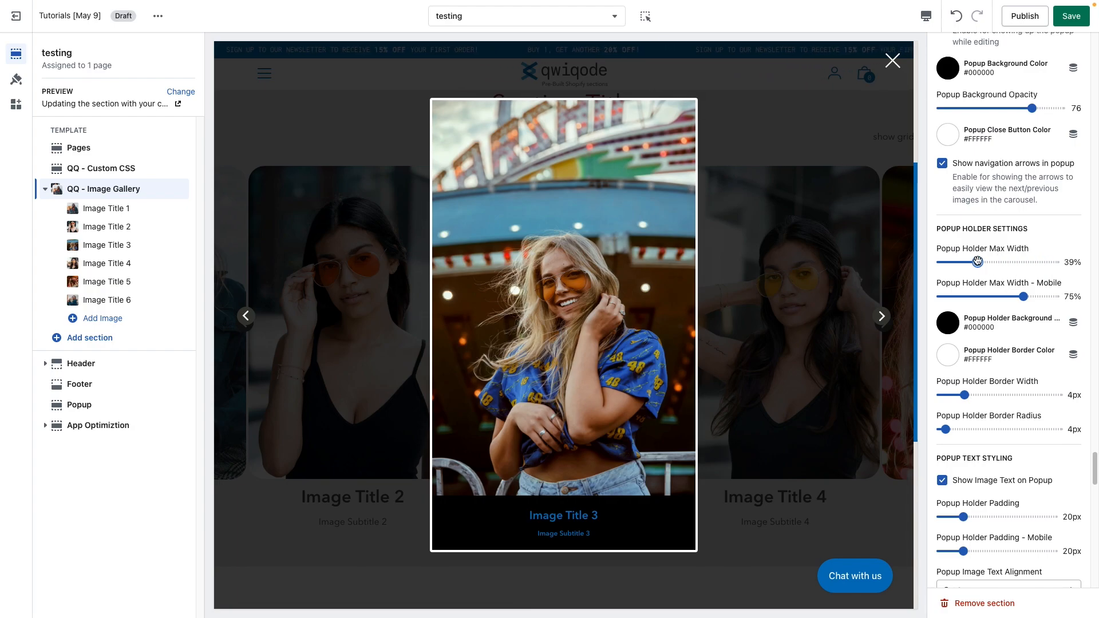
drag(977, 263, 955, 262)
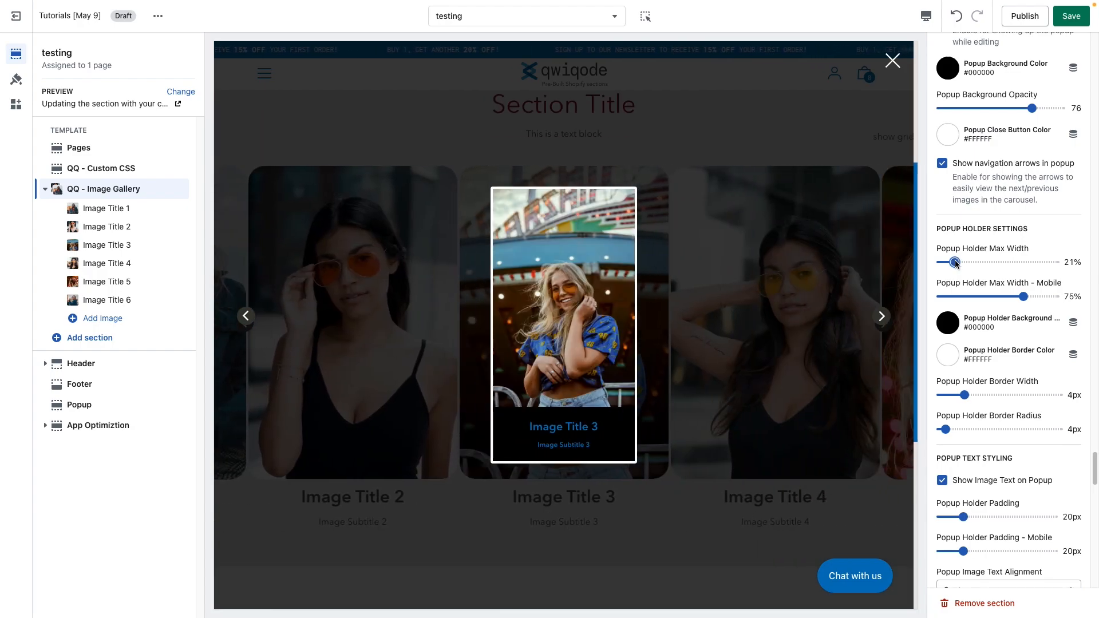
click(1013, 262)
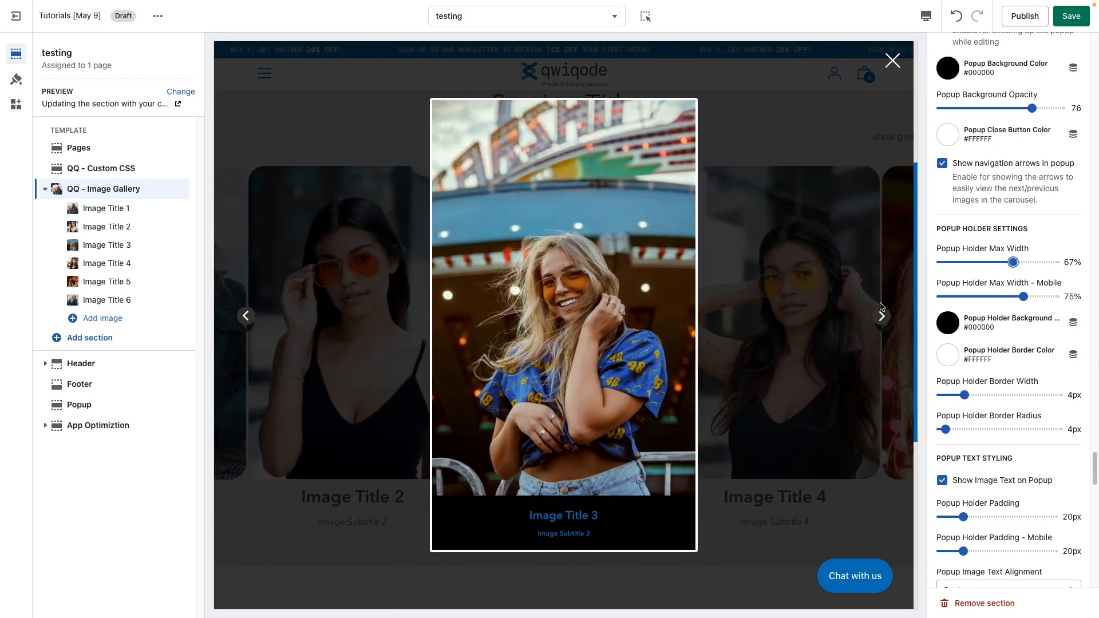
click(880, 324)
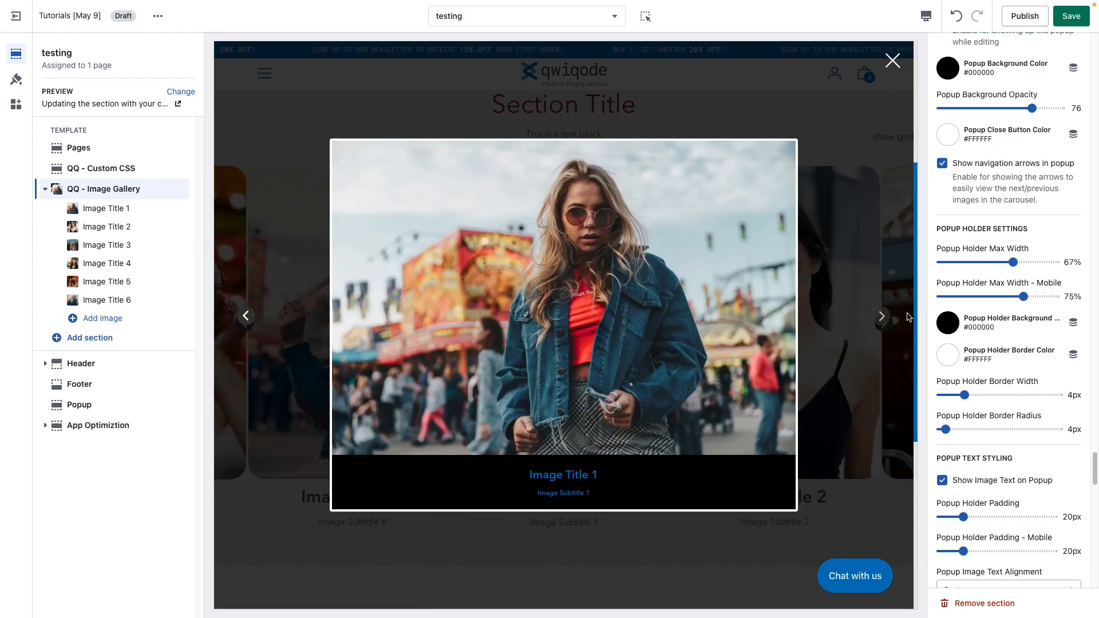
click(1045, 261)
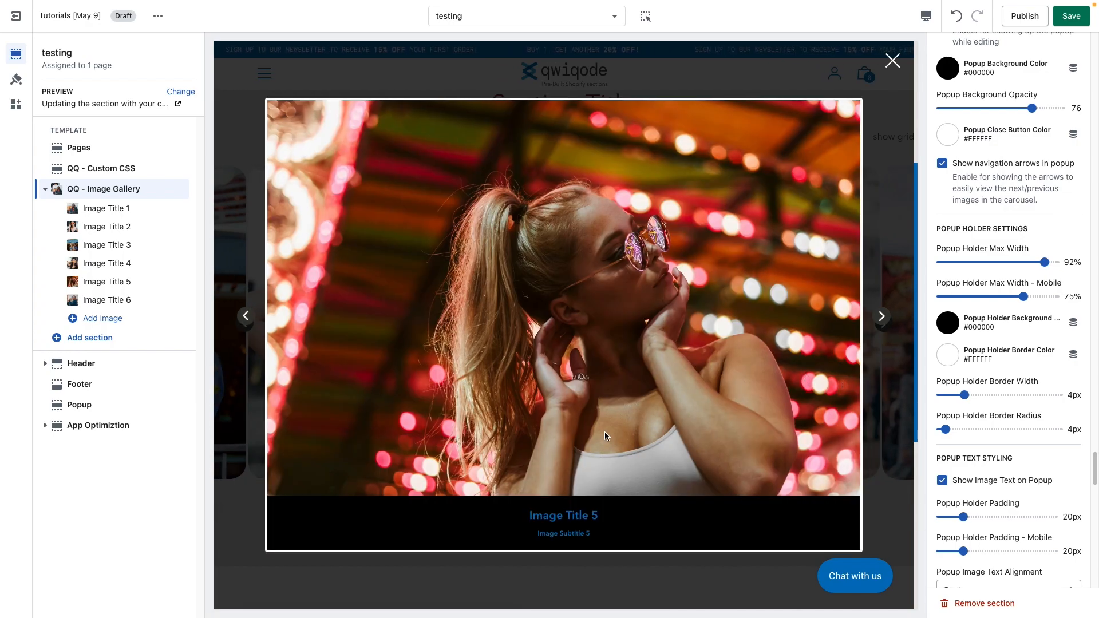
drag(1035, 267, 1020, 264)
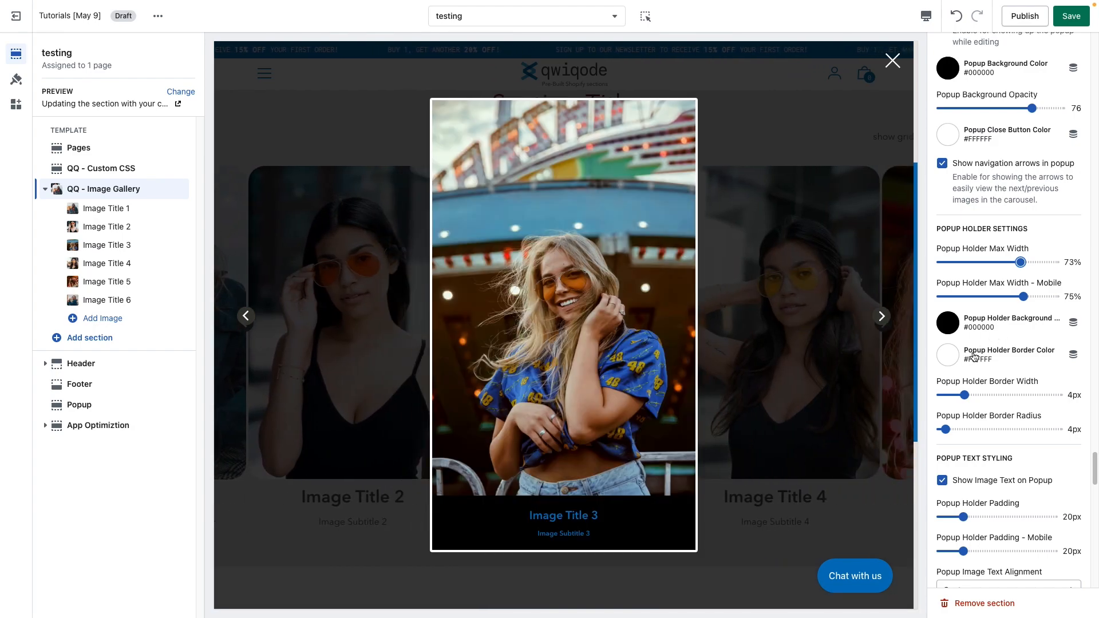
Step: Set the Popup Holder Background Color to #FFFFFF
scroll(979, 355, down, 1)
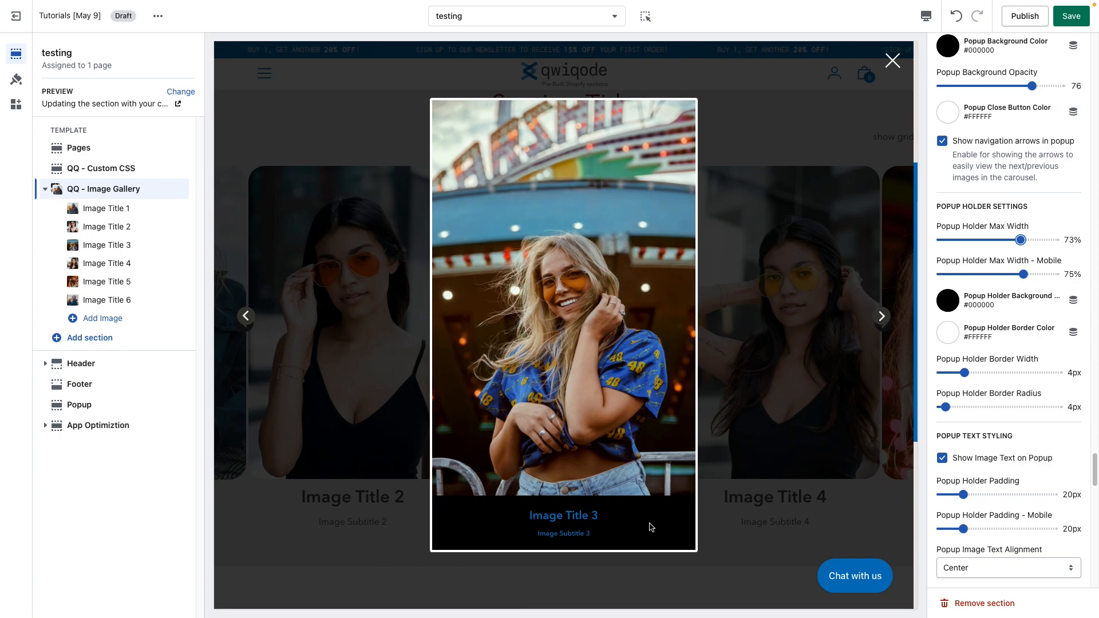
click(953, 307)
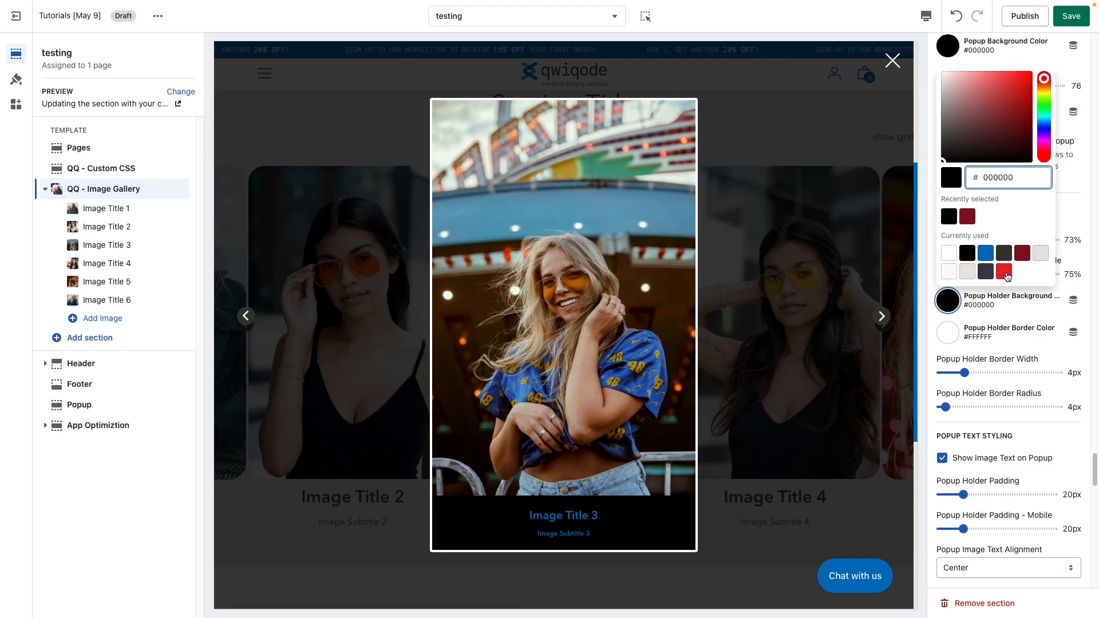
click(949, 254)
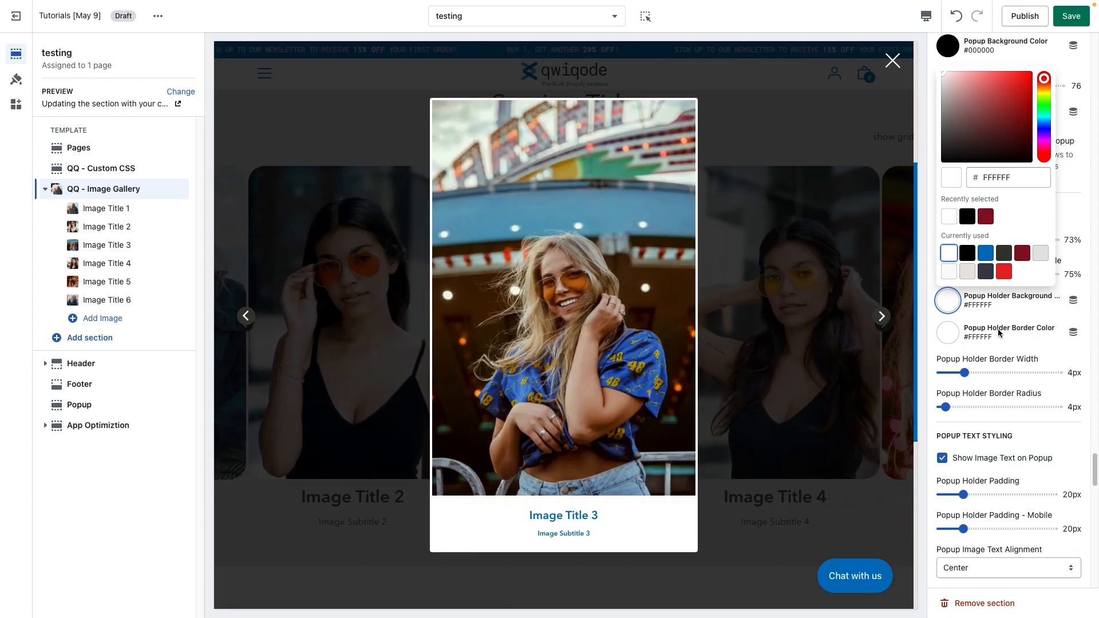
click(1013, 319)
Step: Set the Popup Holder Border Color to #E62525
click(955, 337)
click(985, 303)
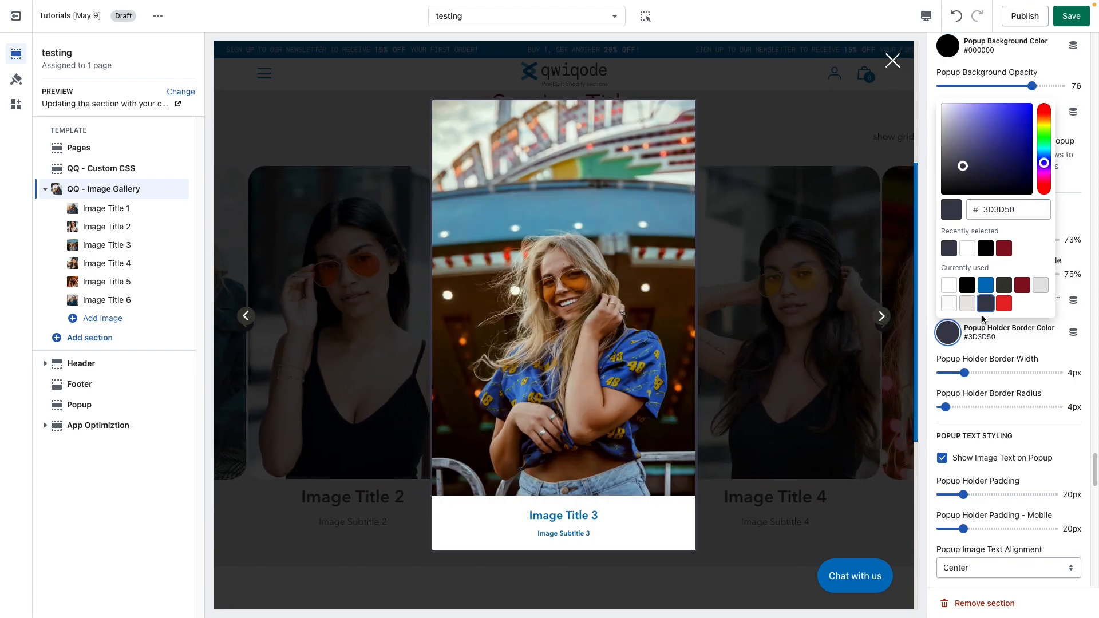
click(1004, 304)
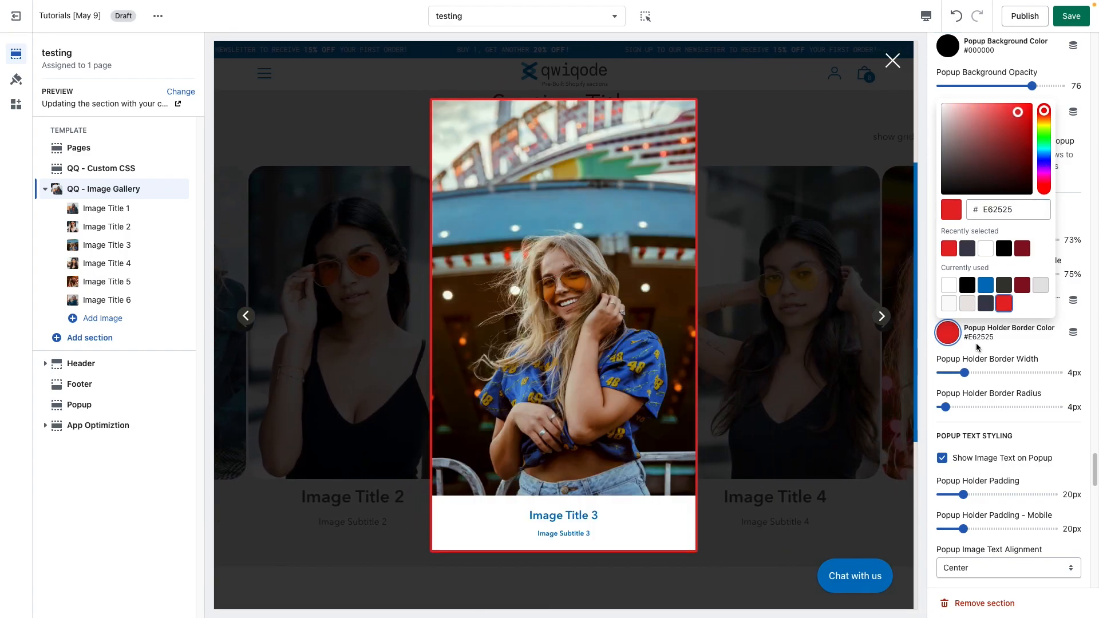
click(1030, 349)
Step: Set the Popup Holder Border Width to 0px and the Popup Holder Border Radius to 29px
drag(964, 373, 926, 377)
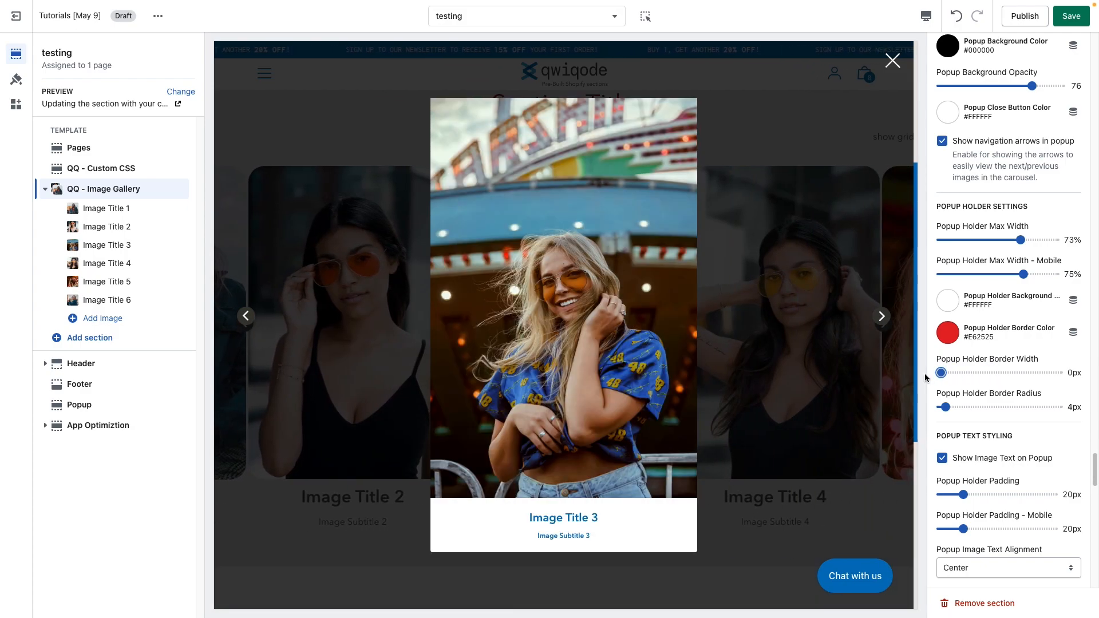
scroll(943, 401, down, 1)
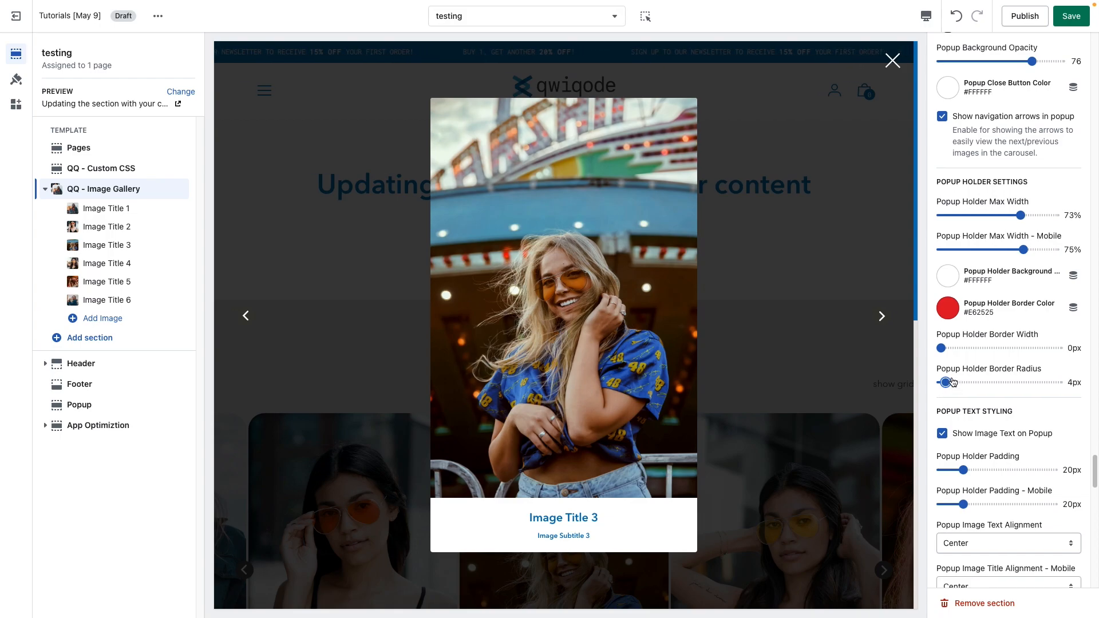
drag(945, 382, 965, 383)
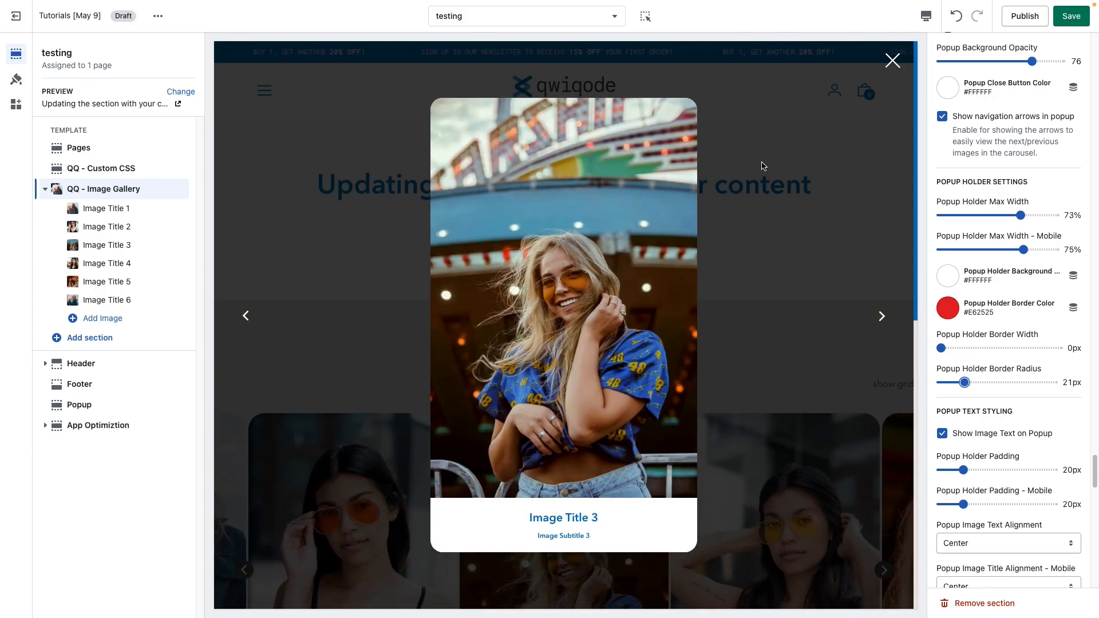
drag(964, 383, 973, 380)
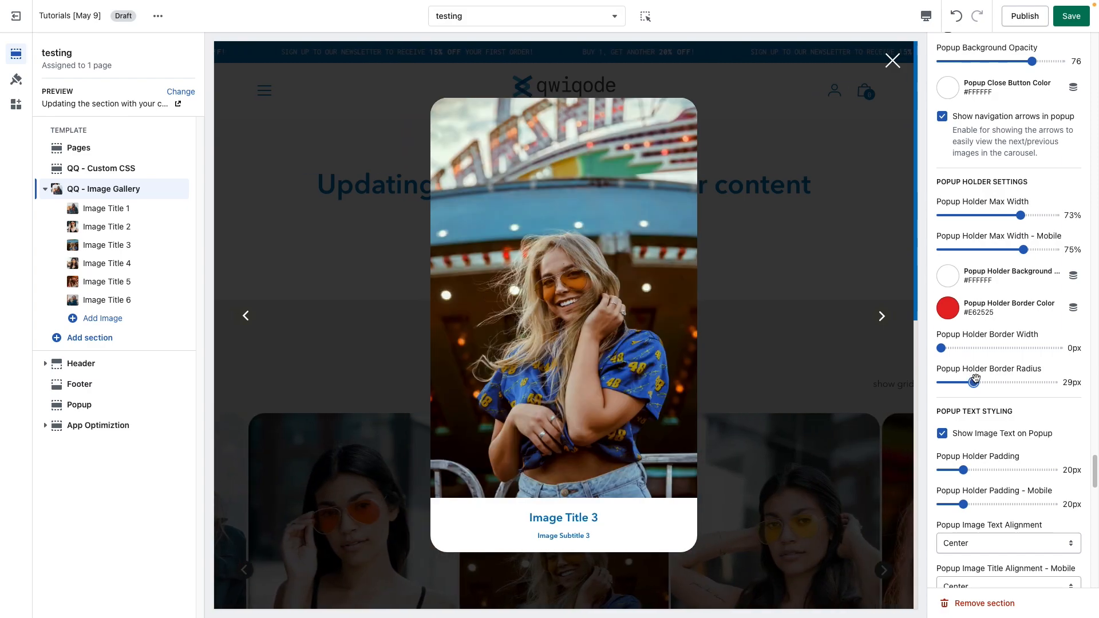
Step: Set the Popup Holder Padding to 30px
scroll(988, 394, down, 1)
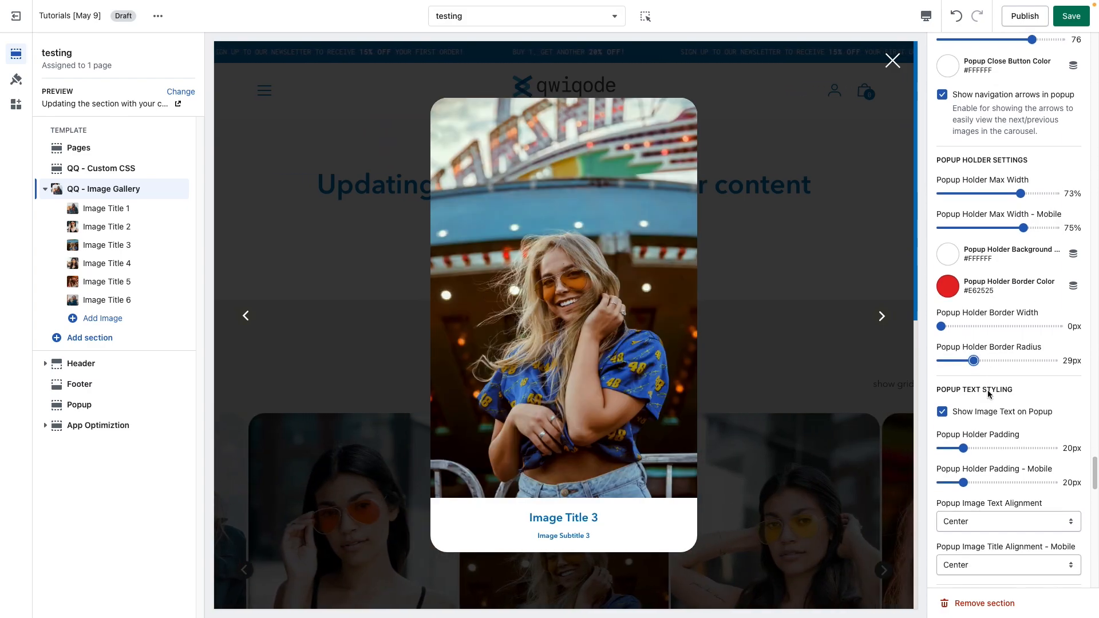
scroll(988, 394, down, 1)
scroll(988, 394, down, 3)
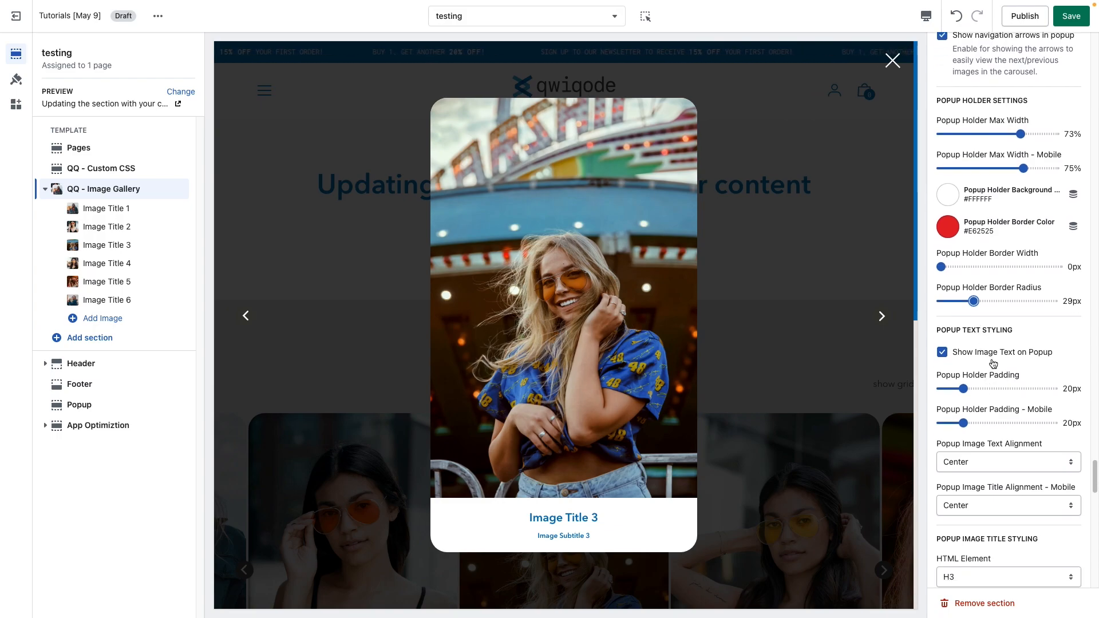
scroll(992, 364, down, 1)
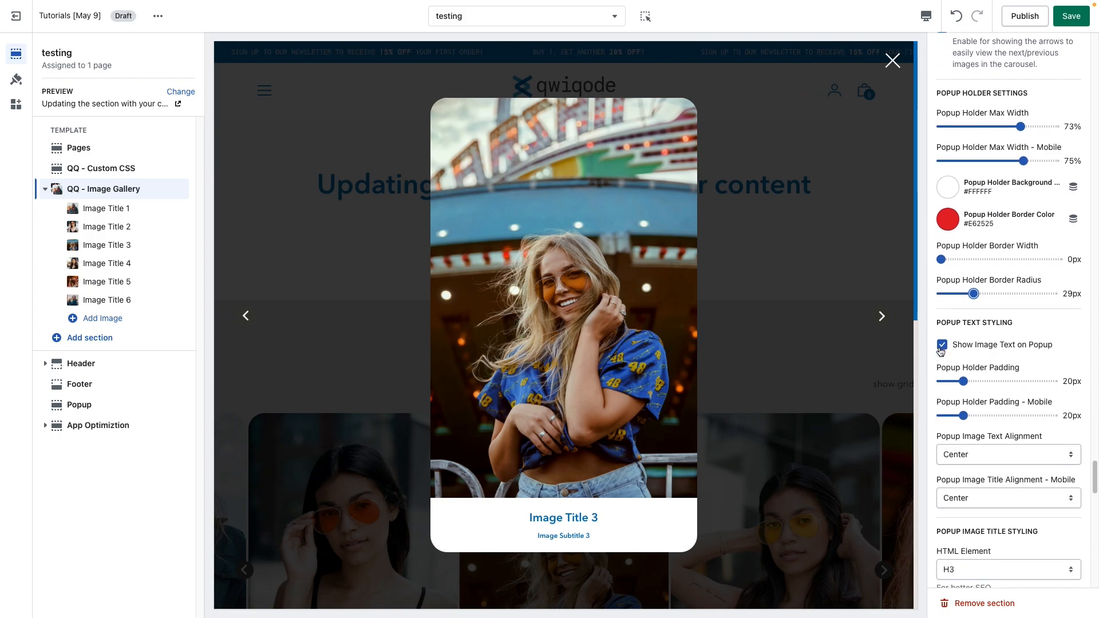
click(942, 345)
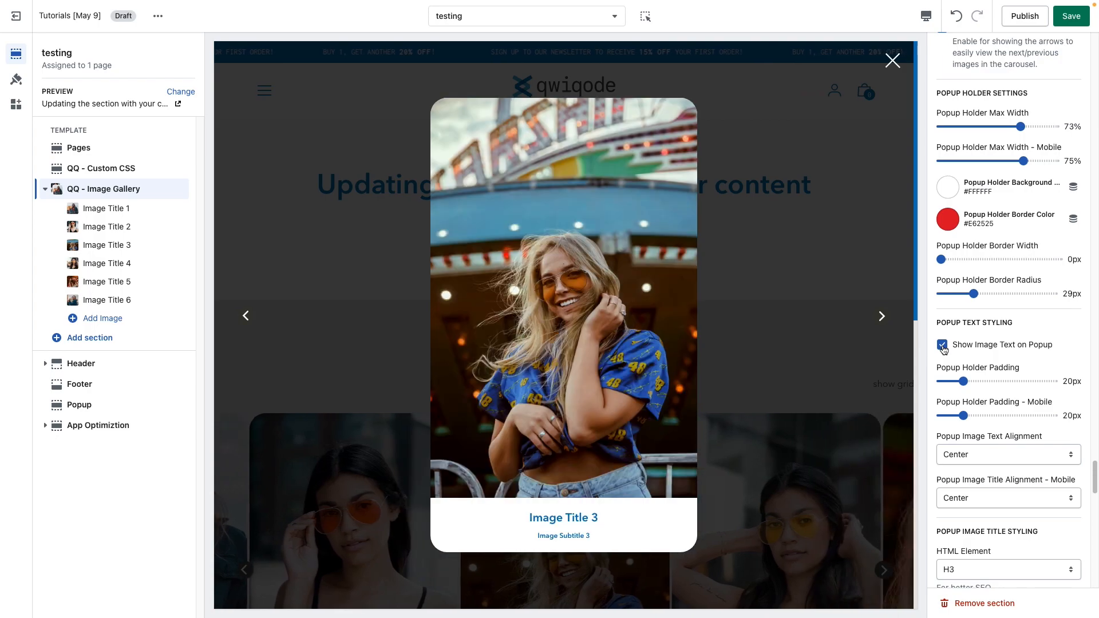
drag(963, 381, 974, 383)
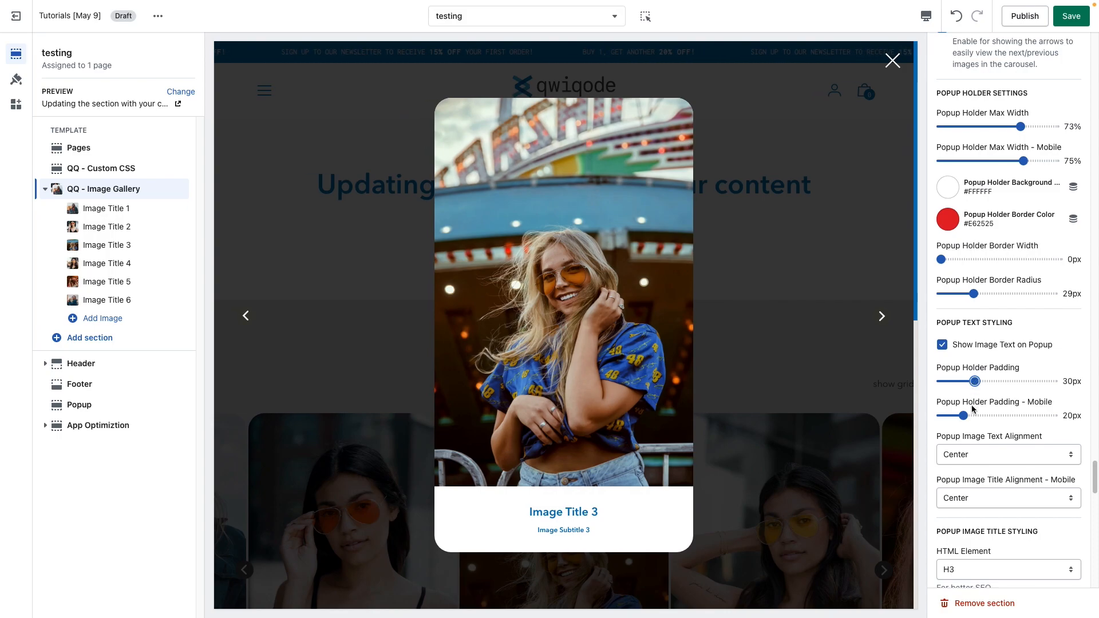
drag(1037, 404, 962, 405)
click(993, 404)
scroll(997, 450, down, 1)
scroll(996, 450, down, 2)
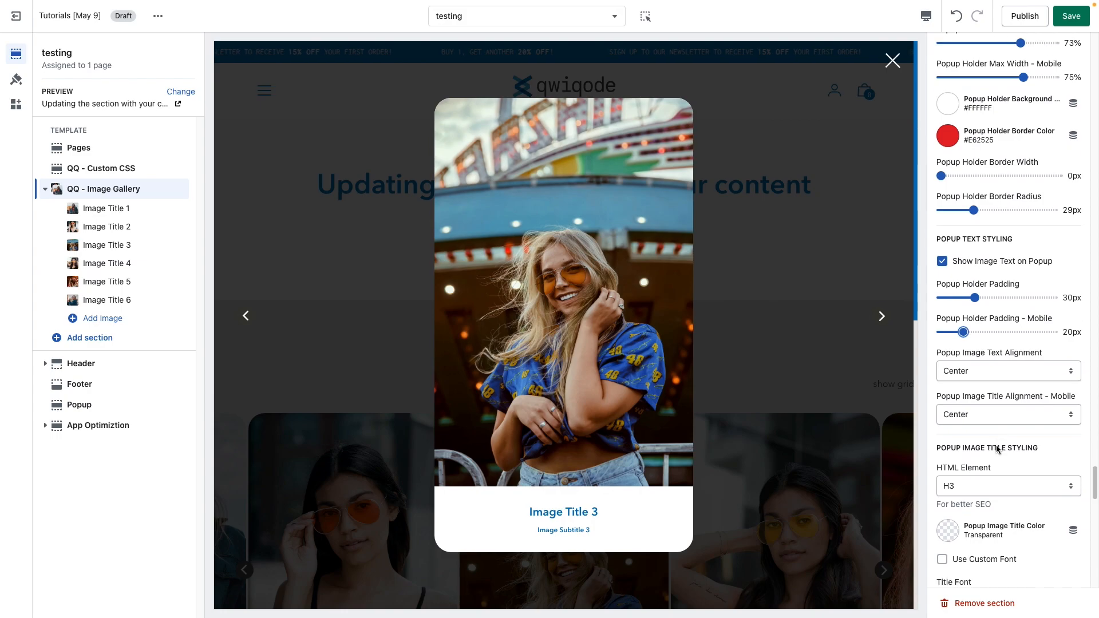
scroll(996, 449, down, 1)
click(984, 328)
click(987, 314)
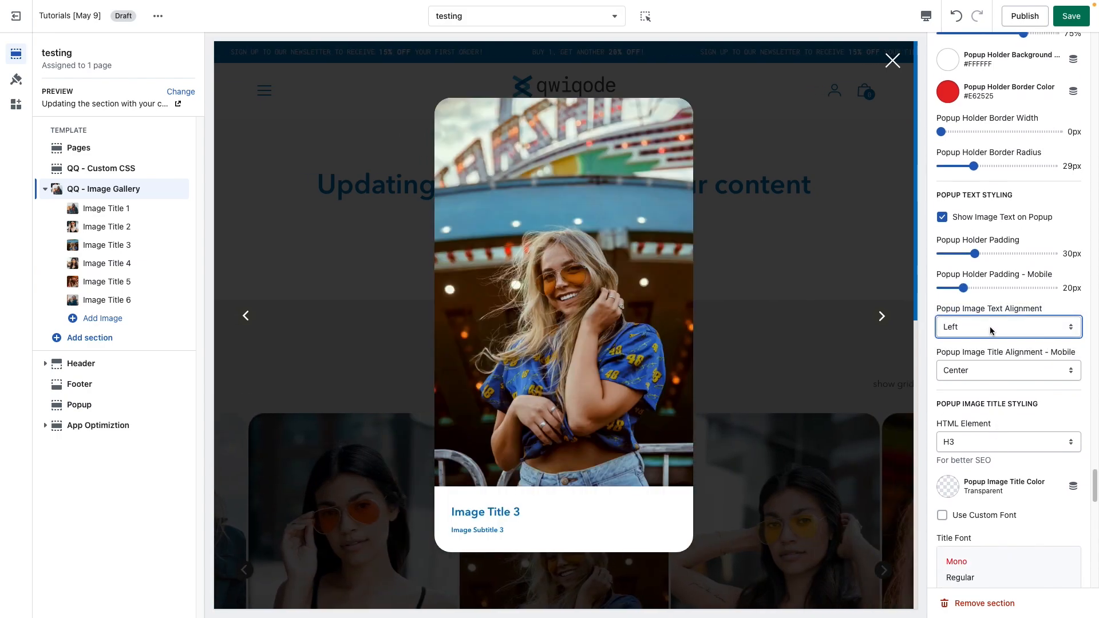
click(990, 331)
click(1004, 339)
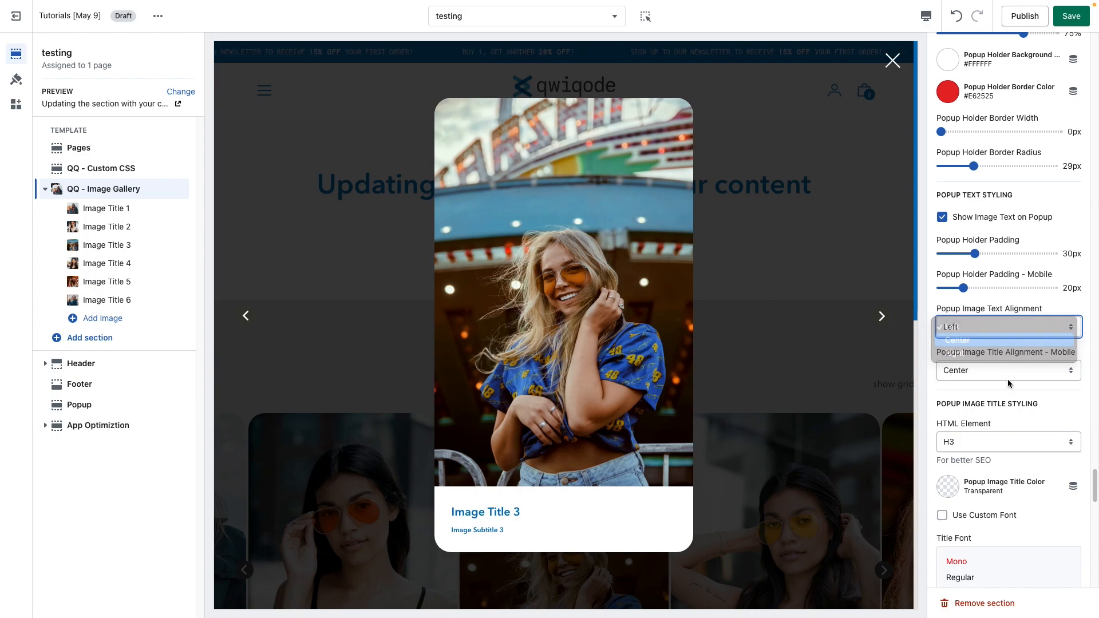
drag(1062, 352, 976, 353)
click(963, 373)
Step: Set the Popup Image Title Color to #373833
scroll(947, 414, down, 2)
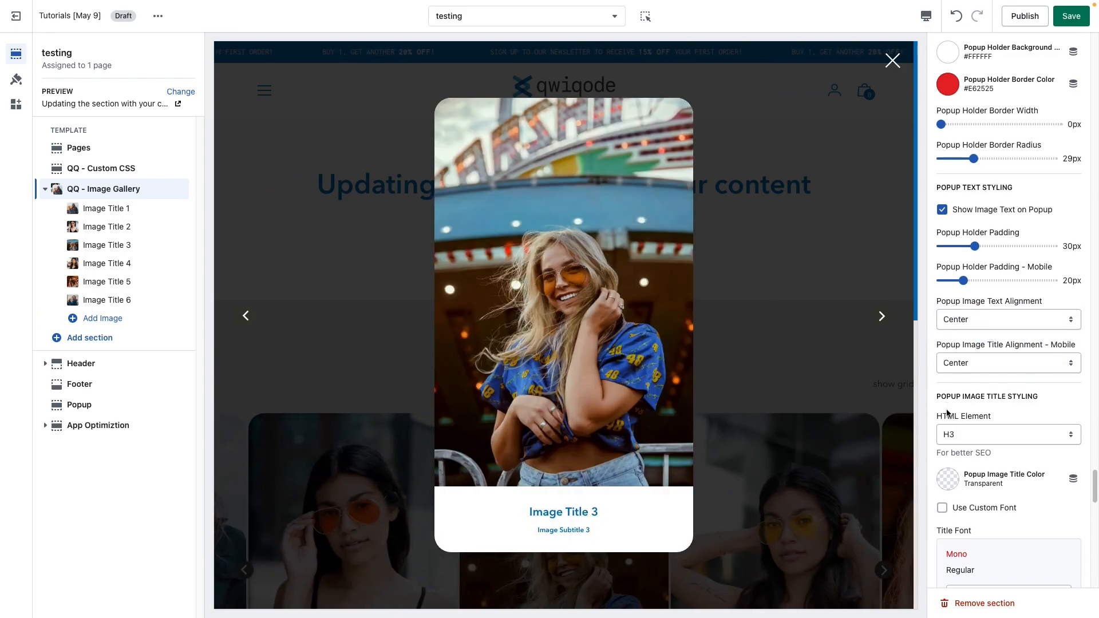
scroll(947, 413, down, 1)
scroll(947, 413, down, 1)
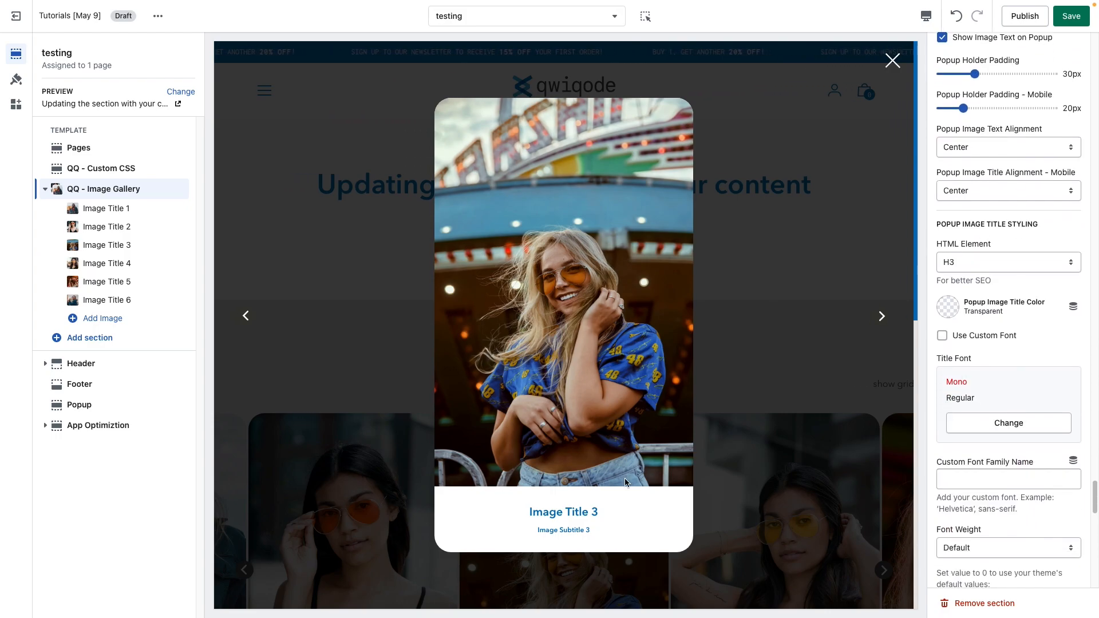
scroll(995, 344, down, 1)
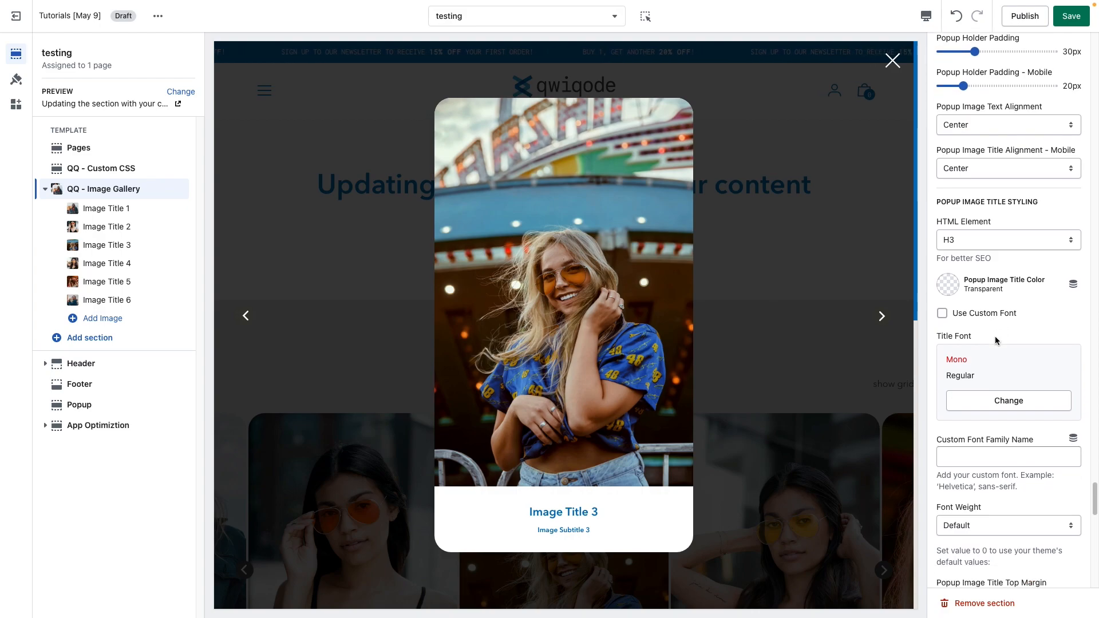
click(979, 239)
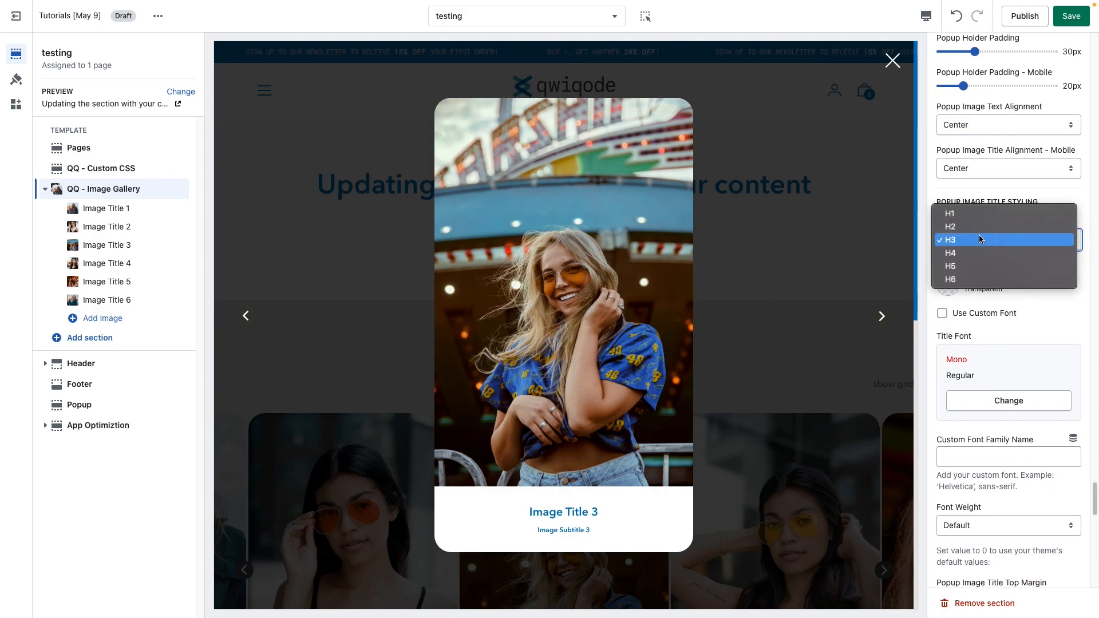
click(1056, 309)
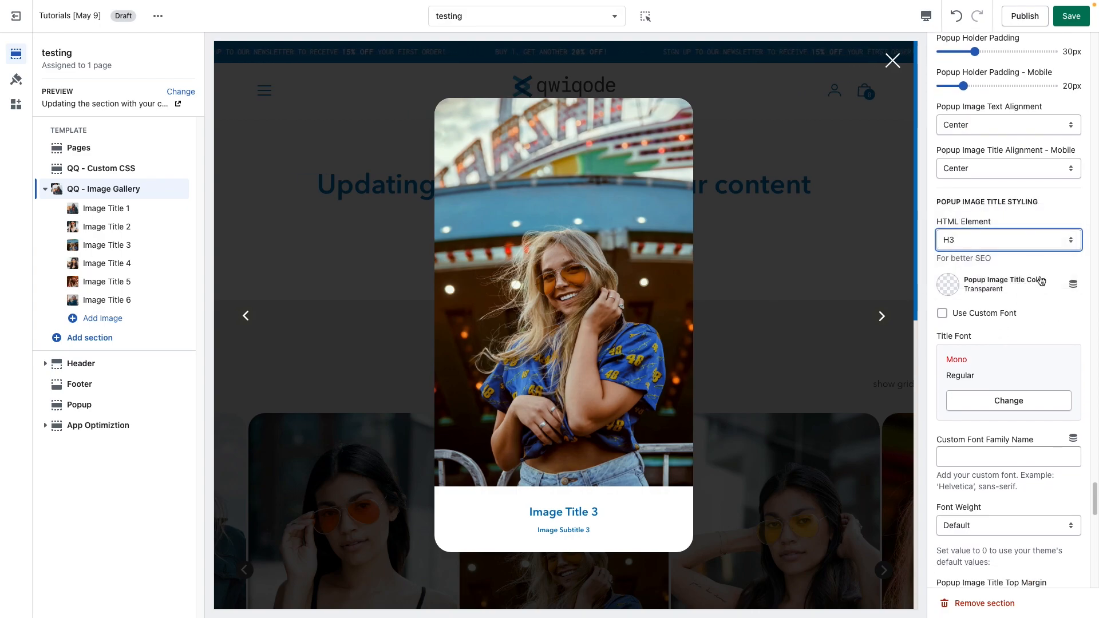
click(953, 289)
click(967, 238)
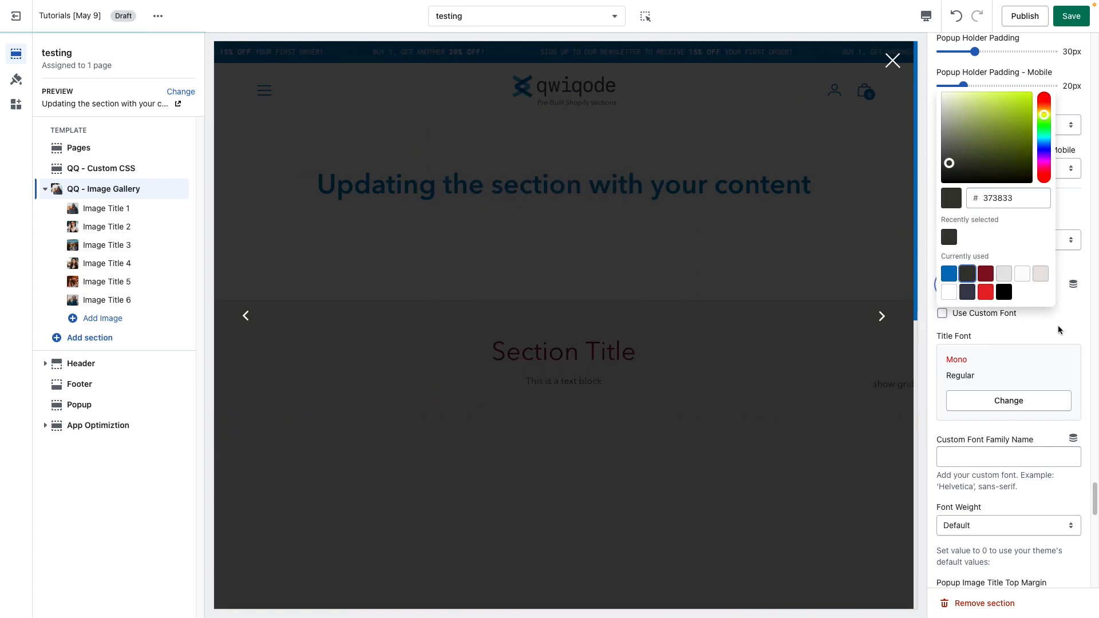
click(1059, 329)
scroll(1024, 332, down, 1)
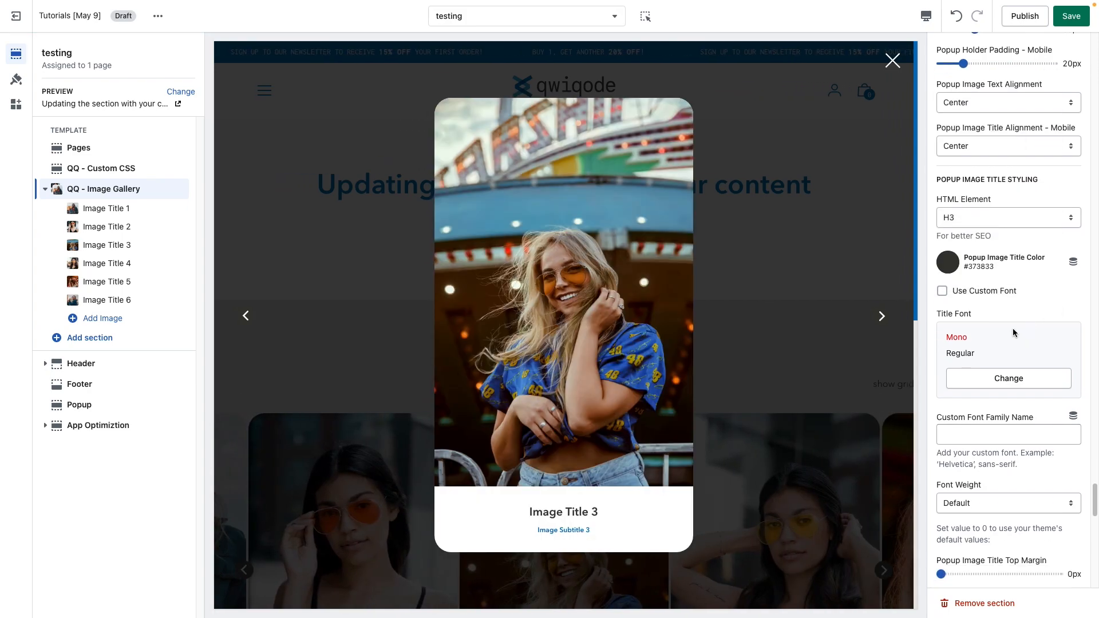
click(973, 278)
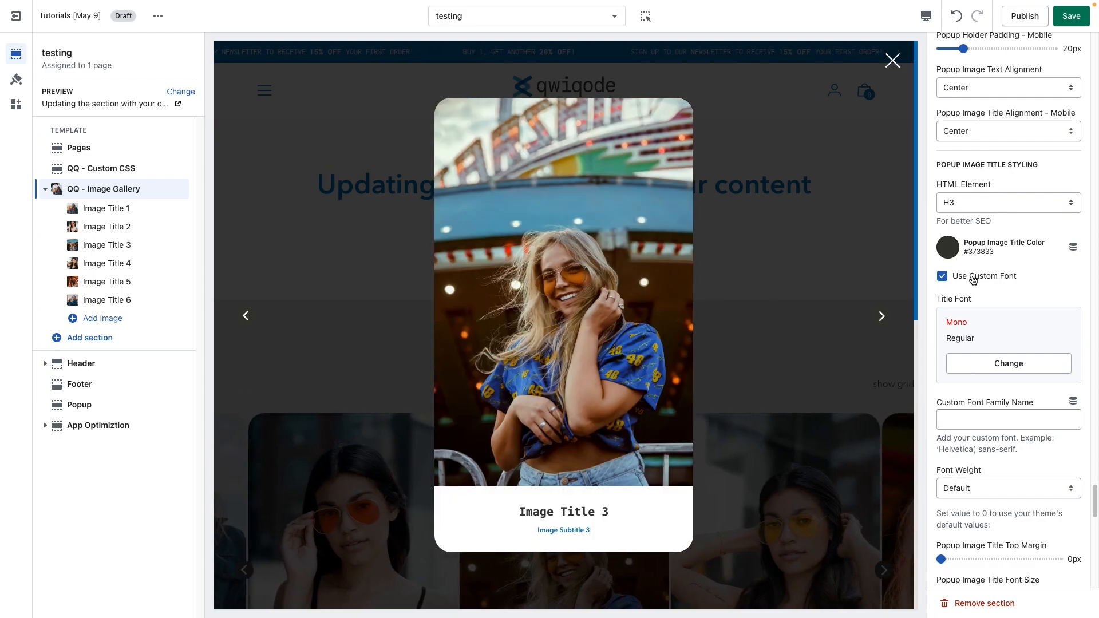
click(973, 278)
Step: Review the popup image title and subtitle styling settings, including the subtitle HTML Element options
scroll(1007, 344, down, 3)
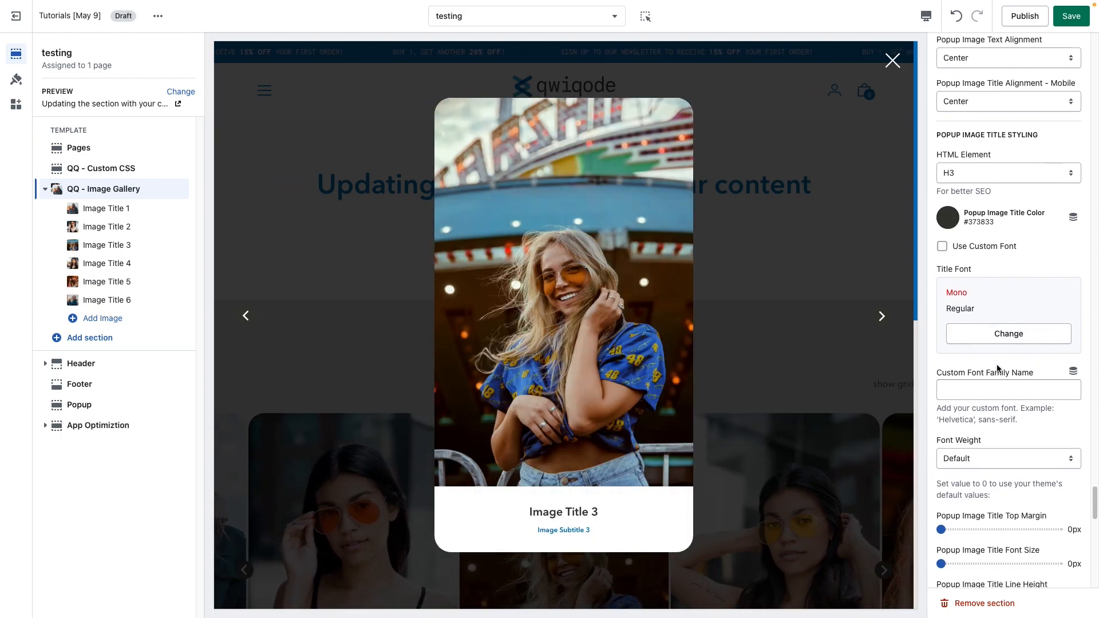
scroll(994, 362, down, 2)
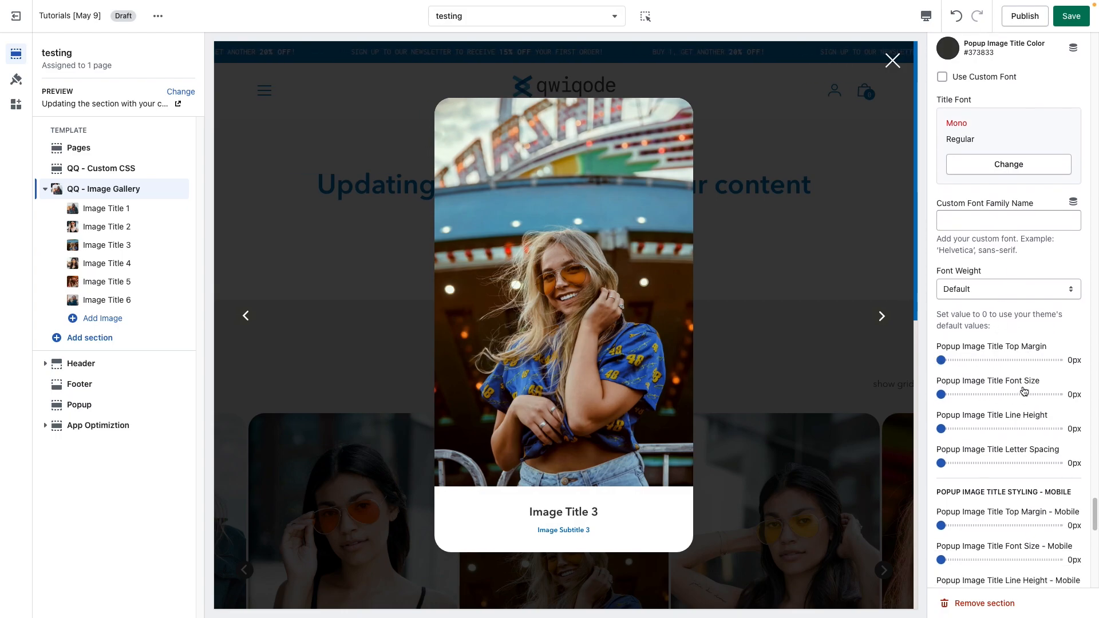
scroll(995, 468, down, 2)
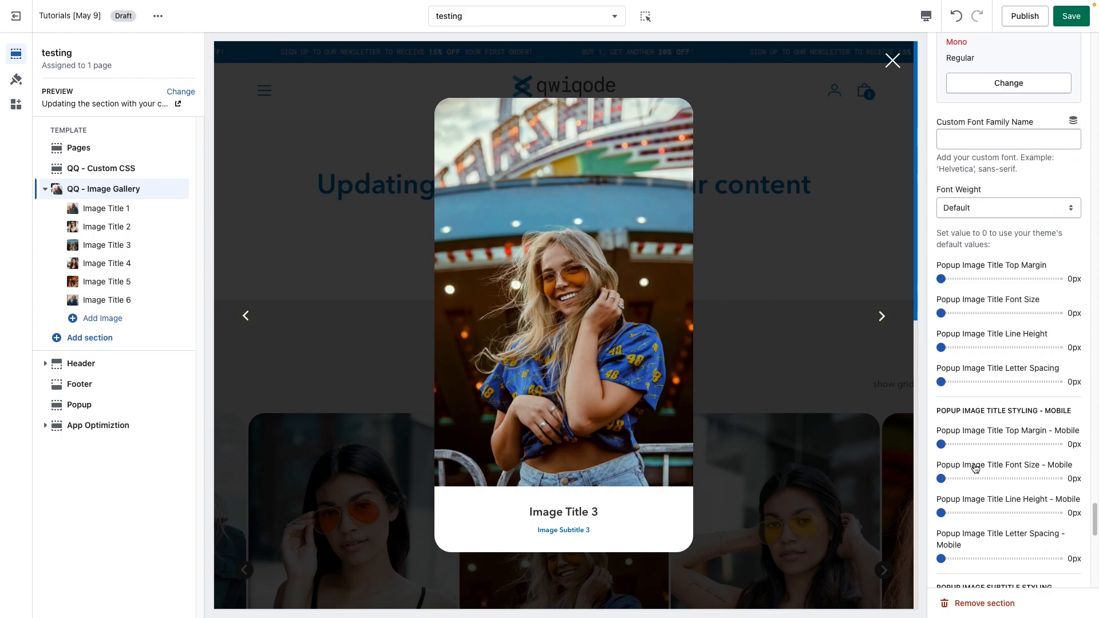
scroll(1028, 472, down, 3)
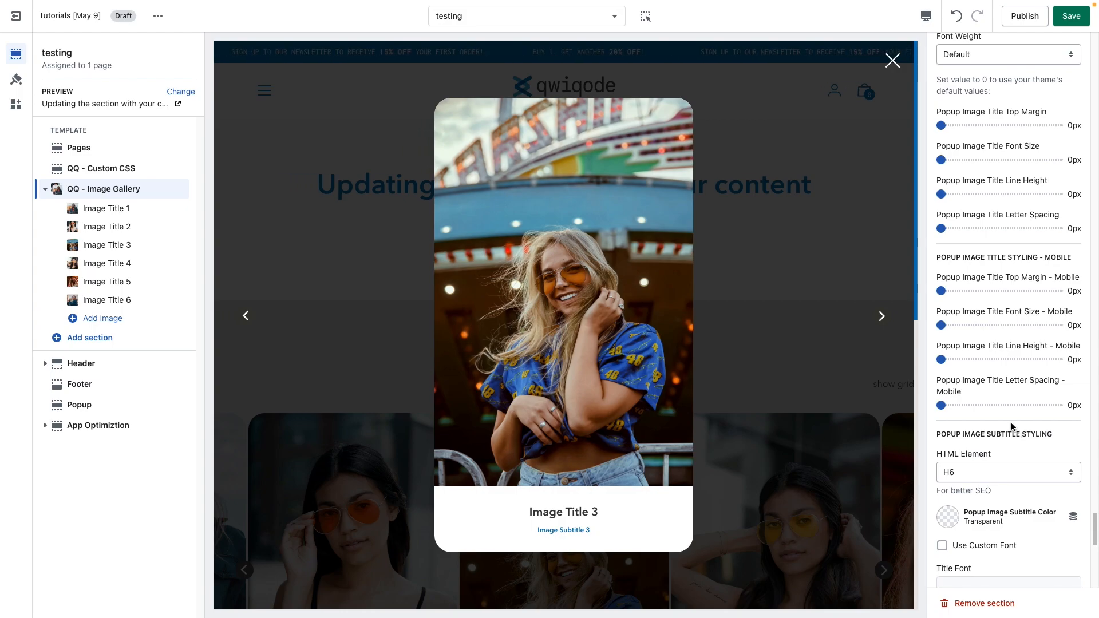
scroll(1012, 426, down, 3)
drag(1042, 297, 942, 297)
click(1010, 297)
click(996, 336)
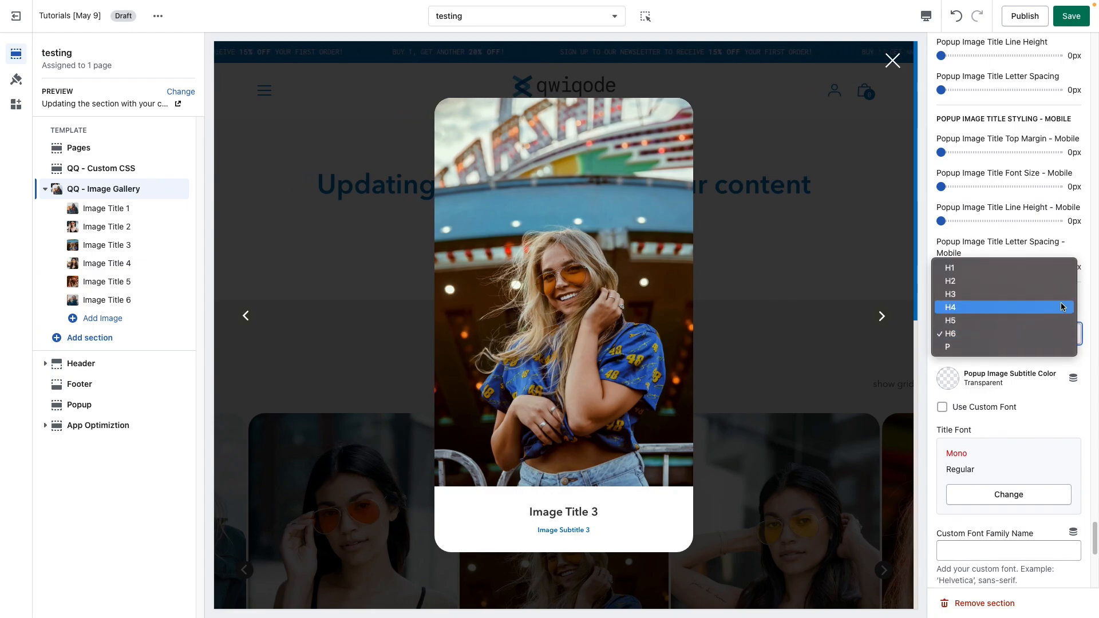
click(1049, 377)
scroll(1021, 408, down, 2)
scroll(1021, 408, down, 3)
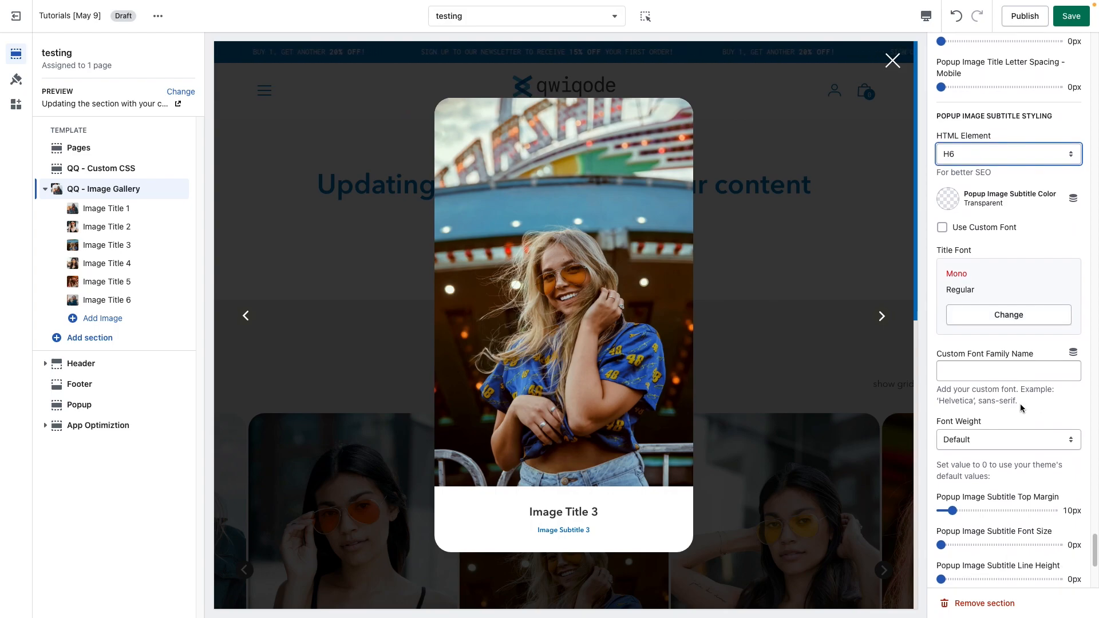
scroll(1020, 408, down, 1)
scroll(1021, 408, down, 4)
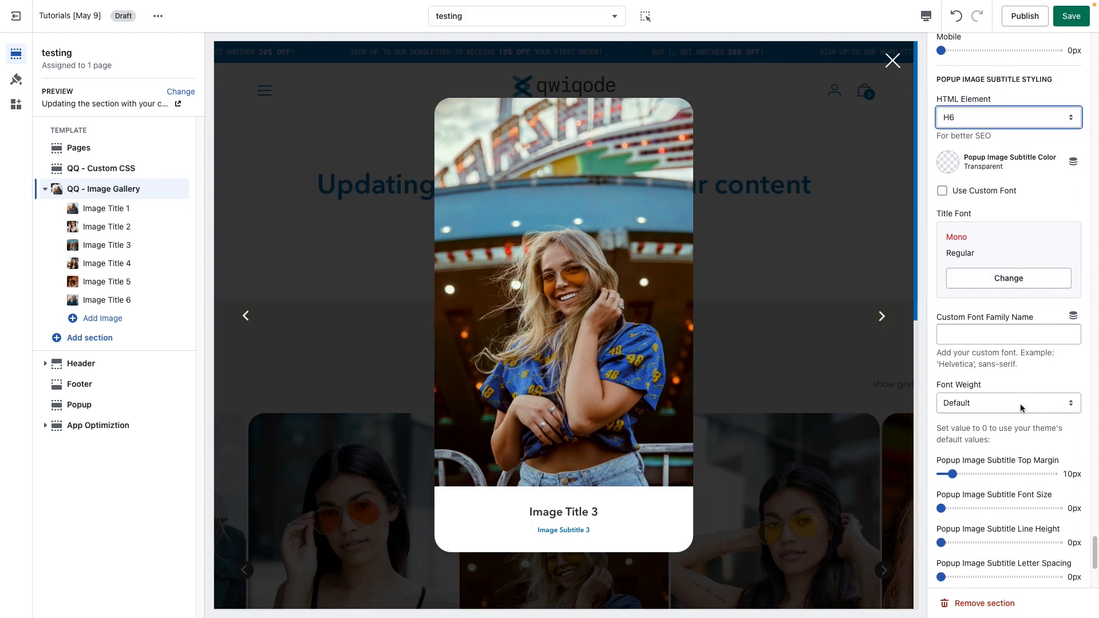
scroll(1020, 407, down, 1)
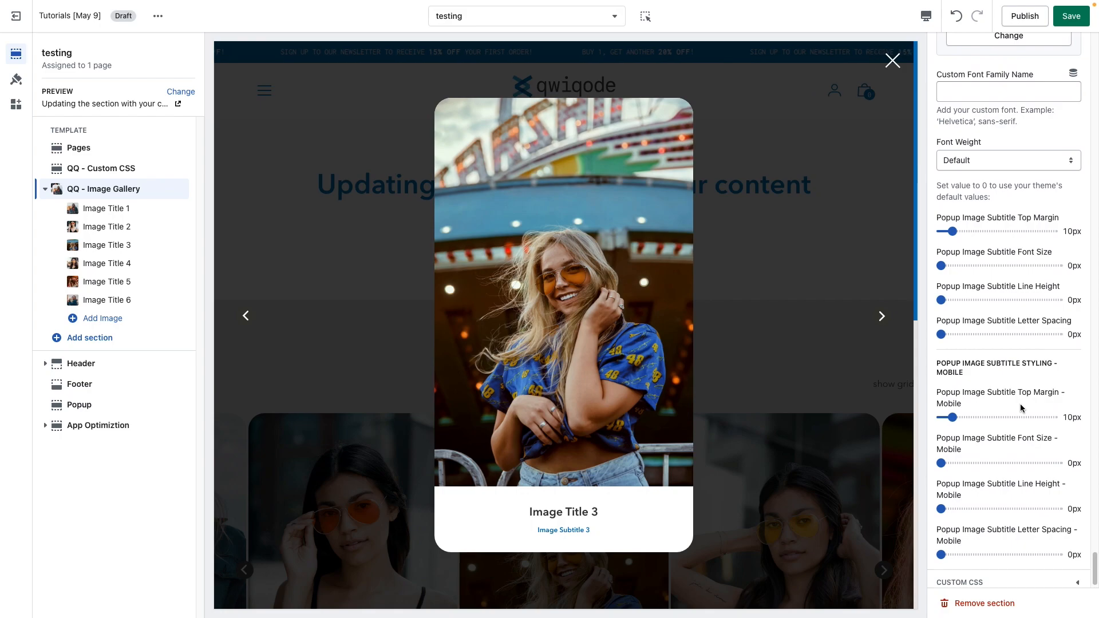
scroll(1020, 407, down, 1)
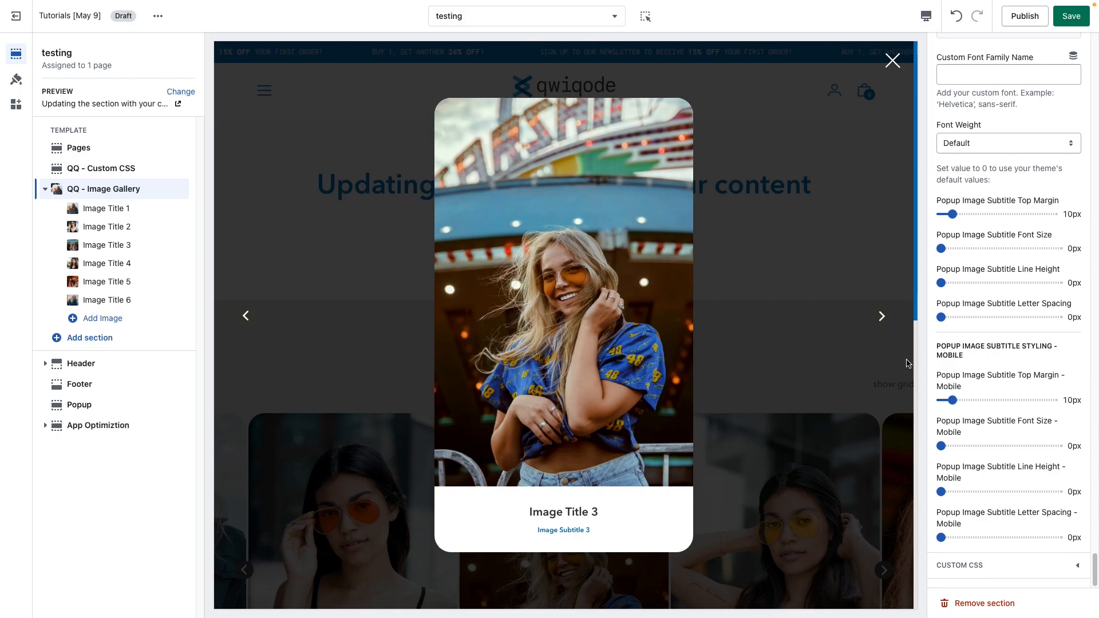
Step: Cycle through the popup images with the next arrow in the preview to check the styling
click(881, 317)
click(882, 321)
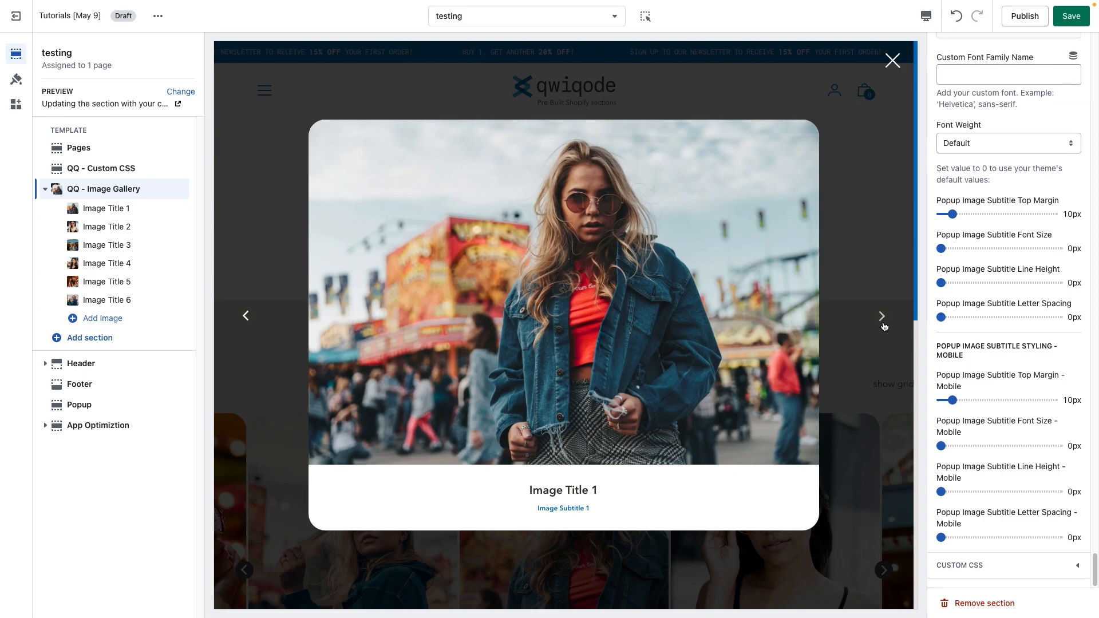
click(883, 319)
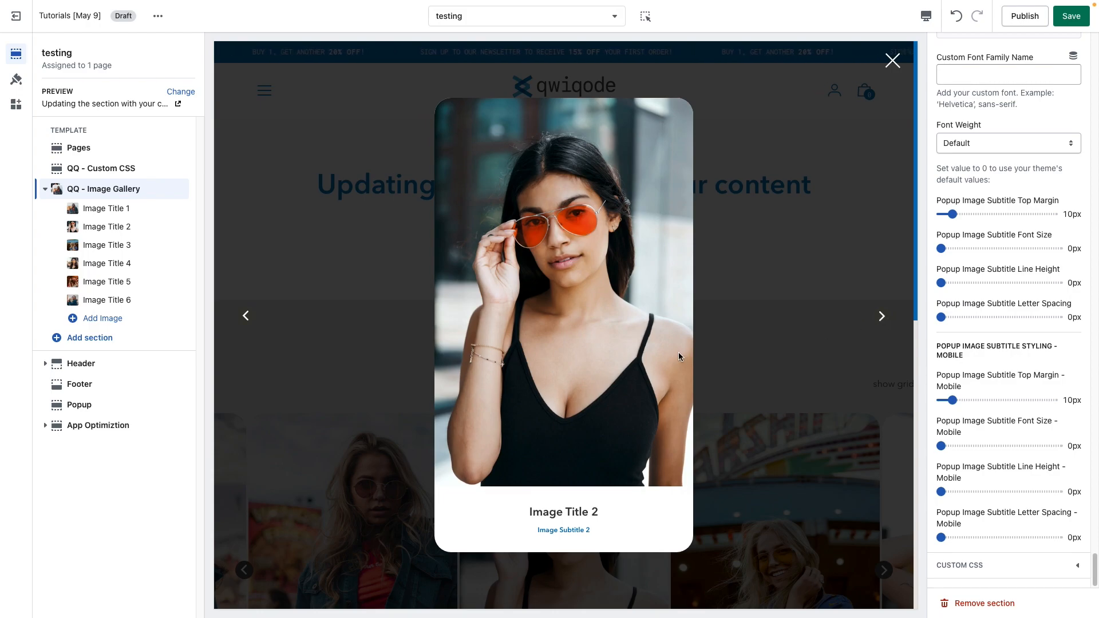
click(882, 318)
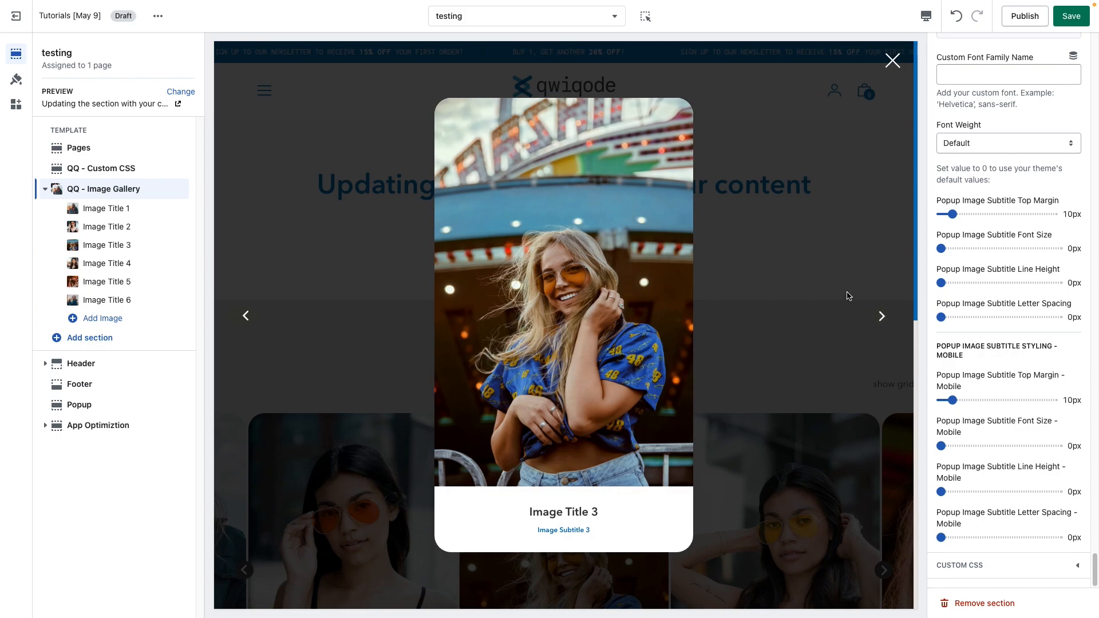
key(super+shift+5)
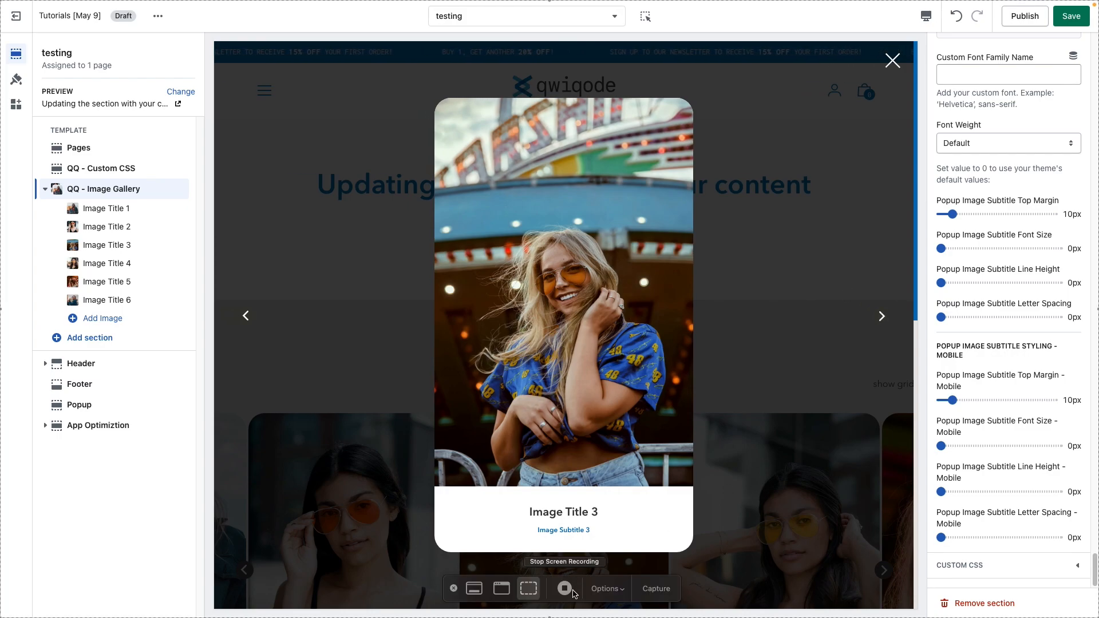